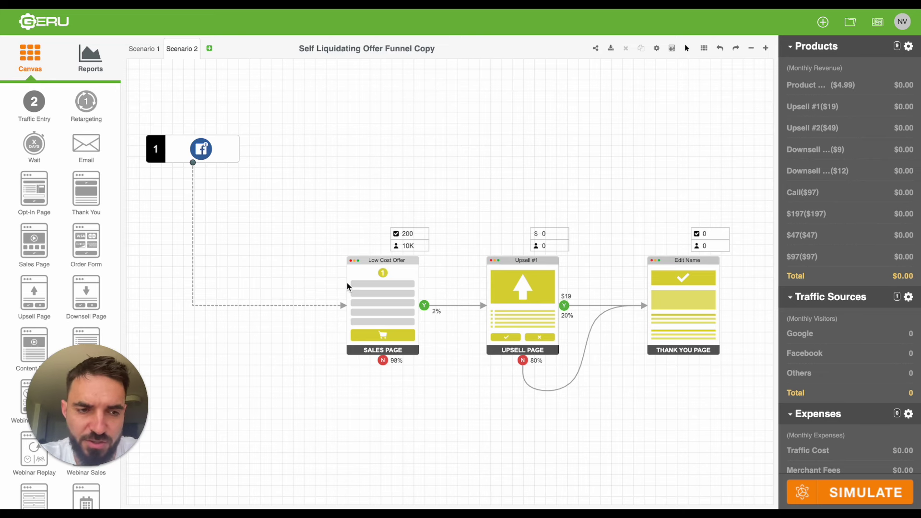
# Step: Check the order bump rate and product in the Low Cost Offer sales page settings and save the page
pyautogui.doubleClick(366, 315)
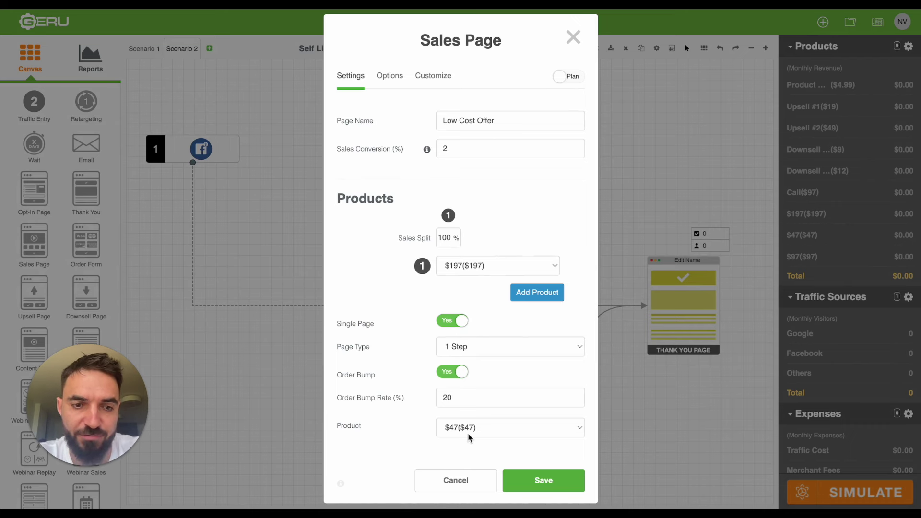
pyautogui.click(379, 397)
pyautogui.click(454, 397)
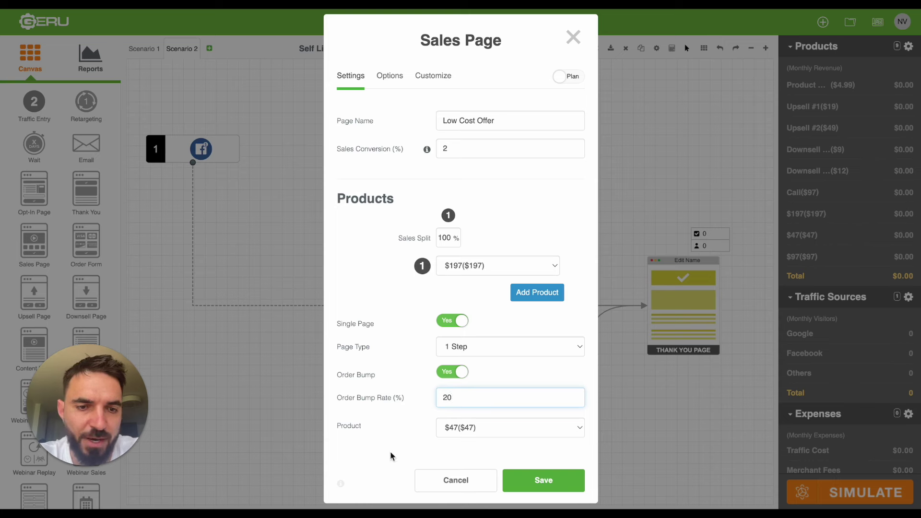
pyautogui.click(571, 481)
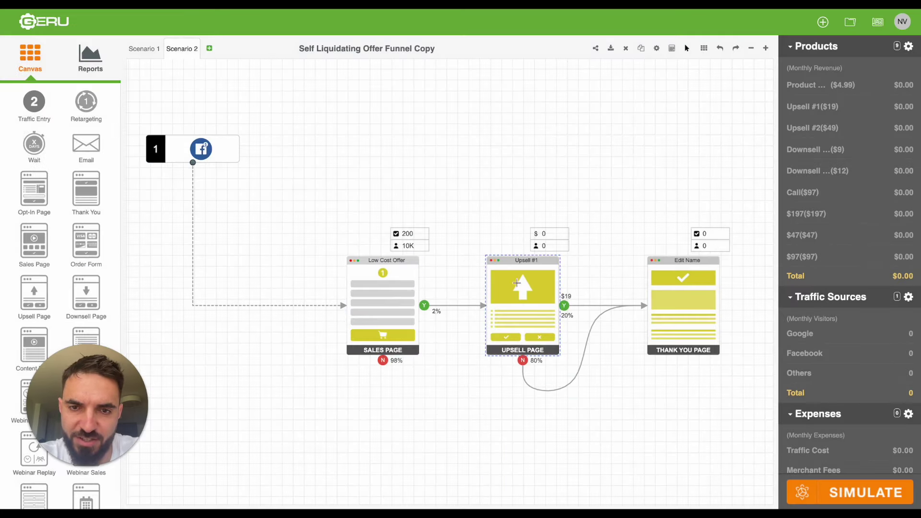
# Step: Assign the $97 product to the Upsell #1 page, consult the industry average upsell conversion data, and save
pyautogui.click(518, 286)
pyautogui.click(482, 318)
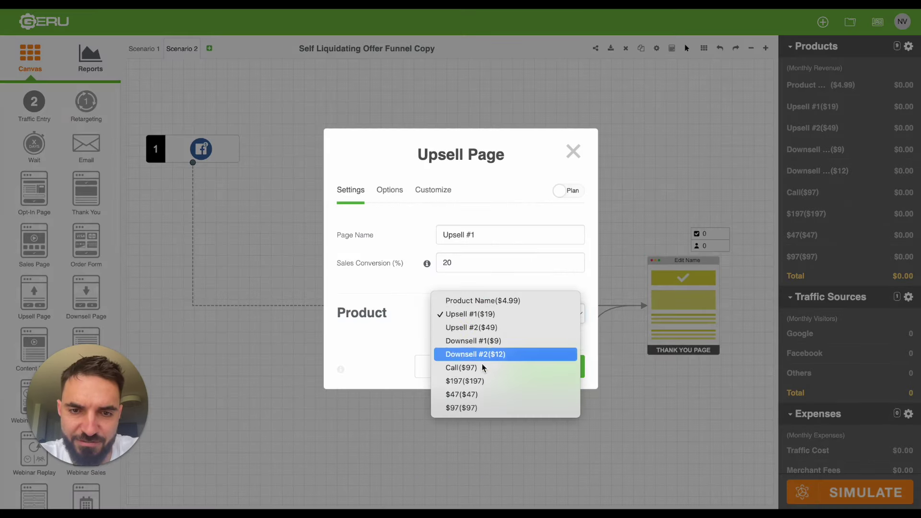
pyautogui.click(479, 408)
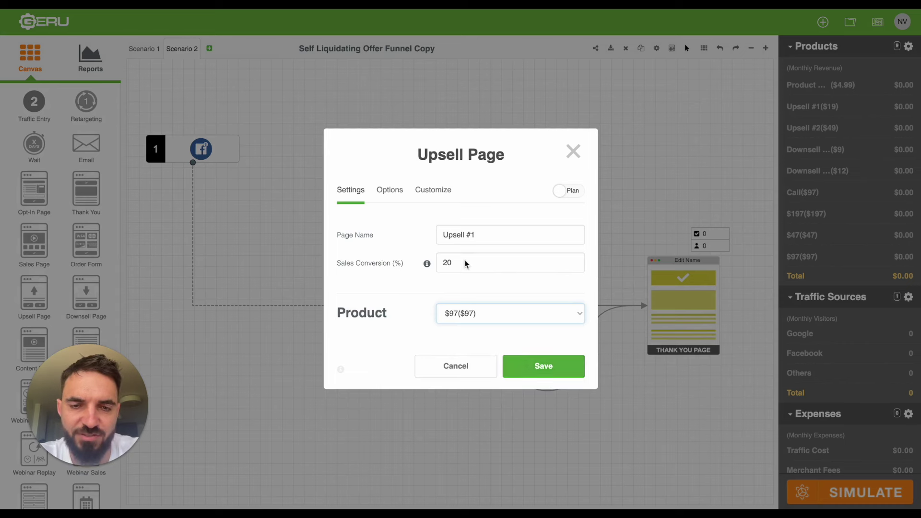
pyautogui.click(425, 263)
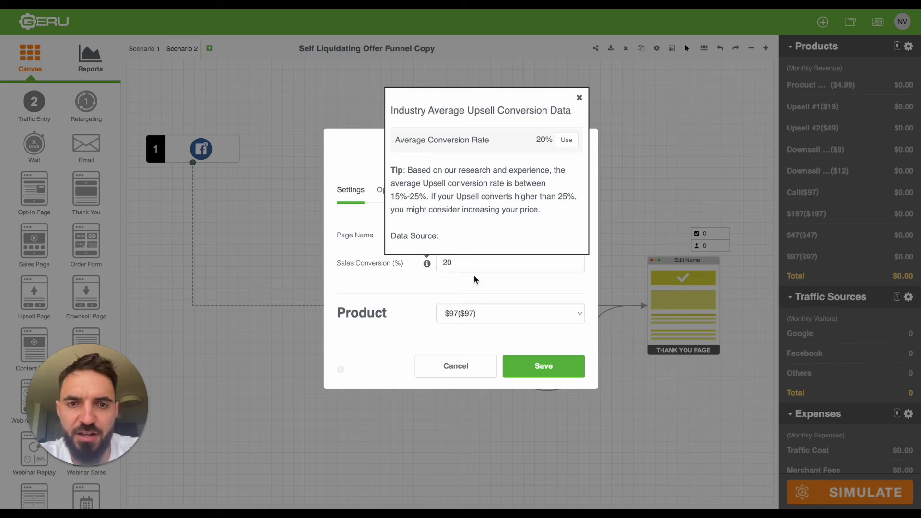
pyautogui.click(444, 264)
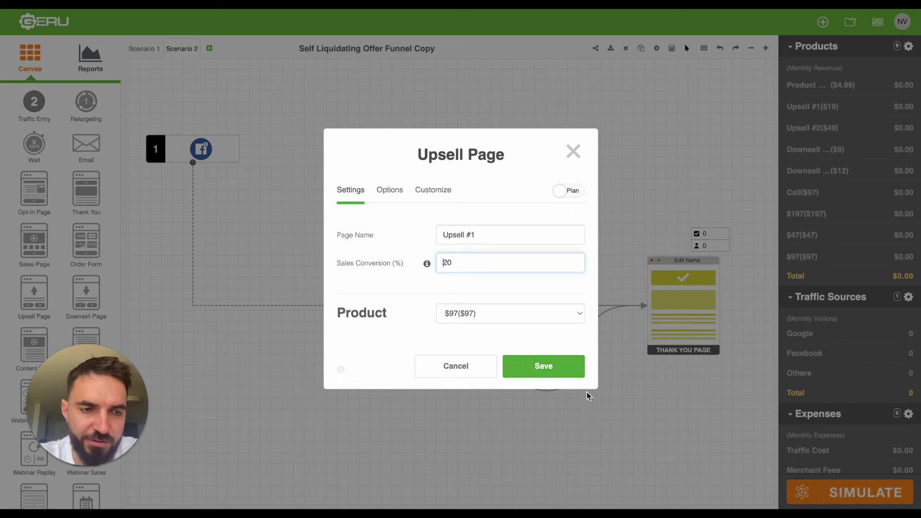
pyautogui.click(530, 370)
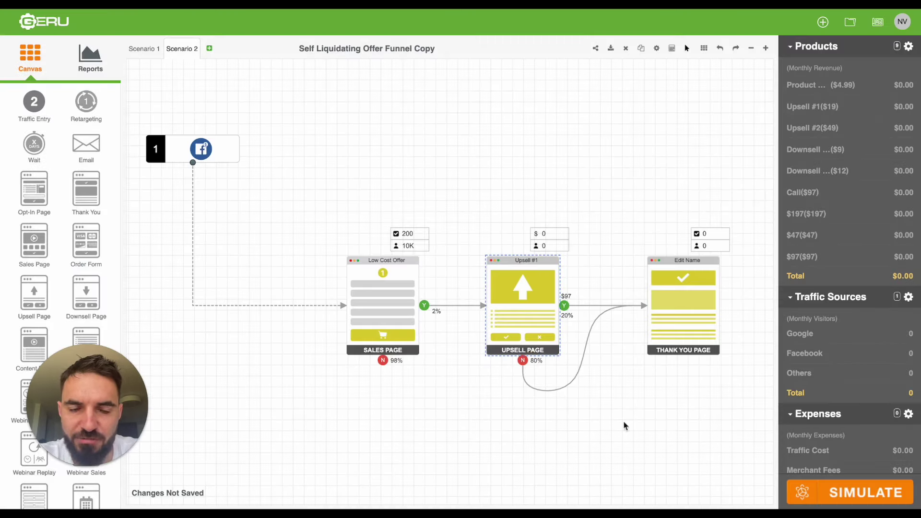
# Step: Set the Low Cost Offer page's sales conversion to 1%, save it, and link its Yes output to the Upsell #1 page
pyautogui.doubleClick(172, 152)
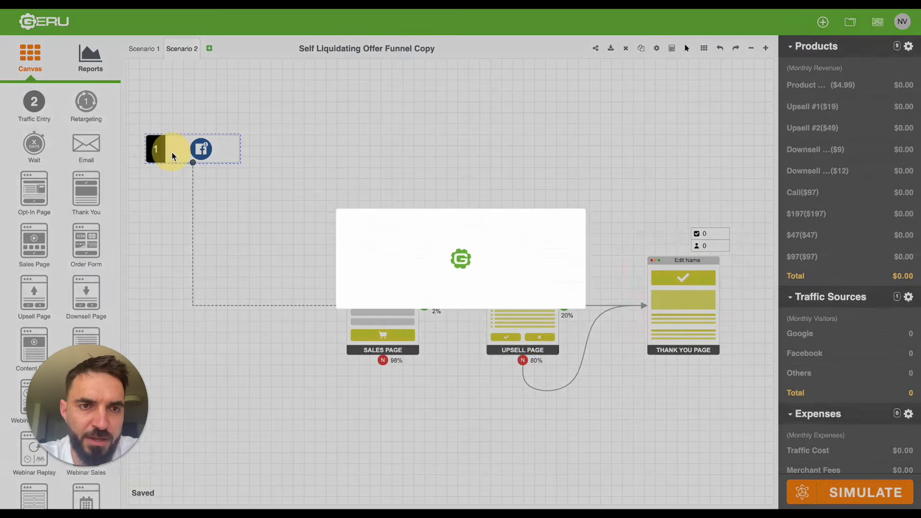
pyautogui.click(477, 306)
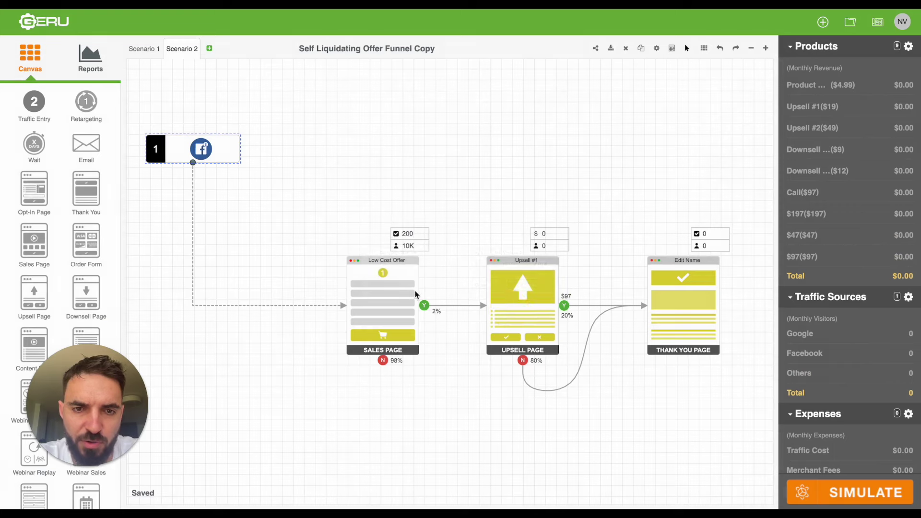
pyautogui.doubleClick(378, 291)
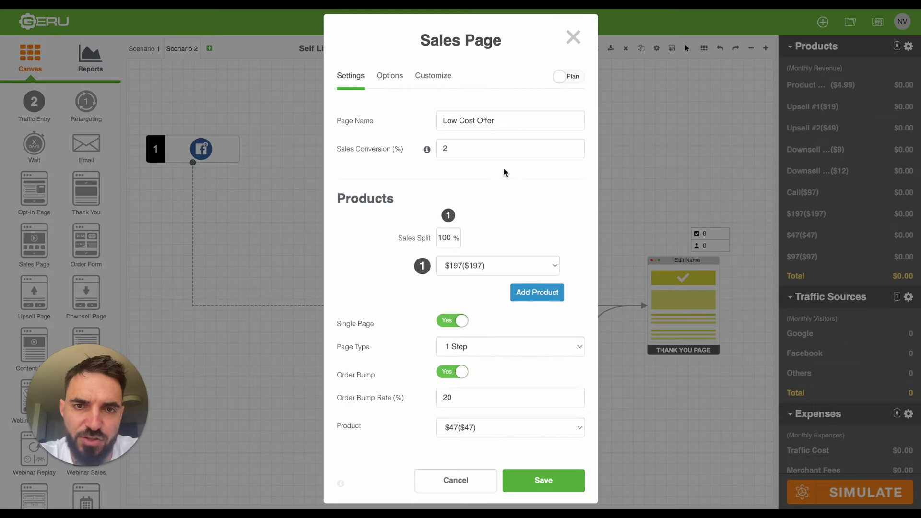
pyautogui.click(450, 150)
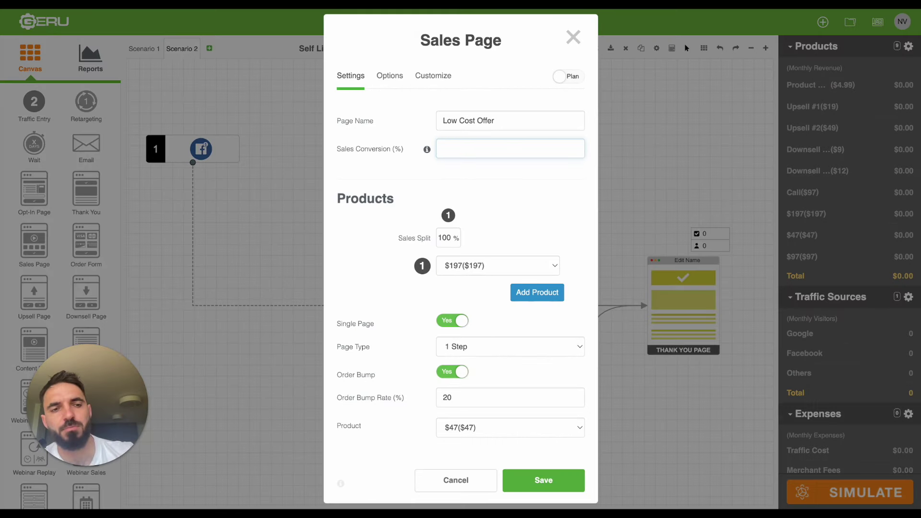
pyautogui.click(463, 158)
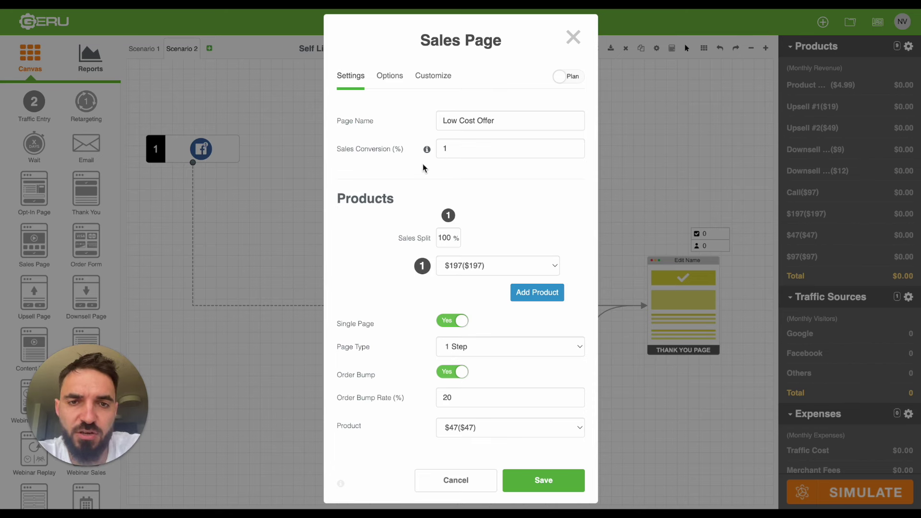
pyautogui.moveTo(427, 152)
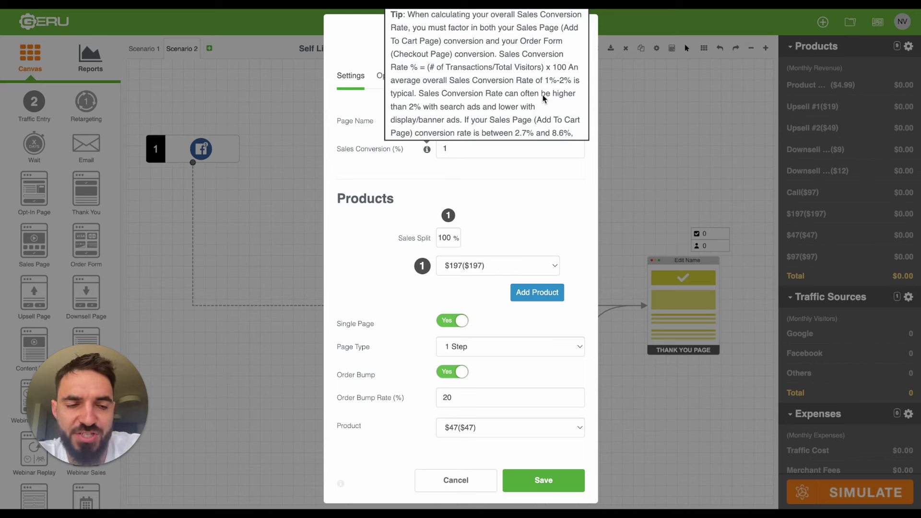
pyautogui.click(462, 202)
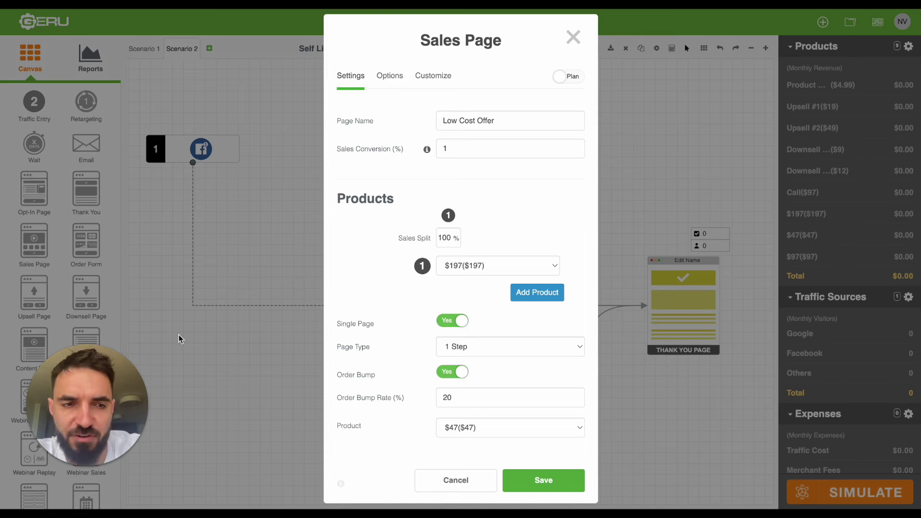
pyautogui.click(558, 478)
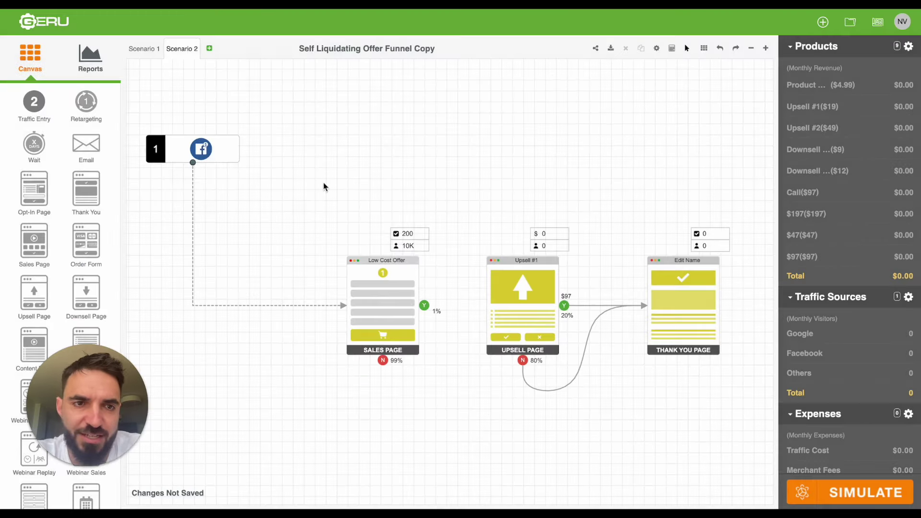
pyautogui.moveTo(424, 305); pyautogui.dragTo(520, 297)
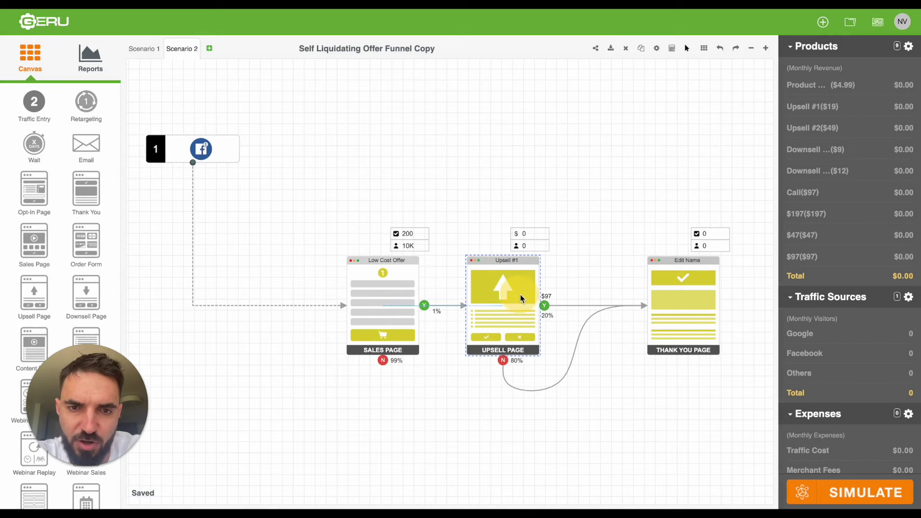
# Step: Set the CPC of the FB campaign in Traffic Entry 1 to $1 and save the traffic source
pyautogui.doubleClick(200, 148)
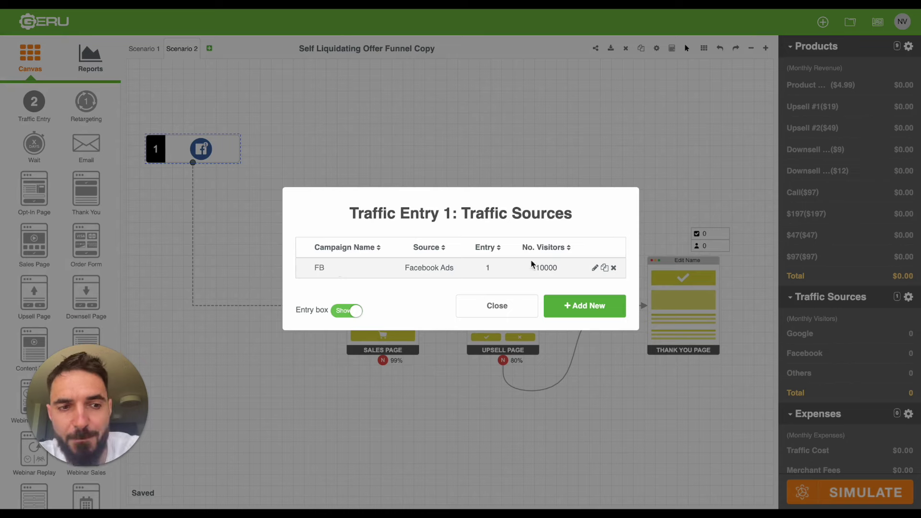
pyautogui.click(595, 268)
pyautogui.doubleClick(456, 346)
pyautogui.write('1')
pyautogui.click(421, 364)
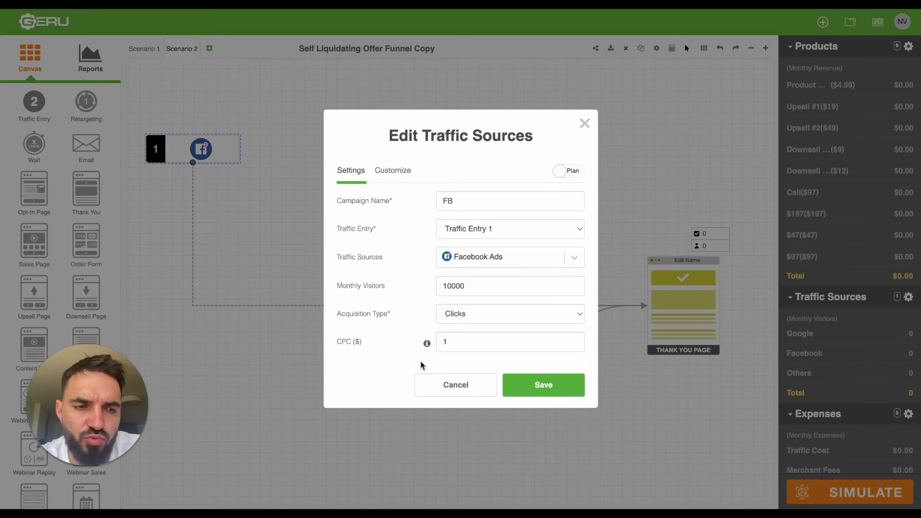
pyautogui.click(451, 344)
pyautogui.click(419, 354)
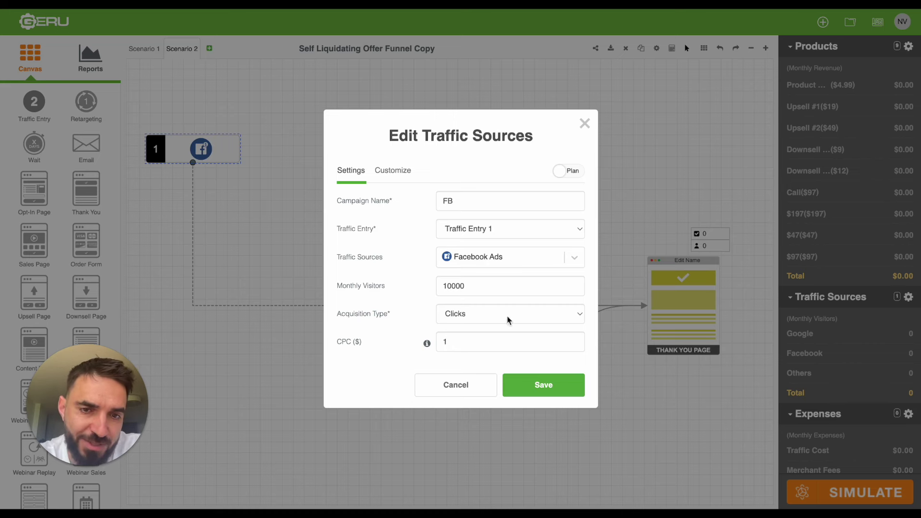
pyautogui.click(535, 384)
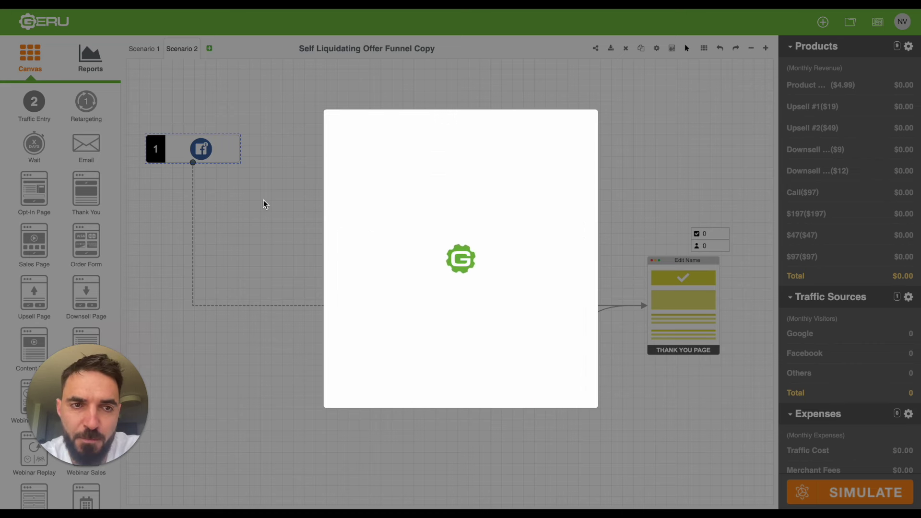
pyautogui.click(497, 304)
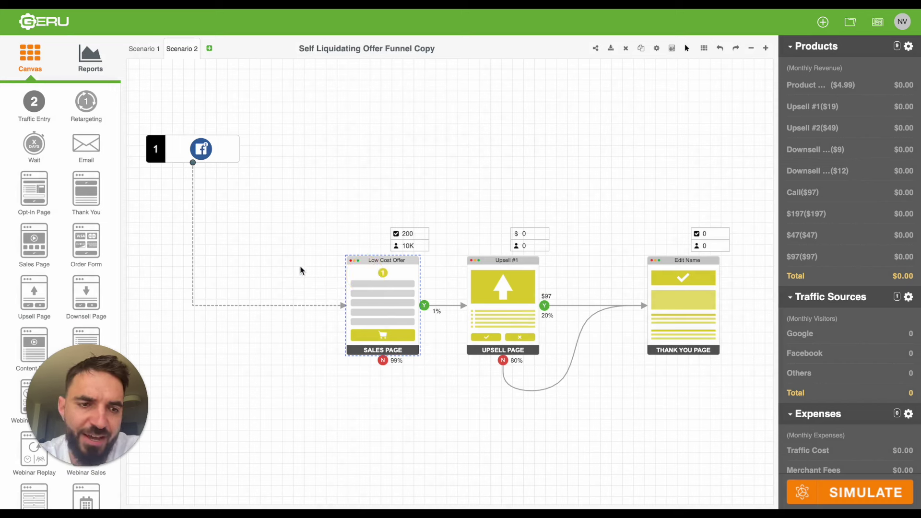
# Step: Run the simulation for the Scenario 2 funnel
pyautogui.click(181, 161)
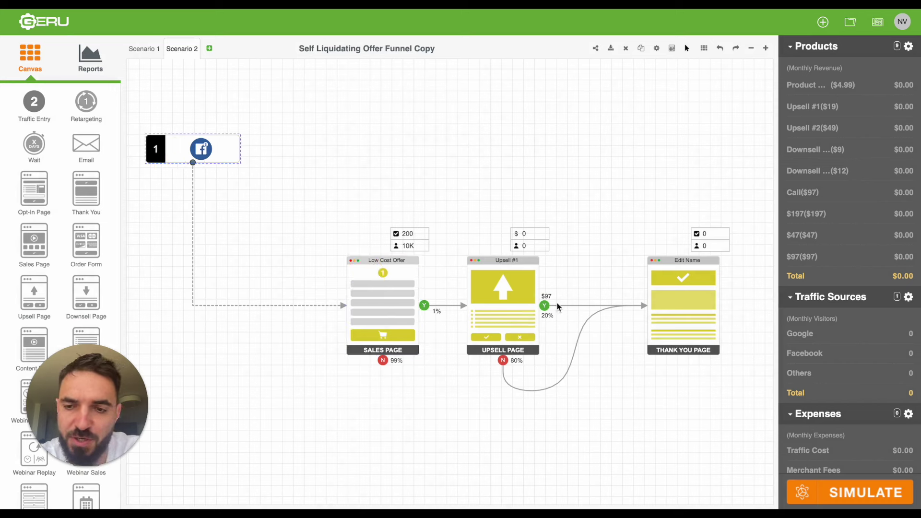
pyautogui.click(875, 501)
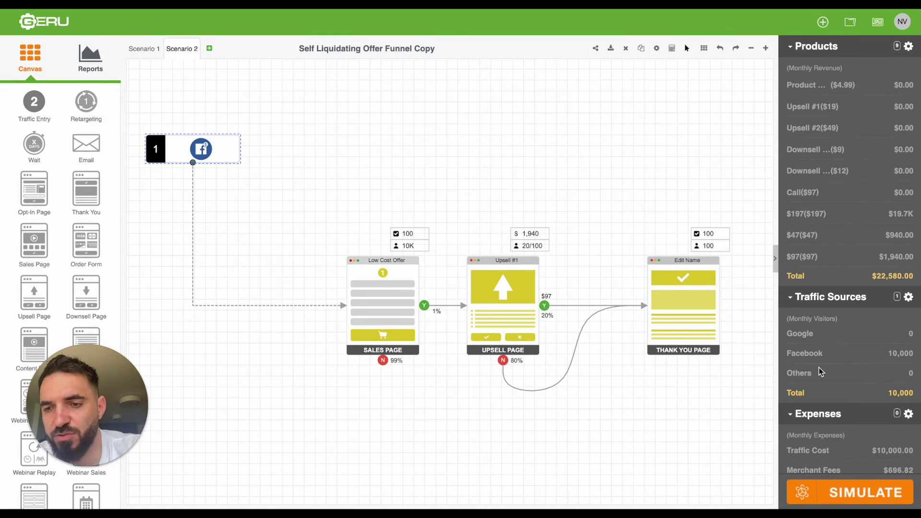
pyautogui.scroll(-5, 795, 391)
pyautogui.scroll(5, 794, 391)
# Step: Check the visitor number of Traffic Entry 1 and review the summary's CPA, AOV, ROAS, monthly revenue and profit
pyautogui.click(201, 149)
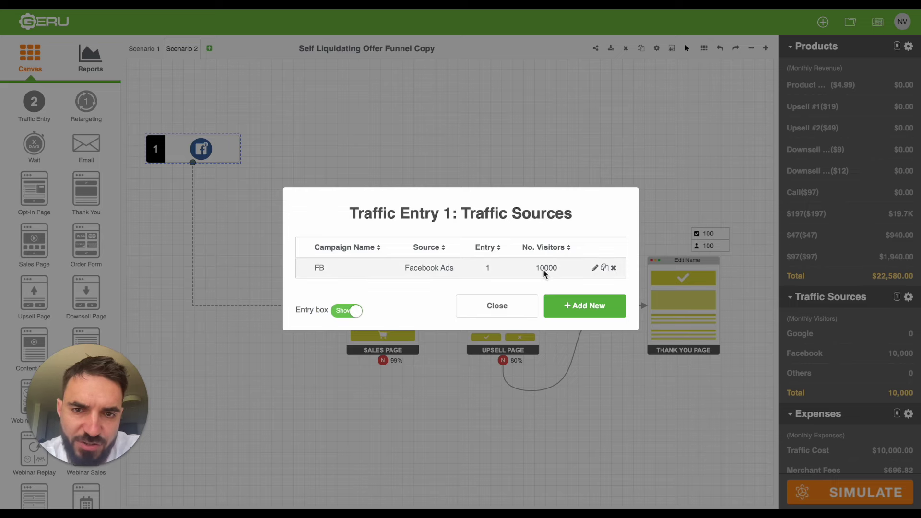
pyautogui.click(487, 313)
pyautogui.scroll(-2, 834, 345)
pyautogui.scroll(-8, 834, 345)
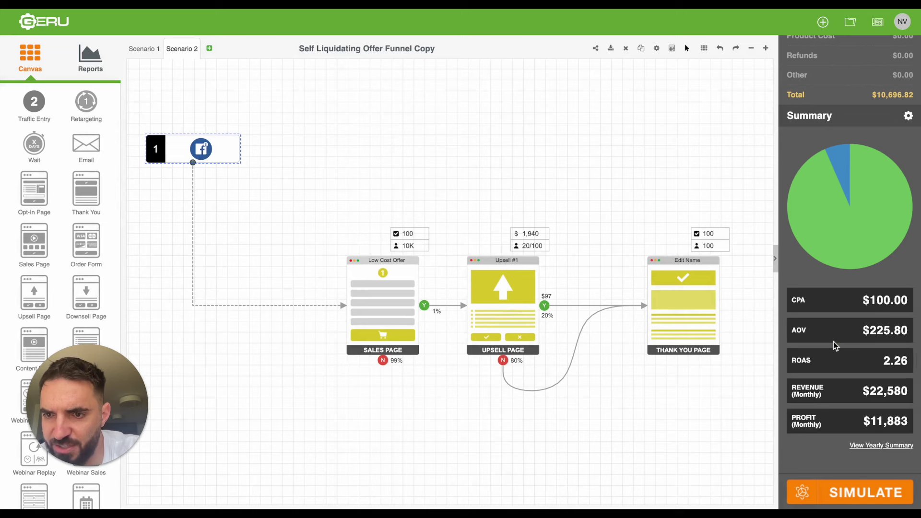
pyautogui.scroll(1, 861, 338)
pyautogui.scroll(-1, 863, 341)
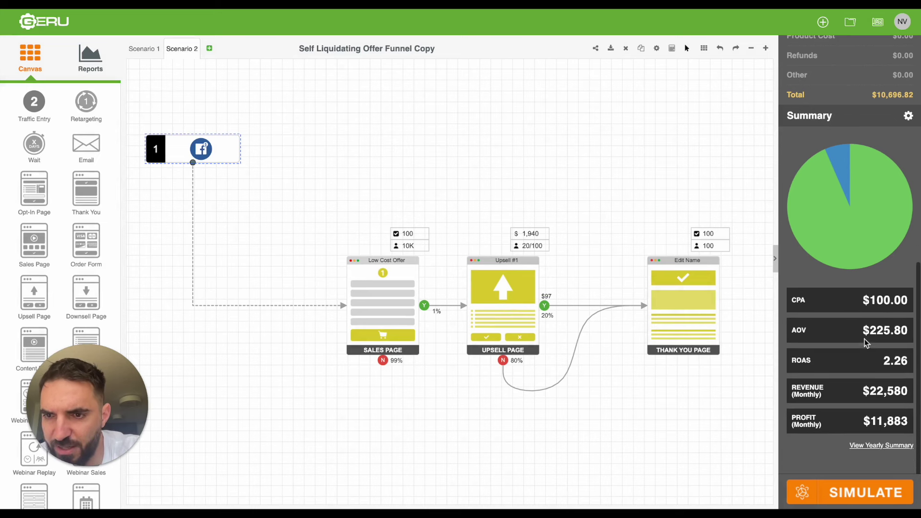
pyautogui.doubleClick(878, 401)
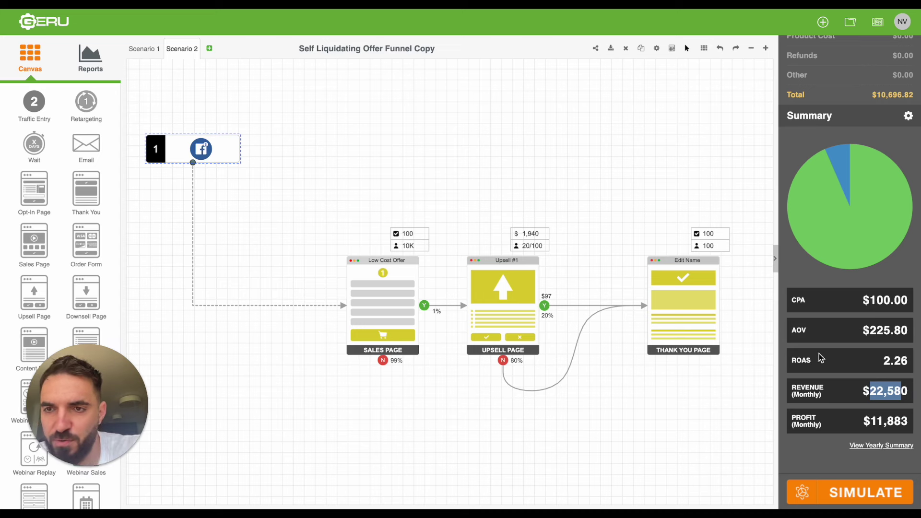
pyautogui.scroll(5, 819, 354)
pyautogui.scroll(5, 818, 353)
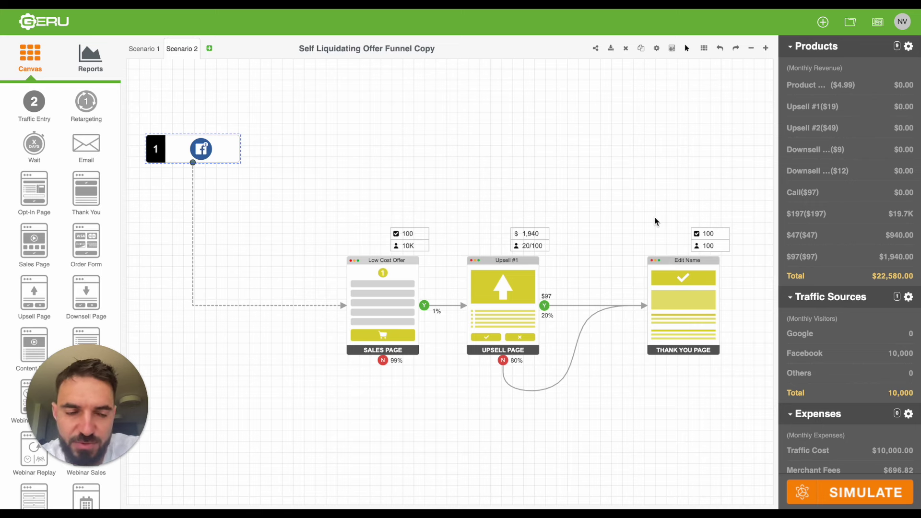
# Step: Look over the funnel on the canvas and highlight the ROAS figure in the summary
pyautogui.scroll(-5, 655, 220)
pyautogui.scroll(8, 736, 286)
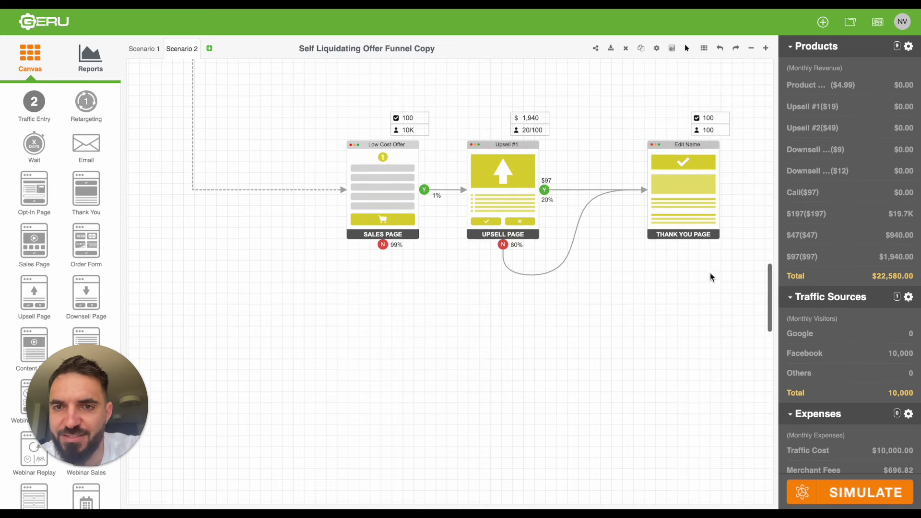
pyautogui.scroll(-10, 818, 312)
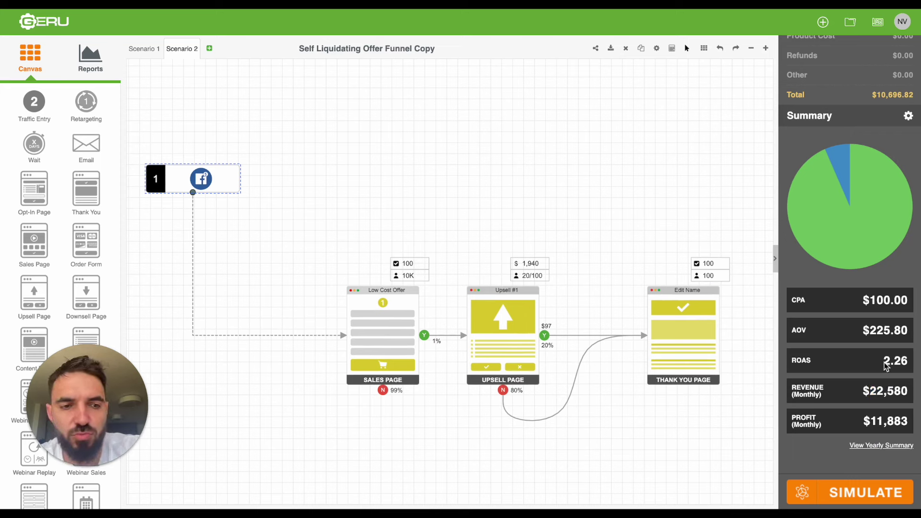
pyautogui.doubleClick(893, 362)
pyautogui.click(864, 369)
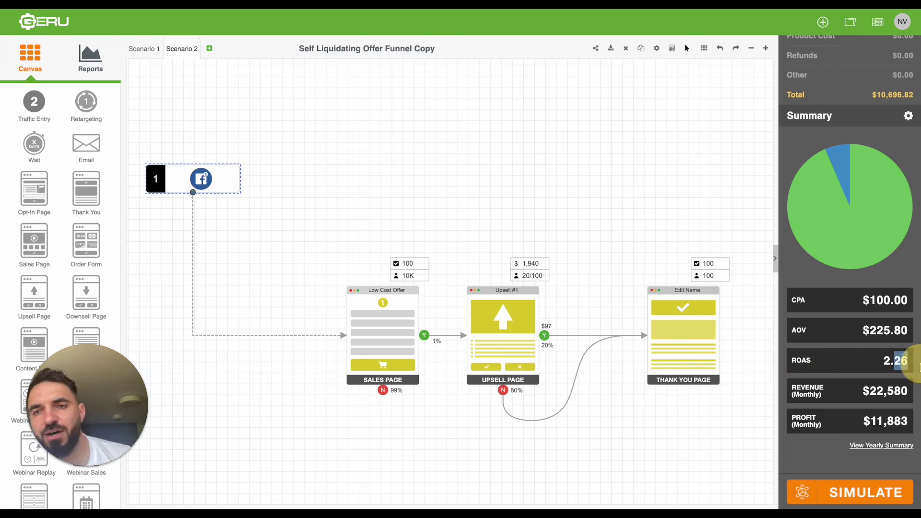
# Step: Examine the merchant fees and refunds entries in the monthly expenses
pyautogui.scroll(3, 848, 364)
pyautogui.scroll(1, 848, 364)
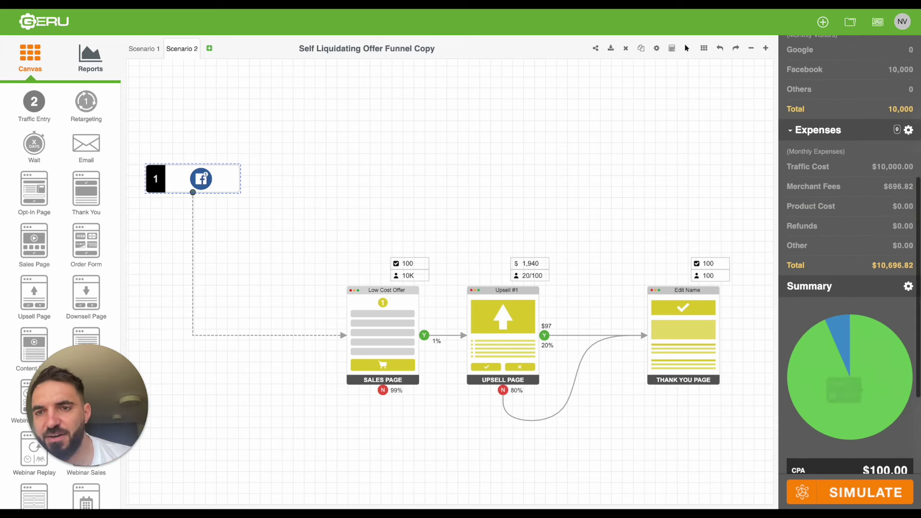
pyautogui.click(906, 193)
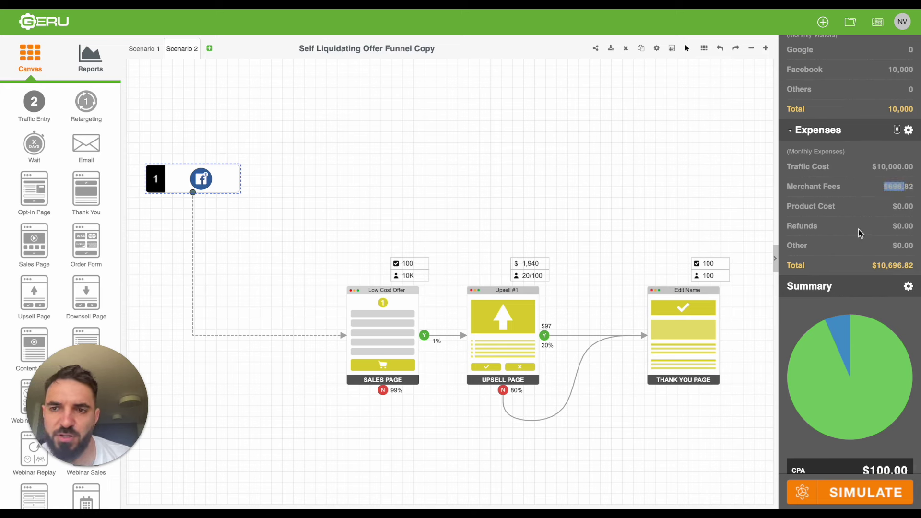
pyautogui.click(878, 229)
pyautogui.click(894, 229)
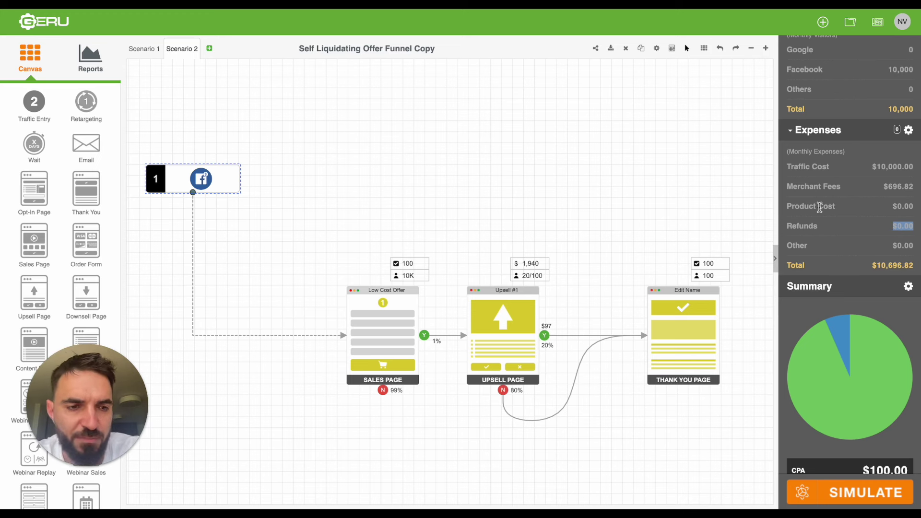
# Step: Review the summary figures and highlight the monthly profit
pyautogui.scroll(-1, 809, 207)
pyautogui.scroll(-3, 809, 207)
pyautogui.moveTo(872, 422); pyautogui.dragTo(897, 428)
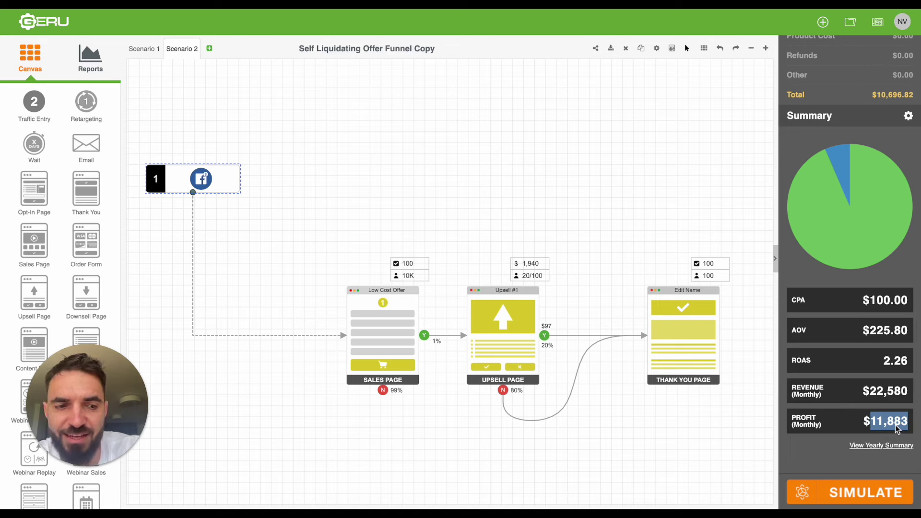
# Step: Set the CPC of Traffic Entry 1's FB campaign to $2, save it and run the simulation
pyautogui.doubleClick(192, 185)
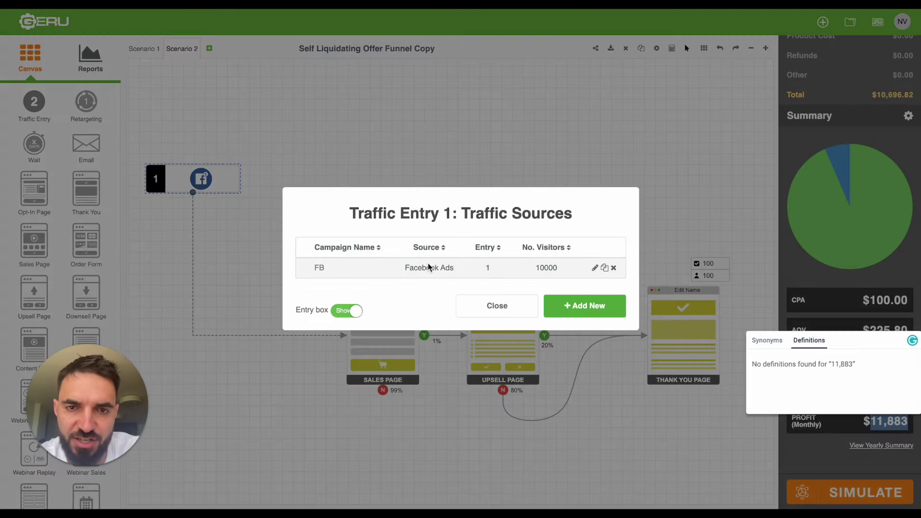
pyautogui.click(593, 277)
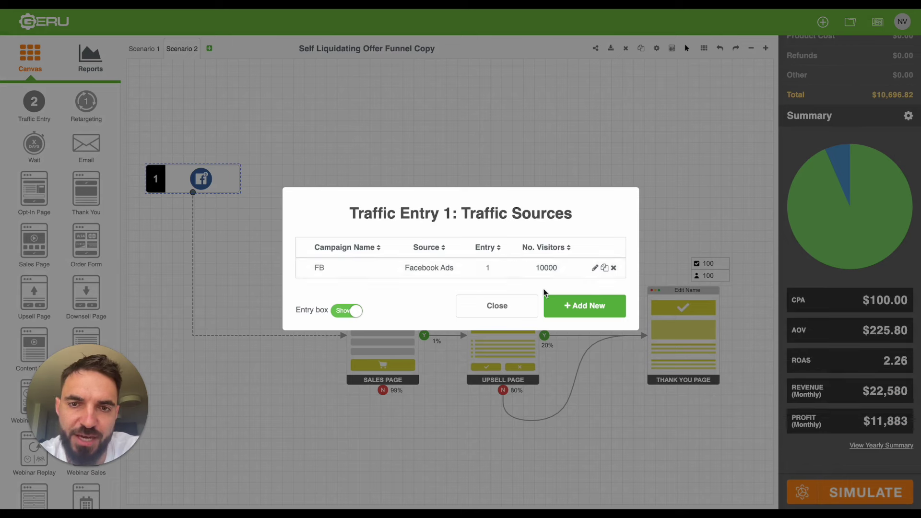
pyautogui.click(594, 268)
pyautogui.click(471, 348)
pyautogui.press('BackSpace')
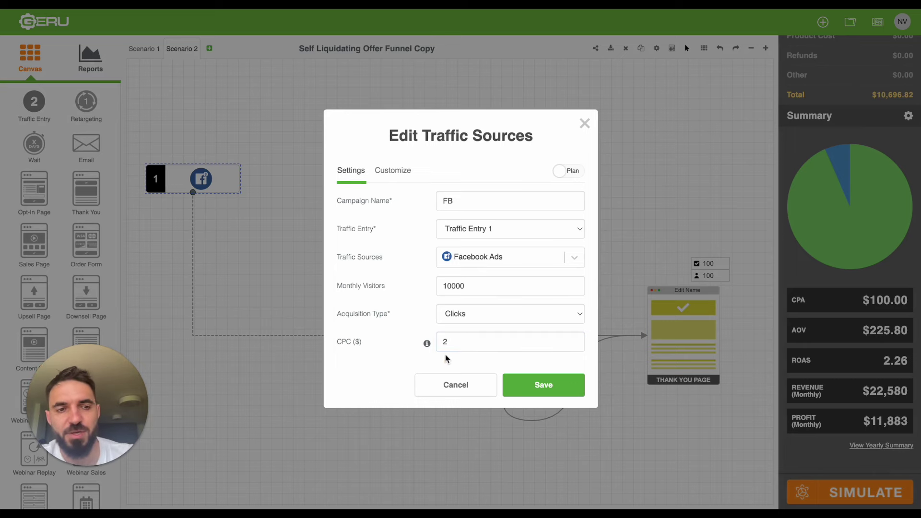
pyautogui.click(551, 394)
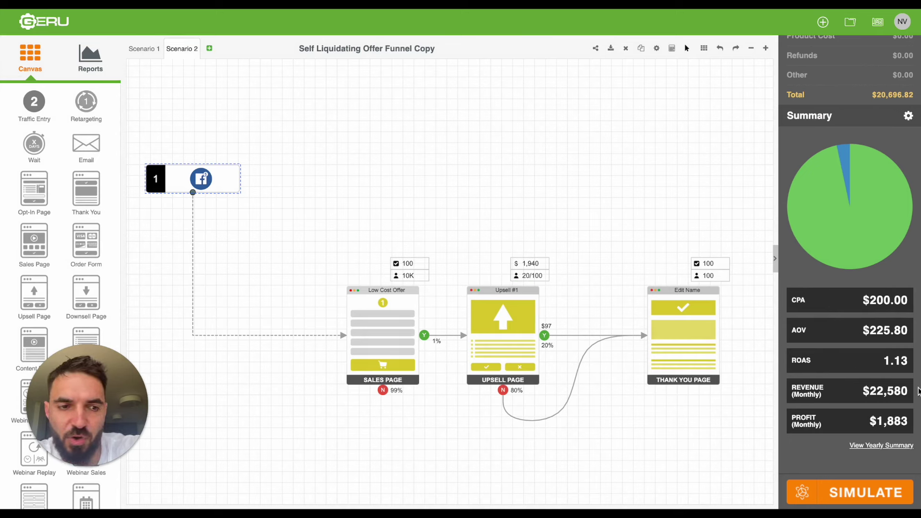
# Step: Examine the monthly profit figure produced with the $2 CPC
pyautogui.moveTo(873, 422); pyautogui.dragTo(916, 426)
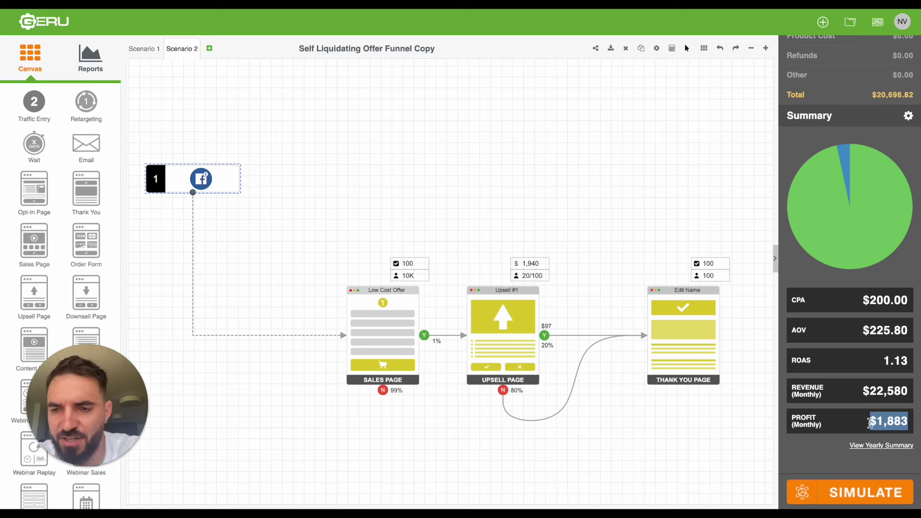
pyautogui.click(833, 425)
pyautogui.moveTo(833, 426); pyautogui.dragTo(903, 432)
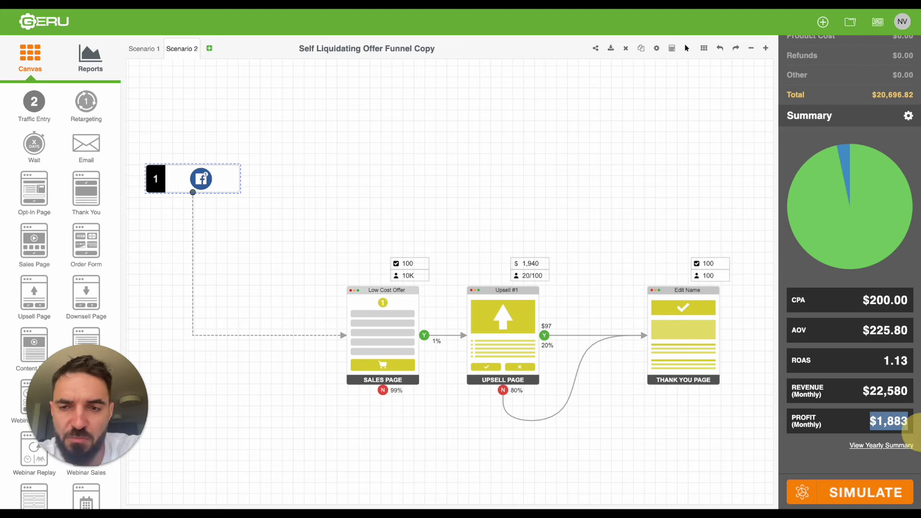
pyautogui.click(858, 332)
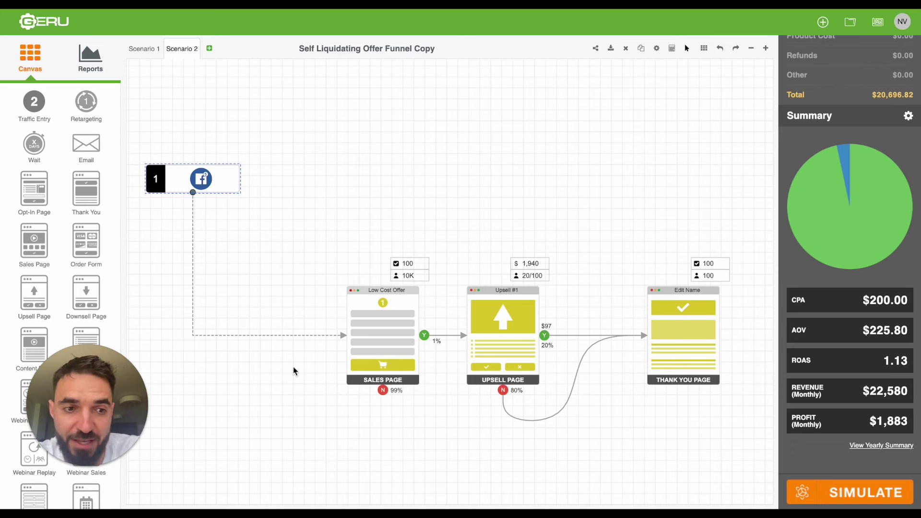
# Step: Raise the FB campaign's CPC above $2, save it, rerun the simulation and highlight the monthly profit
pyautogui.click(215, 189)
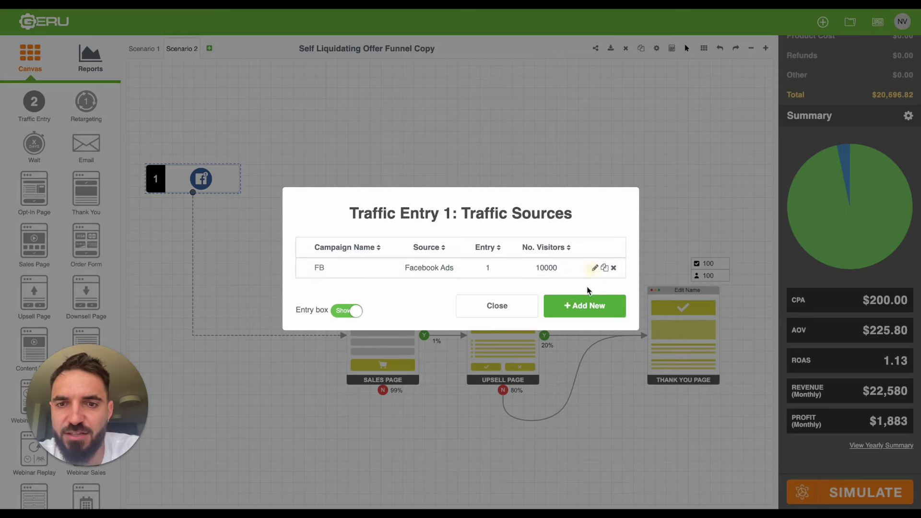
pyautogui.click(594, 268)
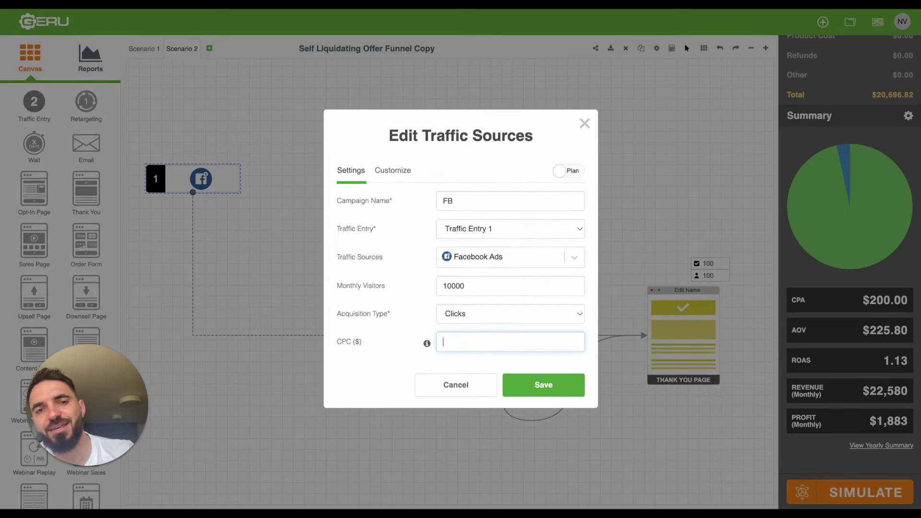
pyautogui.click(557, 383)
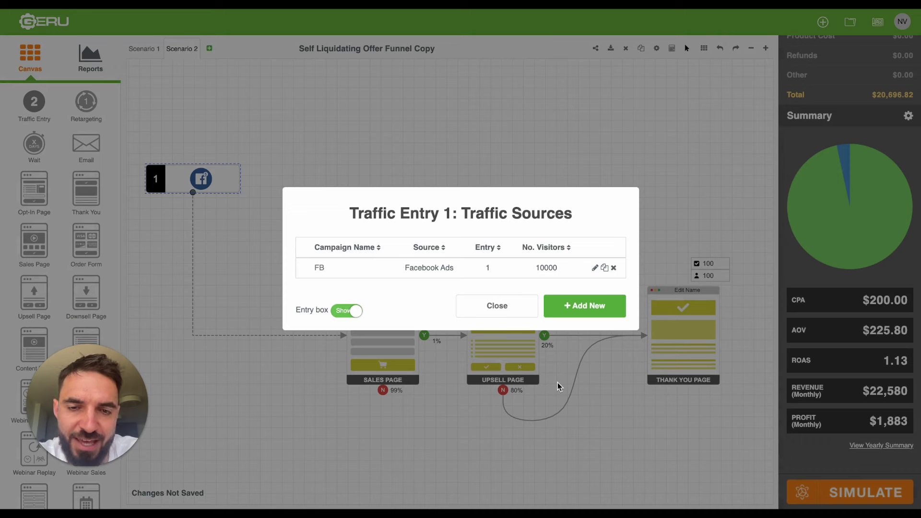
pyautogui.click(503, 314)
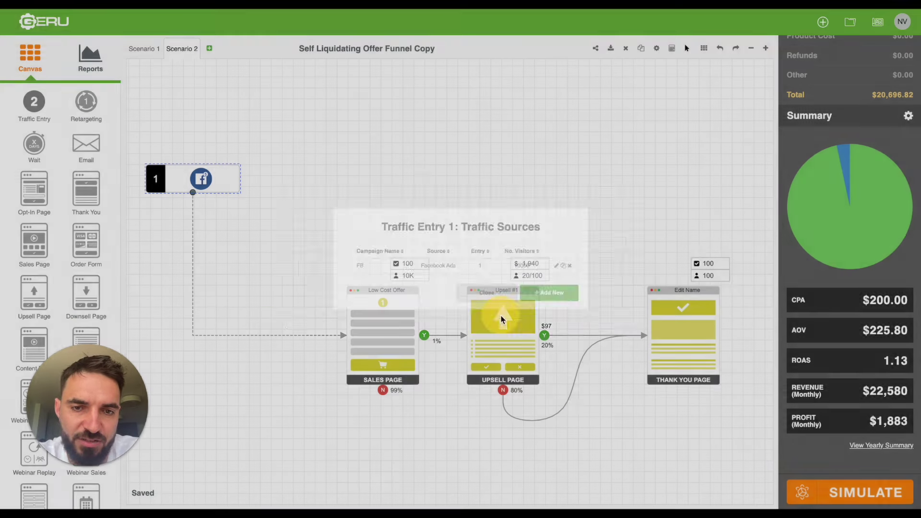
pyautogui.click(842, 494)
pyautogui.moveTo(853, 419); pyautogui.dragTo(886, 426)
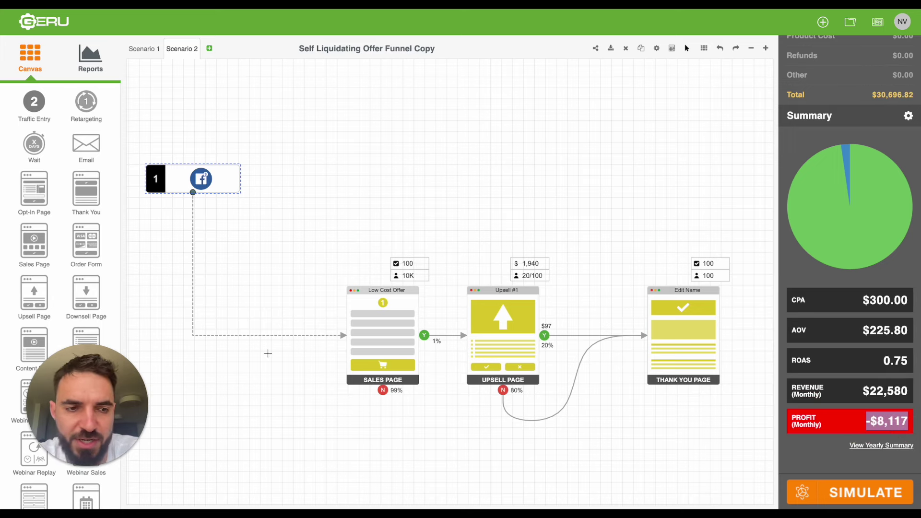
pyautogui.hscroll(-3, 154, 98)
pyautogui.click(210, 146)
pyautogui.moveTo(151, 112); pyautogui.dragTo(377, 285)
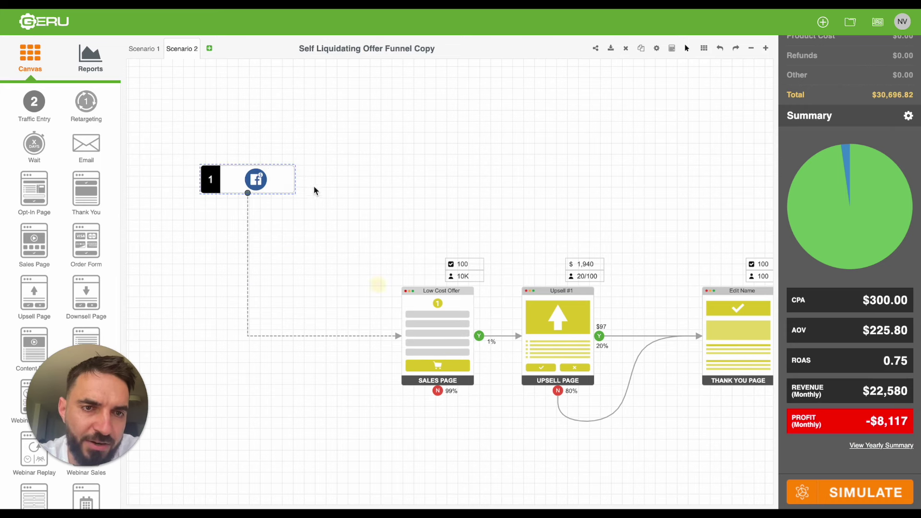
pyautogui.click(240, 146)
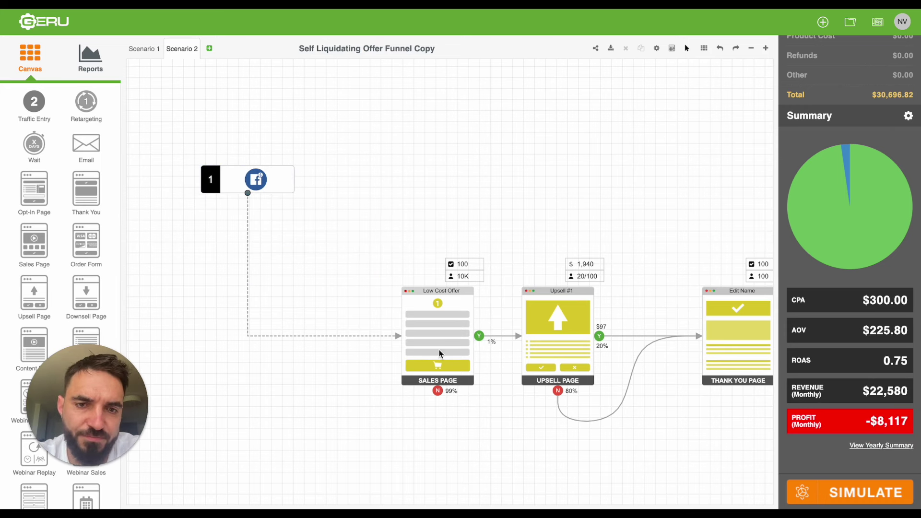
pyautogui.moveTo(410, 223); pyautogui.dragTo(697, 456)
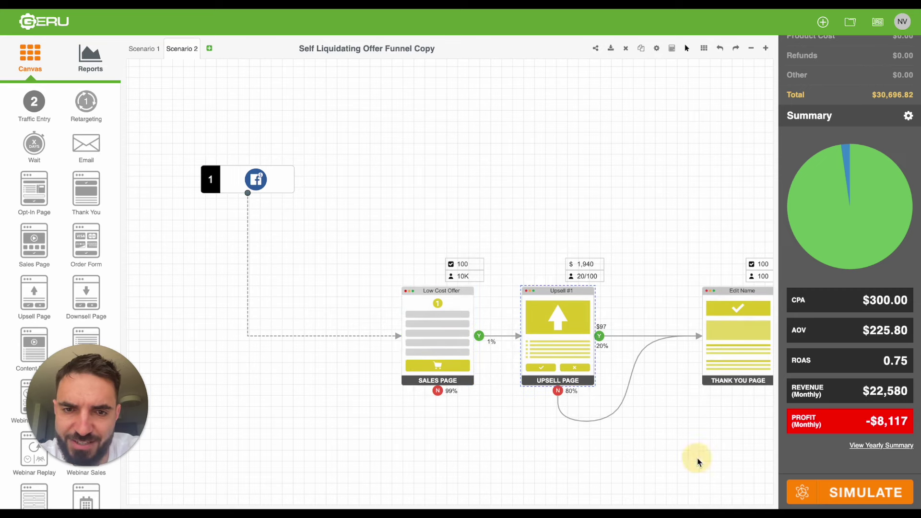
# Step: Set the Low Cost Offer sales page's sales conversion to 2% and save the page settings
pyautogui.doubleClick(452, 324)
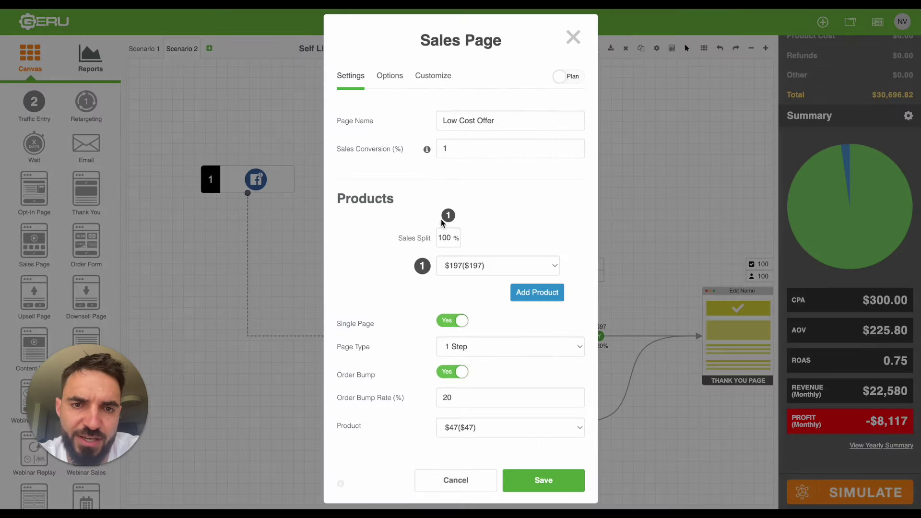
pyautogui.click(448, 150)
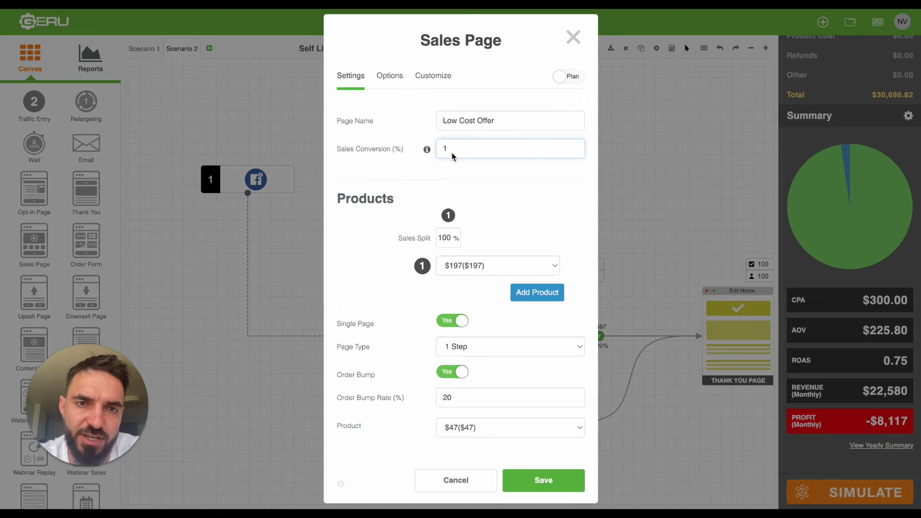
pyautogui.write('2')
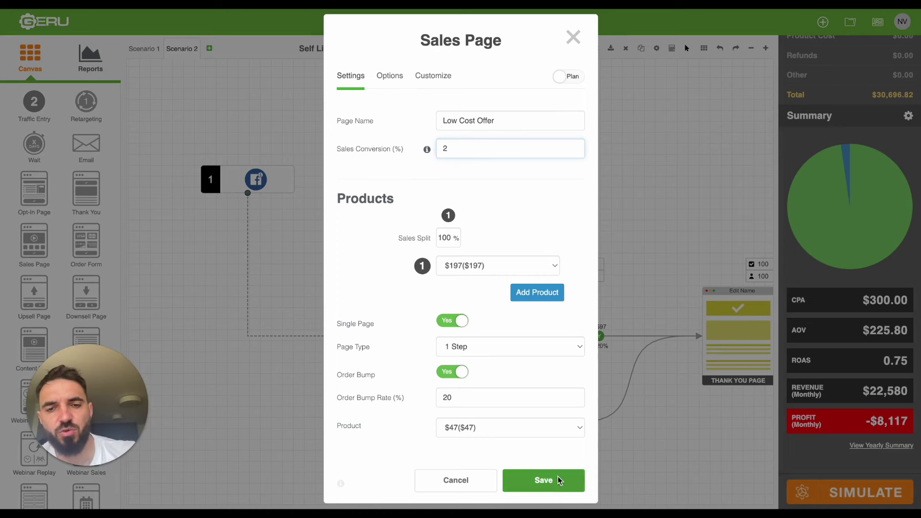
pyautogui.click(552, 480)
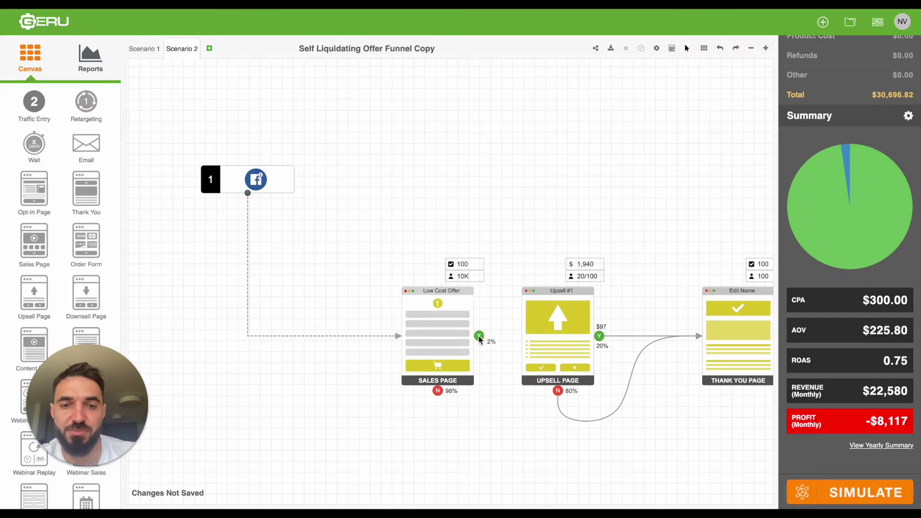
# Step: Adjust the spacing between the Low Cost Offer and Upsell #1 pages and reconnect the sales page's Yes output to the upsell
pyautogui.moveTo(453, 331); pyautogui.dragTo(426, 331)
pyautogui.click(555, 330)
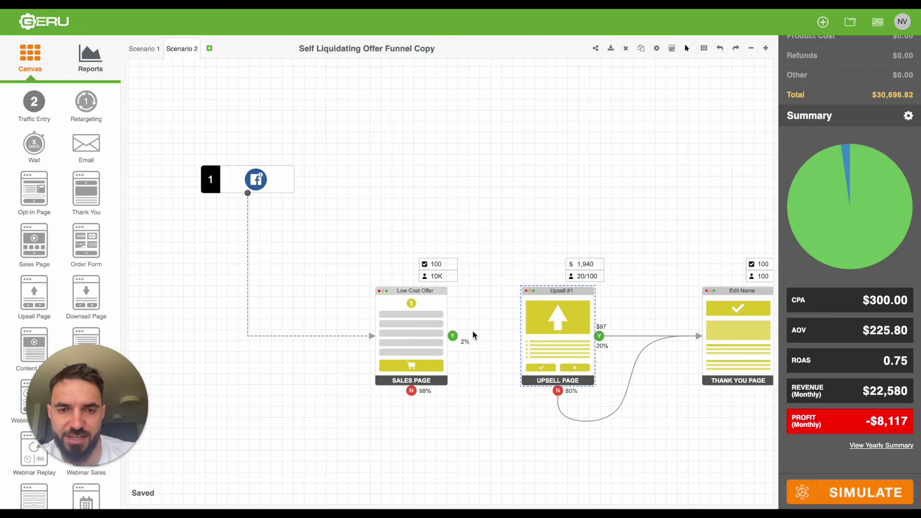
pyautogui.moveTo(540, 333)
pyautogui.mouseDown()
pyautogui.moveTo(500, 335)
pyautogui.moveTo(534, 332)
pyautogui.mouseUp()
# Step: Set the FB campaign's CPC in Traffic Entry 1 back to $2, save it and close the traffic sources
pyautogui.click(237, 179)
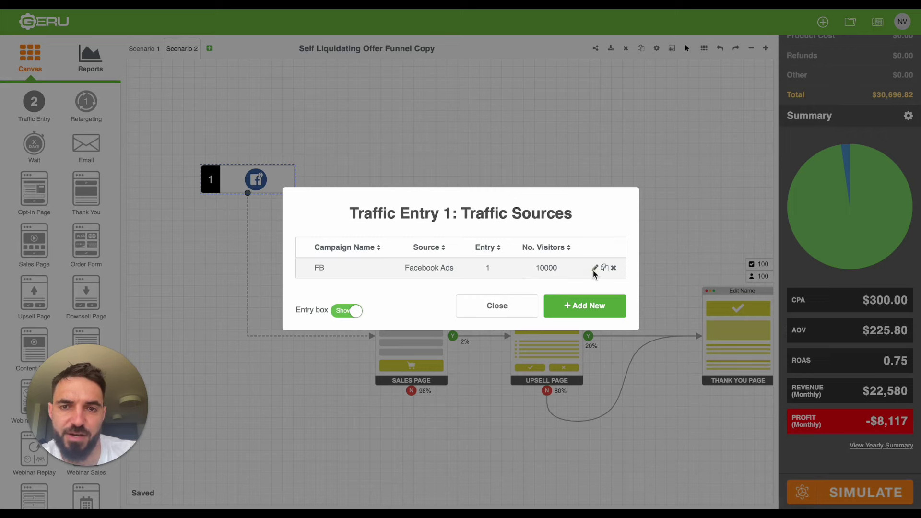
pyautogui.click(595, 267)
pyautogui.click(464, 342)
pyautogui.press('BackSpace')
pyautogui.write('2')
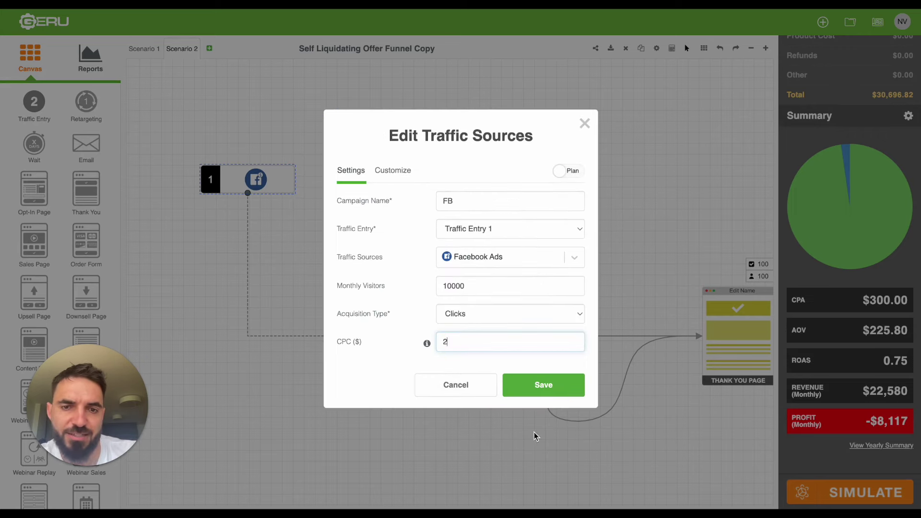
pyautogui.click(536, 384)
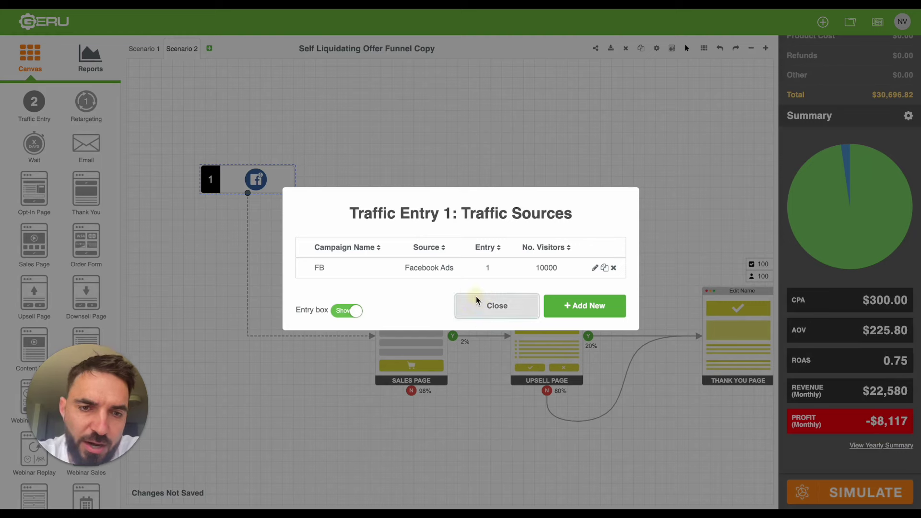
pyautogui.click(475, 300)
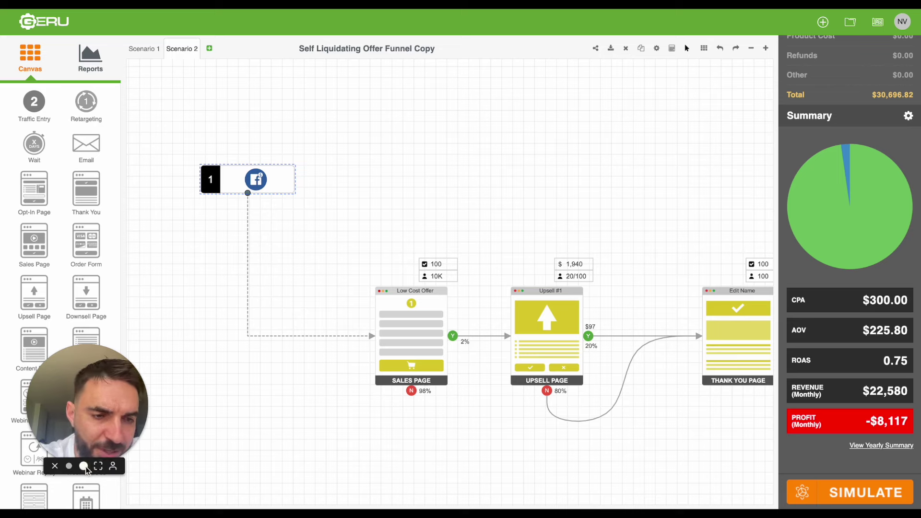
pyautogui.click(84, 466)
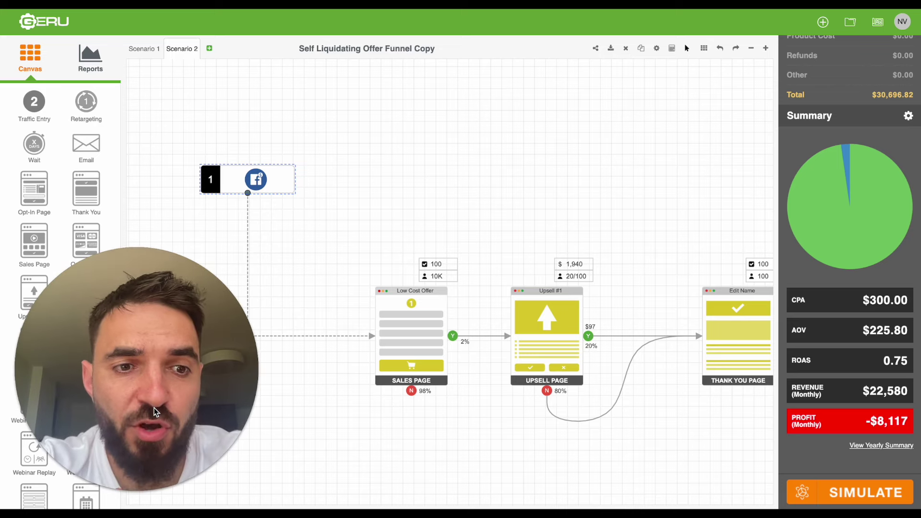
pyautogui.click(312, 132)
pyautogui.moveTo(168, 138); pyautogui.dragTo(188, 149)
pyautogui.click(309, 143)
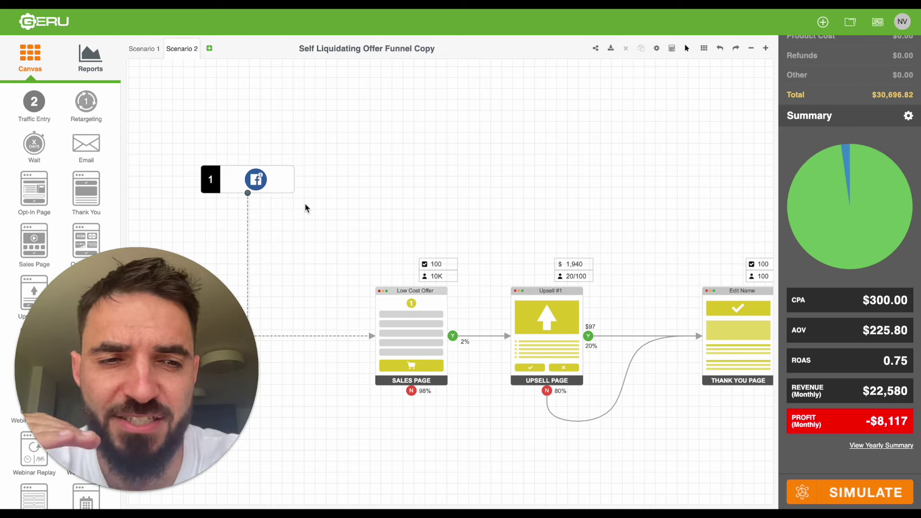
pyautogui.moveTo(155, 144); pyautogui.dragTo(326, 228)
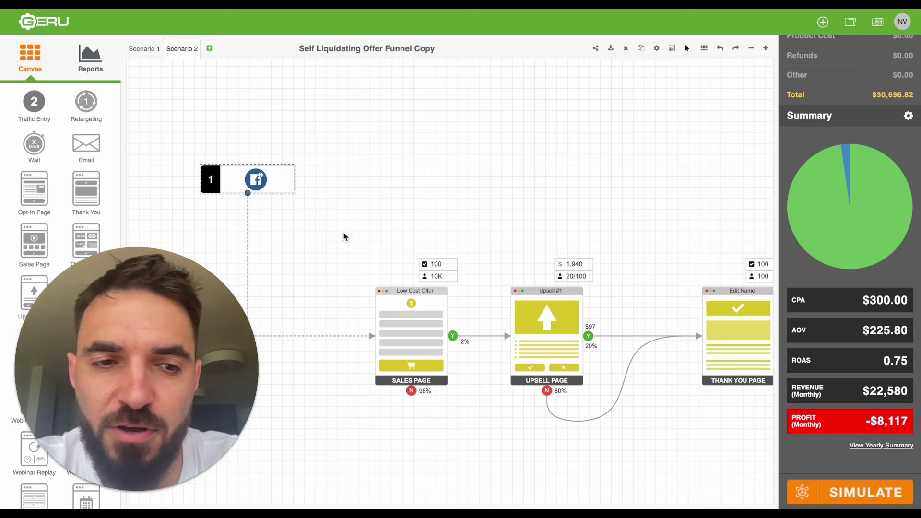
pyautogui.click(408, 313)
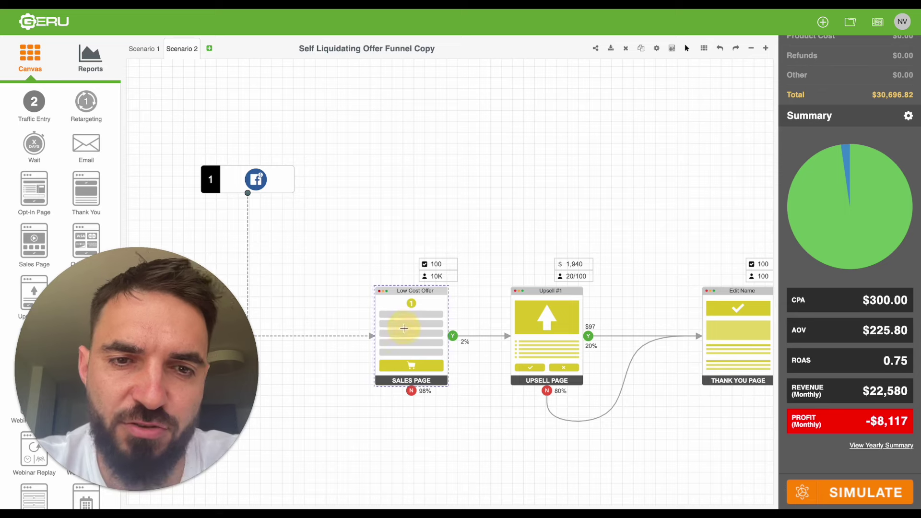
pyautogui.moveTo(128, 101); pyautogui.dragTo(326, 225)
pyautogui.moveTo(381, 139); pyautogui.dragTo(743, 437)
pyautogui.click(416, 238)
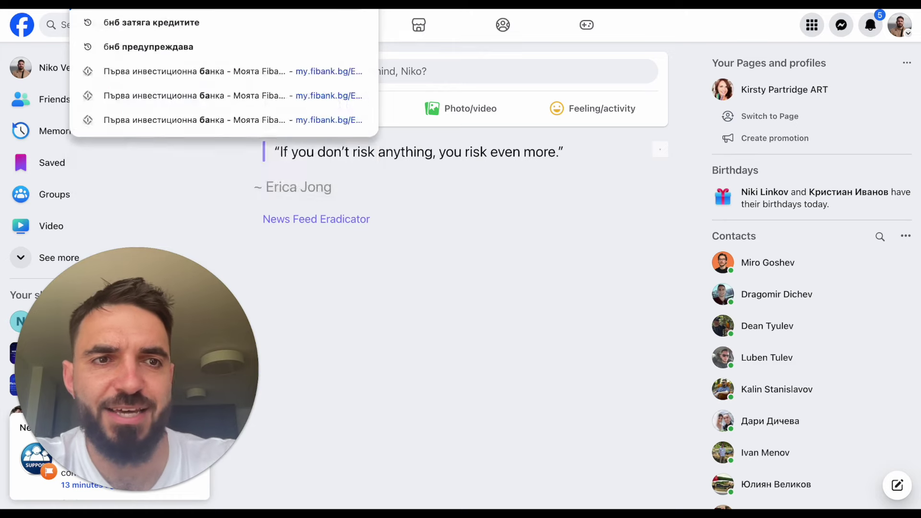
# Step: Switch to the web browser, clear the mistyped address text and open Gemini
pyautogui.write('ард')
pyautogui.press('BackSpace')
pyautogui.press('BackSpace')
pyautogui.press('BackSpace')
pyautogui.press('BackSpace')
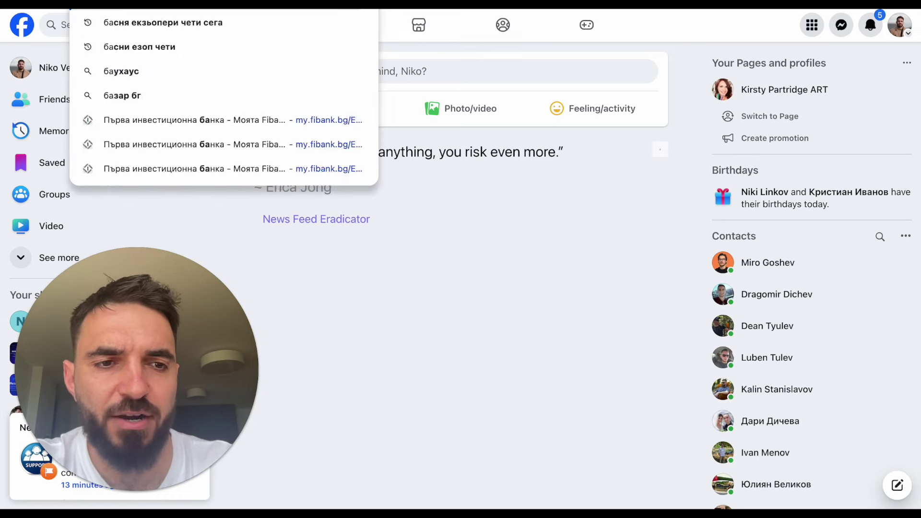
pyautogui.press('Escape')
pyautogui.press('Return')
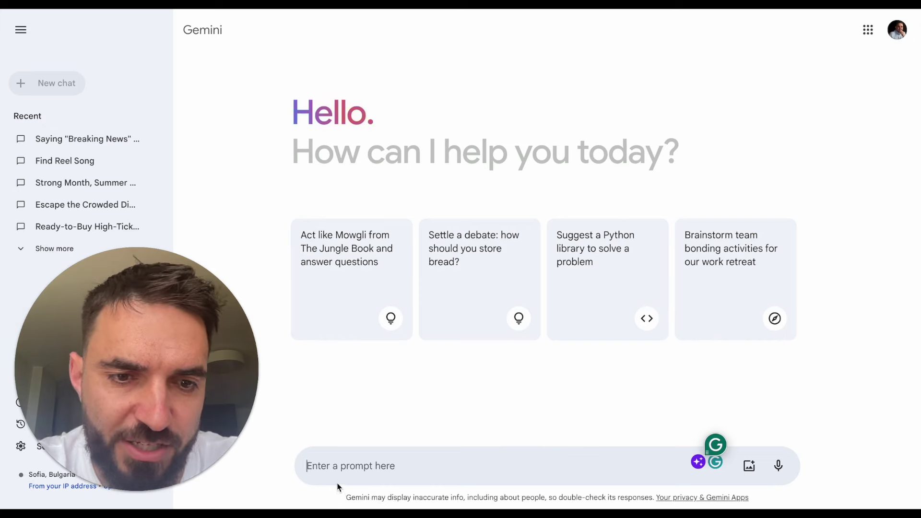
# Step: Begin a Gemini prompt with the text "can you do a traffic simu"
pyautogui.write('can you do a traffic su')
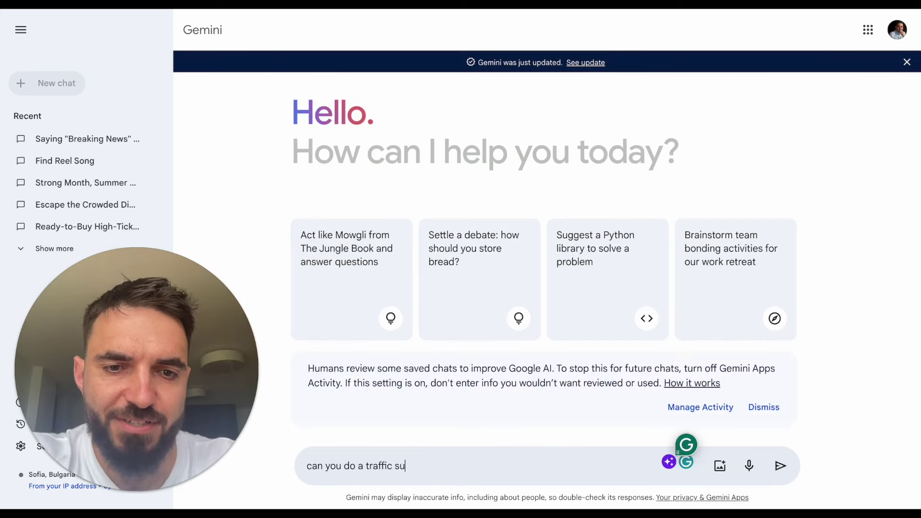
pyautogui.press('BackSpace')
pyautogui.write('imu')
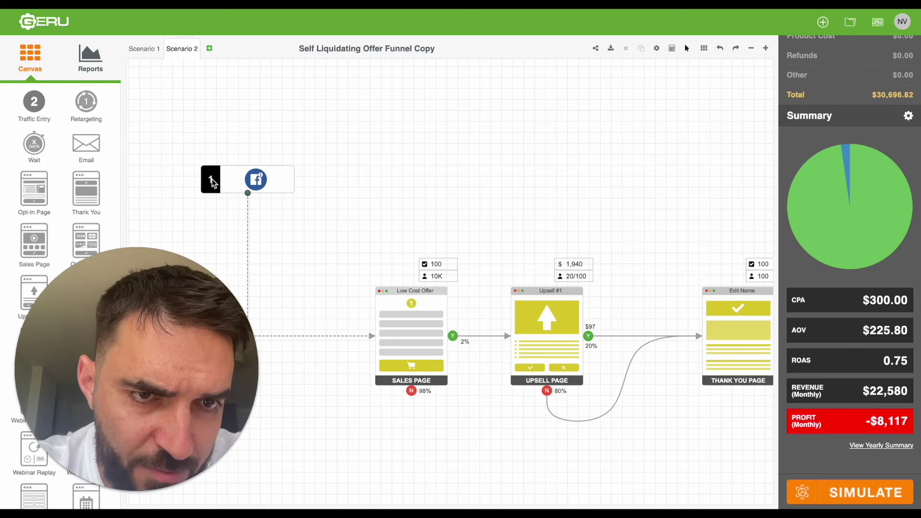
pyautogui.click(246, 187)
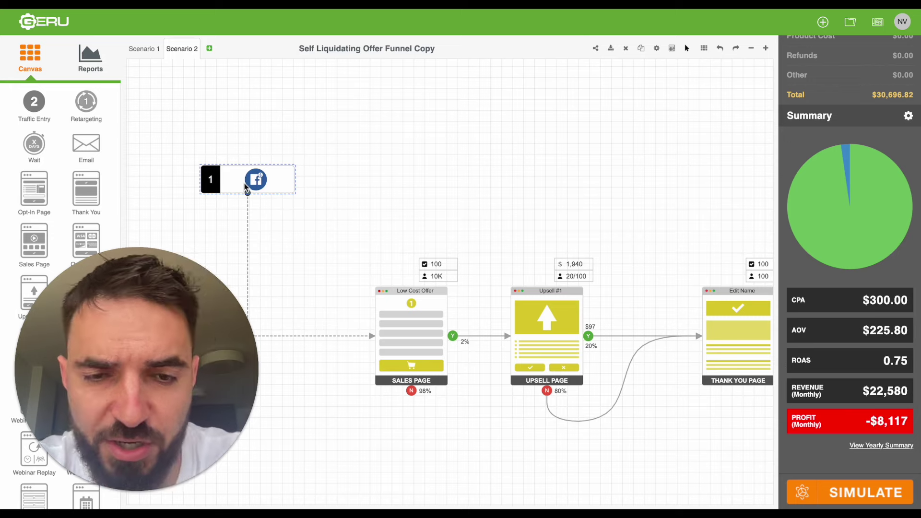
pyautogui.click(432, 336)
pyautogui.click(565, 329)
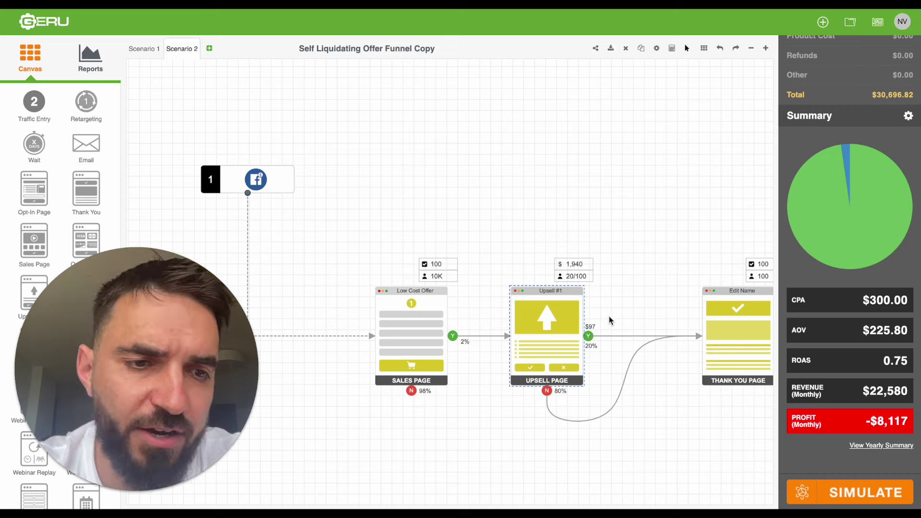
pyautogui.click(253, 178)
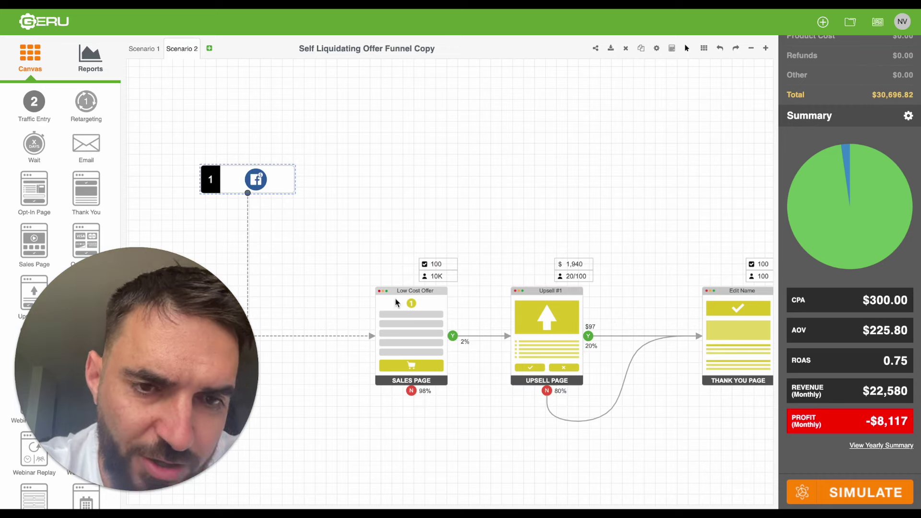
pyautogui.click(433, 341)
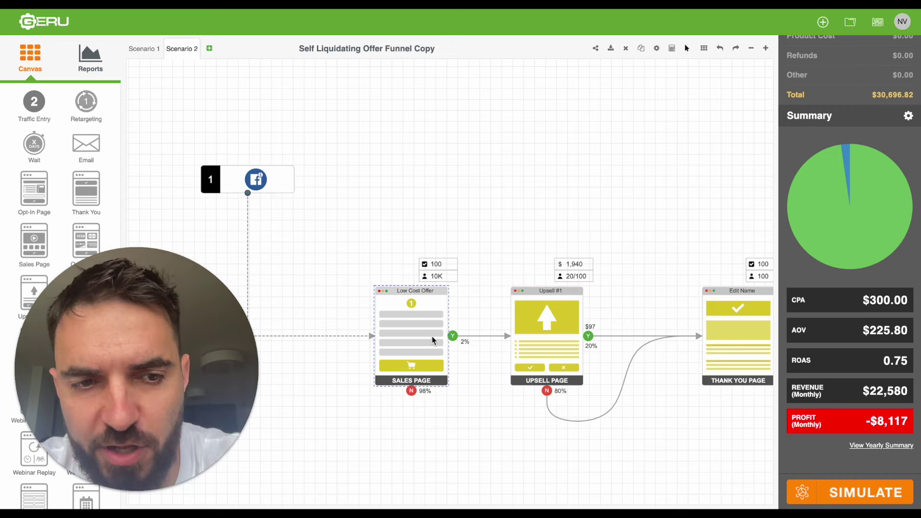
pyautogui.click(564, 341)
pyautogui.click(394, 355)
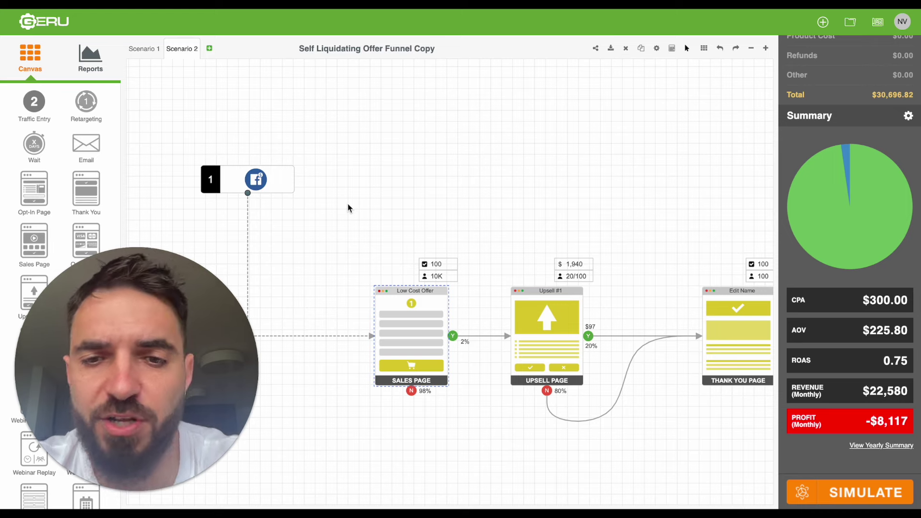
pyautogui.moveTo(365, 137); pyautogui.dragTo(710, 461)
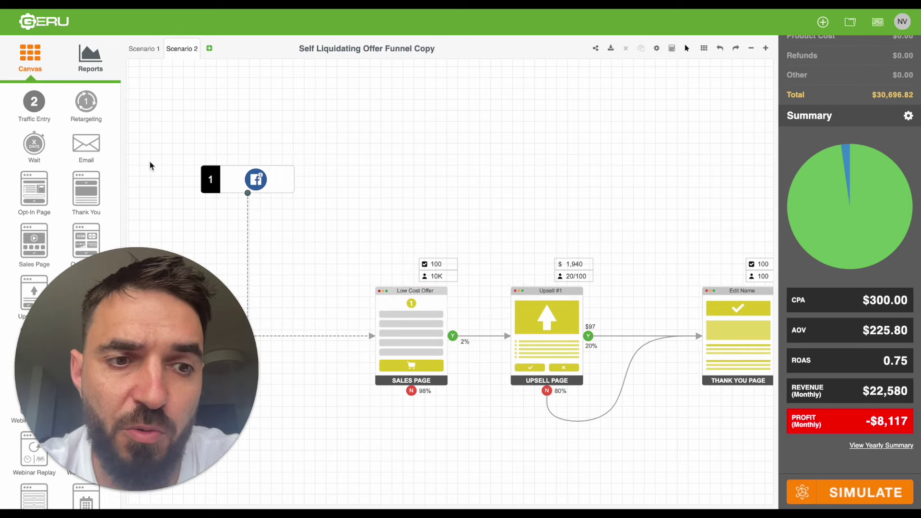
pyautogui.moveTo(174, 104); pyautogui.dragTo(349, 421)
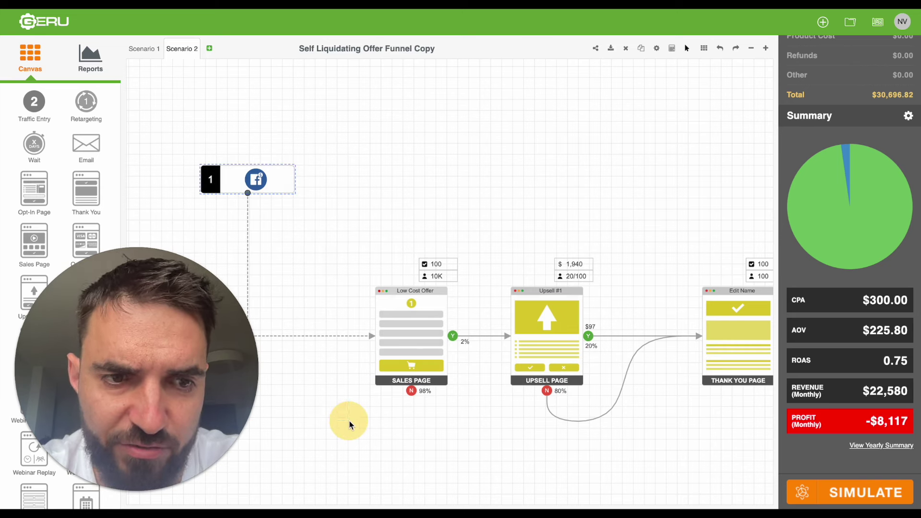
pyautogui.click(429, 182)
pyautogui.moveTo(409, 143); pyautogui.dragTo(736, 470)
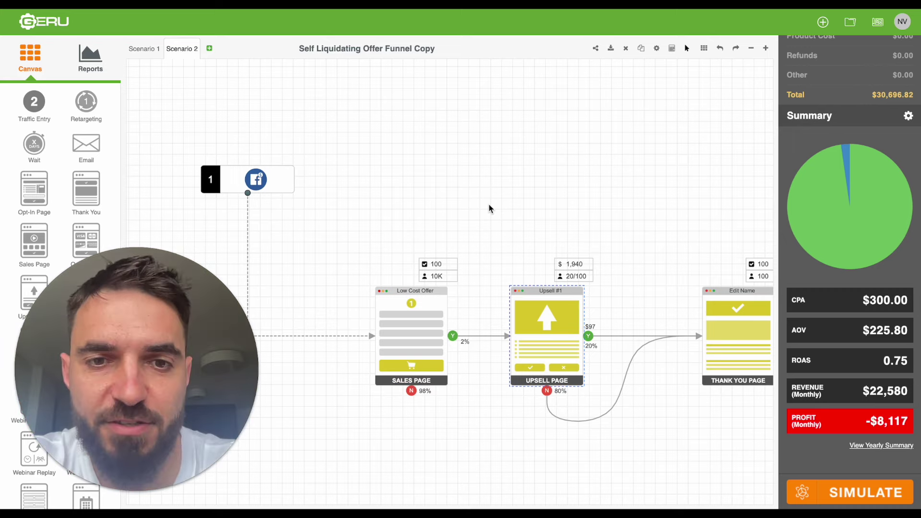
# Step: Switch to Meta Ads Manager, open the campaign "TA - MAY | Cold Interests | WORDLWIDE - CC \ IG" and review its ad sets
pyautogui.hscroll(3, 488, 207)
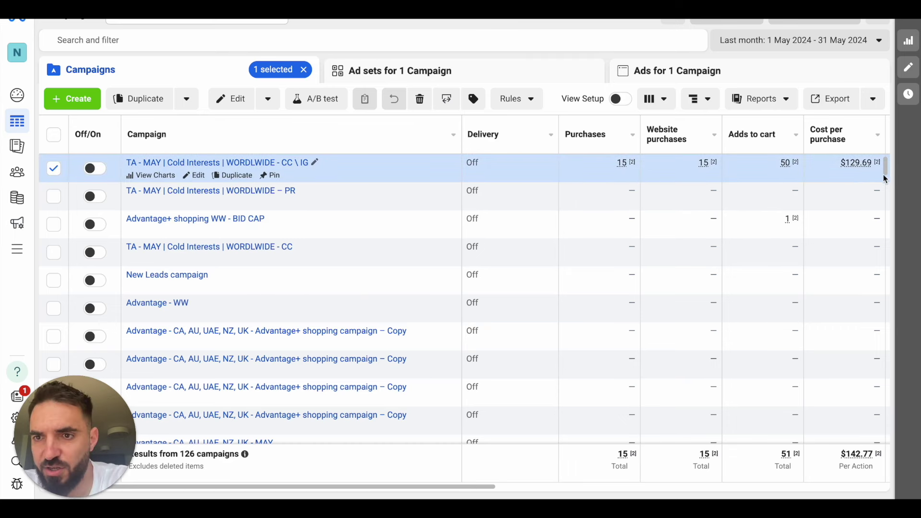
pyautogui.moveTo(885, 178); pyautogui.dragTo(762, 190)
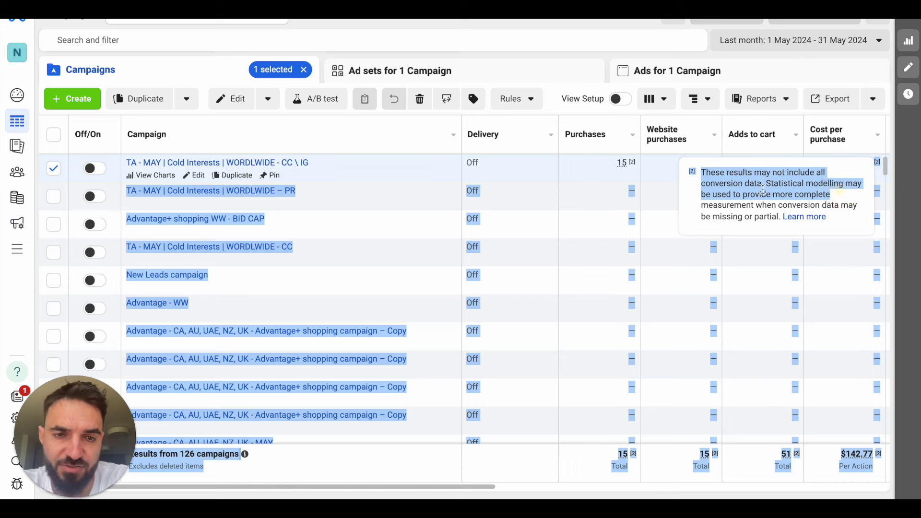
pyautogui.click(600, 179)
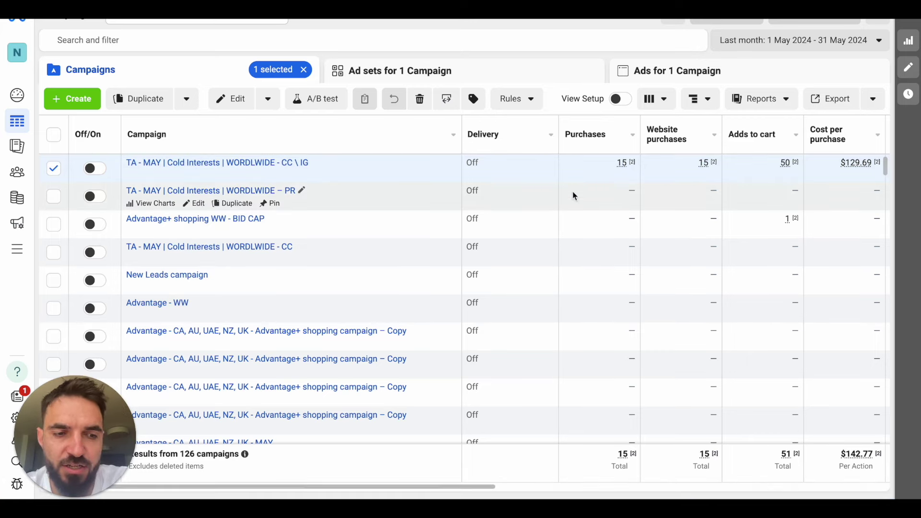
pyautogui.click(230, 162)
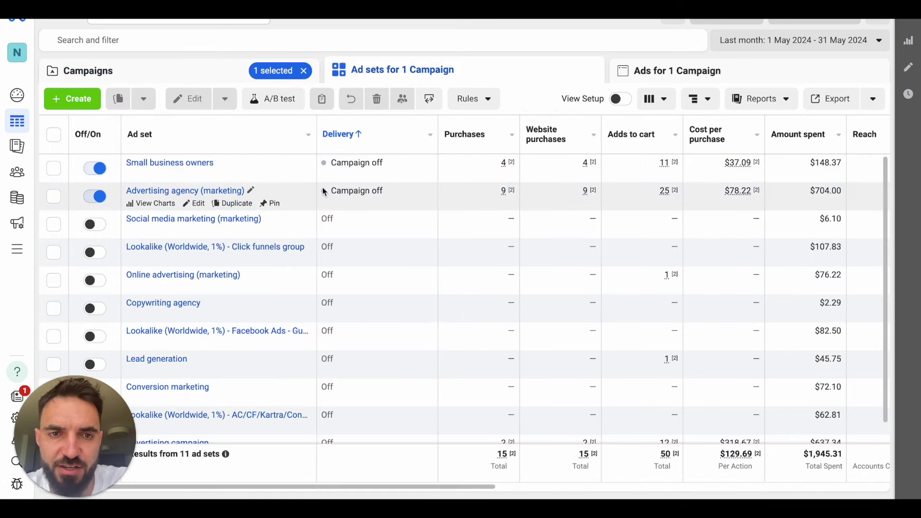
pyautogui.scroll(-1, 254, 326)
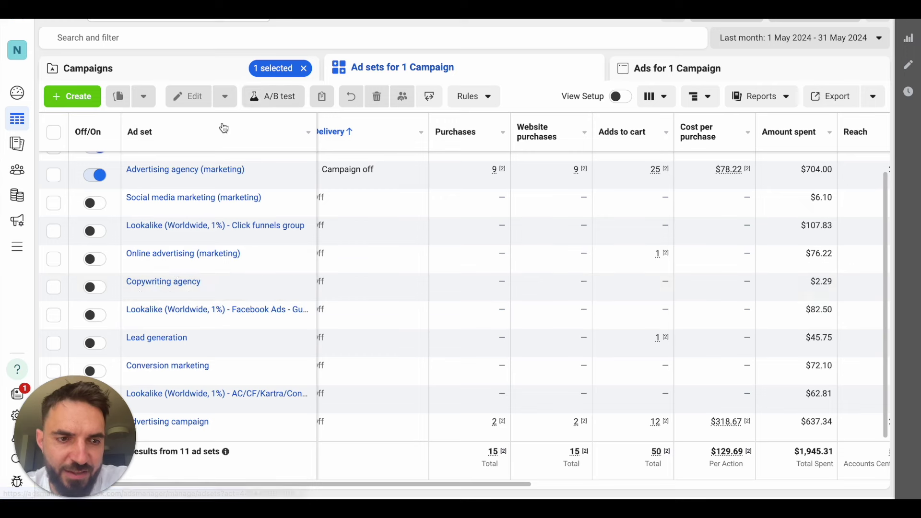
pyautogui.scroll(2, 201, 227)
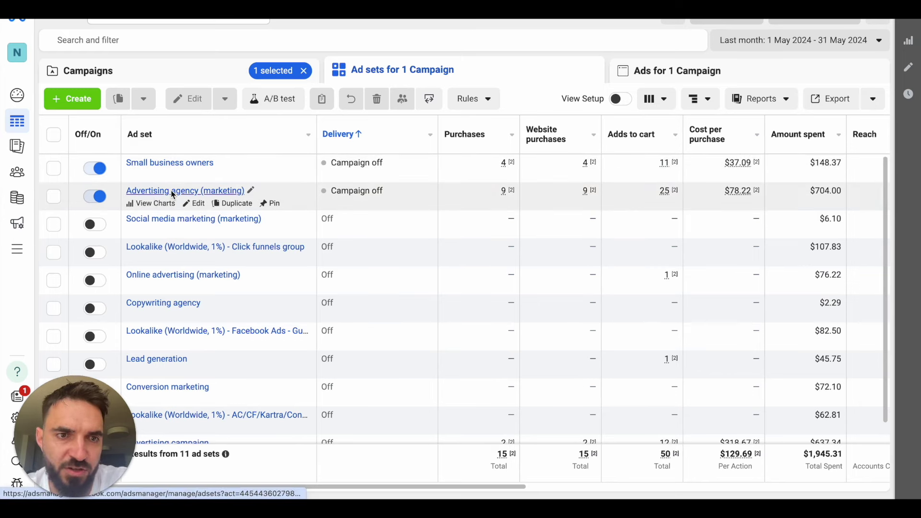
# Step: Open the Advertising agency (marketing) ad set for editing and examine its budget, audience targeting and bid control
pyautogui.click(190, 202)
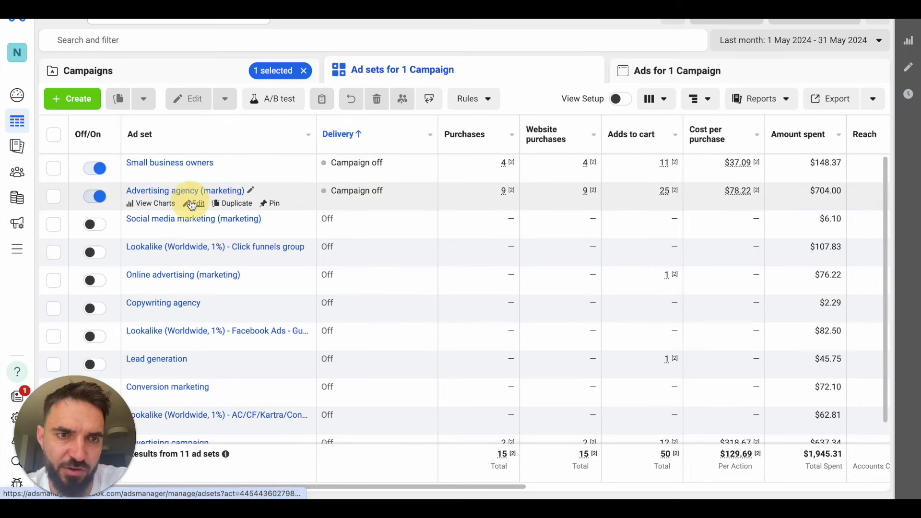
pyautogui.scroll(-15, 488, 292)
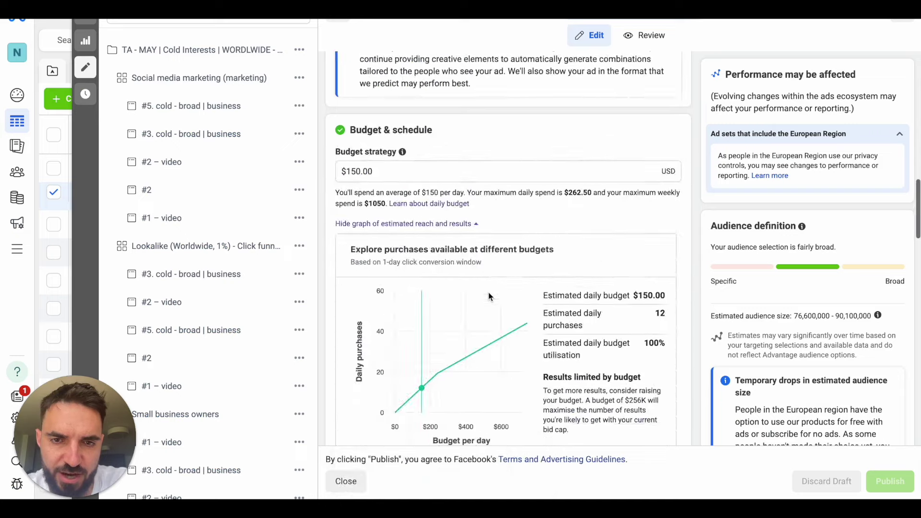
pyautogui.scroll(-5, 488, 296)
pyautogui.scroll(5, 488, 294)
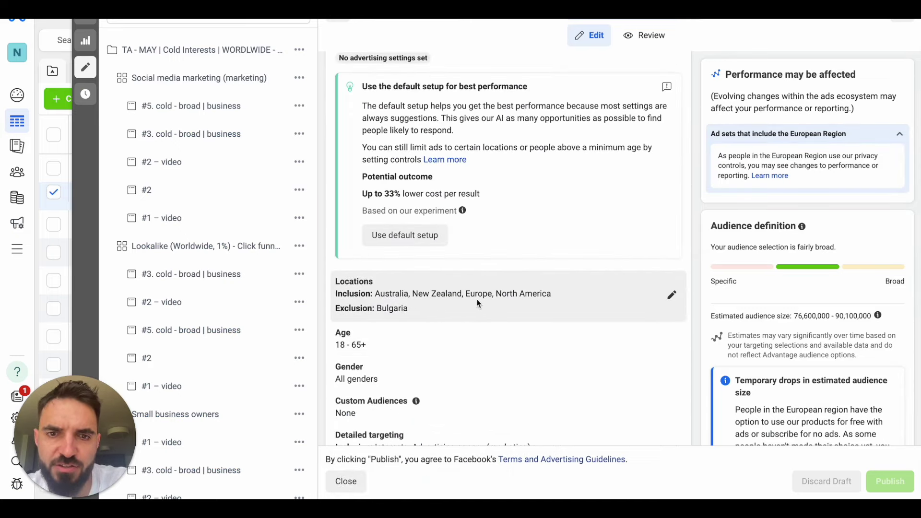
pyautogui.scroll(8, 544, 296)
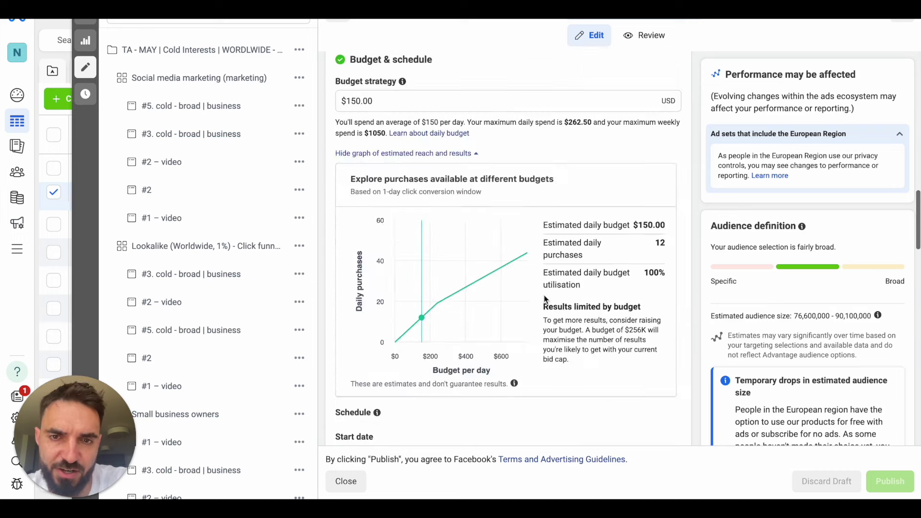
pyautogui.scroll(3, 544, 298)
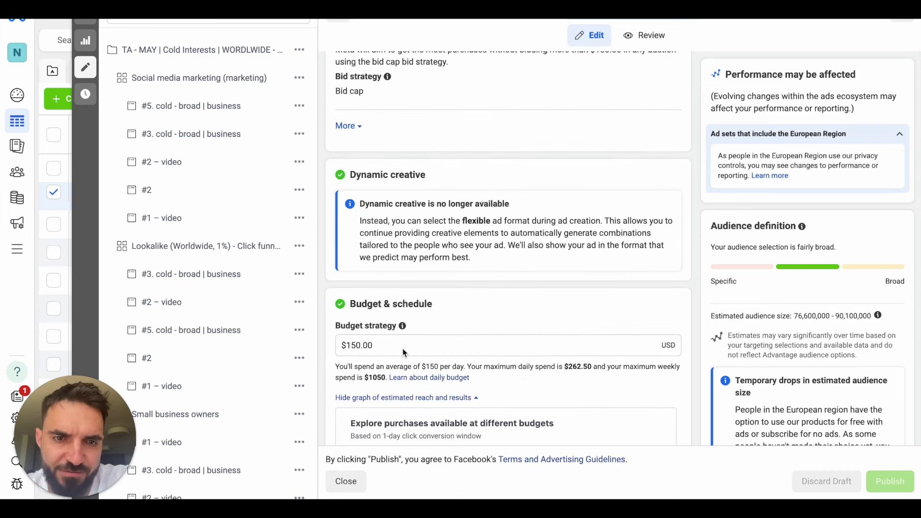
pyautogui.scroll(-10, 393, 351)
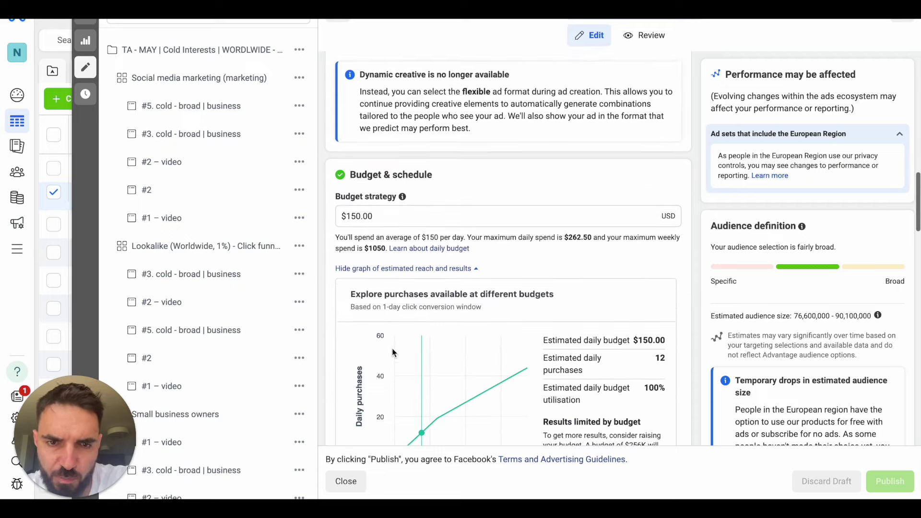
pyautogui.scroll(-5, 392, 350)
pyautogui.scroll(15, 392, 350)
pyautogui.scroll(-2, 392, 349)
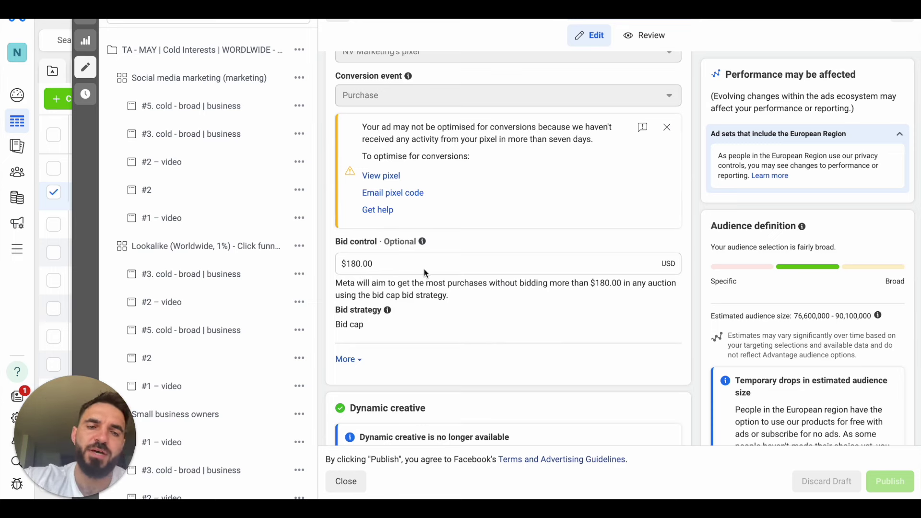
# Step: Review the ad set's placements and estimated daily results, expand the Platforms options, and close the editor
pyautogui.scroll(-15, 477, 234)
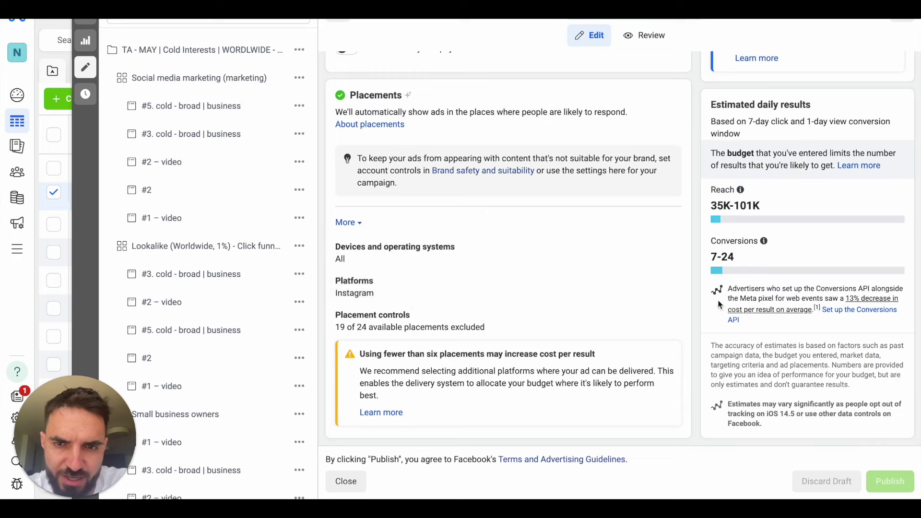
pyautogui.click(670, 287)
pyautogui.scroll(-1, 479, 279)
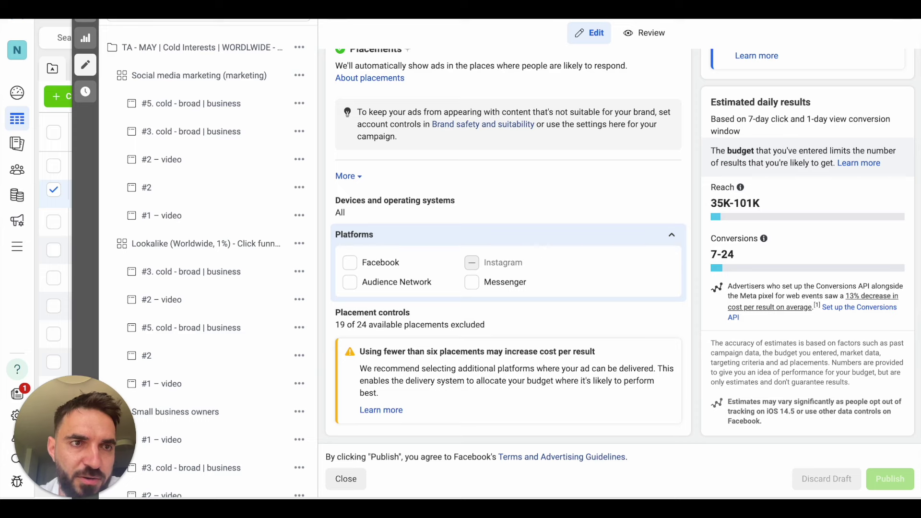
pyautogui.click(85, 65)
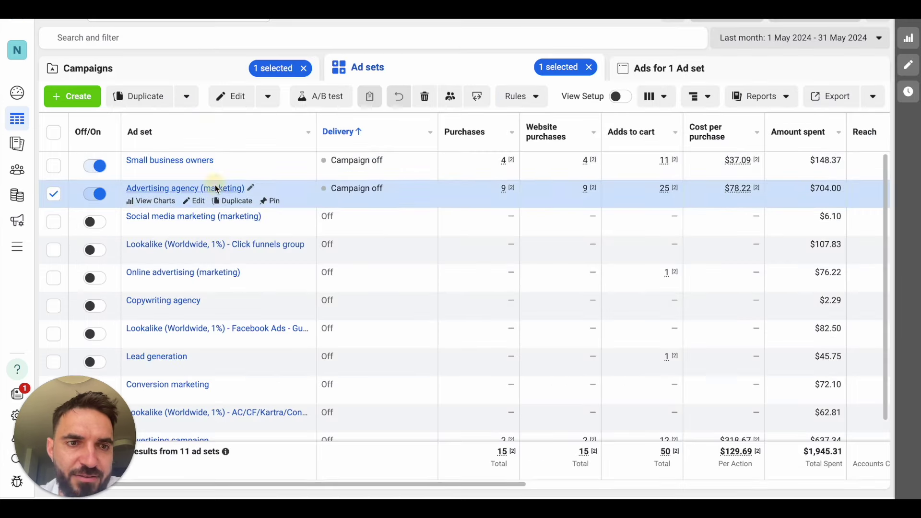
# Step: Open the ads of the Advertising agency (marketing) ad set and preview ad #2
pyautogui.click(215, 187)
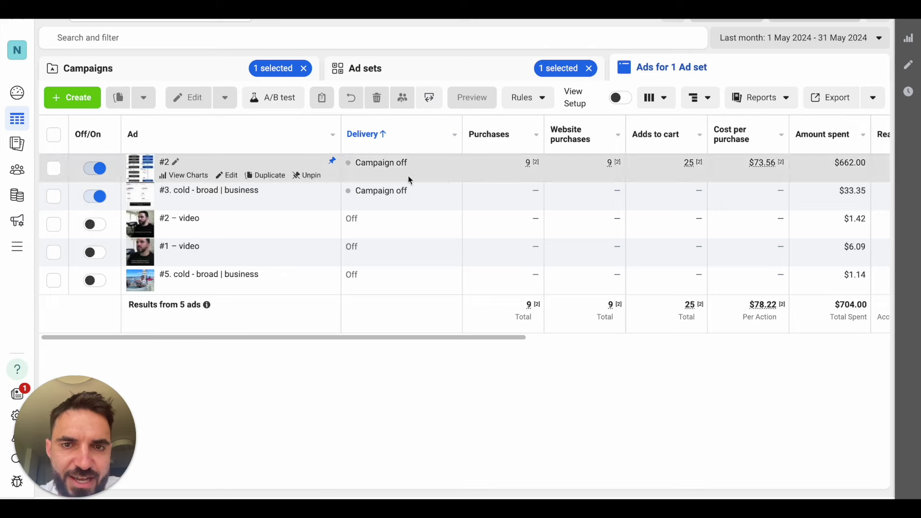
pyautogui.click(475, 179)
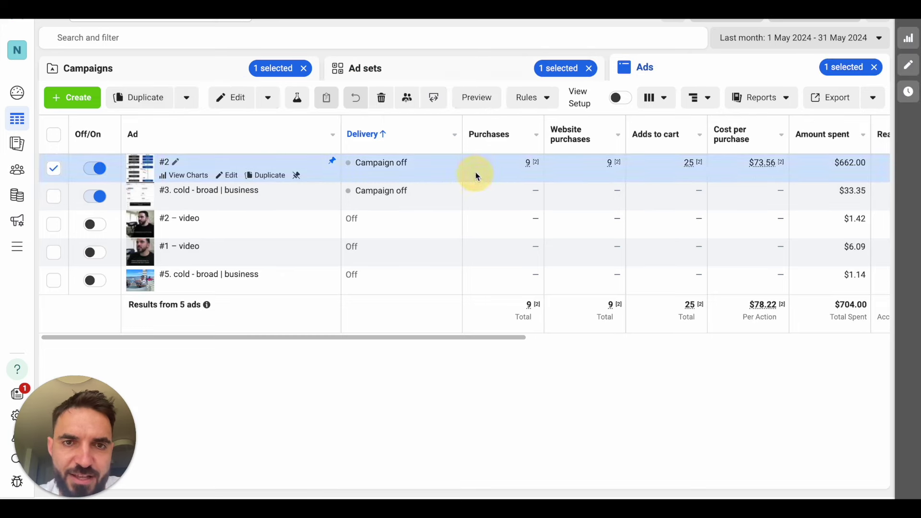
pyautogui.click(471, 97)
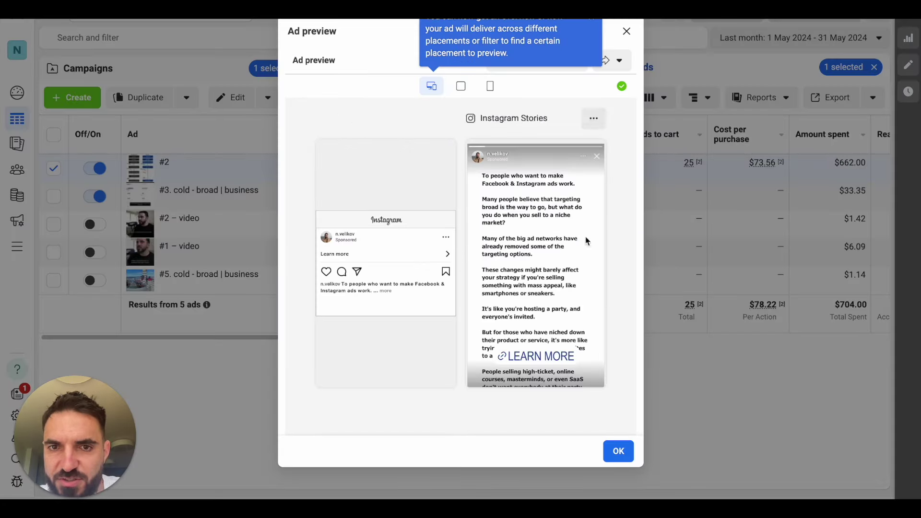
pyautogui.click(629, 32)
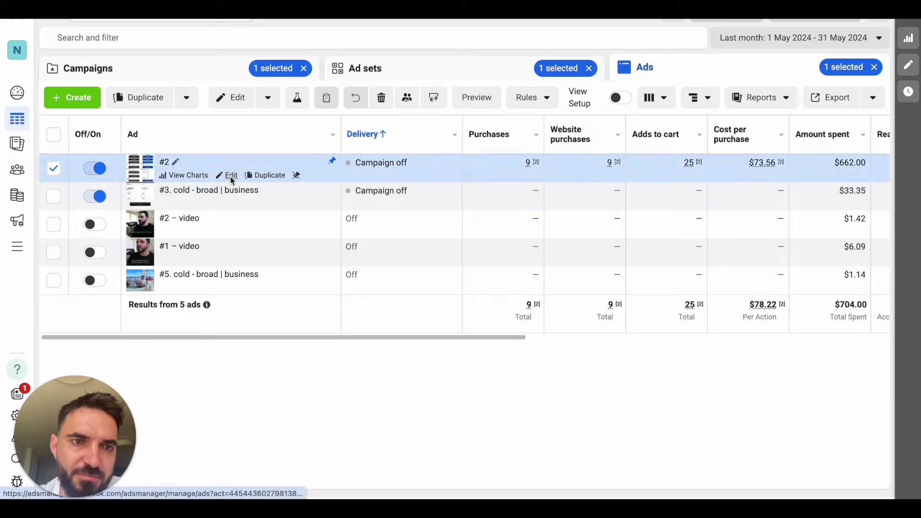
# Step: Open ad #2 for editing and read its primary text and headline, removing the empty extra headline option
pyautogui.click(227, 174)
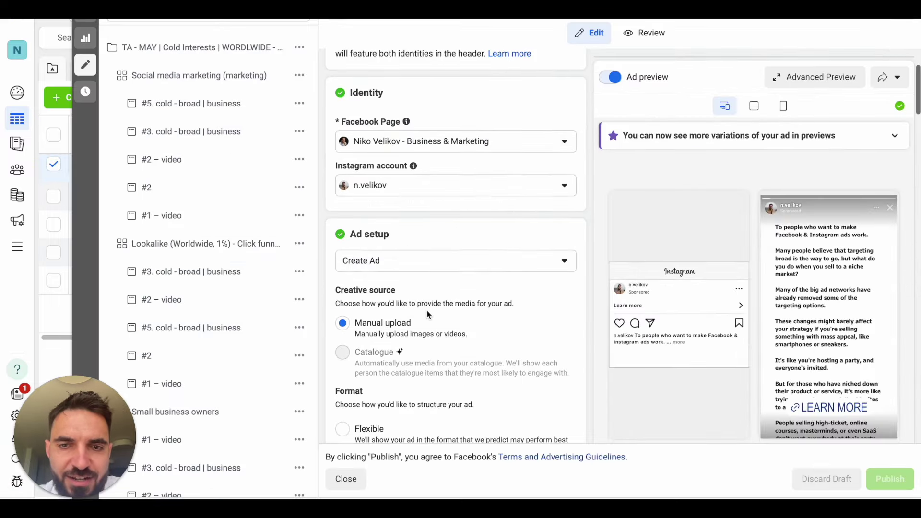
pyautogui.scroll(-10, 426, 312)
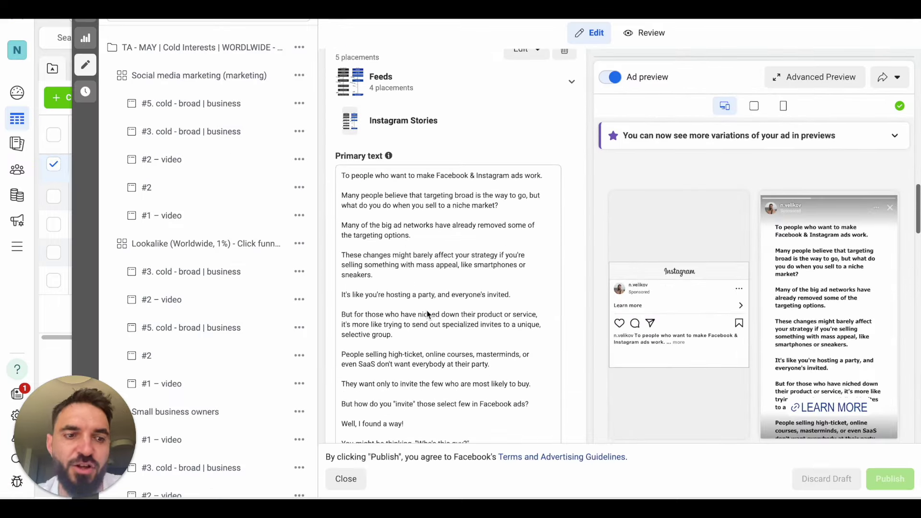
pyautogui.scroll(-8, 480, 374)
pyautogui.scroll(-3, 484, 326)
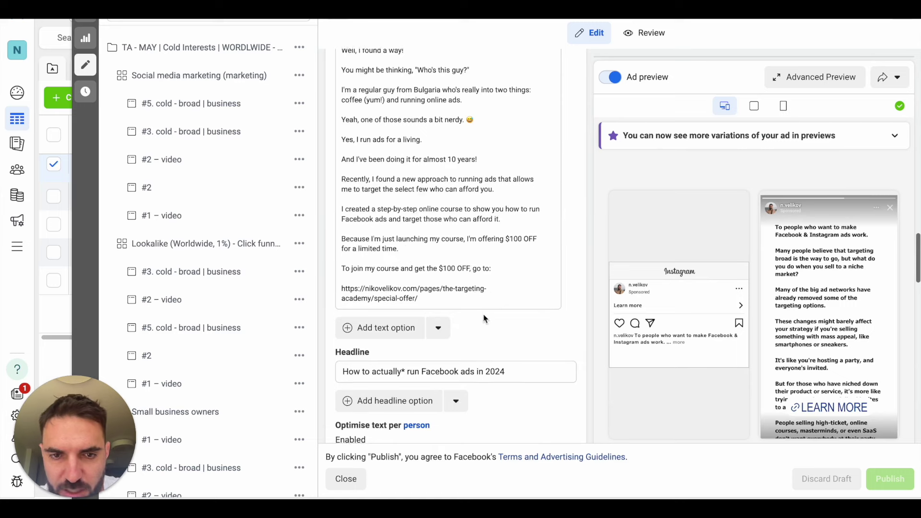
pyautogui.click(436, 301)
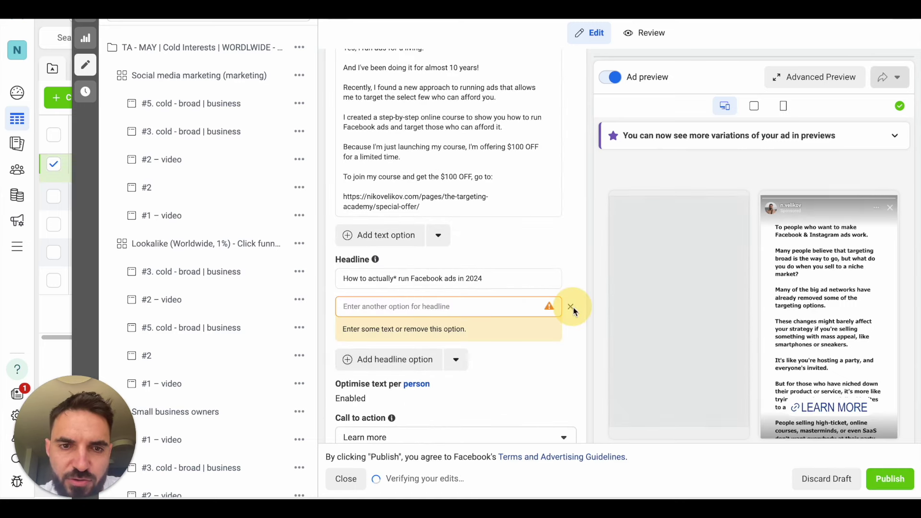
pyautogui.click(570, 306)
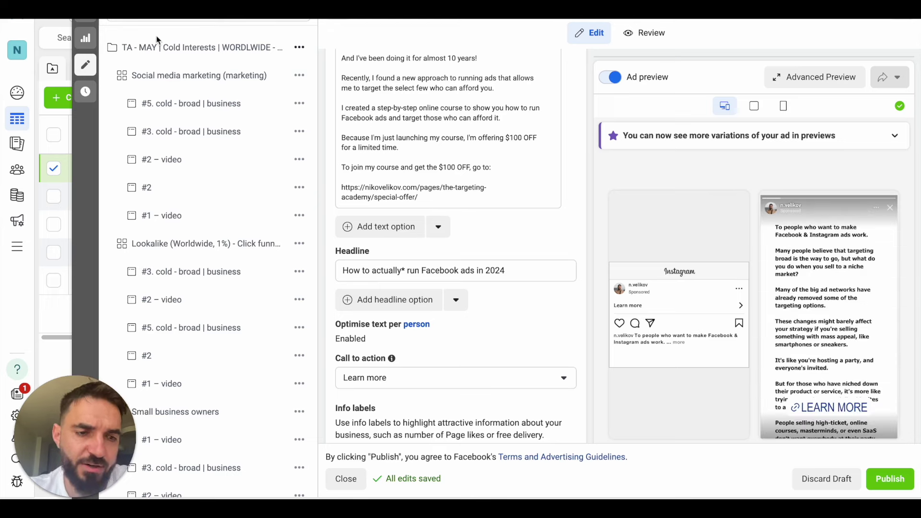
# Step: Close the ad editor without publishing and return to the list of campaigns
pyautogui.click(87, 27)
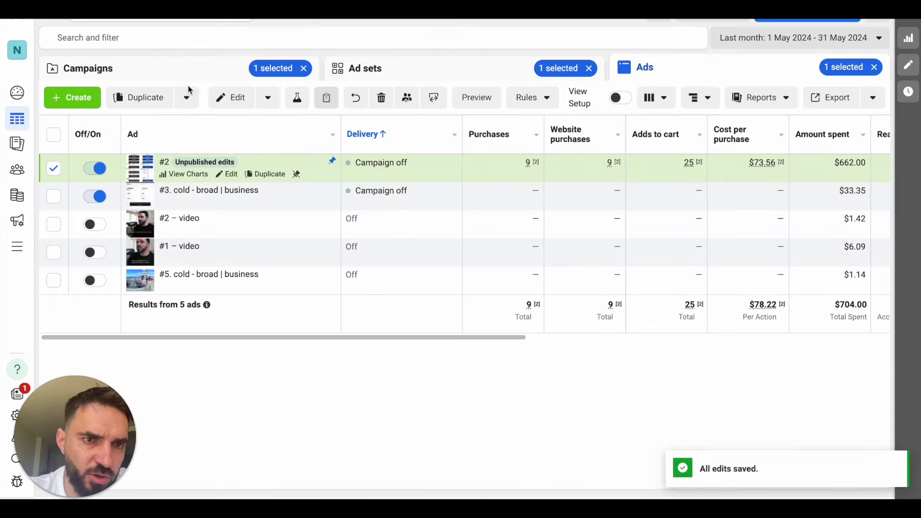
pyautogui.click(177, 74)
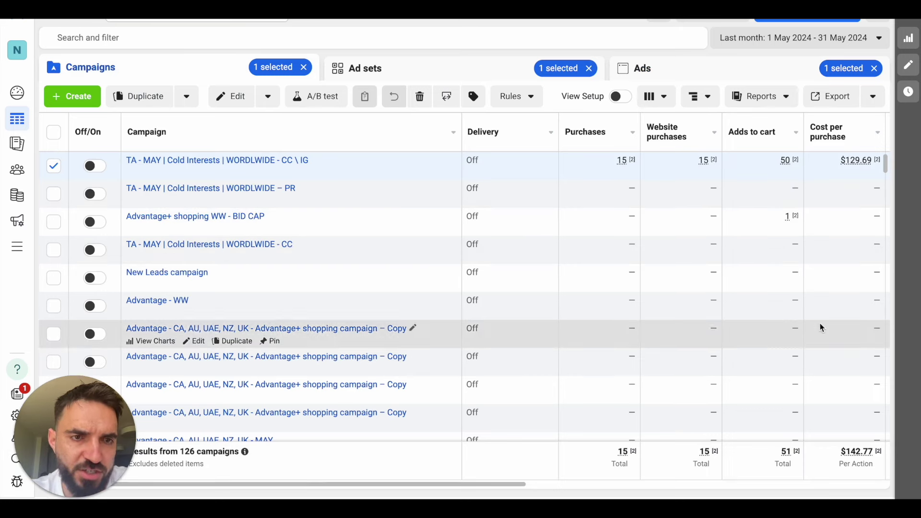
# Step: Duplicate the campaign "TA - MAY | Cold Interests | WORDLWIDE - CC \ IG" once with its current settings, keeping existing reactions, comments and shares
pyautogui.click(236, 173)
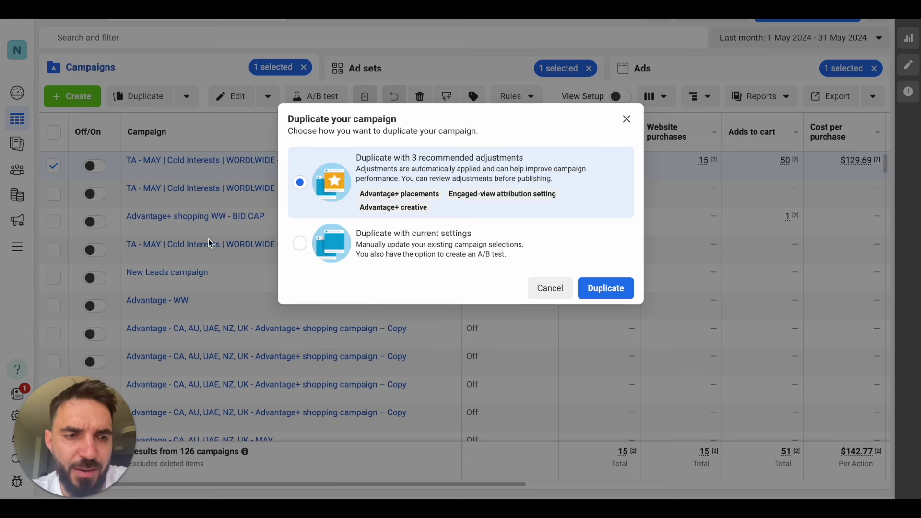
pyautogui.moveTo(553, 160); pyautogui.dragTo(348, 162)
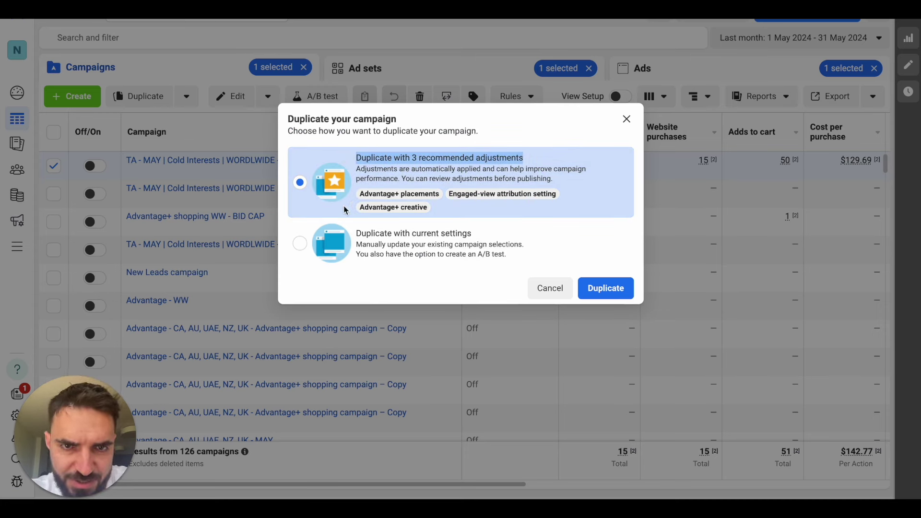
pyautogui.click(380, 245)
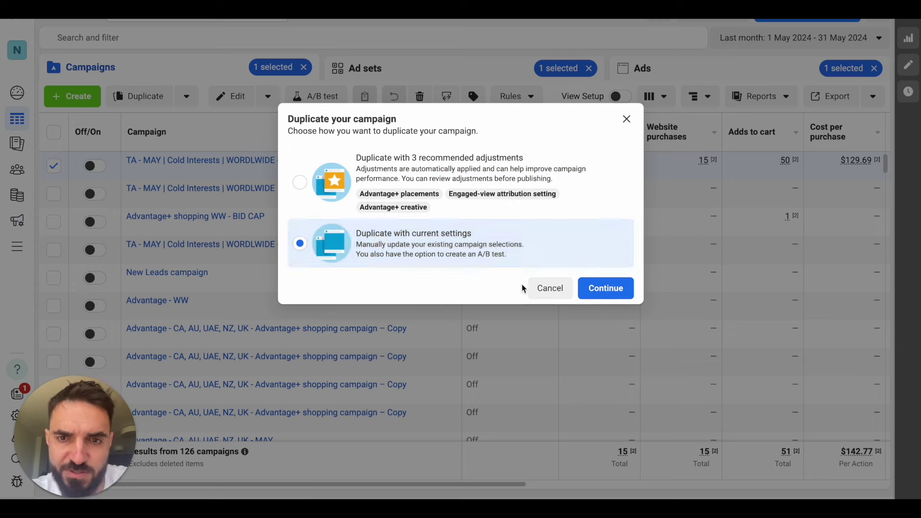
pyautogui.click(603, 289)
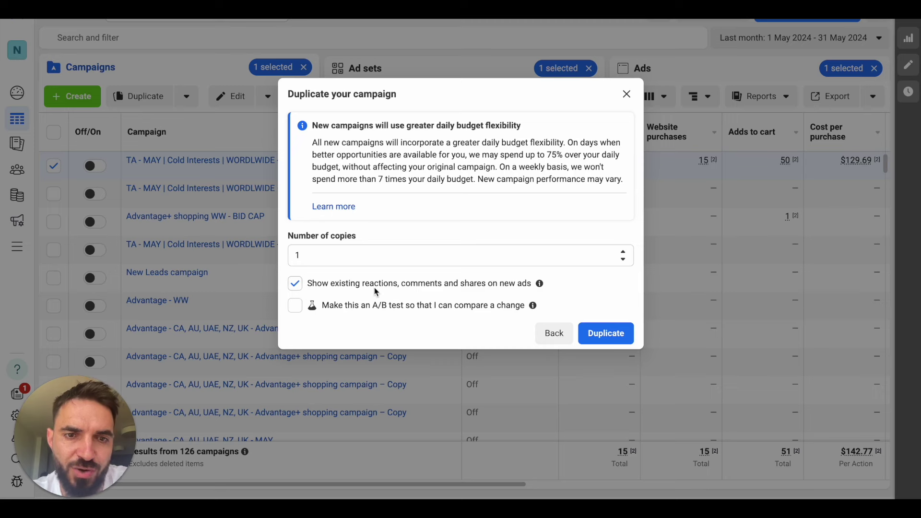
pyautogui.click(593, 327)
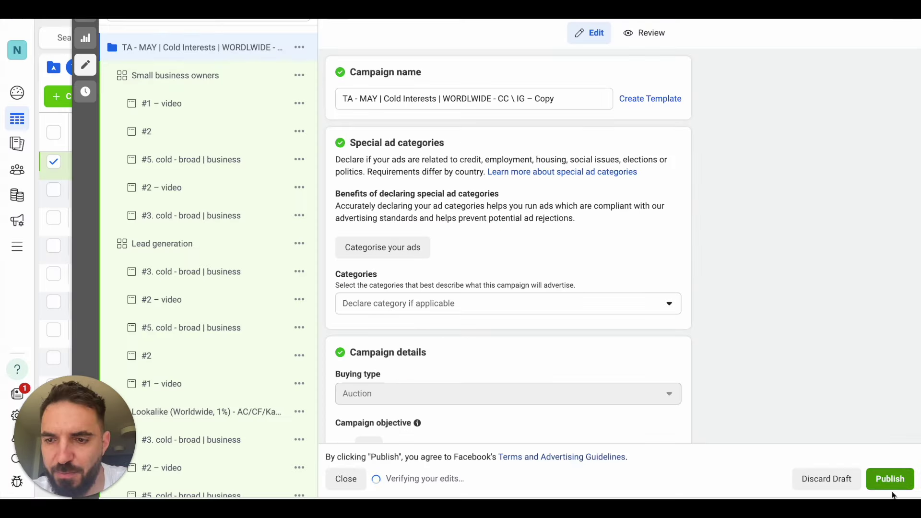
# Step: Publish the duplicated campaign and return from its editor to the list of campaigns
pyautogui.click(887, 485)
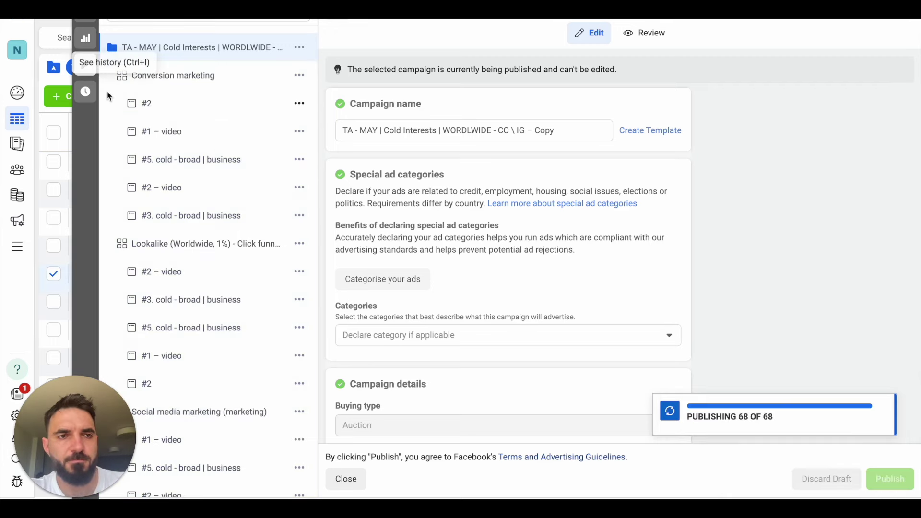
pyautogui.click(86, 64)
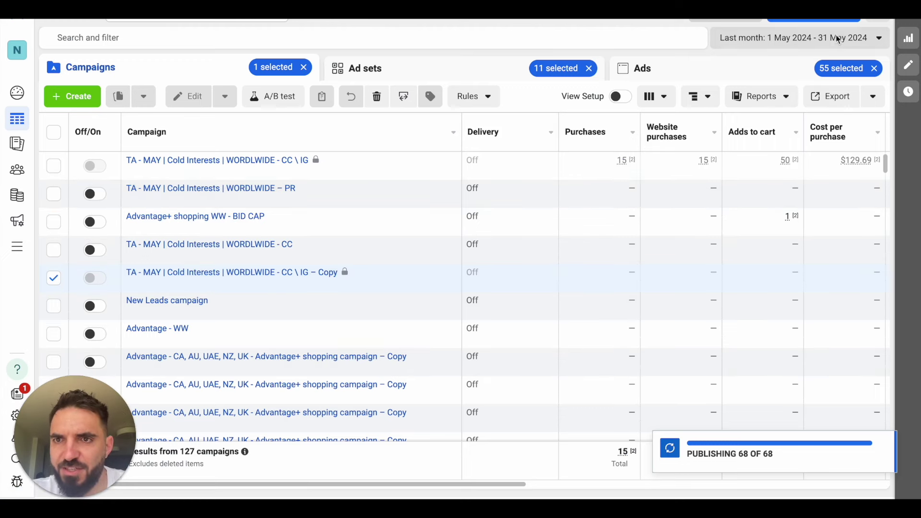
pyautogui.click(816, 20)
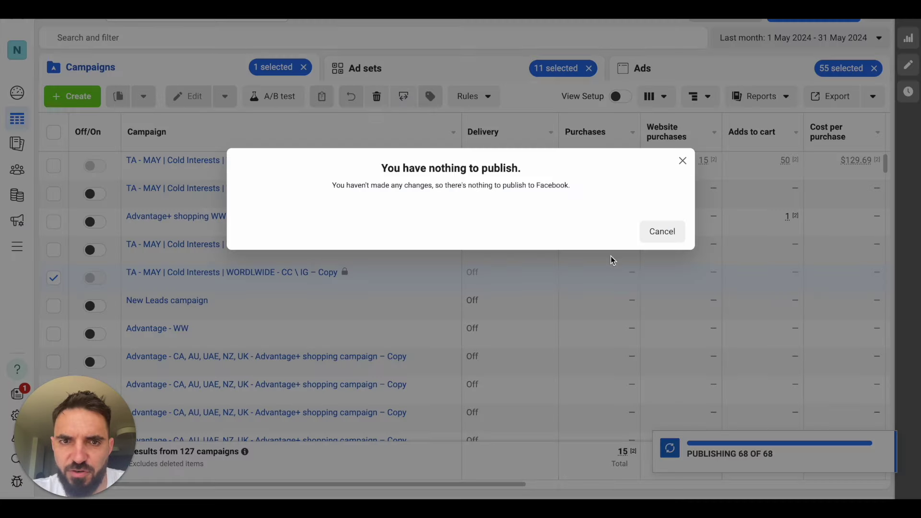
pyautogui.click(665, 232)
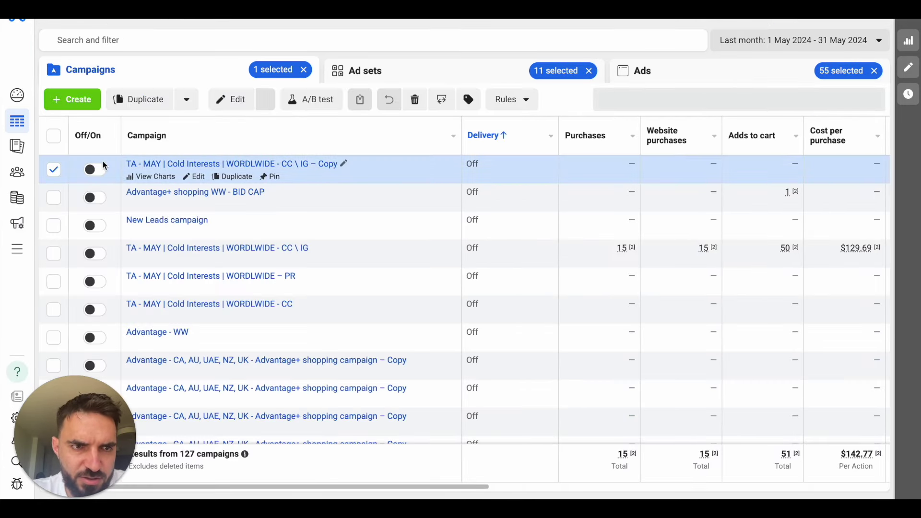
# Step: Rename the campaign copy to "TA - JUNE | Cold Interests" and publish the new name
pyautogui.click(344, 163)
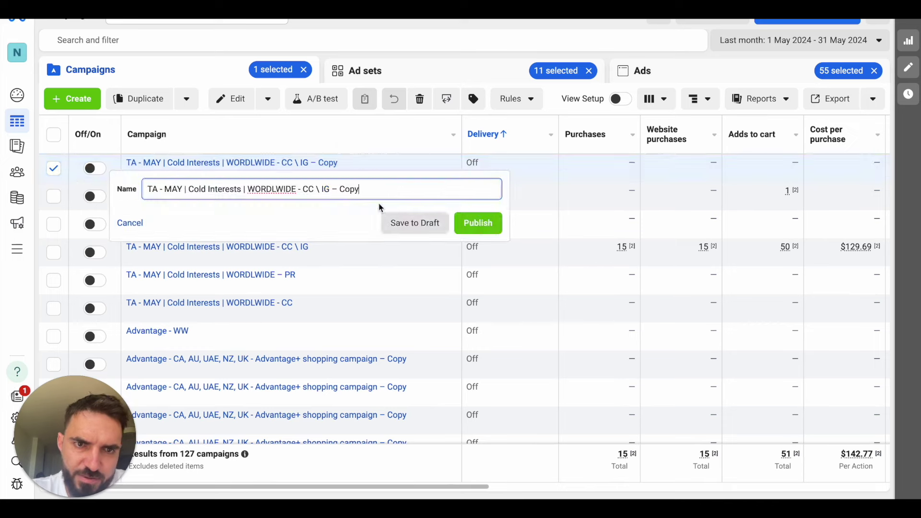
pyautogui.moveTo(302, 189); pyautogui.dragTo(423, 198)
pyautogui.press('BackSpace')
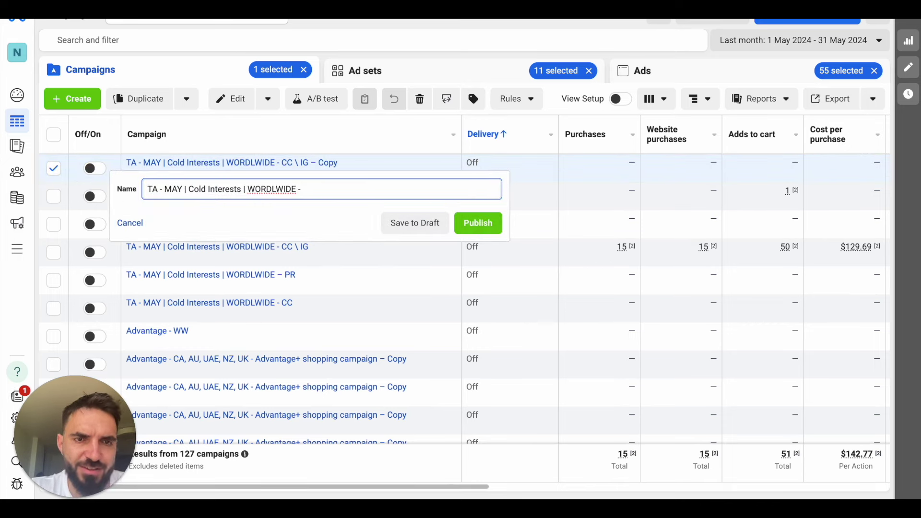
pyautogui.write('JUNE')
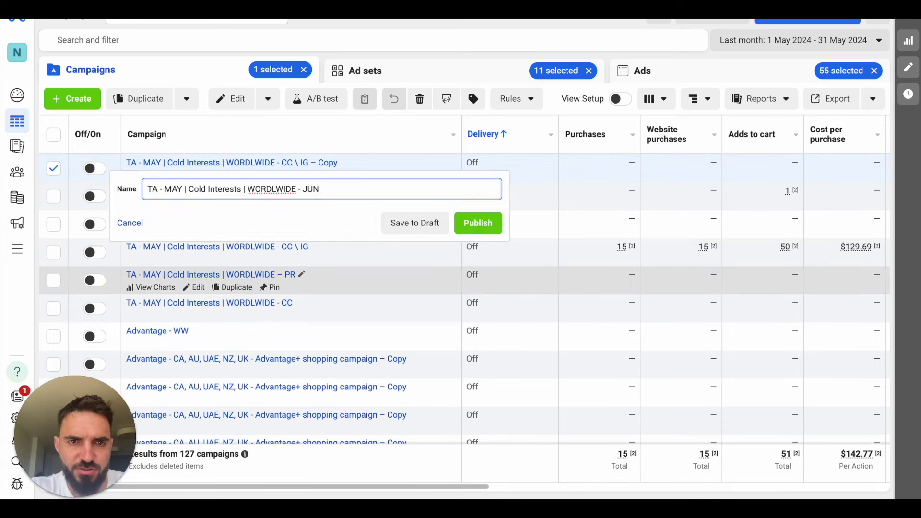
pyautogui.doubleClick(173, 189)
pyautogui.press('BackSpace')
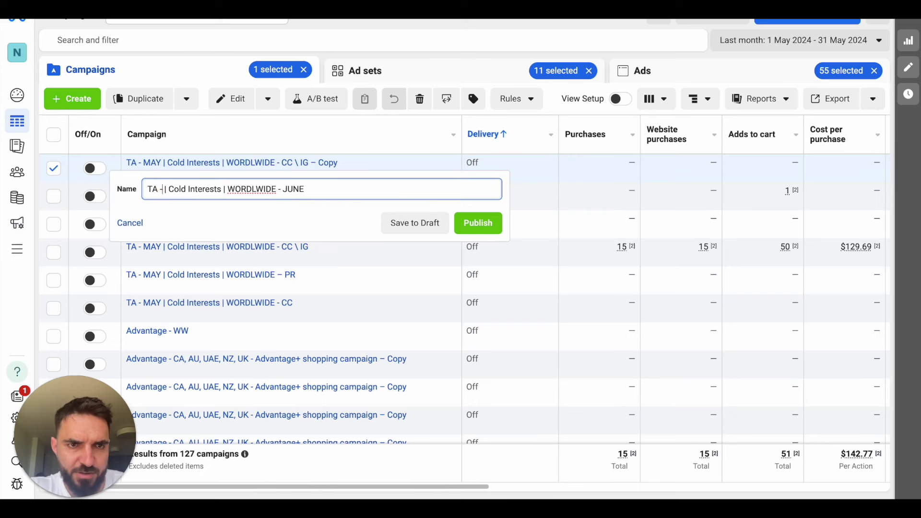
pyautogui.write('JUNE')
pyautogui.moveTo(330, 188); pyautogui.dragTo(250, 189)
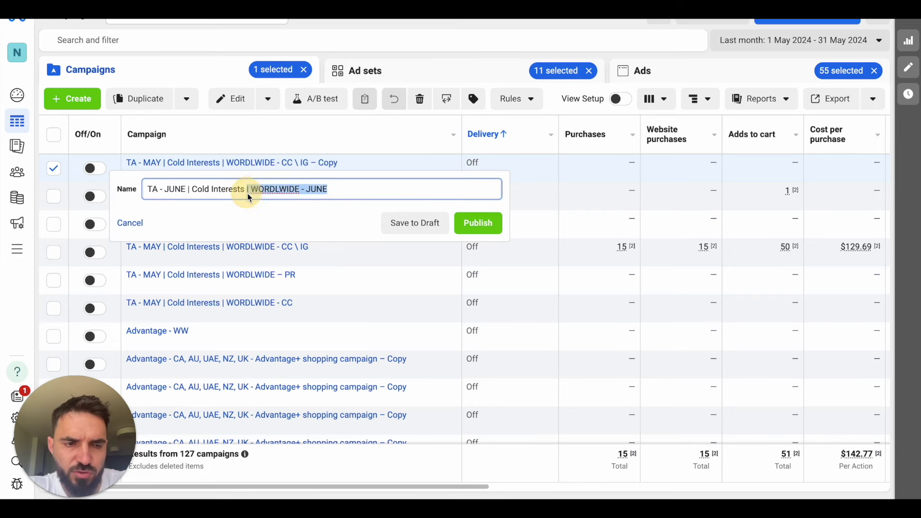
pyautogui.press('BackSpace')
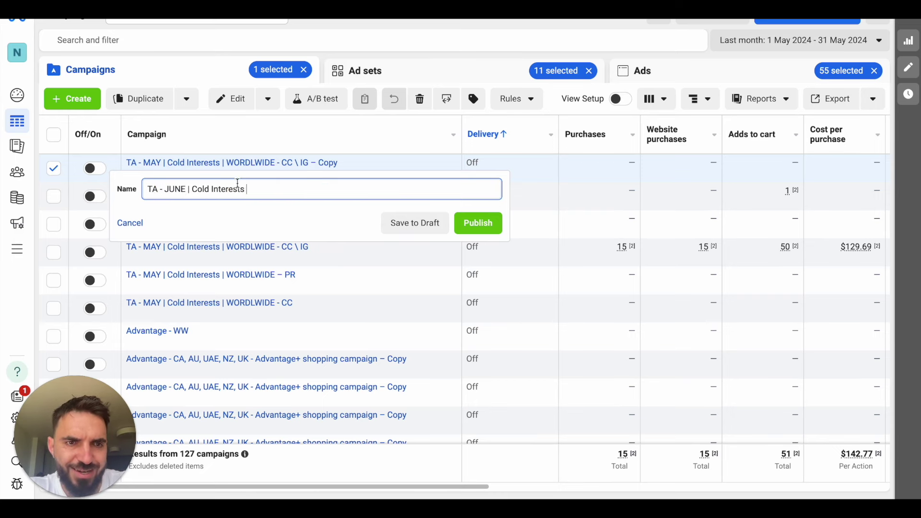
pyautogui.click(476, 221)
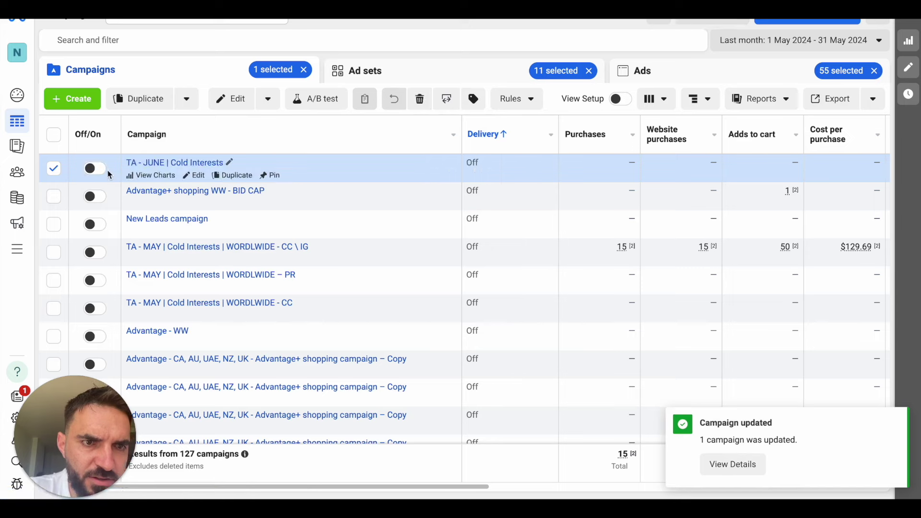
# Step: Delete all ad sets of the TA - JUNE campaign except Advertising agency (marketing) and Small business owners, confirming with 45 ads
pyautogui.click(159, 163)
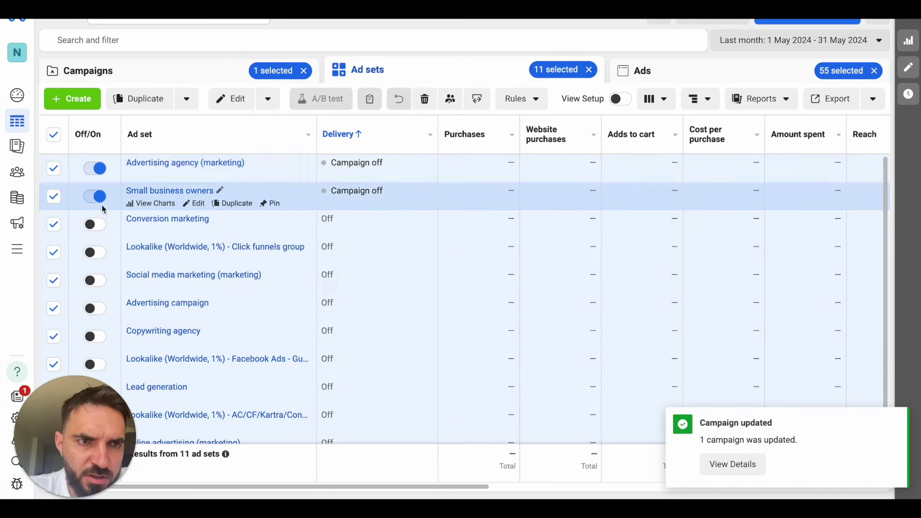
pyautogui.click(55, 135)
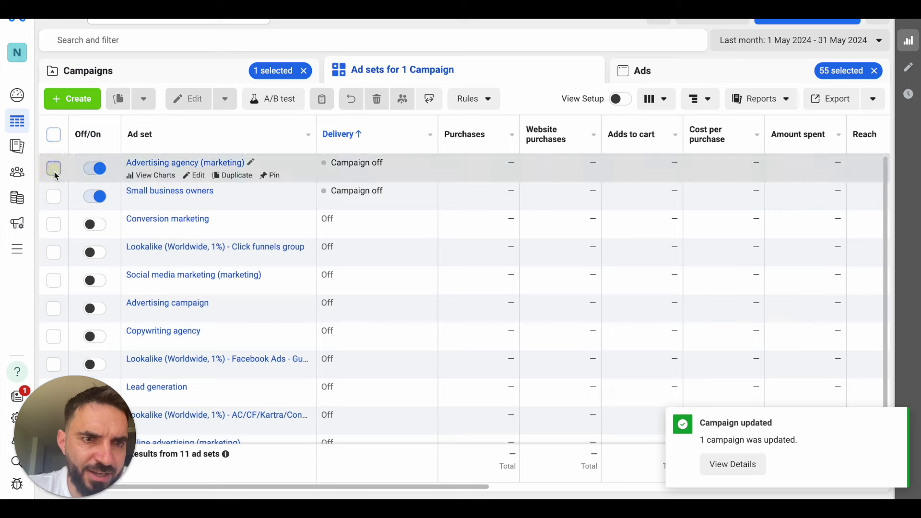
pyautogui.click(53, 168)
pyautogui.click(54, 136)
pyautogui.click(53, 168)
pyautogui.click(53, 196)
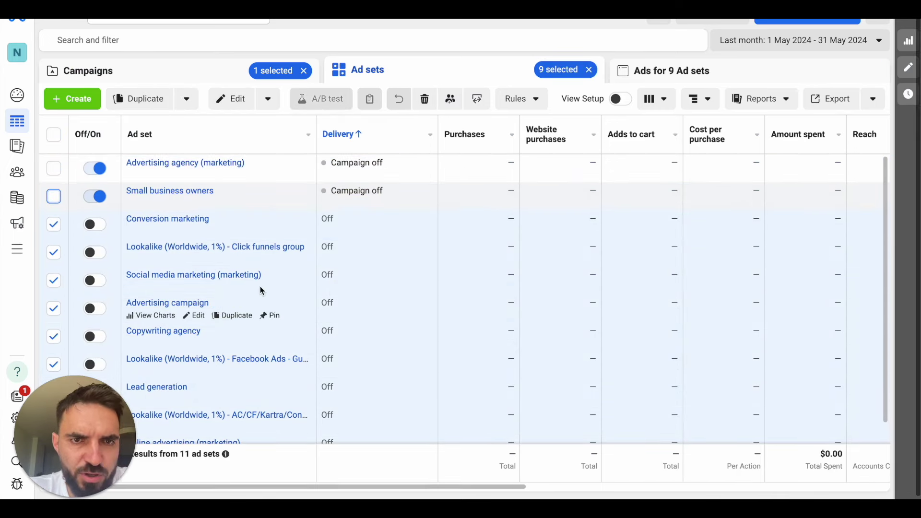
pyautogui.click(424, 100)
pyautogui.click(399, 197)
pyautogui.write('45')
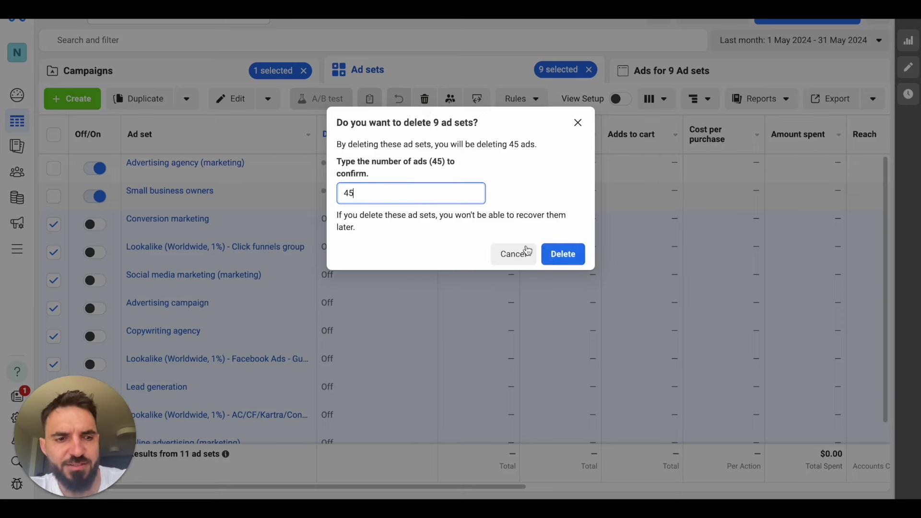
pyautogui.click(560, 254)
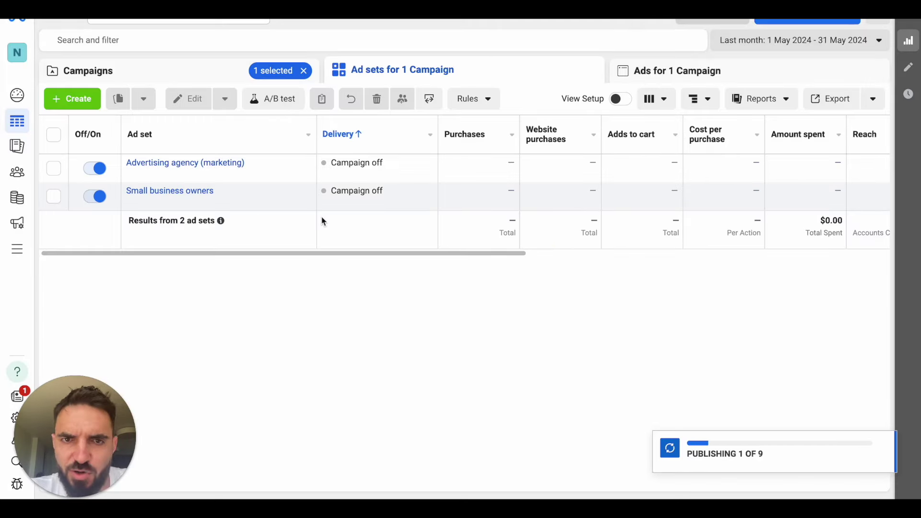
# Step: Delete every ad in the two remaining ad sets except the two ads named #2
pyautogui.click(54, 136)
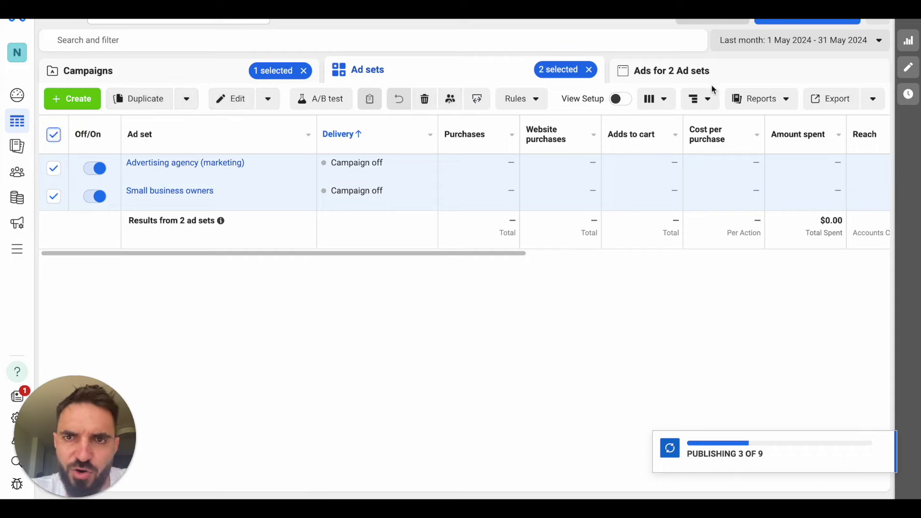
pyautogui.click(709, 73)
pyautogui.click(54, 137)
pyautogui.click(54, 170)
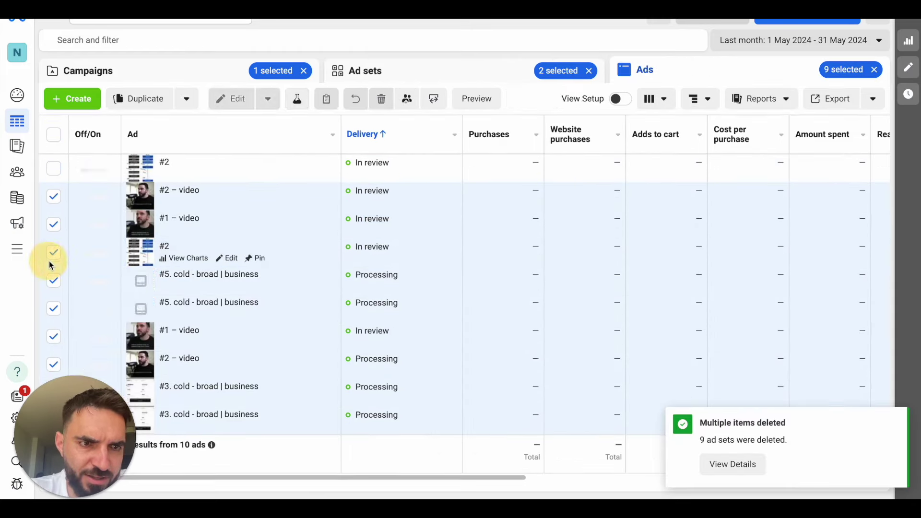
pyautogui.click(52, 258)
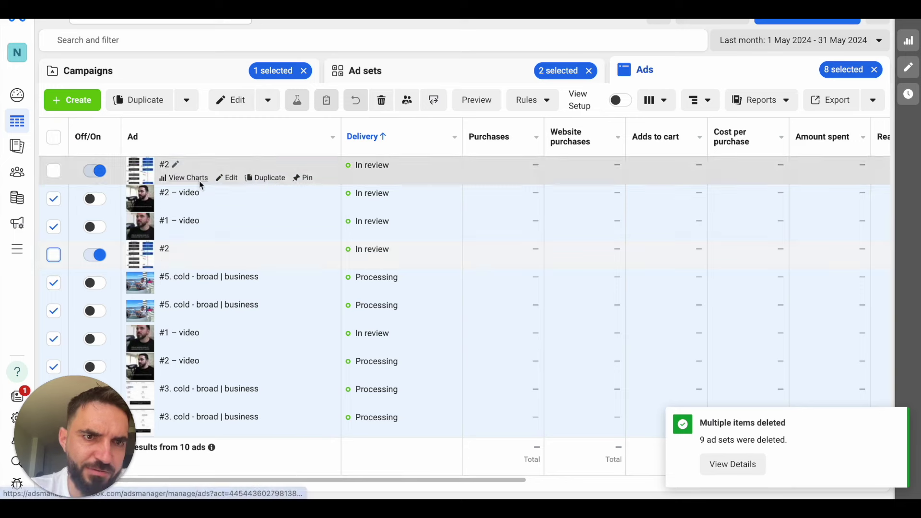
pyautogui.click(381, 100)
pyautogui.click(562, 198)
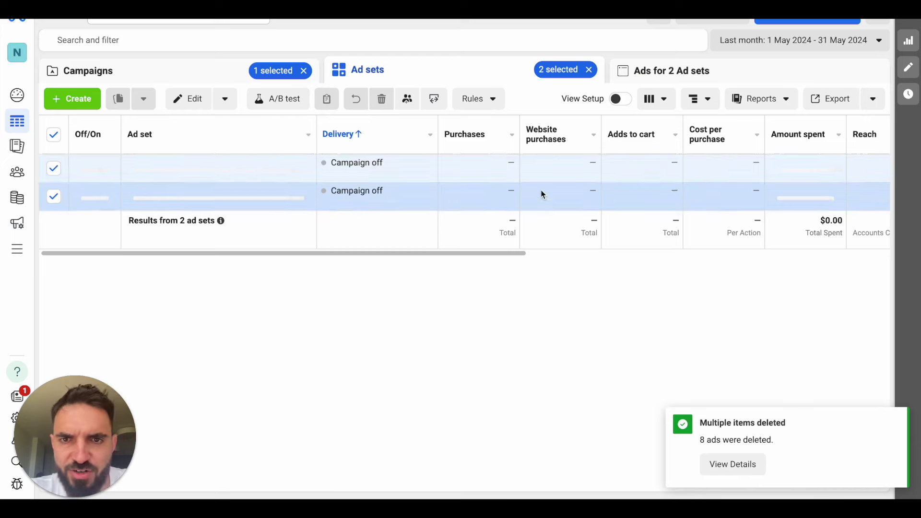
# Step: Check the ads of both ad sets and open only those of the Advertising agency (marketing) ad set
pyautogui.click(670, 71)
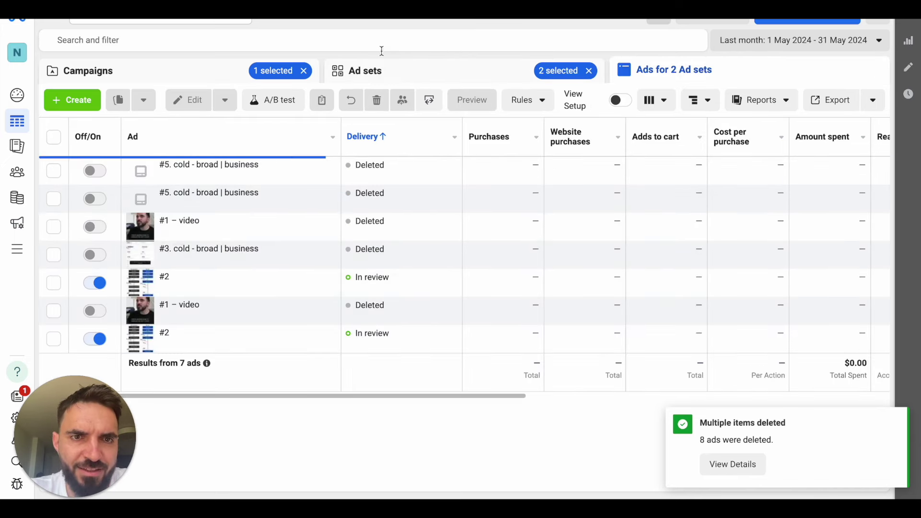
pyautogui.click(339, 70)
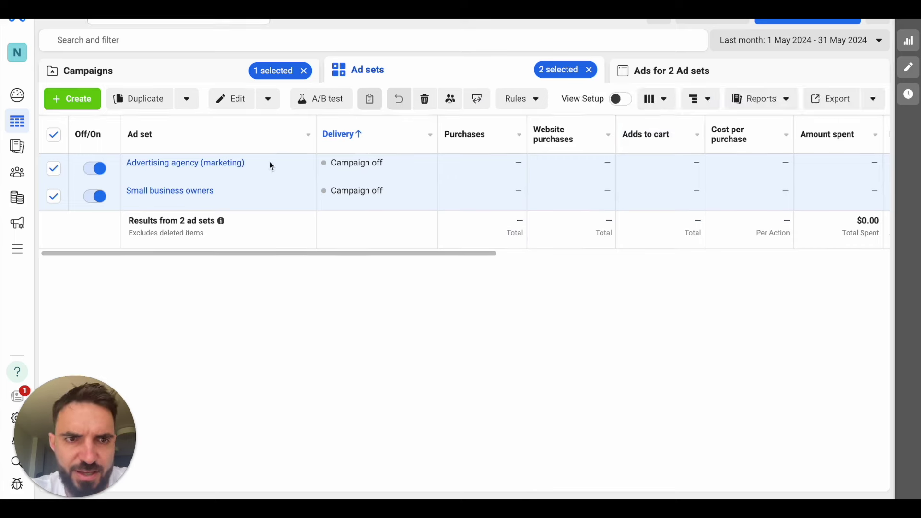
pyautogui.click(283, 164)
pyautogui.click(218, 160)
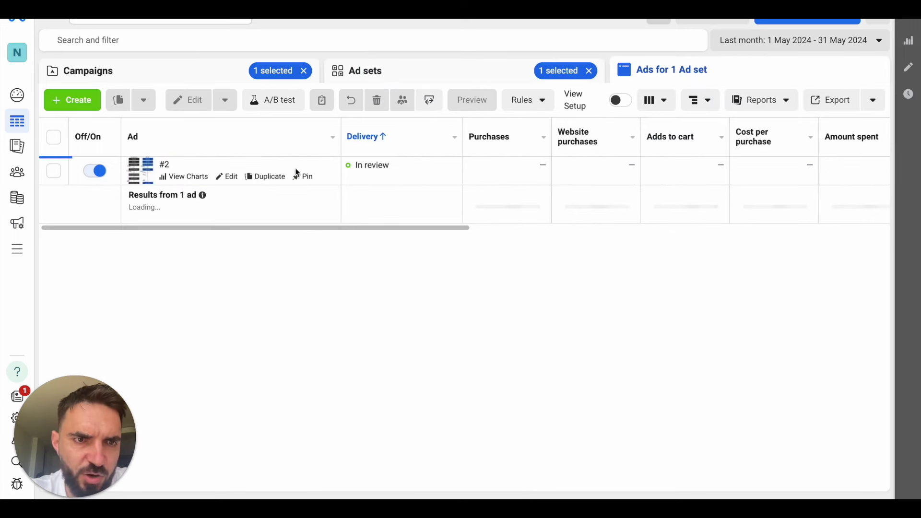
# Step: Duplicate ad #2 with its current settings into the original campaign as 5 copies, keeping existing reactions, comments and shares
pyautogui.click(321, 171)
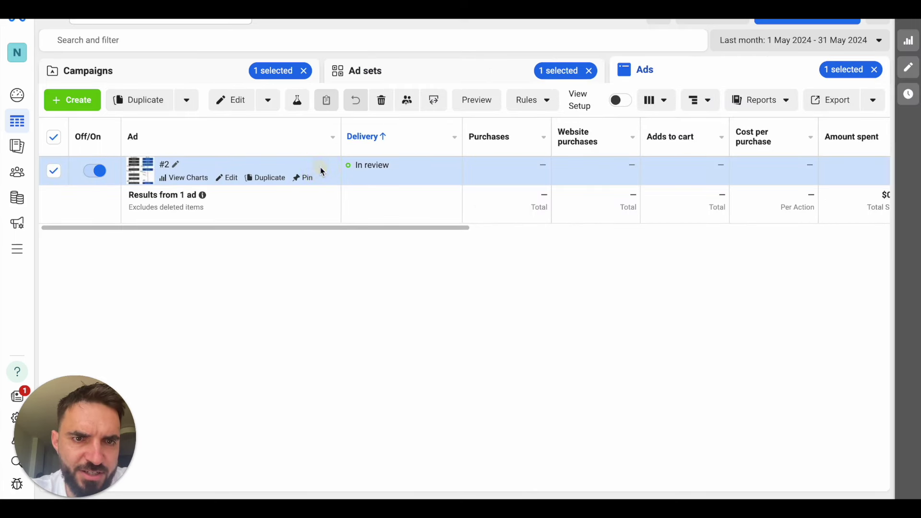
pyautogui.click(264, 178)
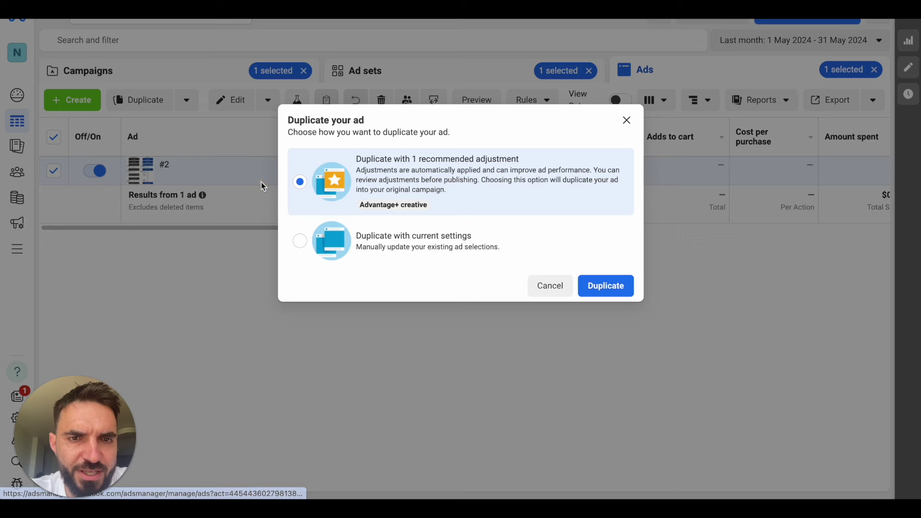
pyautogui.click(376, 247)
pyautogui.click(612, 290)
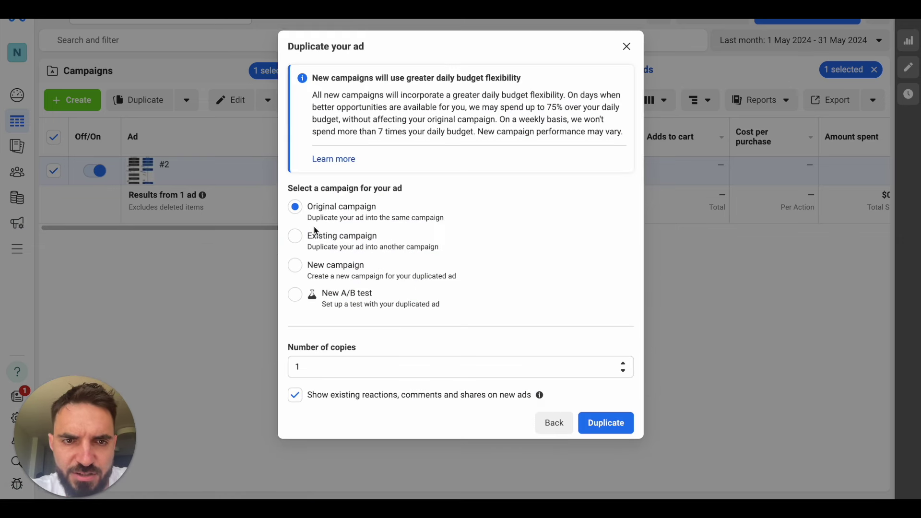
pyautogui.click(302, 373)
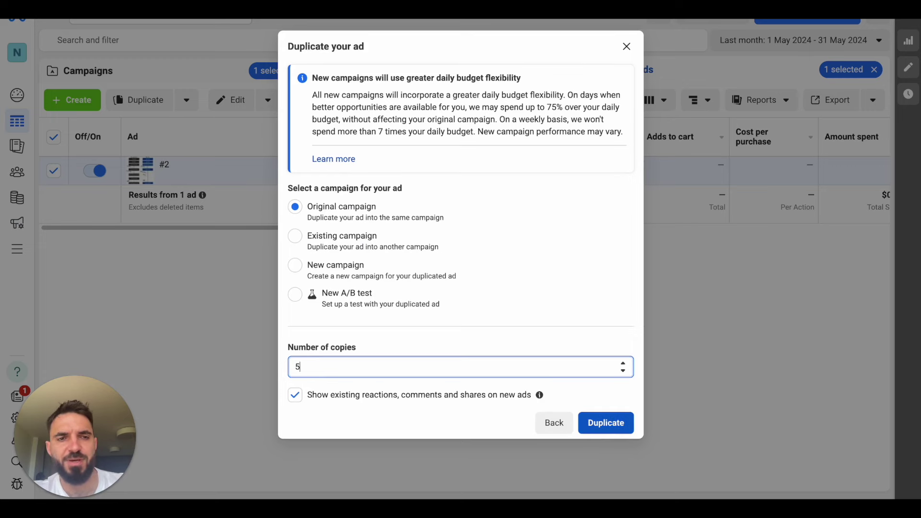
pyautogui.click(624, 423)
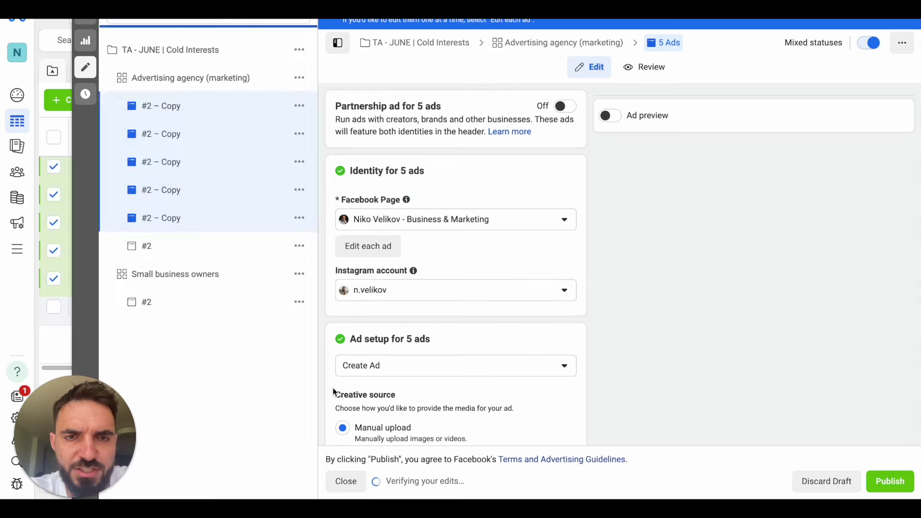
# Step: Review the settings of the five #2 copies down to their creative and turn on the ad preview
pyautogui.scroll(-4, 446, 133)
pyautogui.scroll(-3, 446, 133)
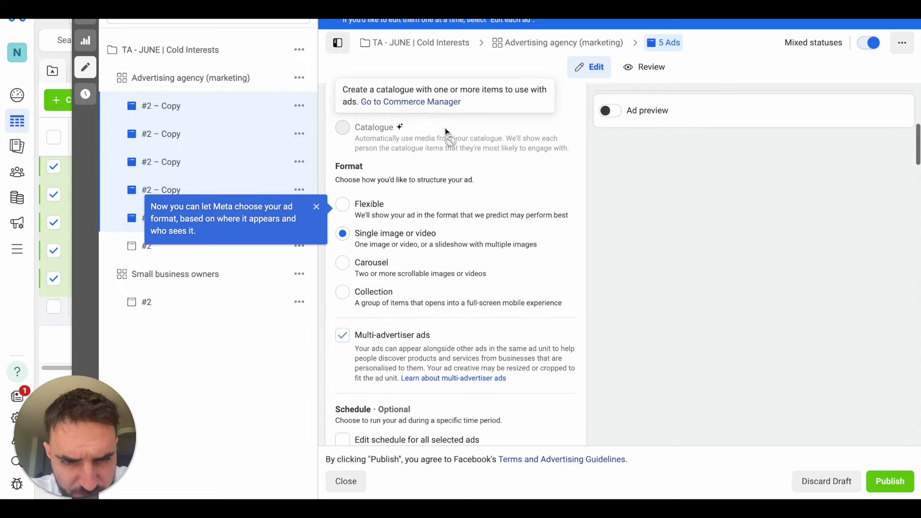
pyautogui.scroll(-7, 401, 321)
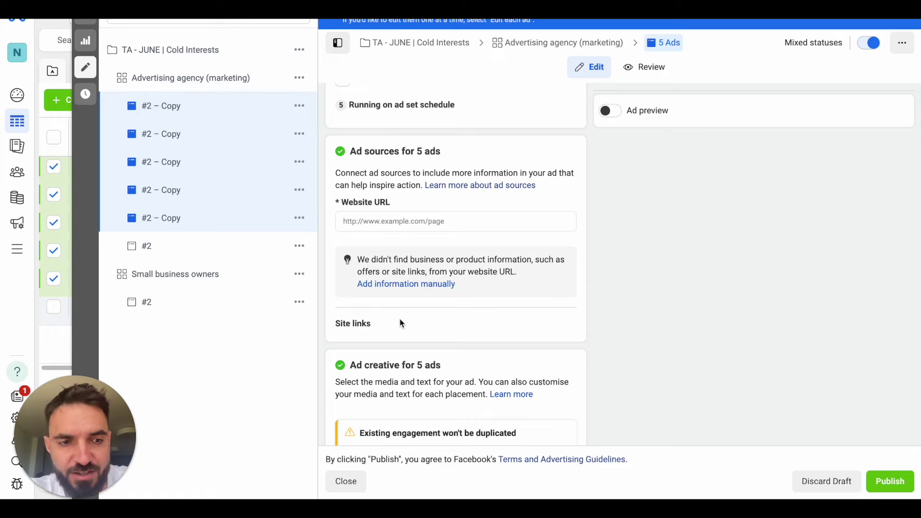
pyautogui.scroll(-2, 401, 321)
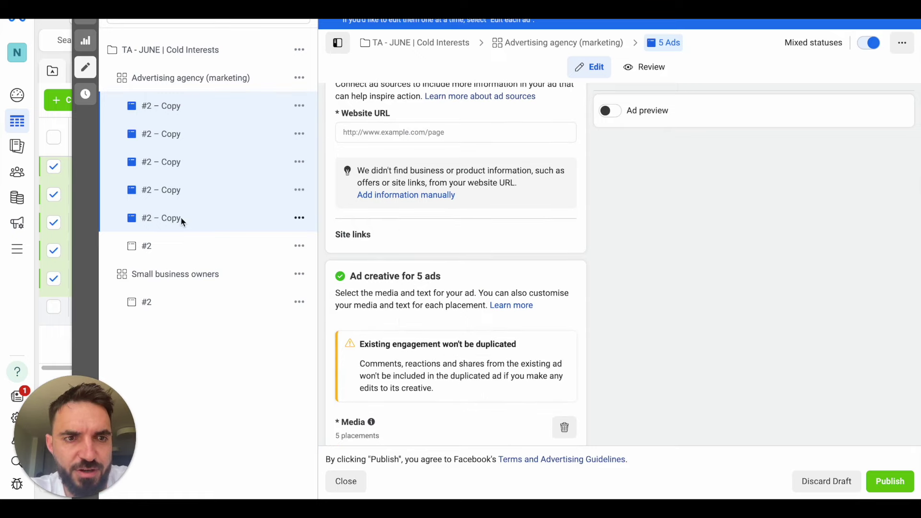
pyautogui.scroll(-12, 528, 272)
pyautogui.scroll(10, 528, 272)
pyautogui.click(607, 111)
pyautogui.scroll(10, 467, 220)
pyautogui.scroll(-5, 468, 221)
pyautogui.scroll(3, 467, 221)
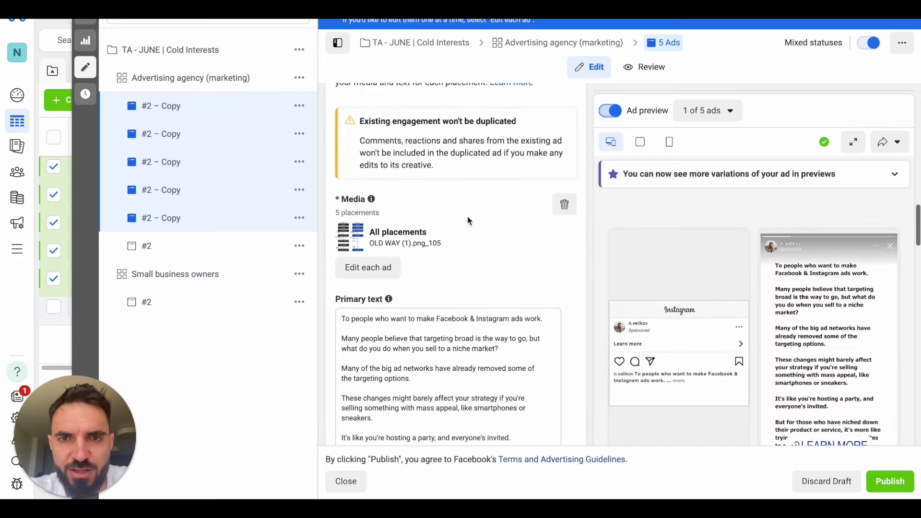
# Step: Remove the existing media from all five ads and check their destination URL and ad text
pyautogui.click(564, 205)
pyautogui.scroll(5, 460, 221)
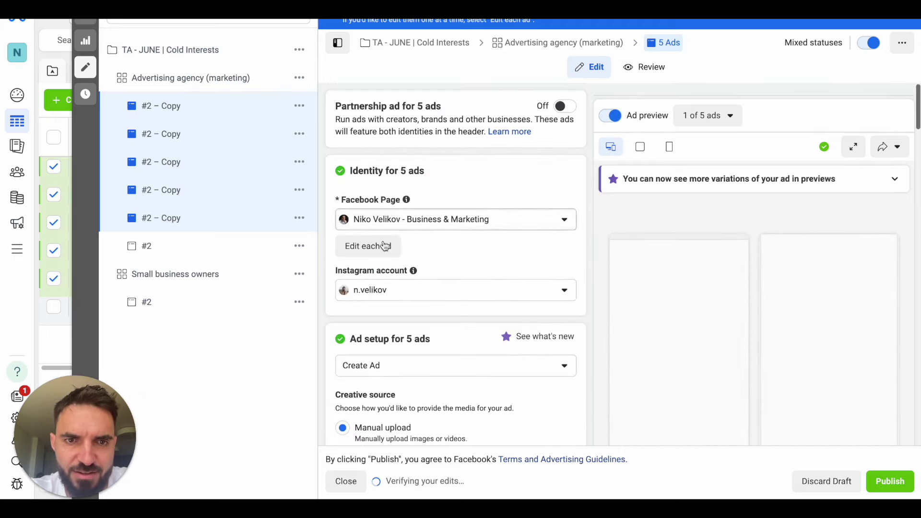
pyautogui.scroll(-8, 391, 368)
pyautogui.scroll(-8, 392, 368)
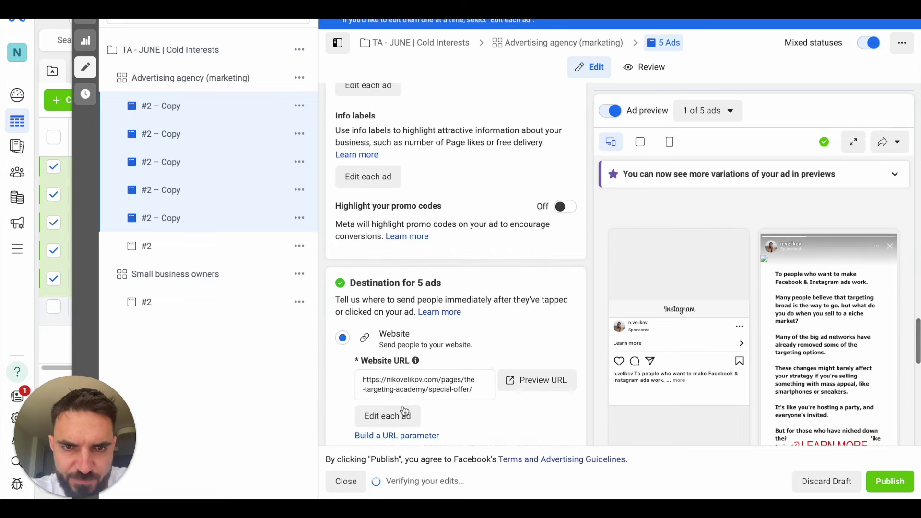
pyautogui.click(404, 390)
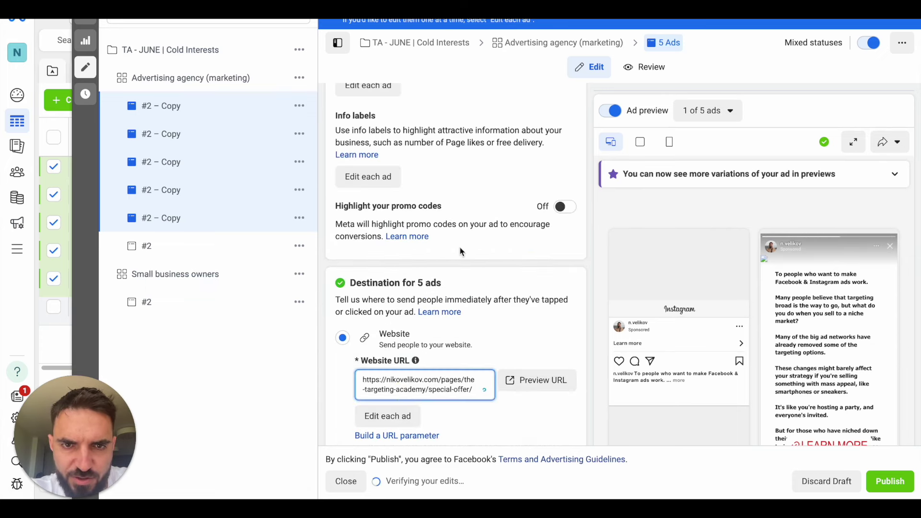
pyautogui.scroll(5, 459, 251)
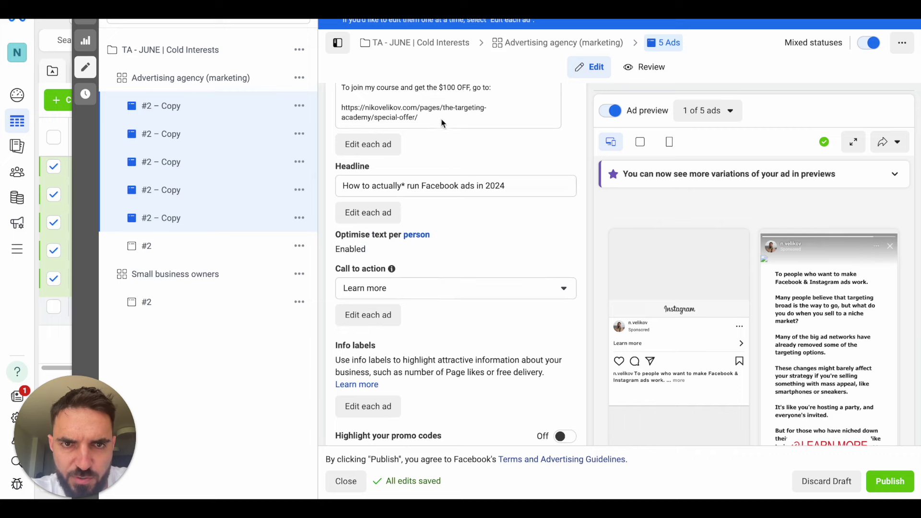
pyautogui.scroll(8, 441, 124)
pyautogui.scroll(-4, 440, 124)
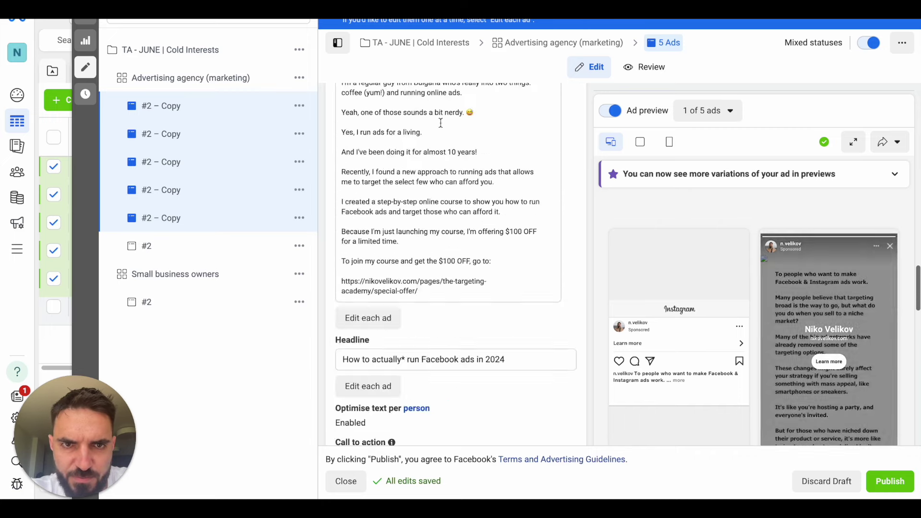
# Step: Add video media to the five ads, uploading the four Facebook ad videos from the Video Content folder
pyautogui.scroll(5, 440, 123)
pyautogui.click(361, 161)
pyautogui.click(379, 210)
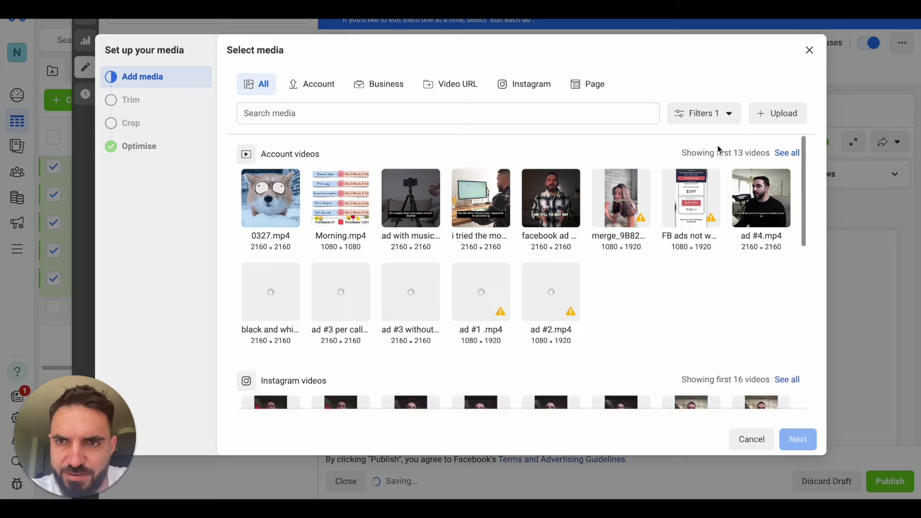
pyautogui.click(342, 81)
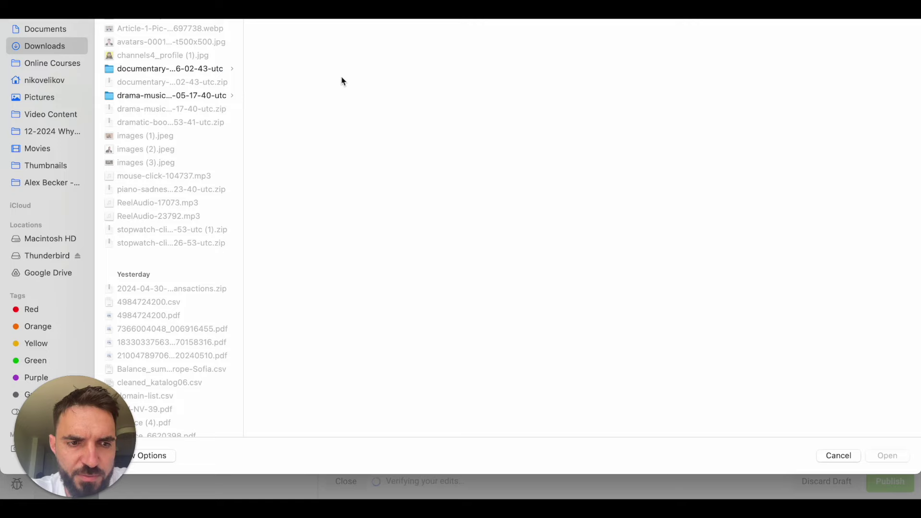
pyautogui.click(43, 118)
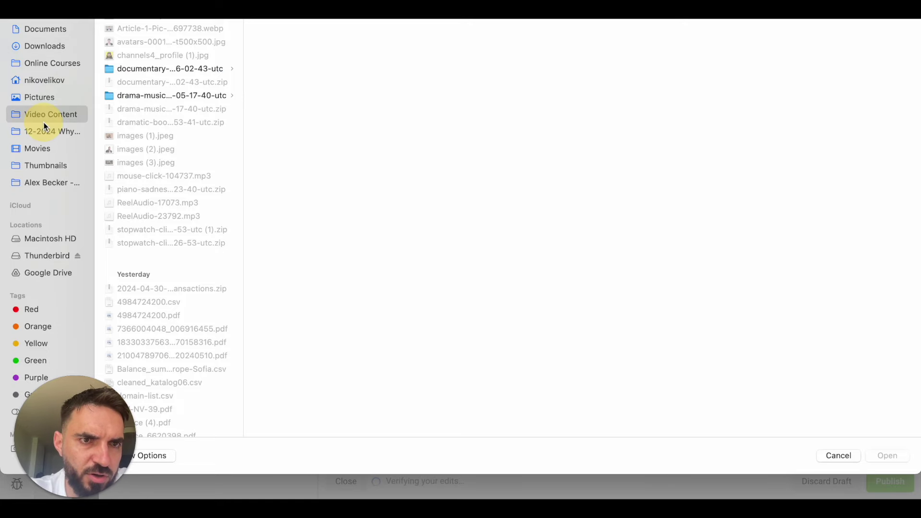
pyautogui.click(146, 20)
pyautogui.click(271, 22)
pyautogui.moveTo(498, 135); pyautogui.dragTo(441, 28)
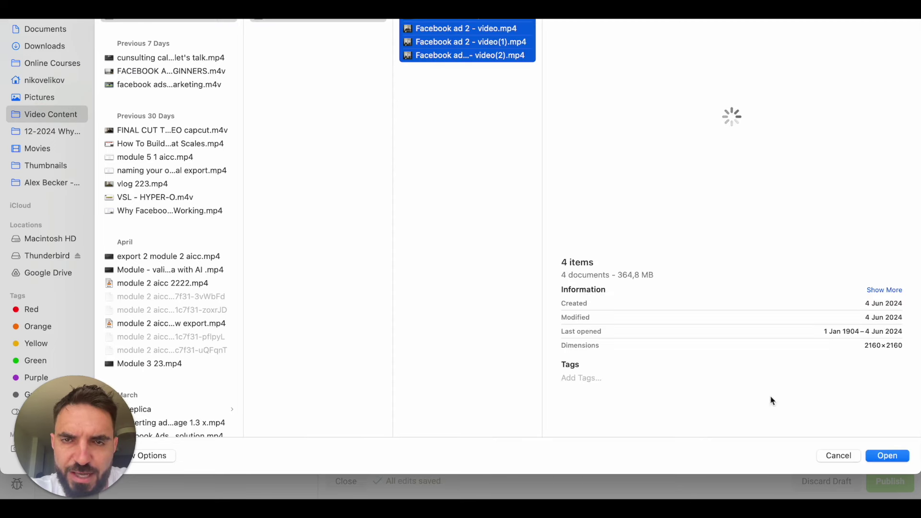
pyautogui.click(887, 456)
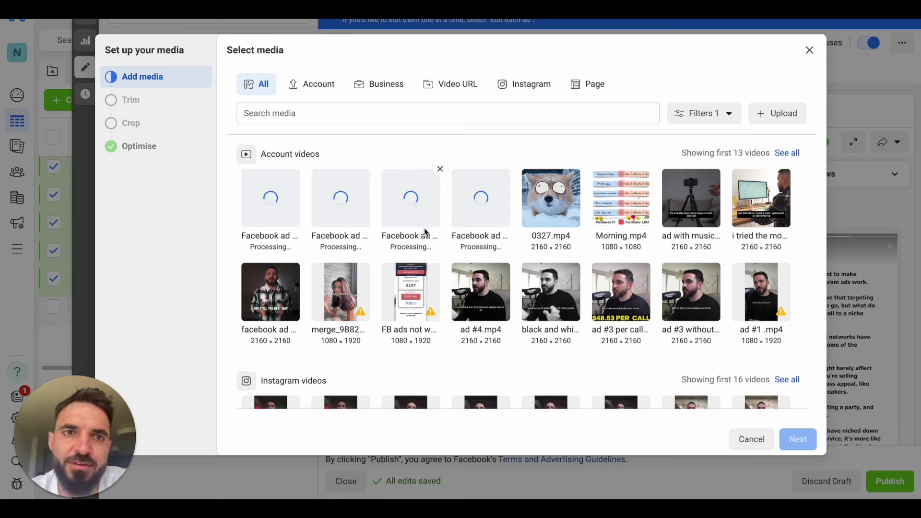
# Step: Select the uploaded video Facebook ad 1.mp4, preview it and keep its full length untrimmed
pyautogui.click(451, 206)
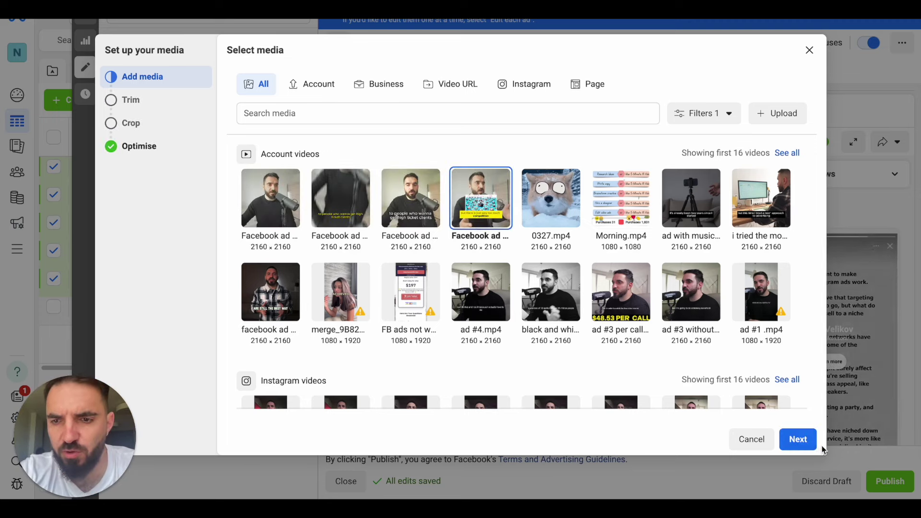
pyautogui.click(805, 445)
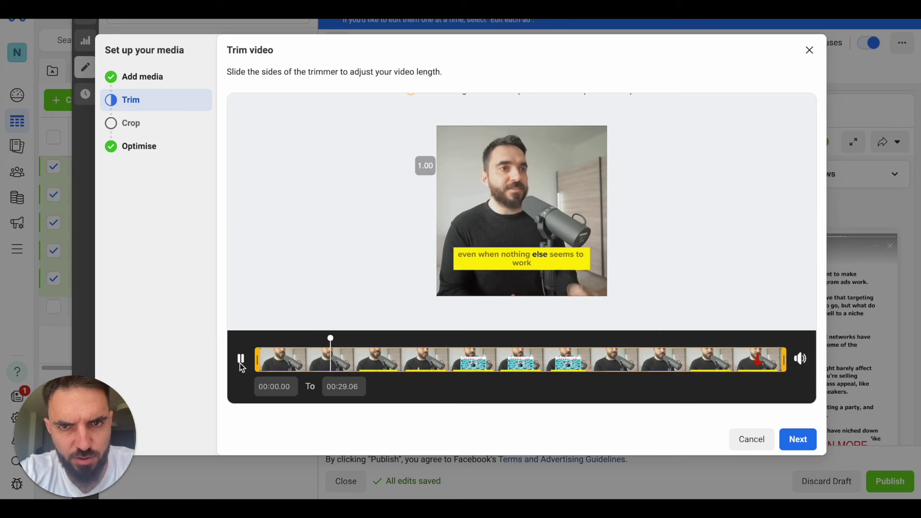
pyautogui.click(446, 266)
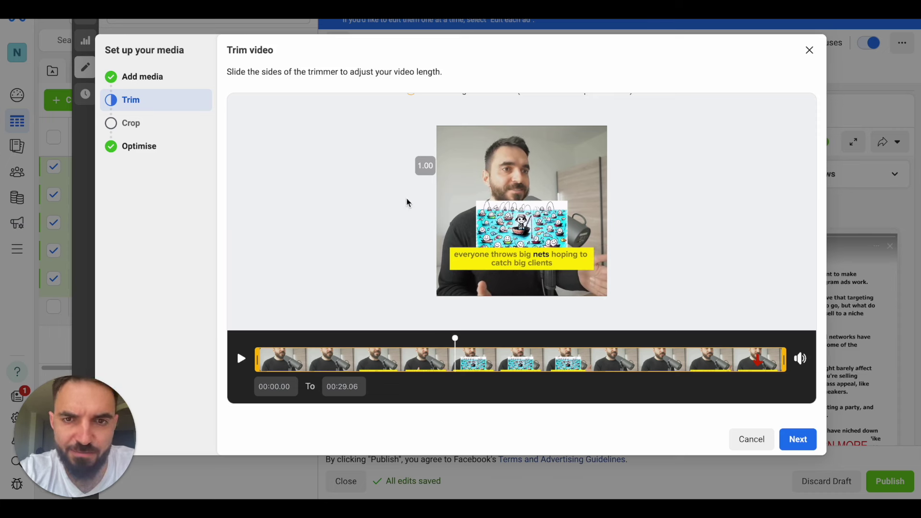
pyautogui.click(795, 442)
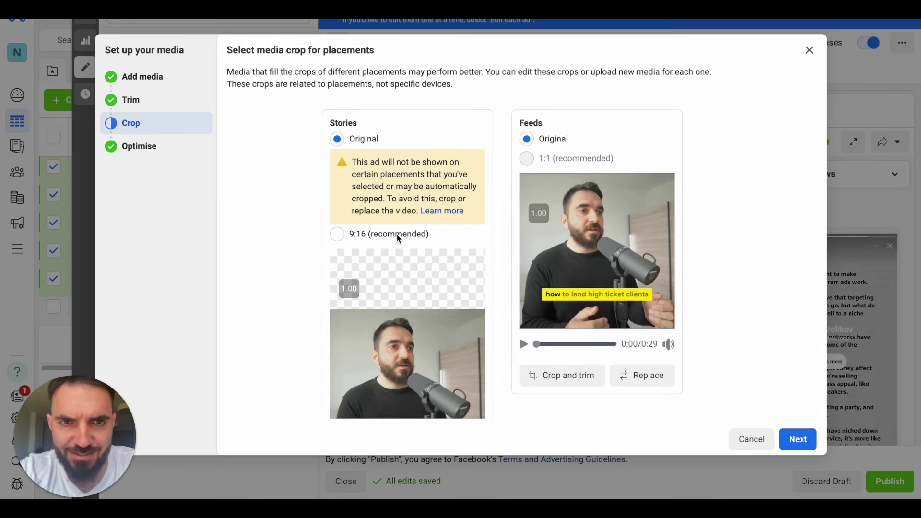
# Step: Check the placement crops and keep the original crop for both Stories and Feeds
pyautogui.scroll(-2, 396, 234)
pyautogui.scroll(2, 396, 234)
pyautogui.scroll(-3, 591, 137)
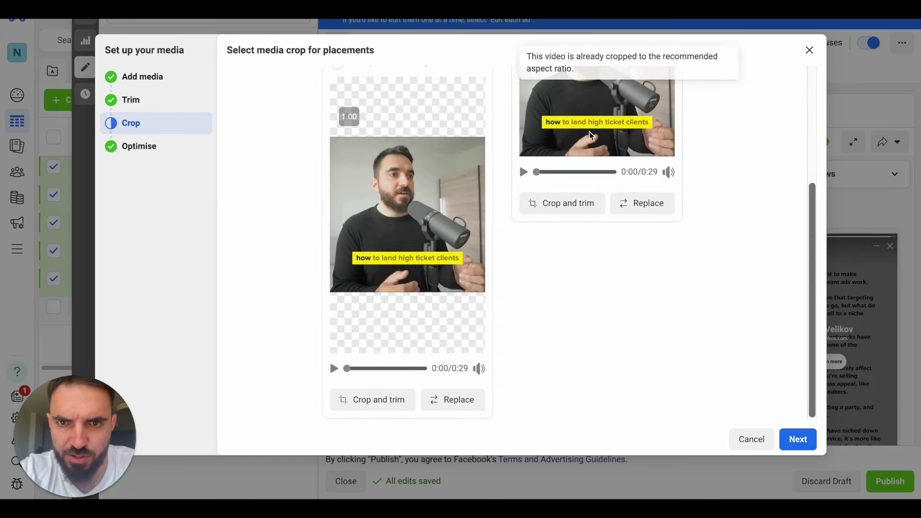
pyautogui.click(808, 449)
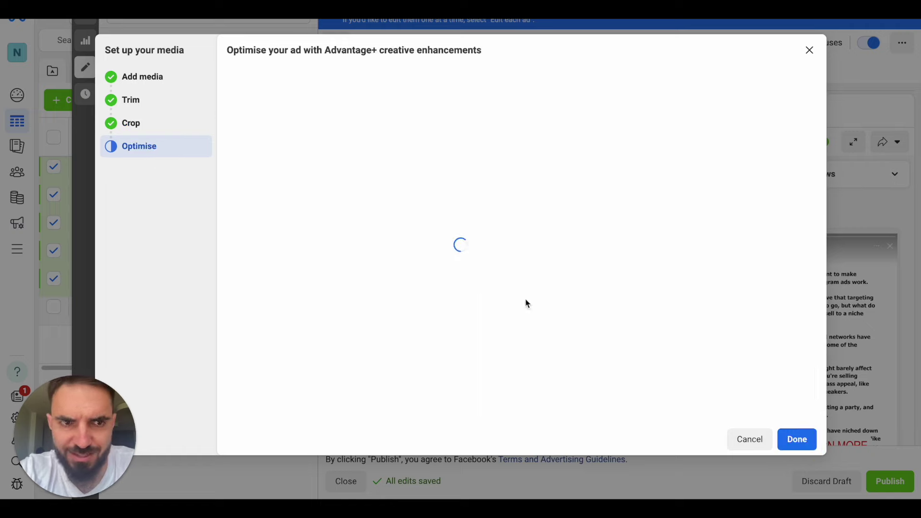
# Step: Turn off all Advantage+ creative optimisations and apply the video to the five ads
pyautogui.click(246, 161)
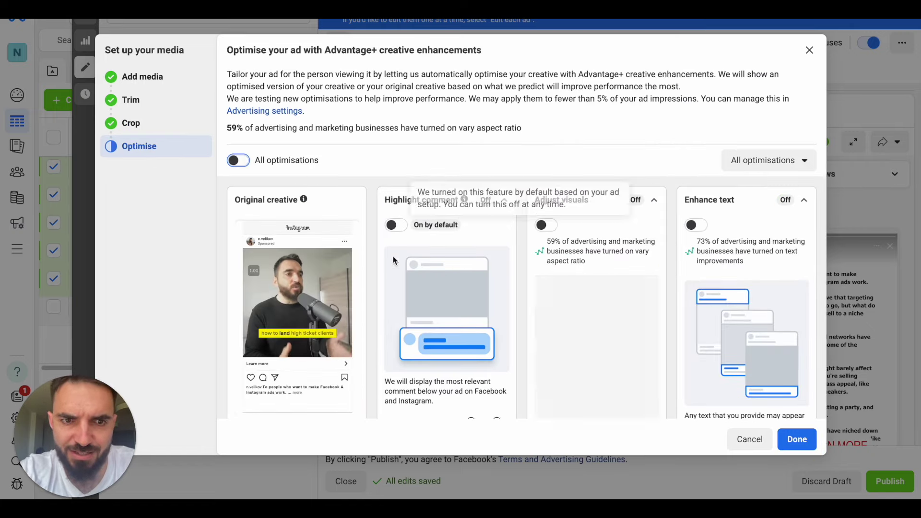
pyautogui.scroll(-3, 320, 251)
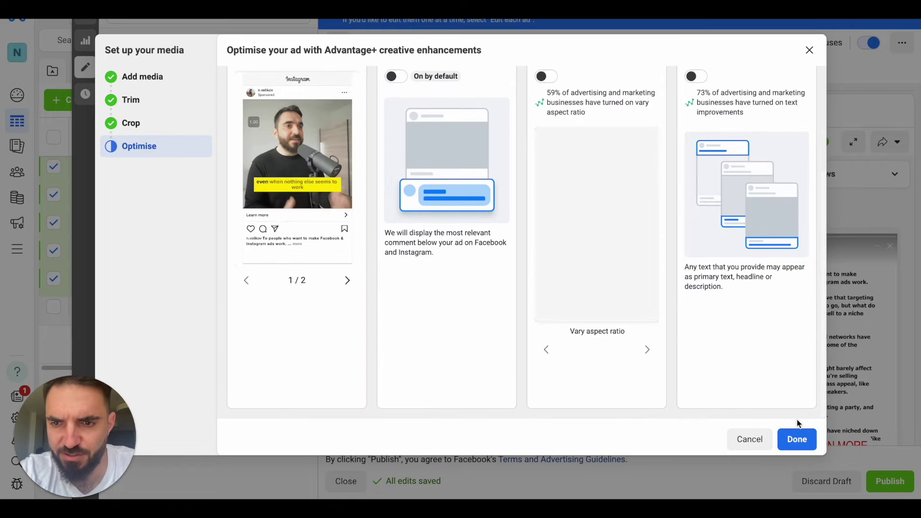
pyautogui.click(797, 438)
pyautogui.scroll(-8, 475, 310)
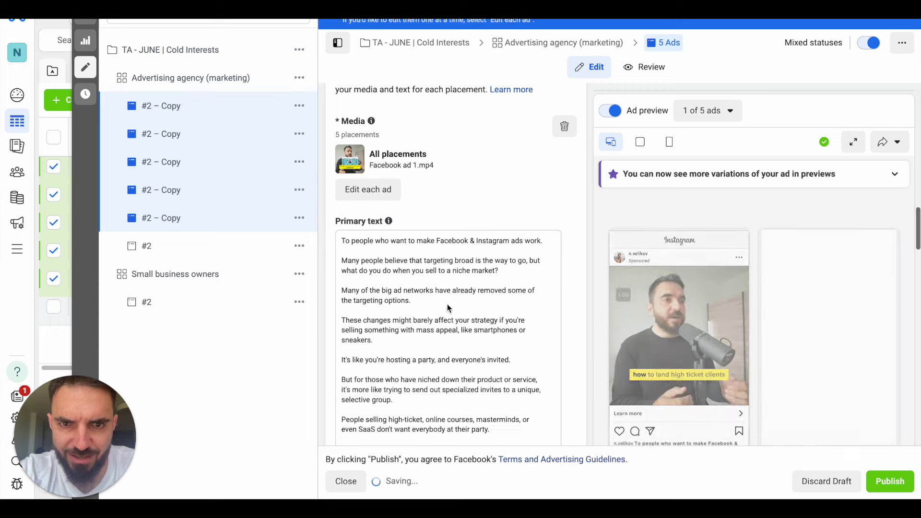
# Step: Switch to the Google Docs ad copy document and copy the text of ad #3
pyautogui.scroll(-4, 447, 307)
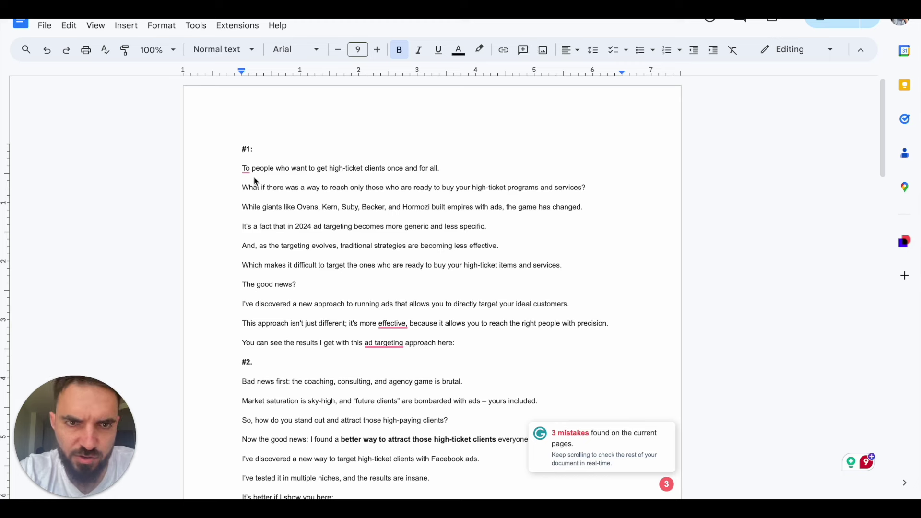
pyautogui.scroll(-9, 320, 216)
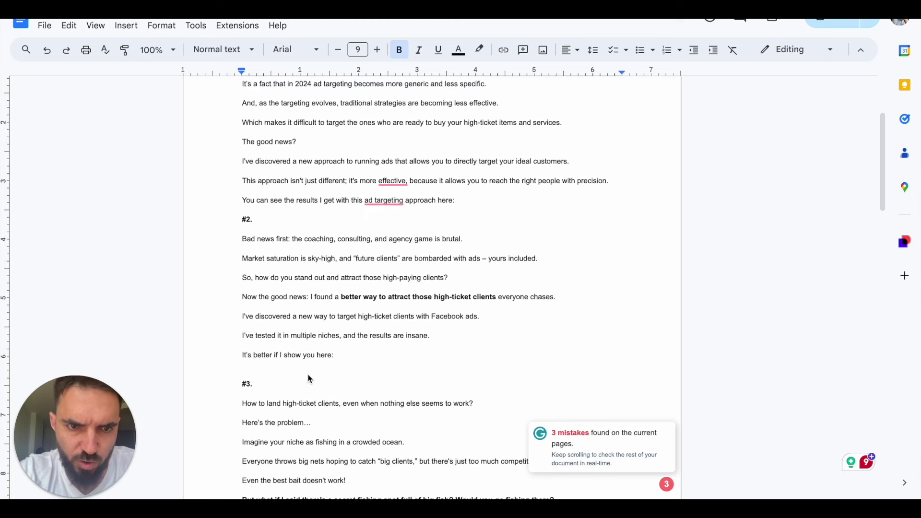
pyautogui.moveTo(320, 285); pyautogui.dragTo(242, 131)
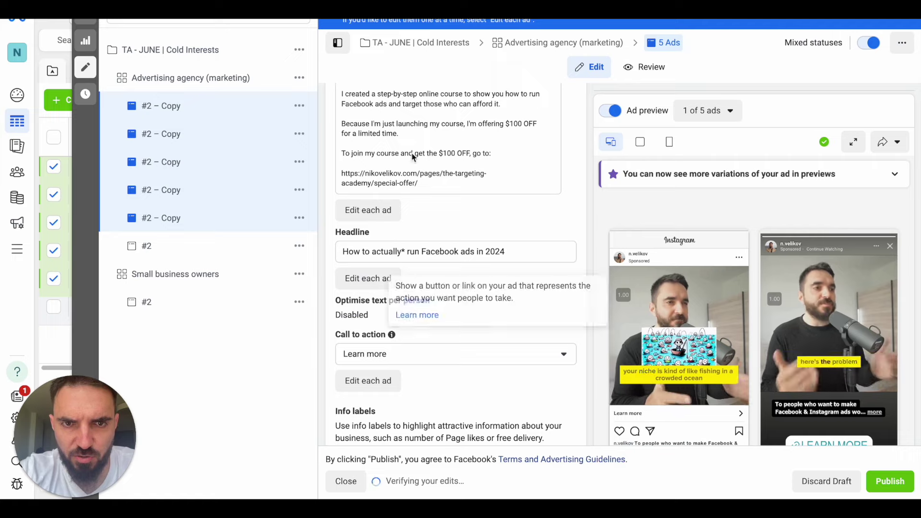
# Step: Back in Ads Manager, replace the five ads' primary text with the copied #3 text, keeping the special-offer link at the end
pyautogui.scroll(-15, 413, 157)
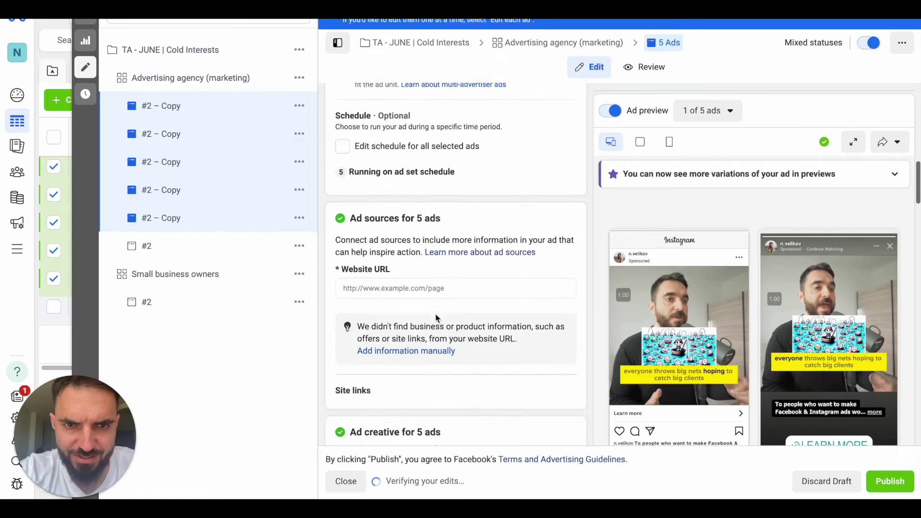
pyautogui.scroll(-3, 435, 318)
pyautogui.scroll(-5, 435, 317)
pyautogui.hotkey('ctrl', 'v')
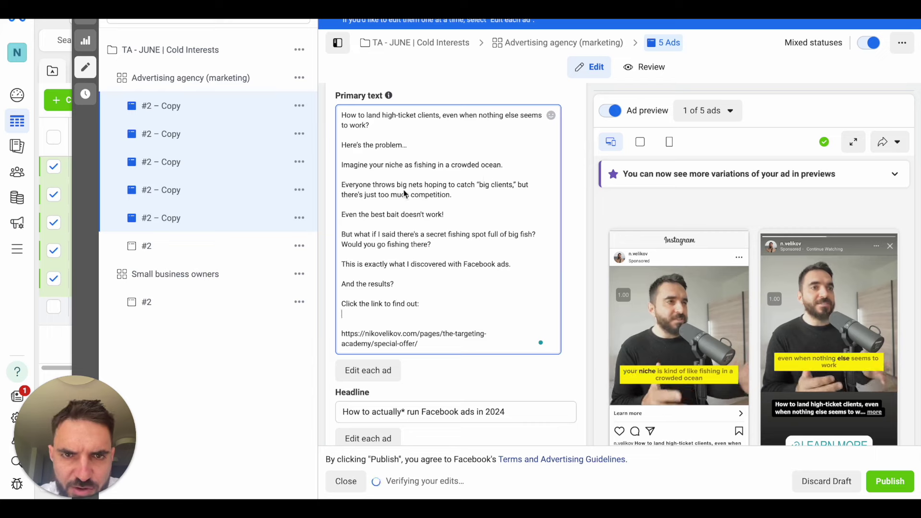
pyautogui.scroll(1, 442, 143)
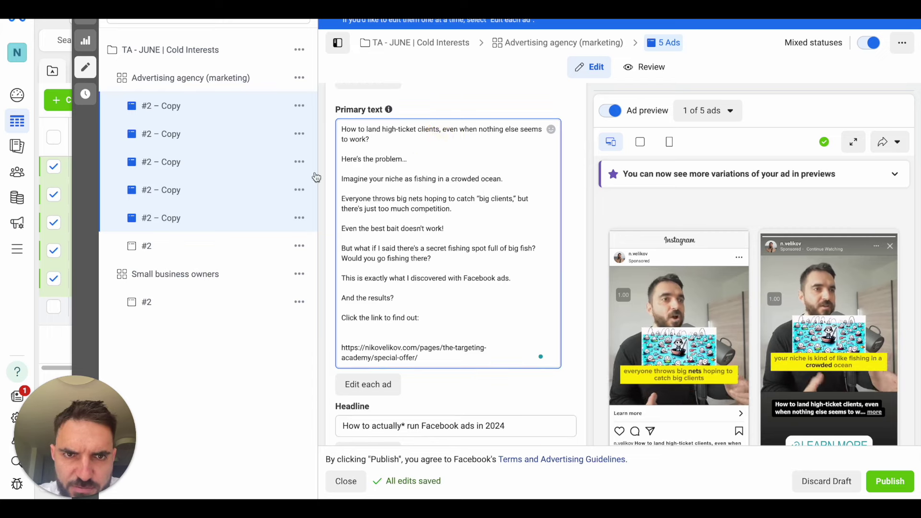
# Step: Set the five ads' headline to "How to actually* get high-ticket clients in 2024" and remove the extra blank line above the primary text's link
pyautogui.scroll(-3, 469, 296)
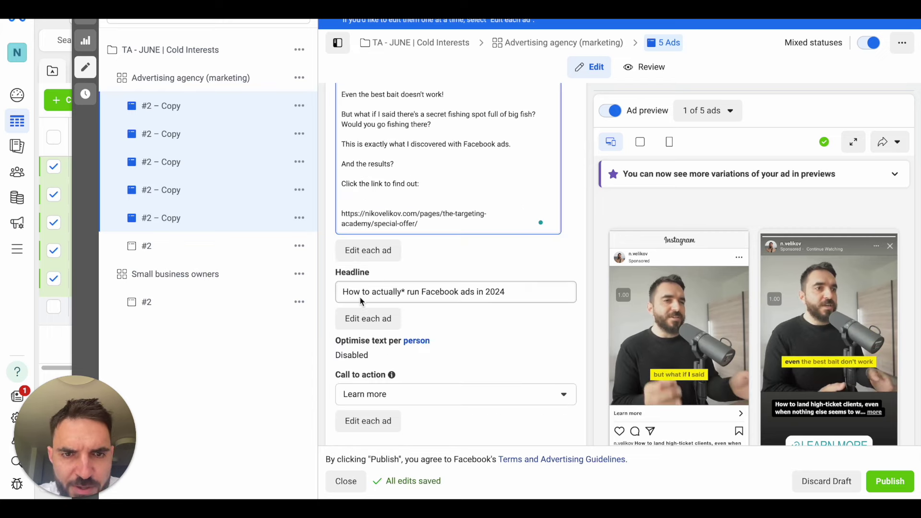
pyautogui.moveTo(407, 291); pyautogui.dragTo(471, 291)
pyautogui.write('get high-tcket clients')
pyautogui.press('BackSpace')
pyautogui.press('BackSpace')
pyautogui.press('BackSpace')
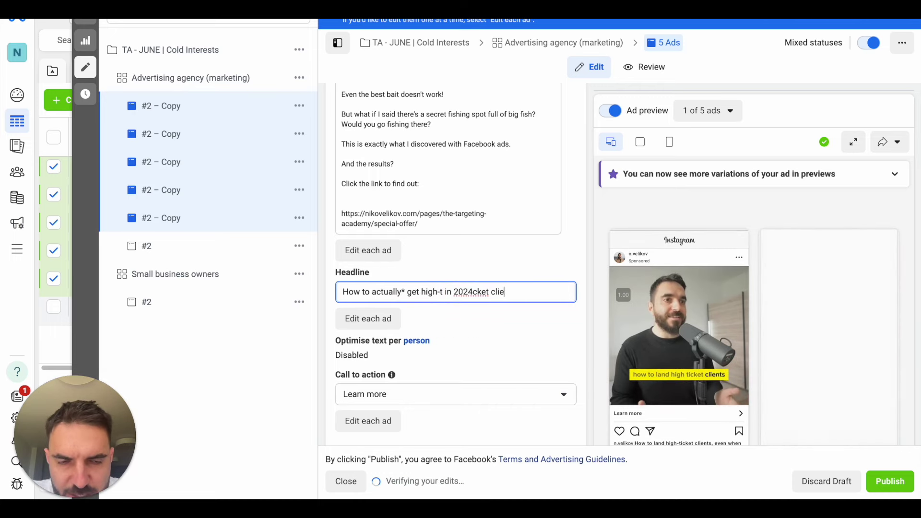
pyautogui.press('BackSpace')
pyautogui.press('BackSpace')
pyautogui.press('BackSpace')
pyautogui.press('BackSpace')
pyautogui.press('BackSpace')
pyautogui.press('BackSpace')
pyautogui.press('BackSpace')
pyautogui.press('BackSpace')
pyautogui.press('BackSpace')
pyautogui.press('BackSpace')
pyautogui.press('BackSpace')
pyautogui.press('BackSpace')
pyautogui.press('BackSpace')
pyautogui.press('BackSpace')
pyautogui.press('BackSpace')
pyautogui.press('BackSpace')
pyautogui.press('BackSpace')
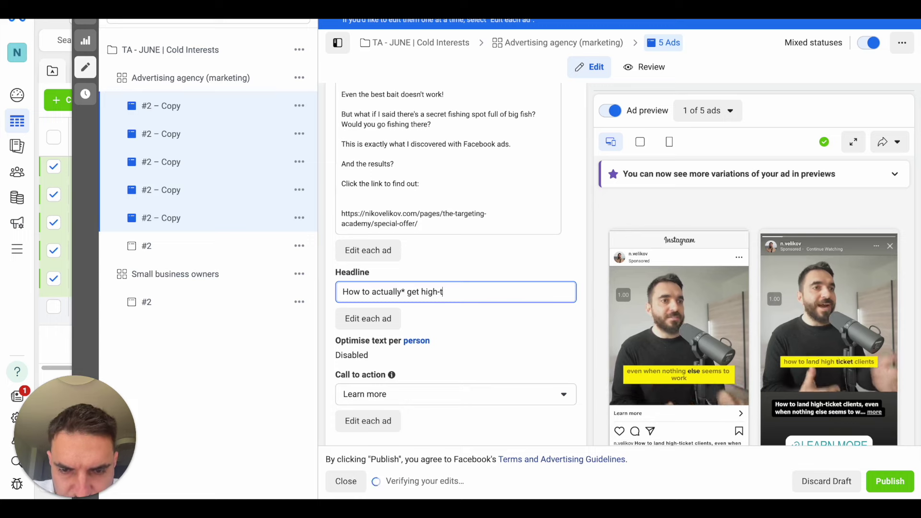
pyautogui.write('icket clinets in ')
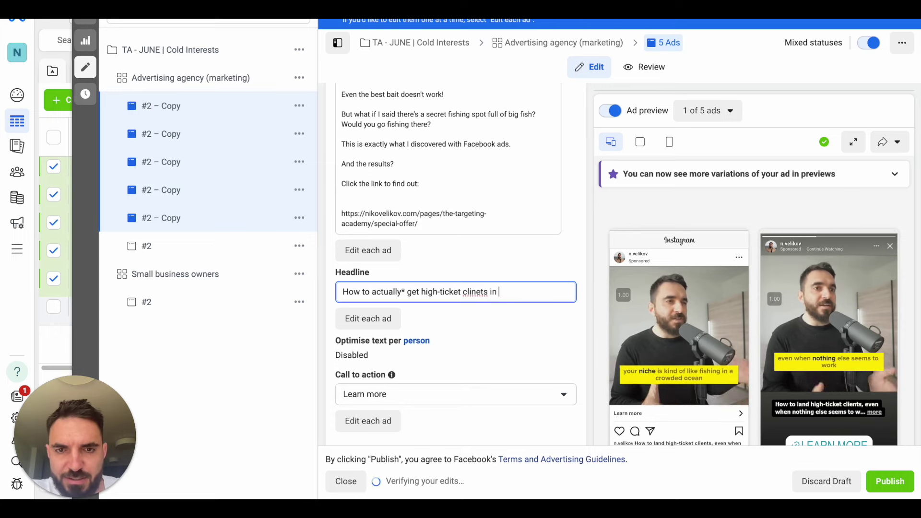
pyautogui.write('2024')
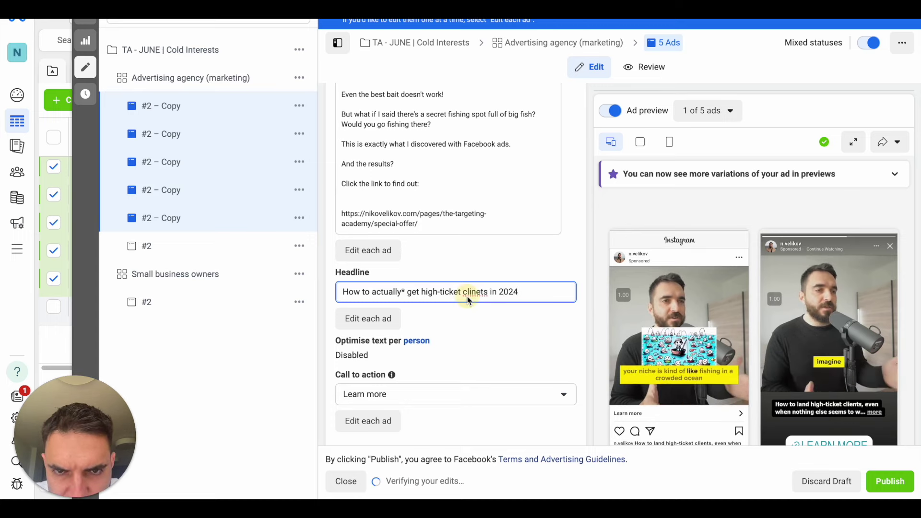
pyautogui.doubleClick(468, 297)
pyautogui.write('client')
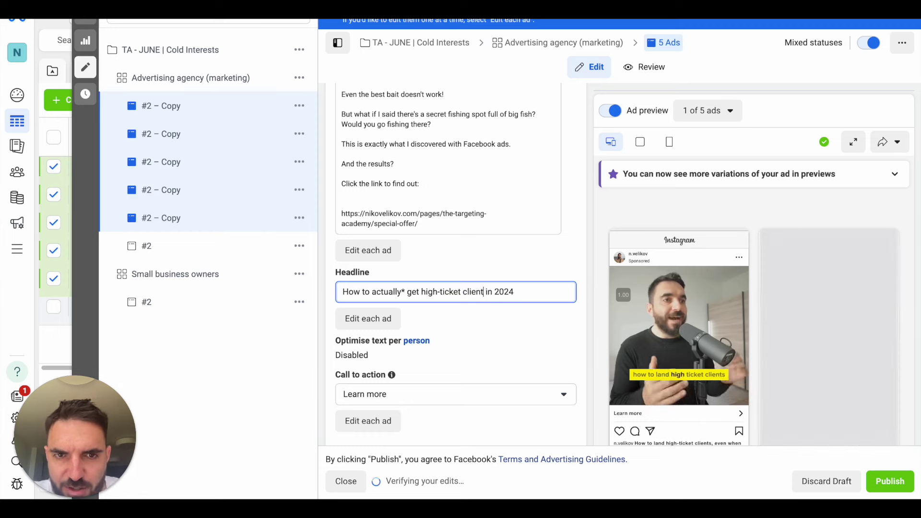
pyautogui.write('s')
pyautogui.click(390, 192)
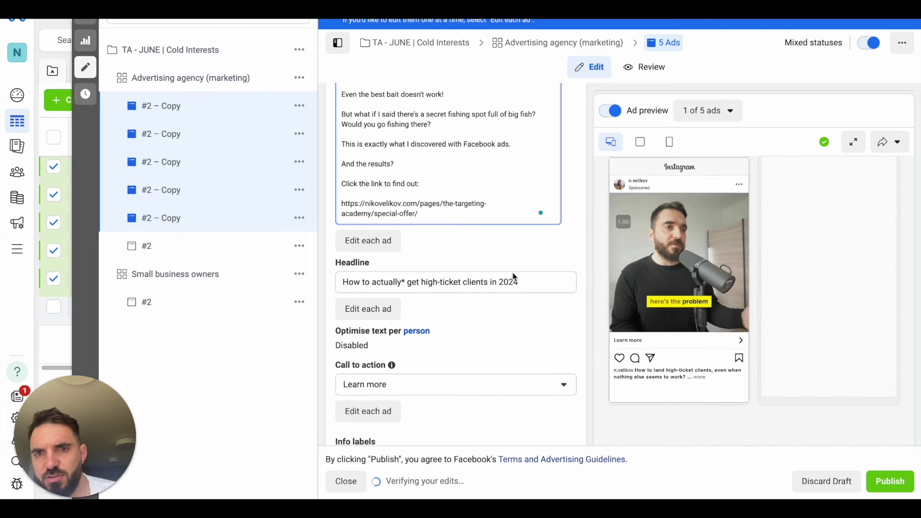
# Step: Look through the five ads' identity, setup, ad sources and destination website URL
pyautogui.scroll(5, 360, 168)
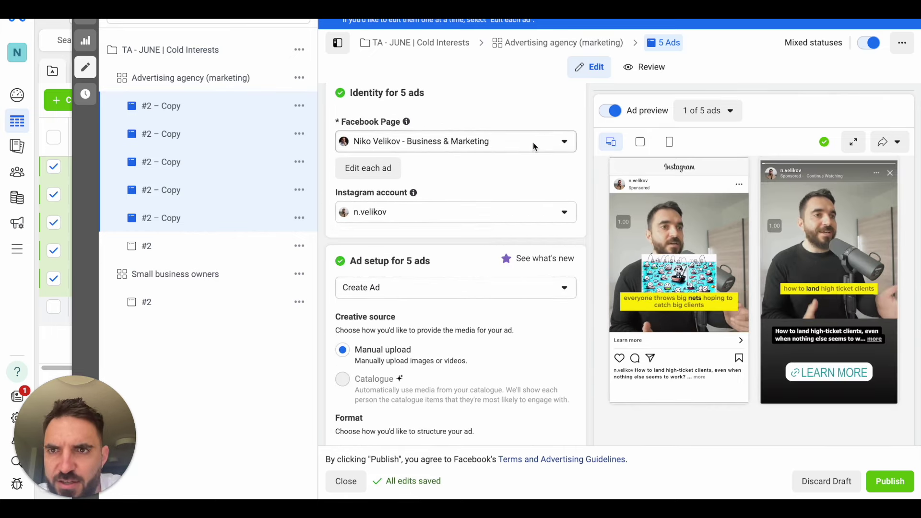
pyautogui.scroll(-3, 481, 222)
pyautogui.scroll(-8, 481, 222)
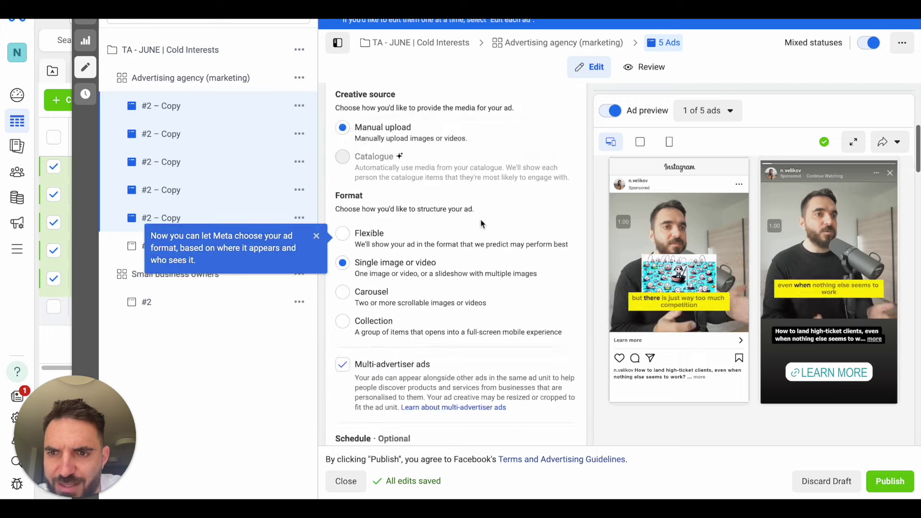
pyautogui.scroll(-3, 481, 222)
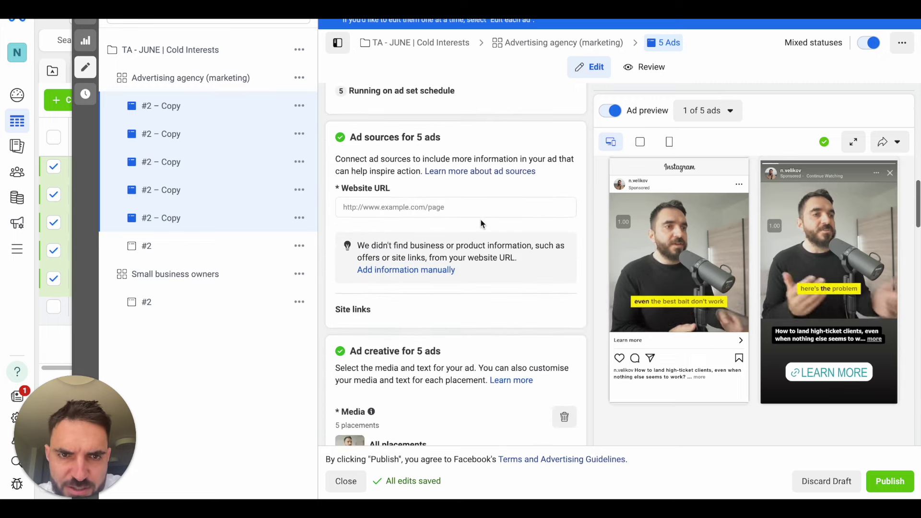
pyautogui.scroll(-18, 487, 385)
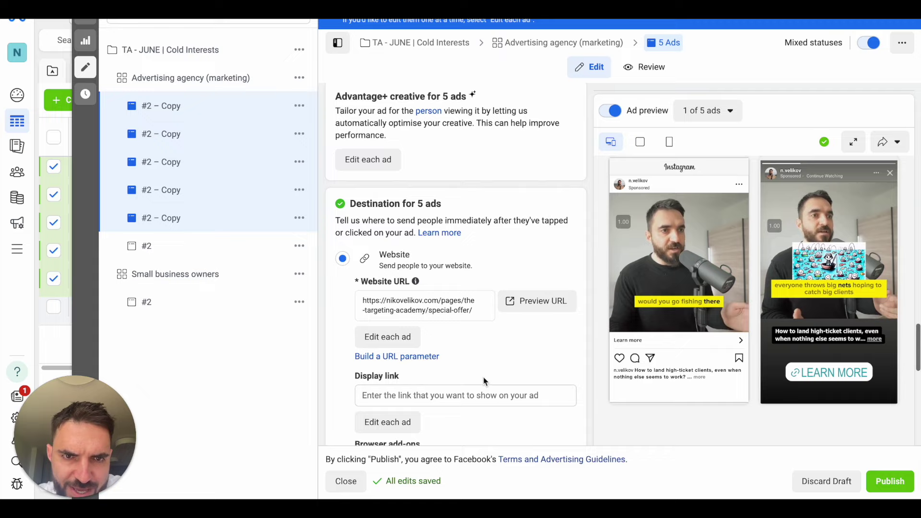
pyautogui.tripleClick(431, 310)
pyautogui.scroll(7, 494, 318)
pyautogui.scroll(12, 494, 318)
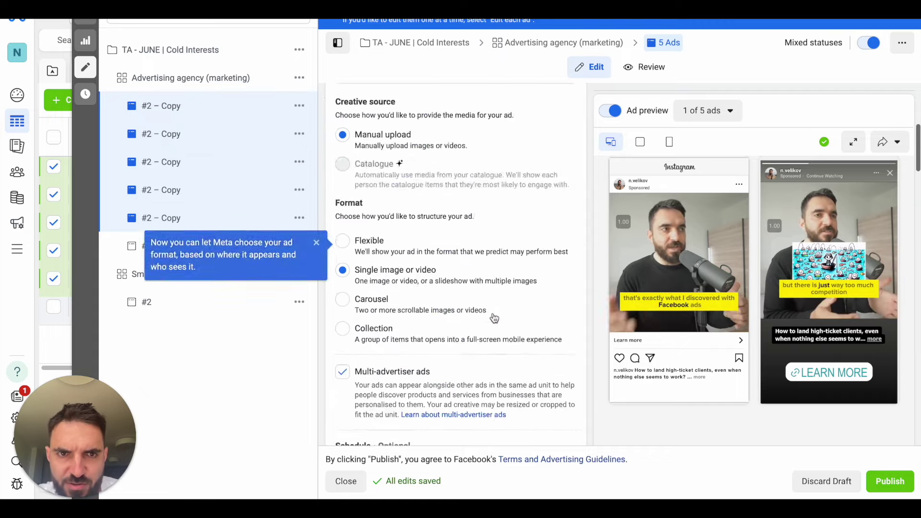
# Step: Publish the five ads and return to the ads list
pyautogui.click(891, 486)
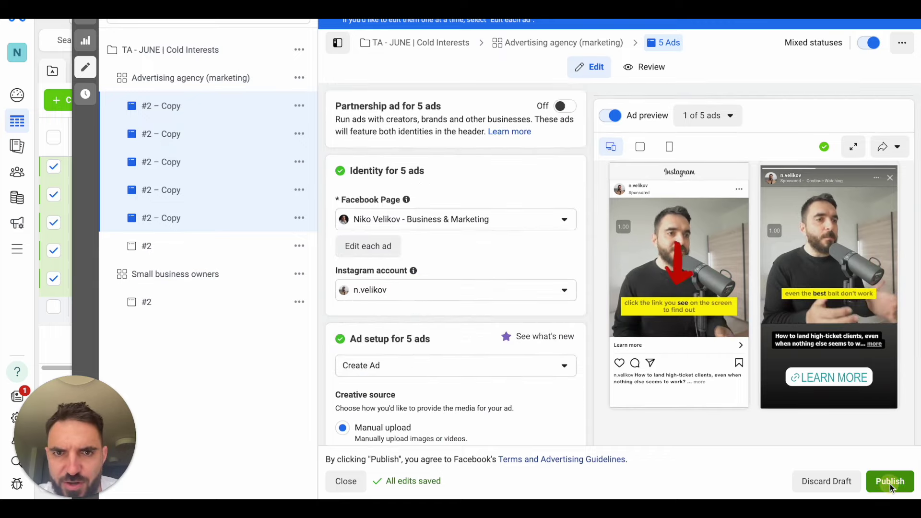
pyautogui.moveTo(405, 199)
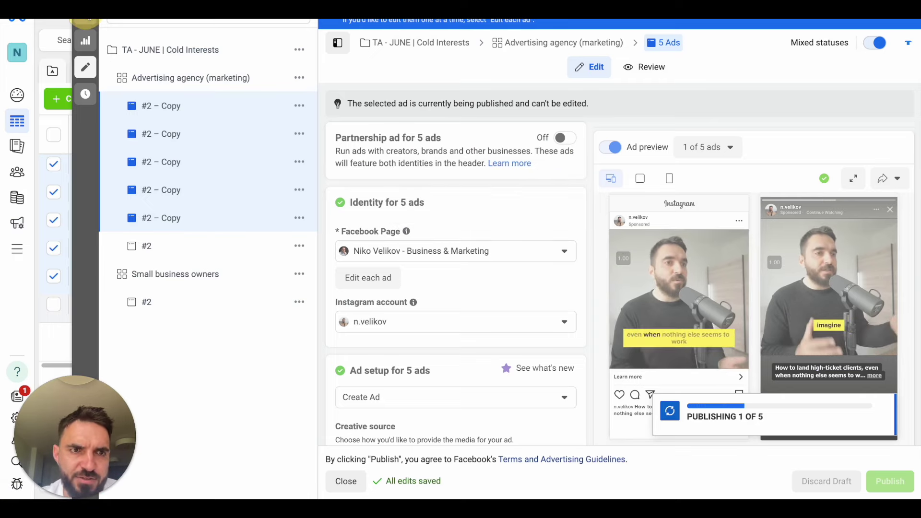
pyautogui.click(85, 68)
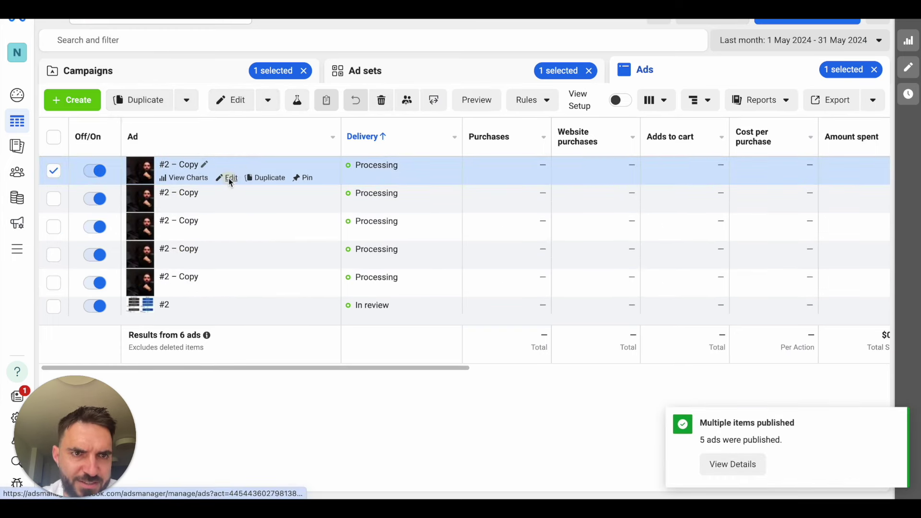
# Step: Open the first #2 – Copy ad for editing and rename it "#1 - podcast style video"
pyautogui.click(229, 180)
pyautogui.click(386, 110)
pyautogui.press('BackSpace')
pyautogui.press('BackSpace')
pyautogui.press('BackSpace')
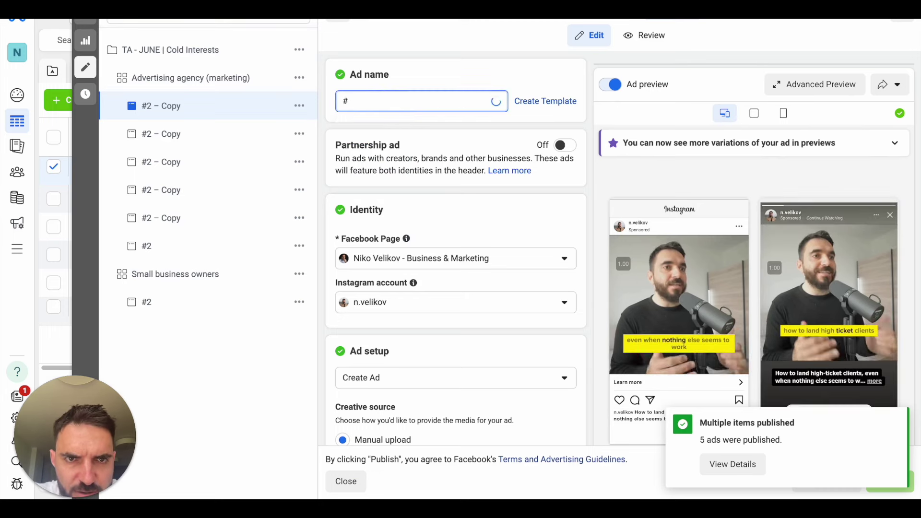
pyautogui.write('1 - podcast style video')
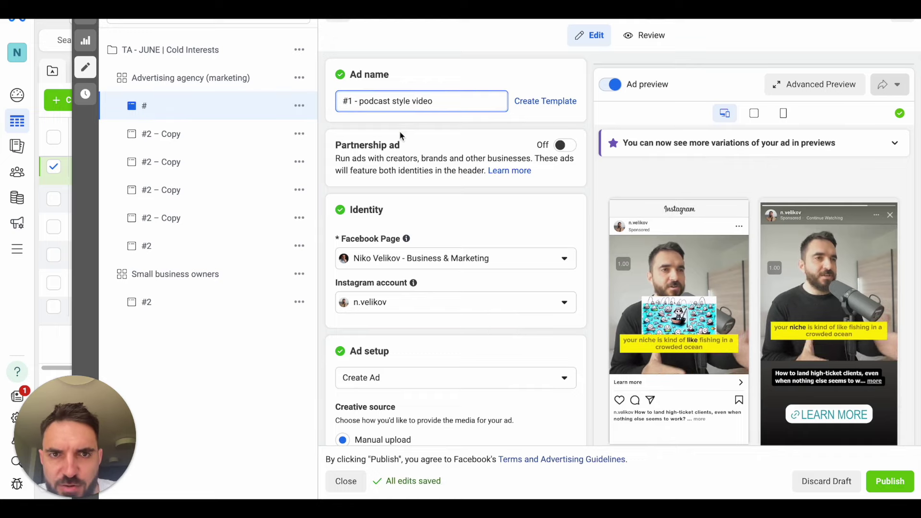
pyautogui.click(410, 133)
# Step: Go through the renamed ad's settings and collapse the AI text suggestions below its primary text
pyautogui.scroll(-6, 409, 134)
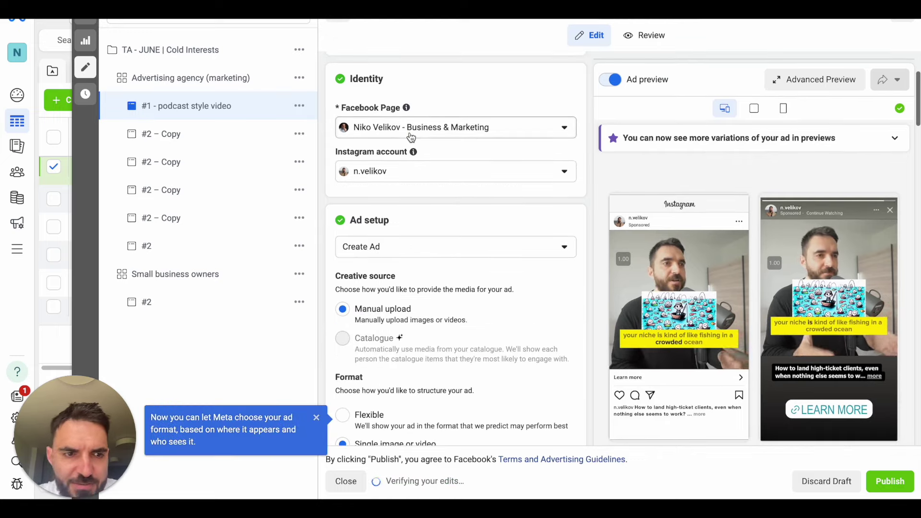
pyautogui.scroll(-7, 384, 173)
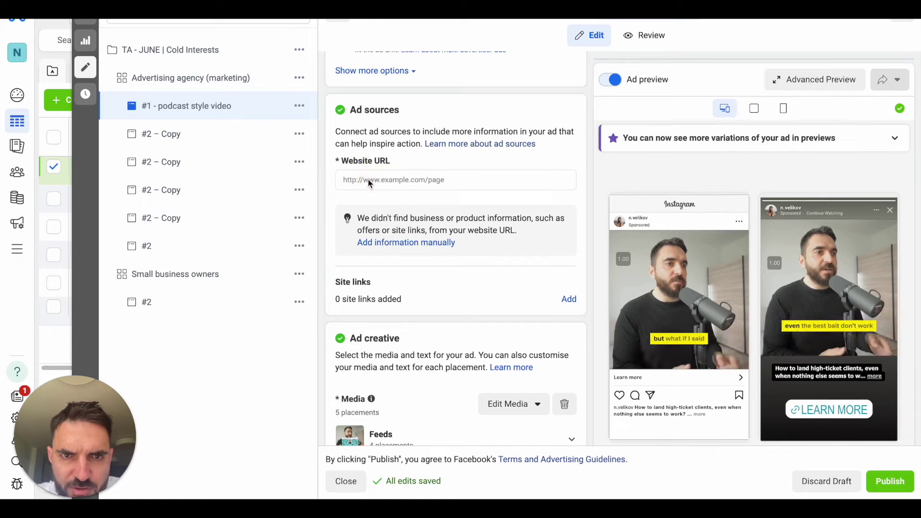
pyautogui.click(348, 218)
pyautogui.scroll(-12, 375, 180)
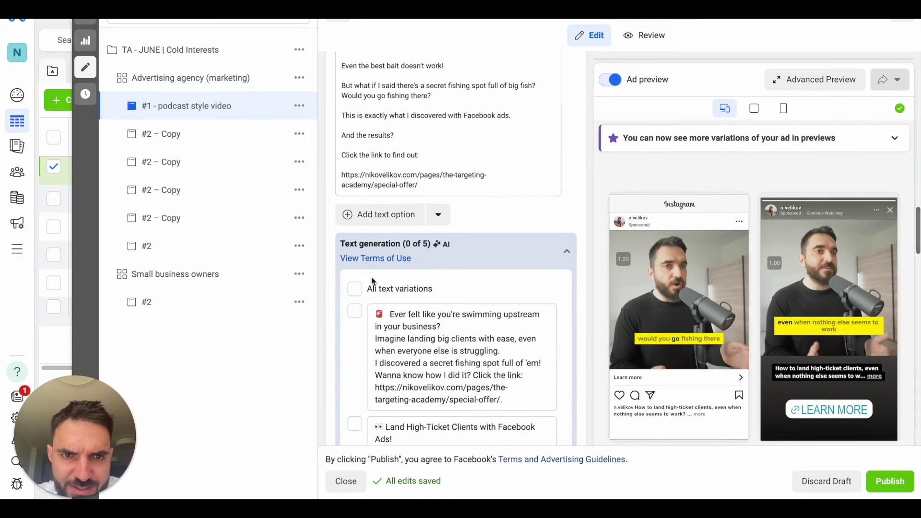
pyautogui.click(571, 253)
pyautogui.scroll(-14, 485, 248)
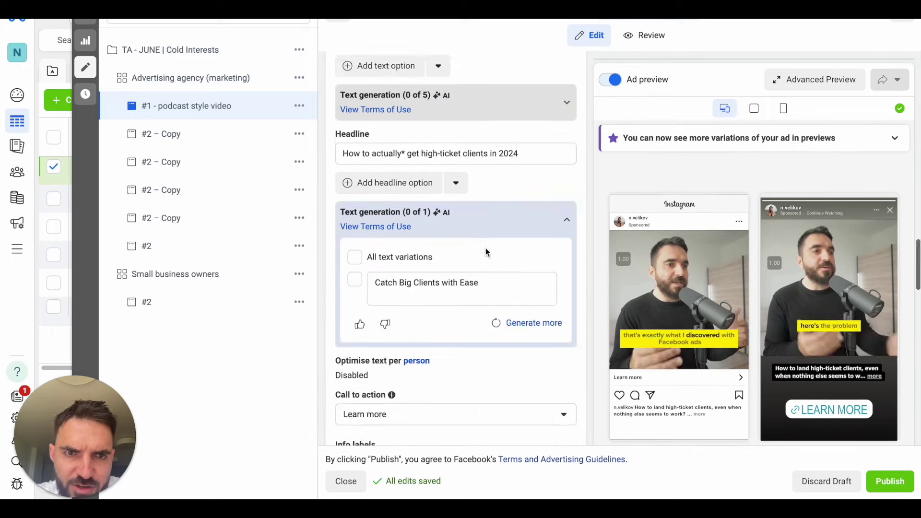
# Step: Copy the special-offer URL from the ad's destination into the Website URL of its ad sources
pyautogui.scroll(-3, 438, 289)
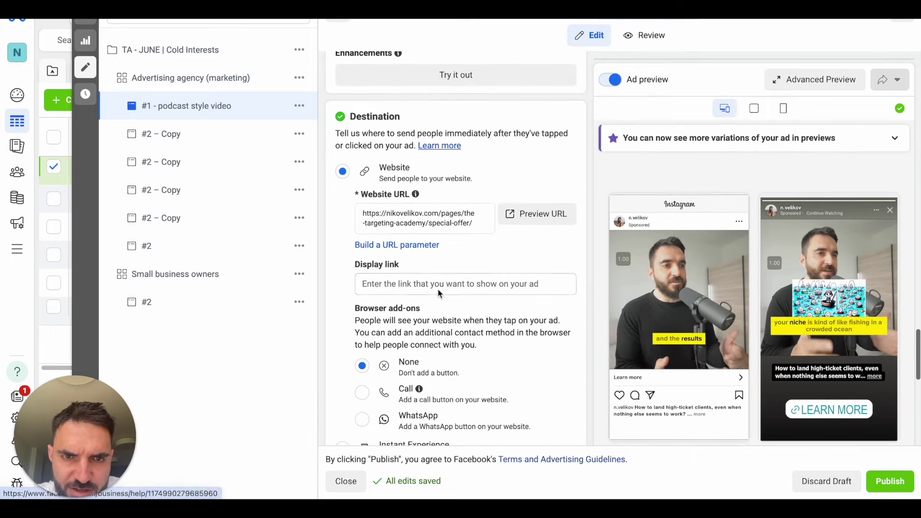
pyautogui.tripleClick(408, 225)
pyautogui.hotkey('ctrl', 'c')
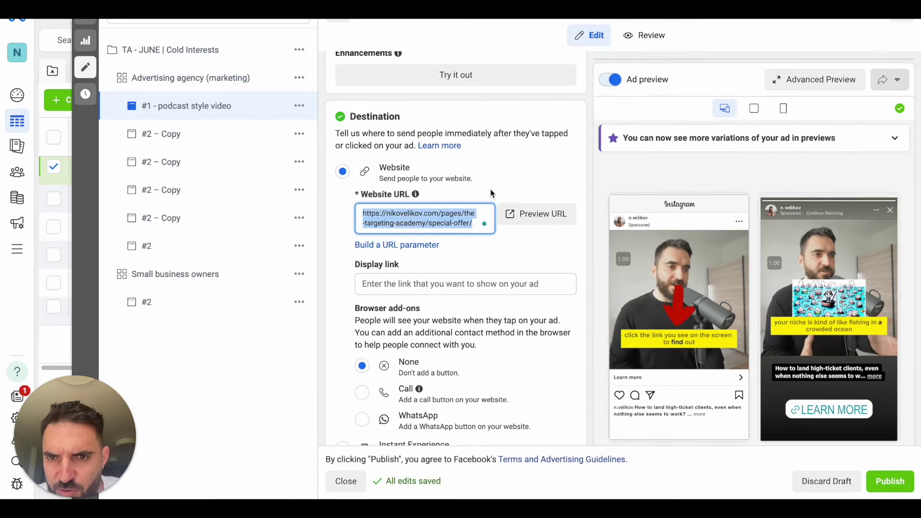
pyautogui.scroll(15, 468, 149)
pyautogui.scroll(10, 465, 148)
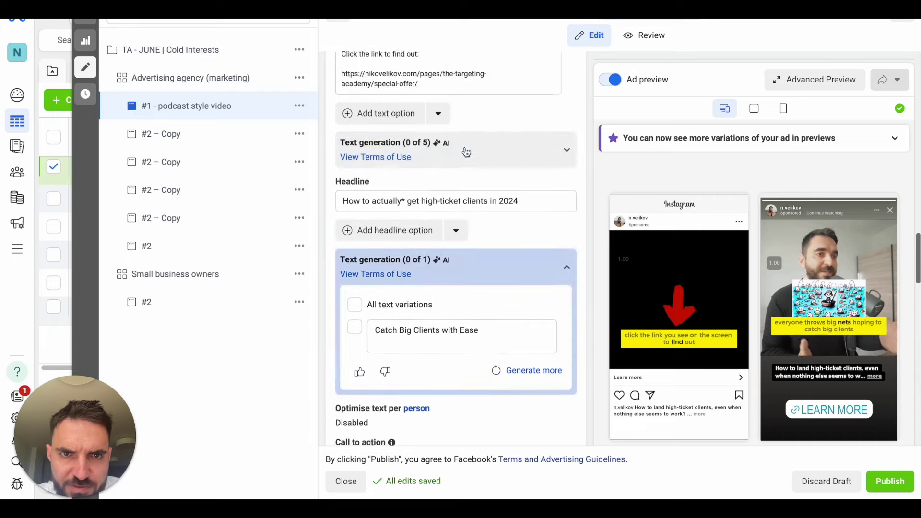
pyautogui.scroll(4, 421, 239)
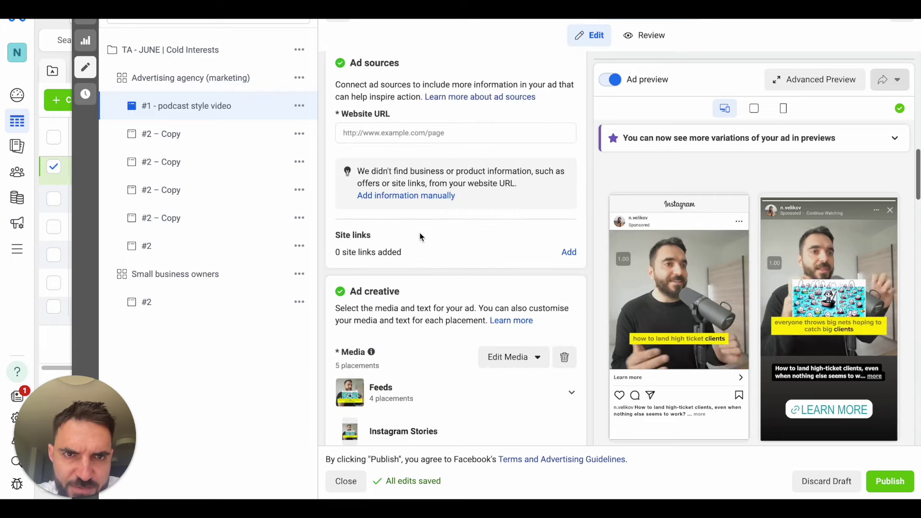
pyautogui.click(387, 171)
pyautogui.hotkey('ctrl', 'v')
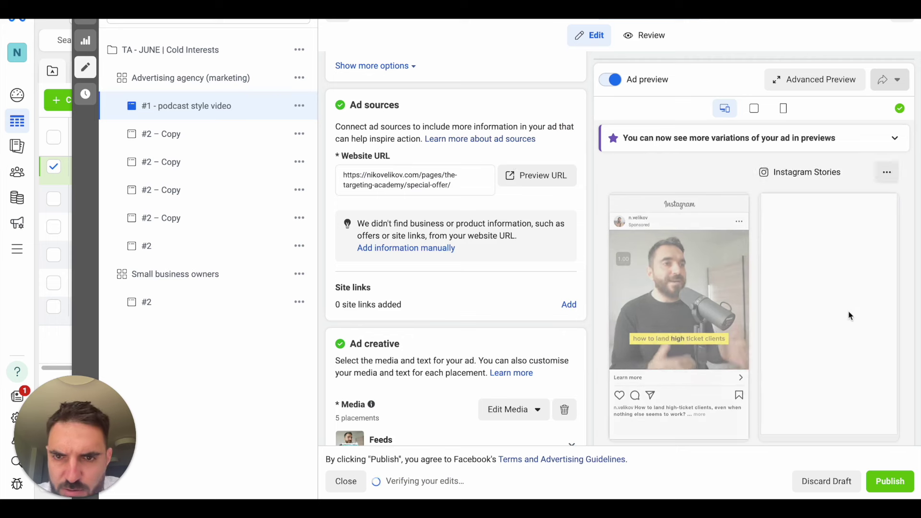
# Step: Preview the special-offer landing page from the ad's URL and publish the "#1 - podcast style video" ad
pyautogui.click(544, 176)
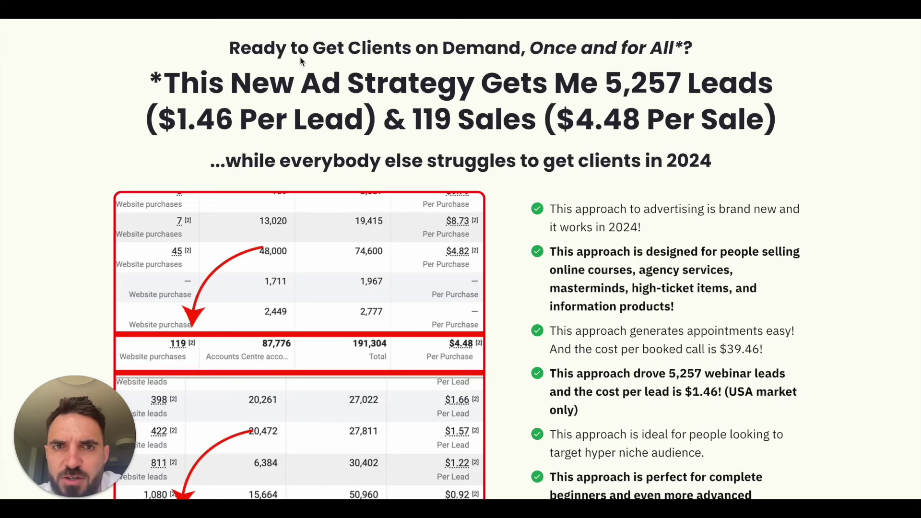
pyautogui.moveTo(301, 60); pyautogui.dragTo(229, 48)
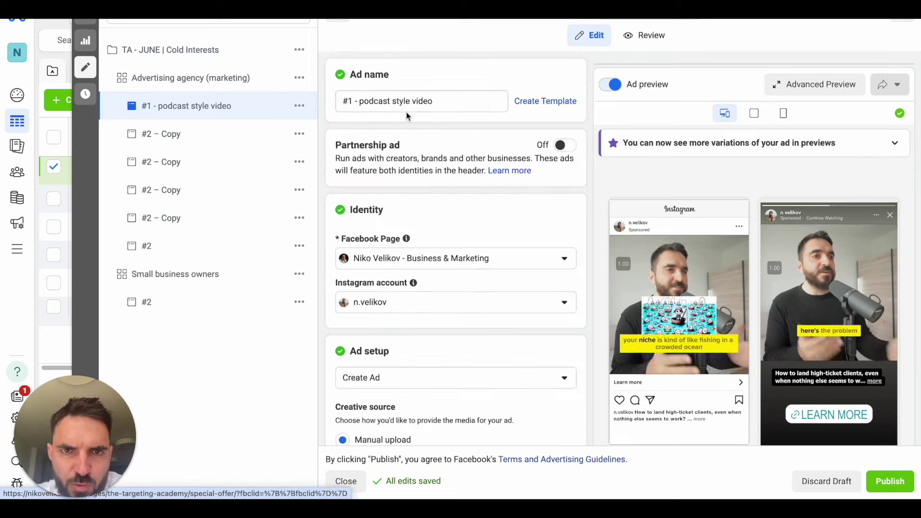
pyautogui.click(888, 487)
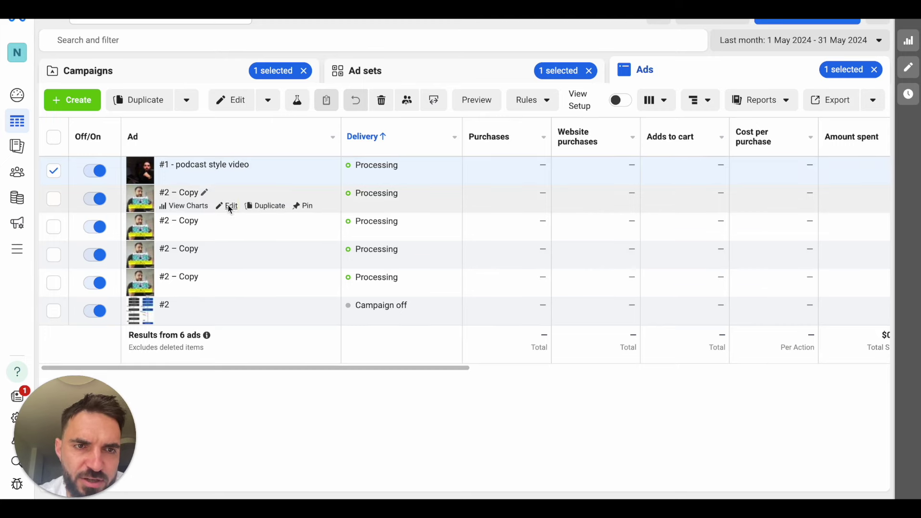
# Step: Open the first remaining #2 – Copy ad for editing and remove its current media
pyautogui.click(228, 206)
pyautogui.scroll(-10, 392, 297)
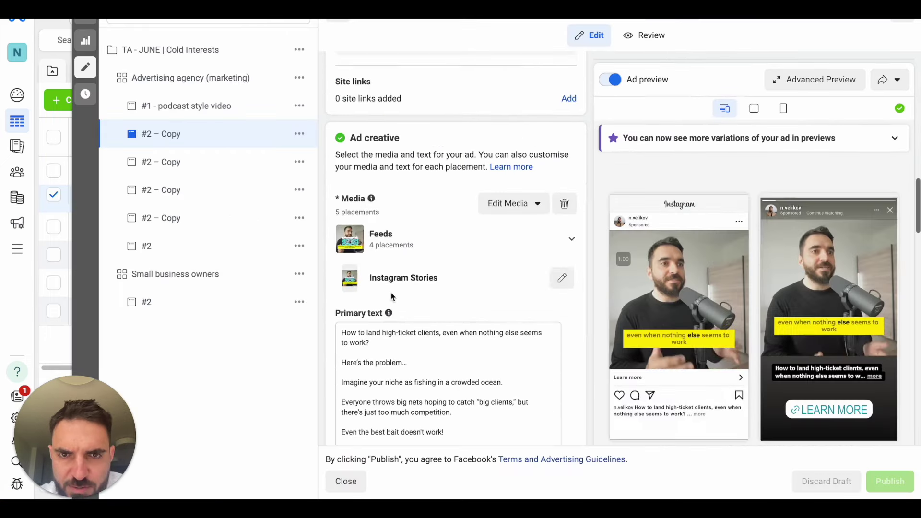
pyautogui.click(564, 204)
# Step: Add the 2160 × 2160 account video captioned "to people who wanna get high ticket clients" to the ad, previewing it and keeping its full length
pyautogui.click(390, 216)
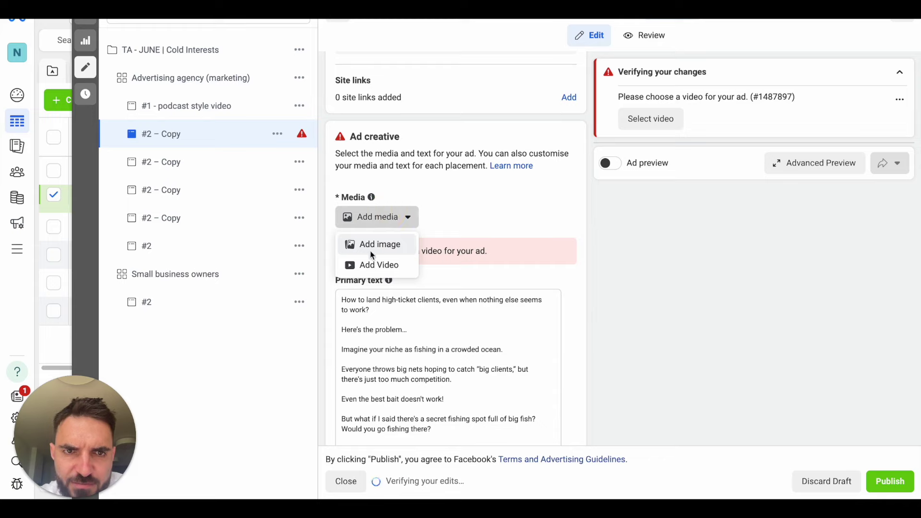
pyautogui.click(364, 267)
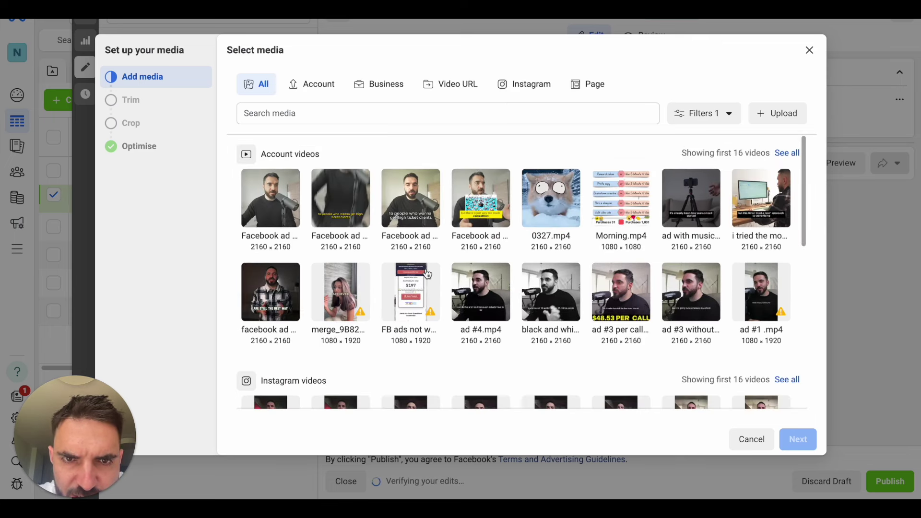
pyautogui.click(420, 237)
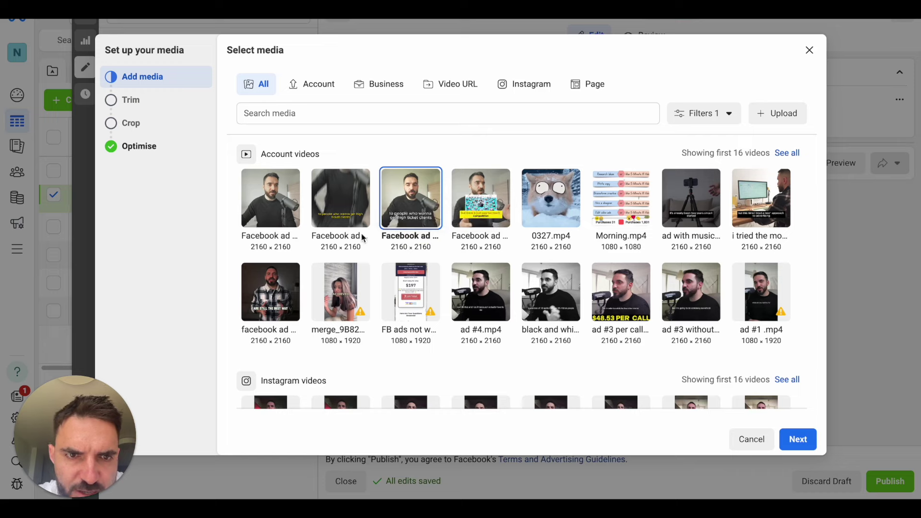
pyautogui.click(815, 439)
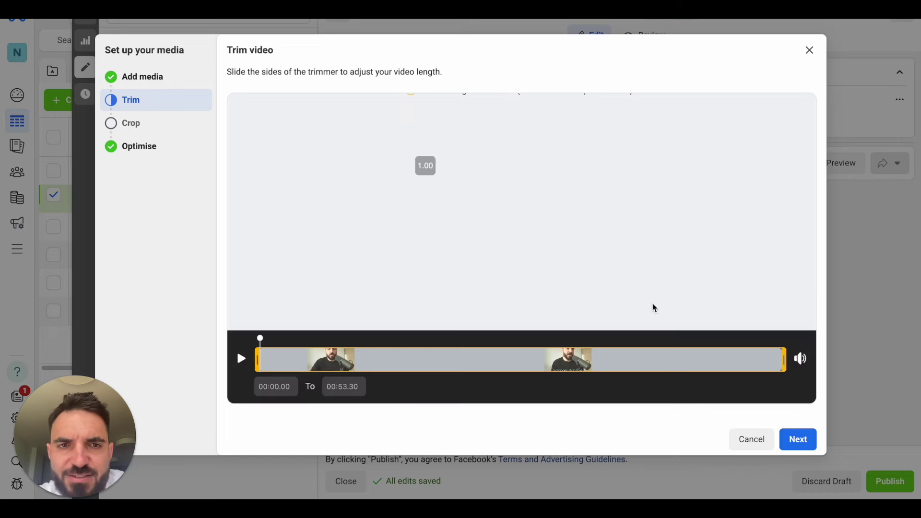
pyautogui.click(240, 358)
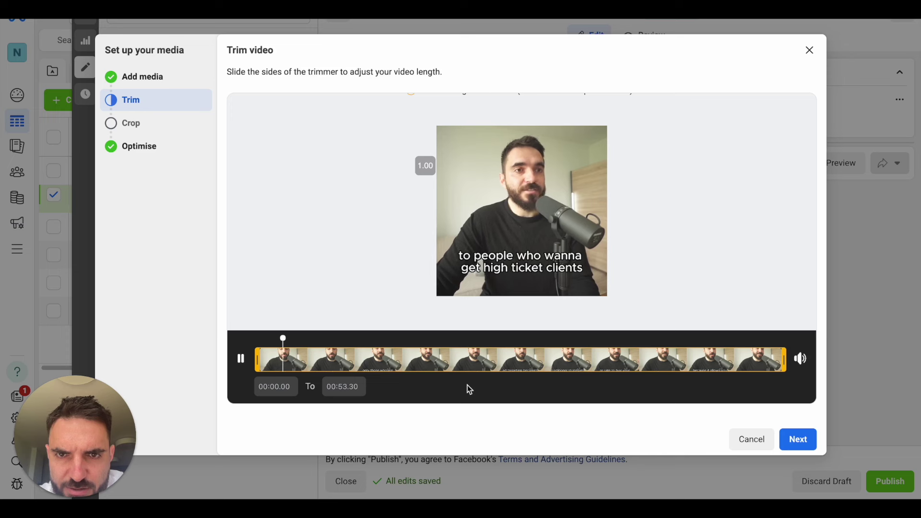
pyautogui.click(241, 361)
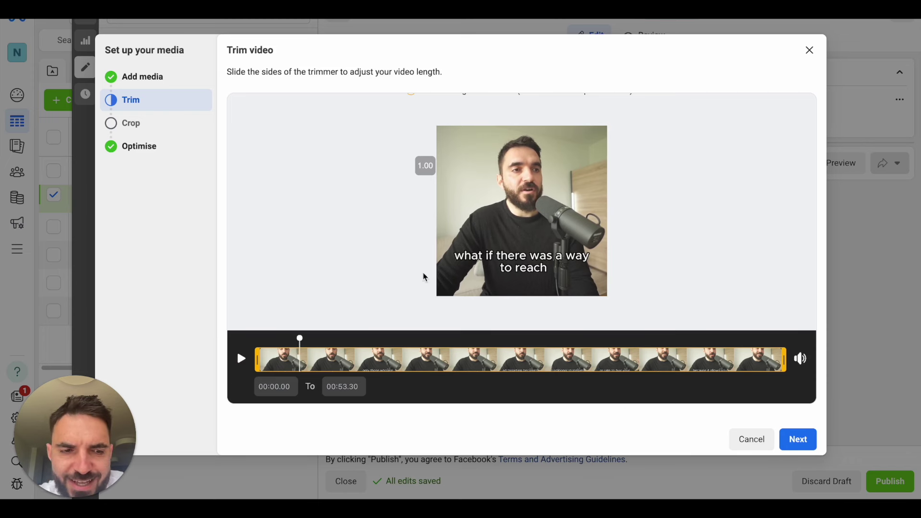
pyautogui.click(797, 439)
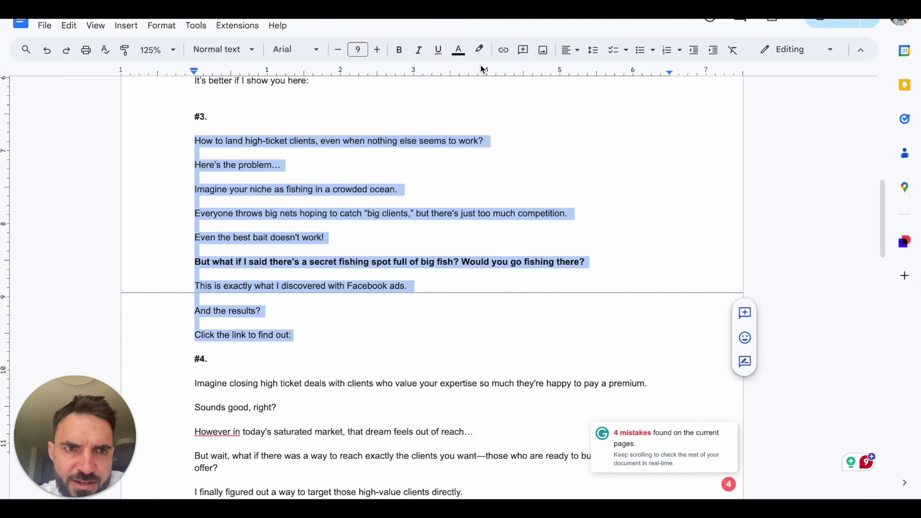
# Step: Copy the full #1 ad text from the Google Docs copy document and turn off all Advantage+ optimisations for the new video in Ads Manager
pyautogui.scroll(-2, 425, 191)
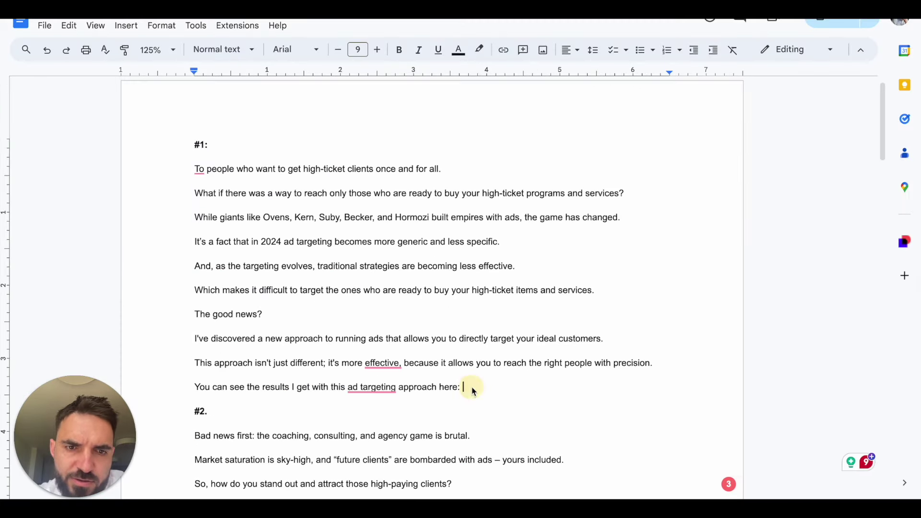
pyautogui.moveTo(464, 387); pyautogui.dragTo(195, 178)
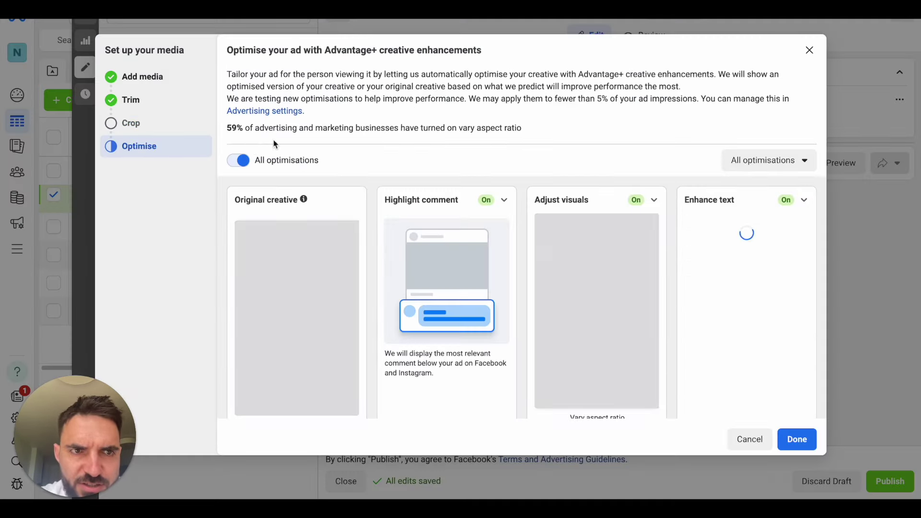
pyautogui.click(240, 160)
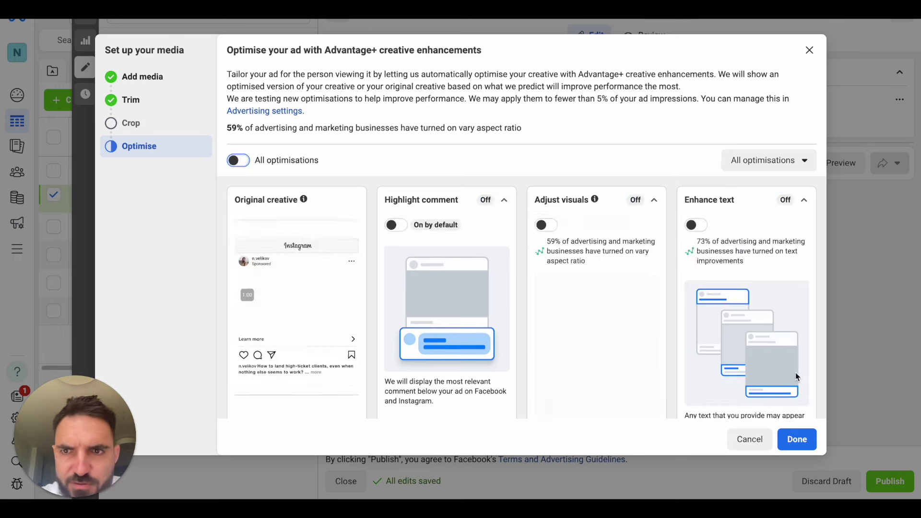
pyautogui.click(794, 439)
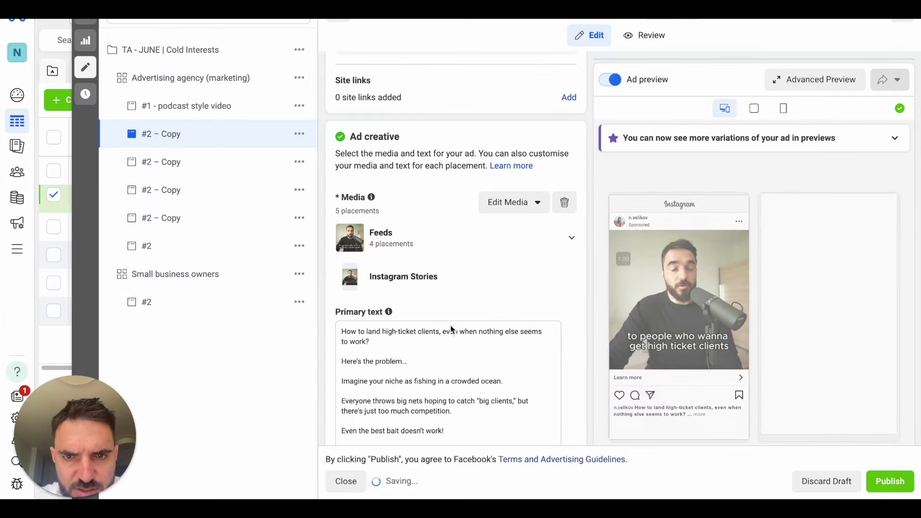
# Step: Replace the ad's primary text with the copied #1 text beginning "To people who want to get high-ticket clients once and for all."
pyautogui.click(451, 349)
pyautogui.hotkey('ctrl', 'a')
pyautogui.press('BackSpace')
pyautogui.hotkey('ctrl', 'v')
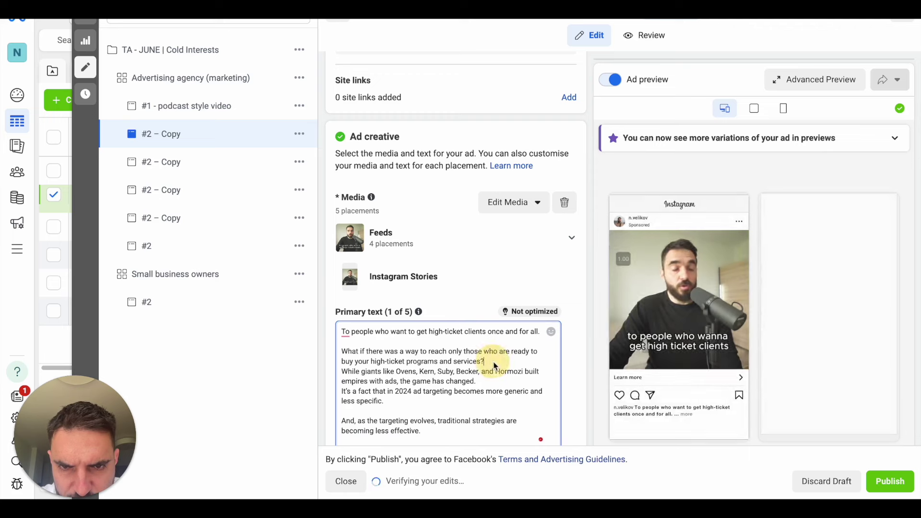
# Step: Insert blank lines between the run-together paragraphs of the primary text so that each one stands apart
pyautogui.click(493, 362)
pyautogui.press('Return')
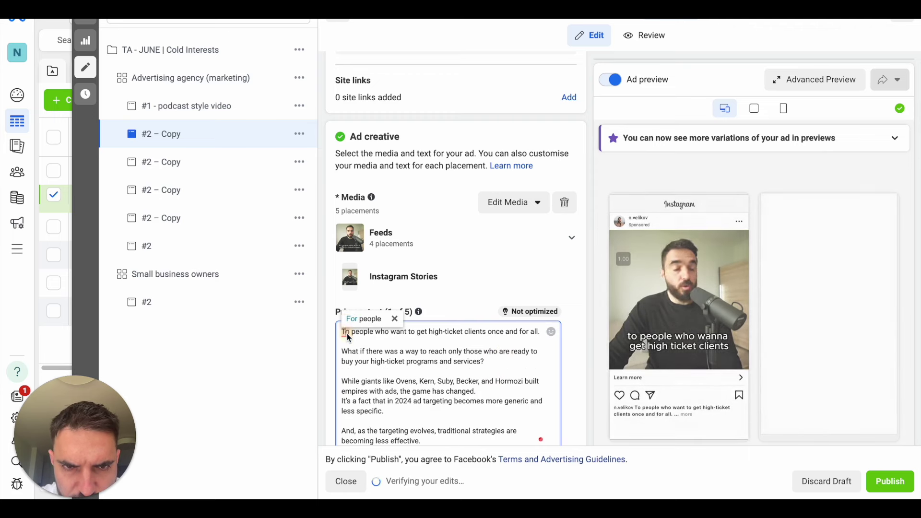
pyautogui.click(365, 340)
pyautogui.scroll(-1, 436, 375)
pyautogui.click(500, 353)
pyautogui.press('Return')
pyautogui.scroll(-2, 442, 376)
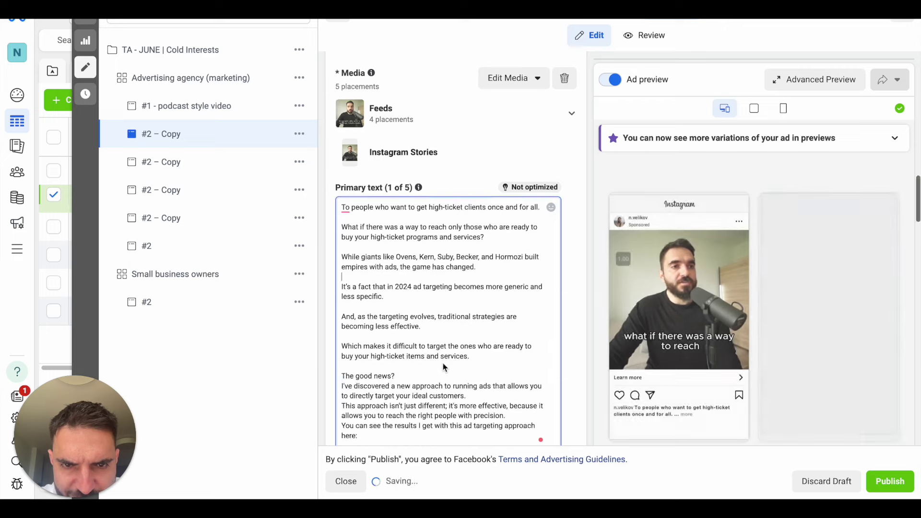
pyautogui.click(399, 376)
pyautogui.press('Return')
pyautogui.click(471, 405)
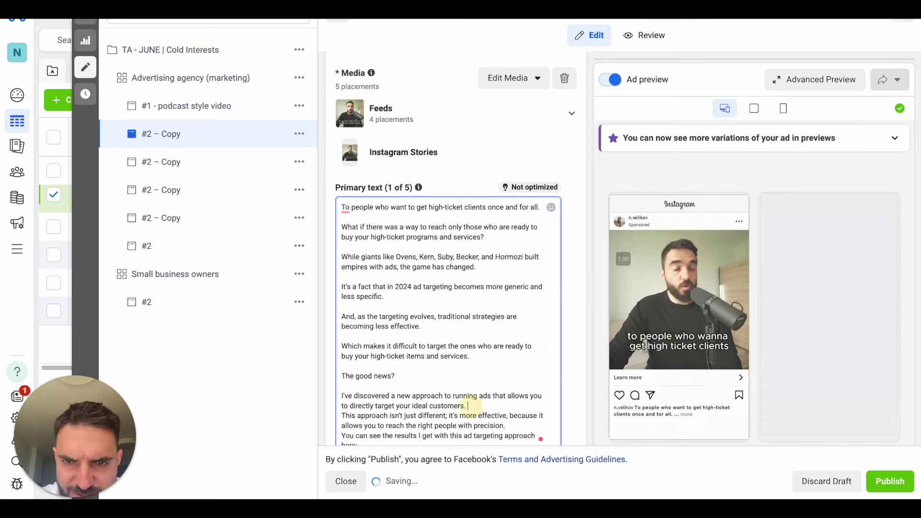
pyautogui.press('Return')
pyautogui.scroll(-2, 464, 404)
# Step: Copy the special-offer Website URL from the ad's destination and add it below the last line of the primary text
pyautogui.scroll(-10, 448, 415)
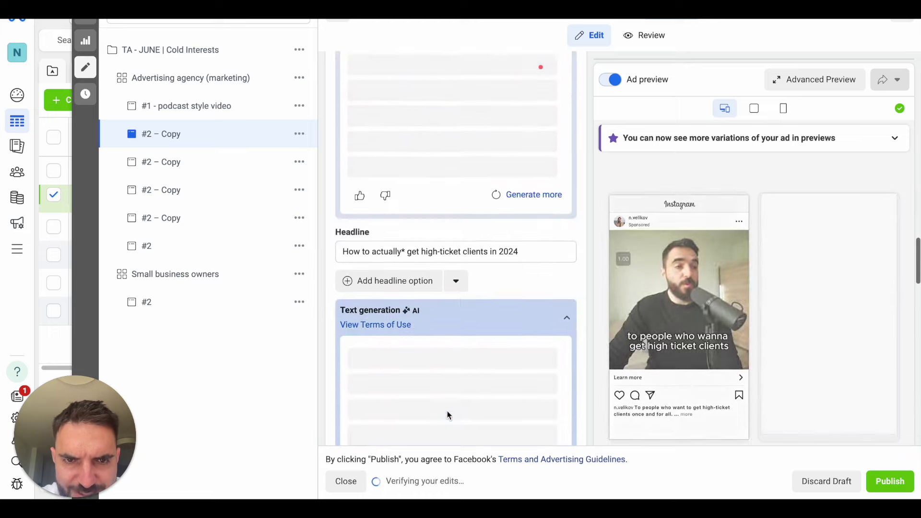
pyautogui.scroll(-10, 448, 415)
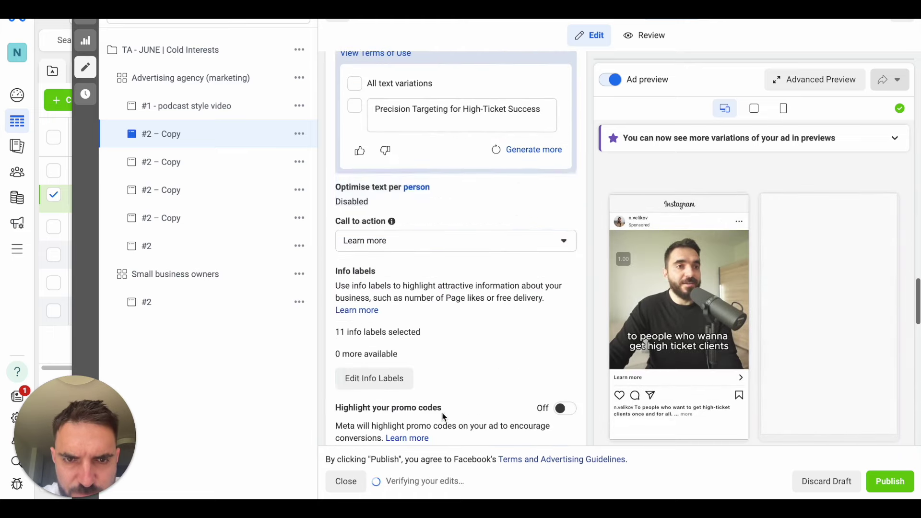
pyautogui.tripleClick(443, 416)
pyautogui.hotkey('ctrl', 'c')
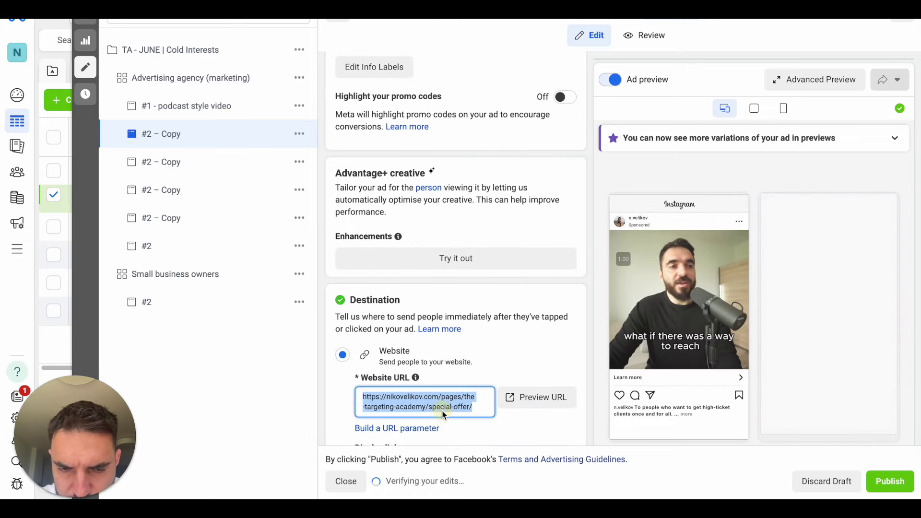
pyautogui.scroll(10, 444, 415)
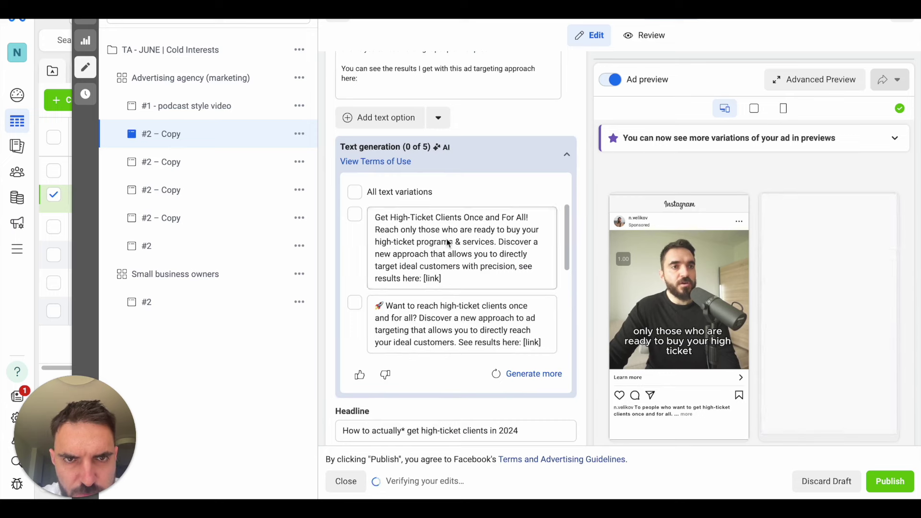
pyautogui.click(379, 95)
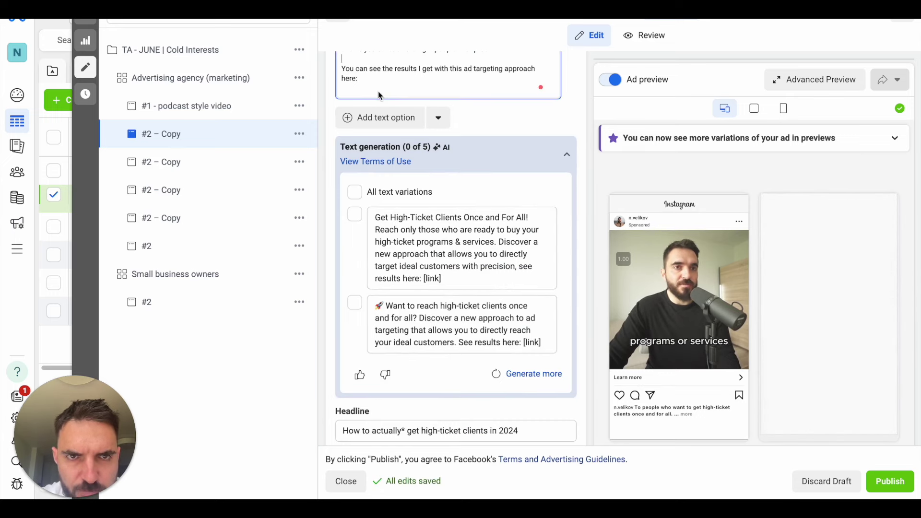
pyautogui.hotkey('ctrl', 'v')
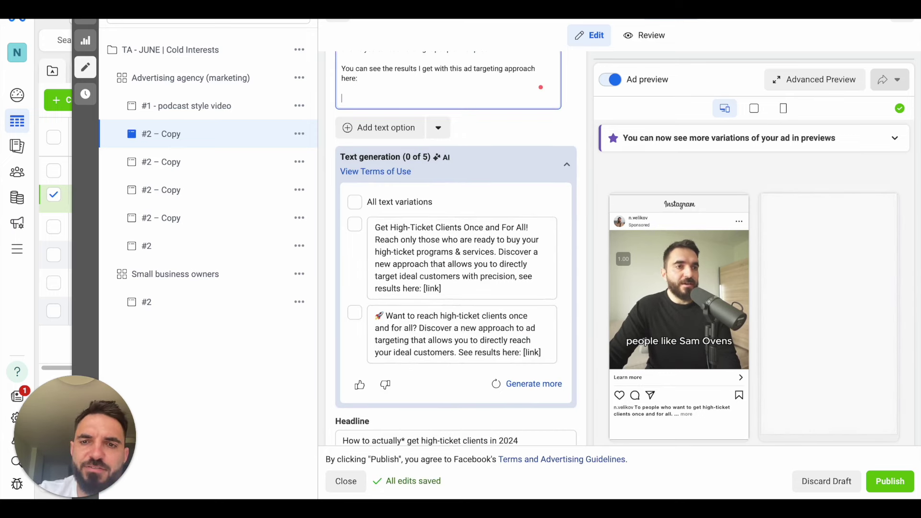
# Step: Fill the Website URL of the ad sources with the copied special-offer link
pyautogui.scroll(10, 376, 187)
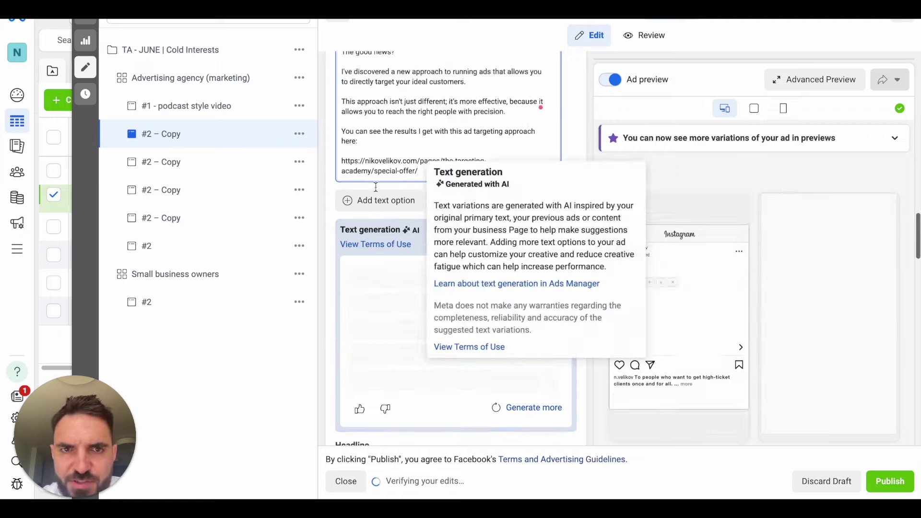
pyautogui.scroll(8, 376, 187)
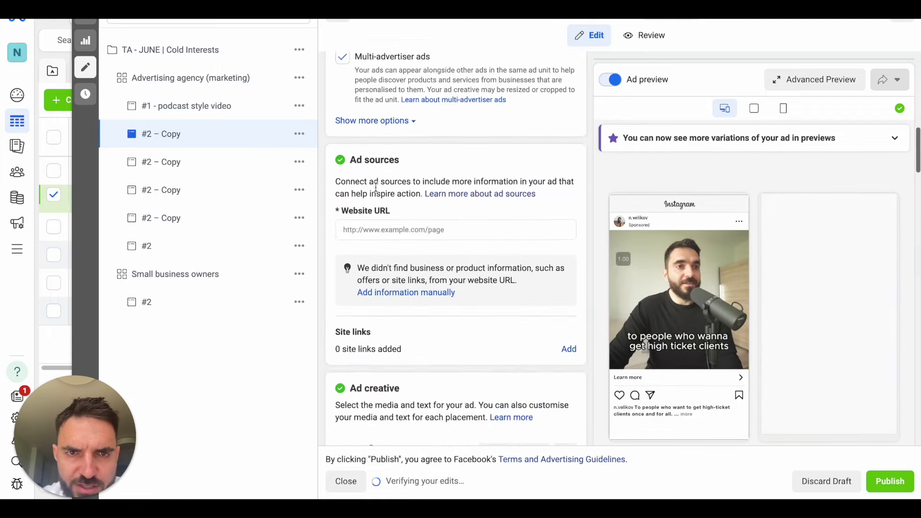
pyautogui.click(370, 295)
pyautogui.hotkey('ctrl', 'v')
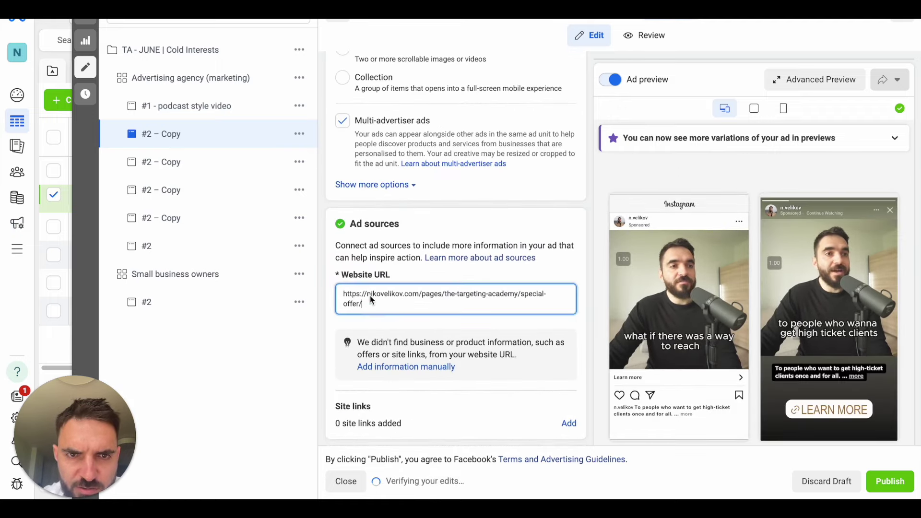
# Step: Look over the ad's finished copy and settings, and begin editing the ad name "#2 – Copy"
pyautogui.scroll(-2, 412, 307)
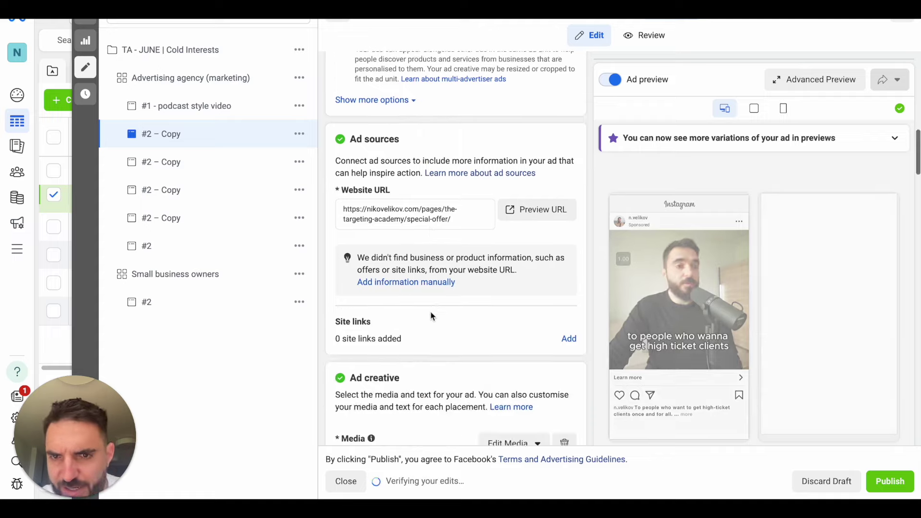
pyautogui.scroll(-10, 405, 285)
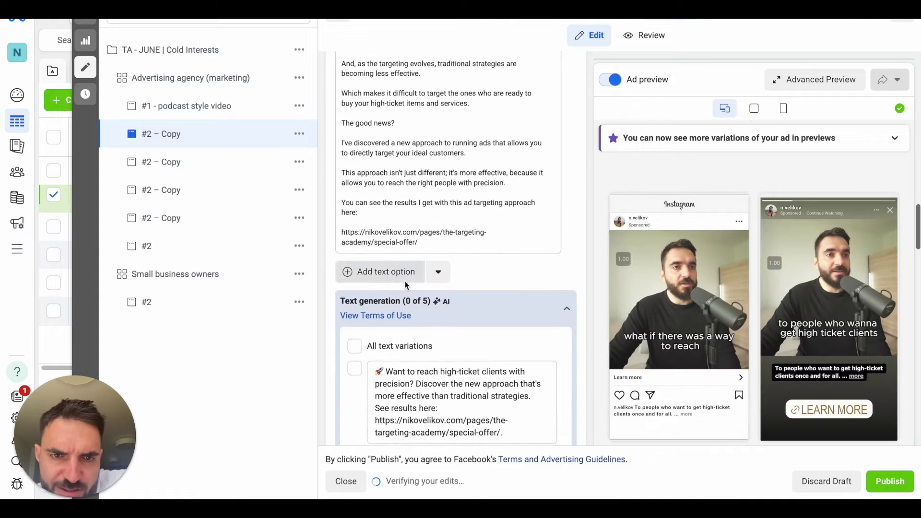
pyautogui.scroll(-8, 404, 438)
pyautogui.scroll(2, 404, 438)
pyautogui.scroll(15, 407, 351)
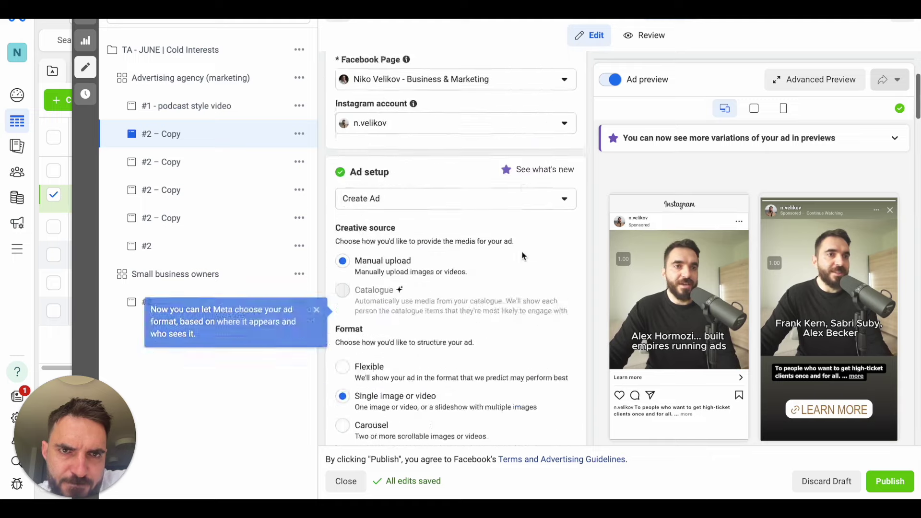
pyautogui.click(405, 109)
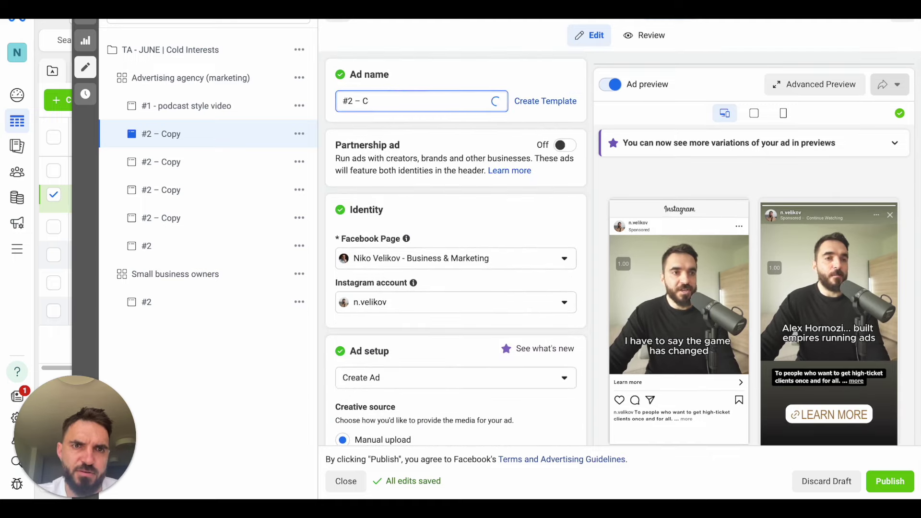
# Step: Rename the ad as "#2 - podcast style video" and publish it
pyautogui.write('podcast style video')
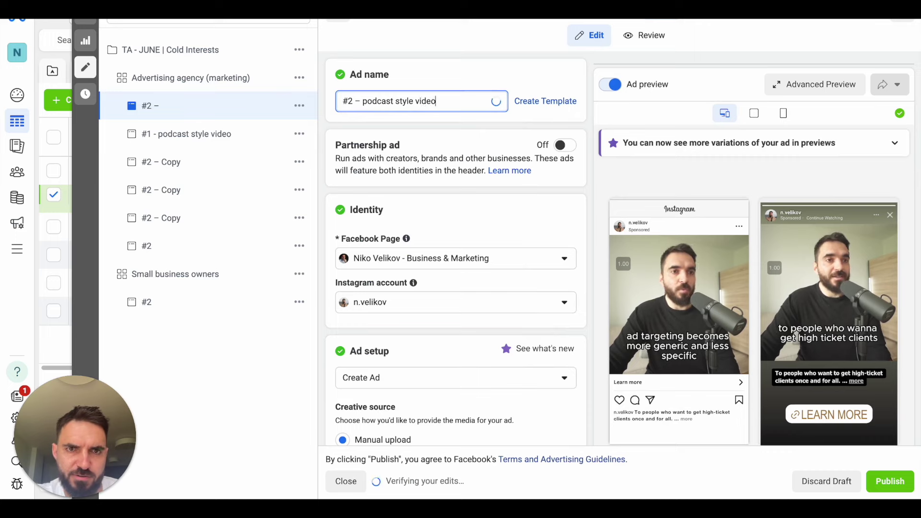
pyautogui.click(490, 57)
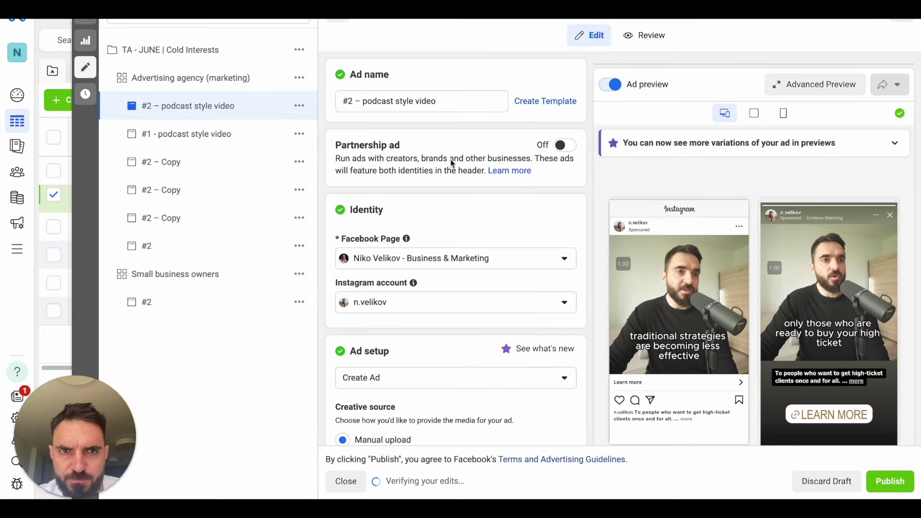
pyautogui.press('BackSpace')
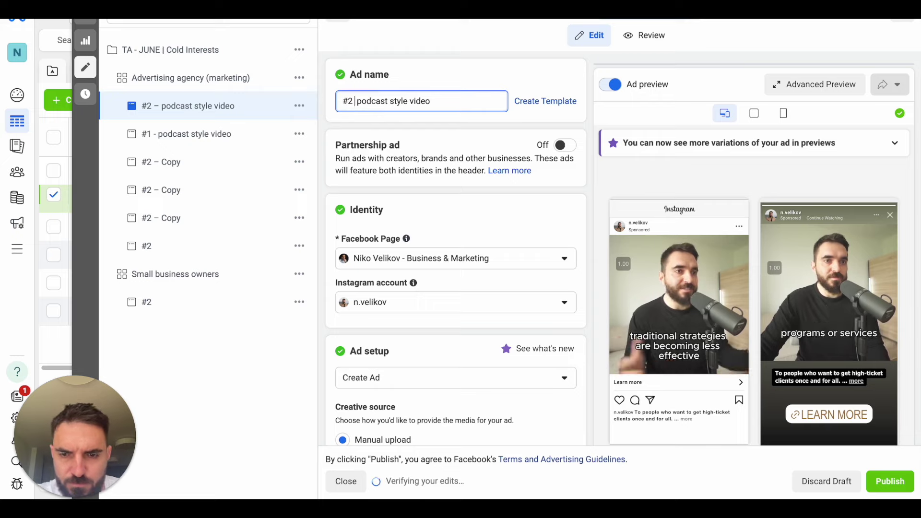
pyautogui.click(880, 486)
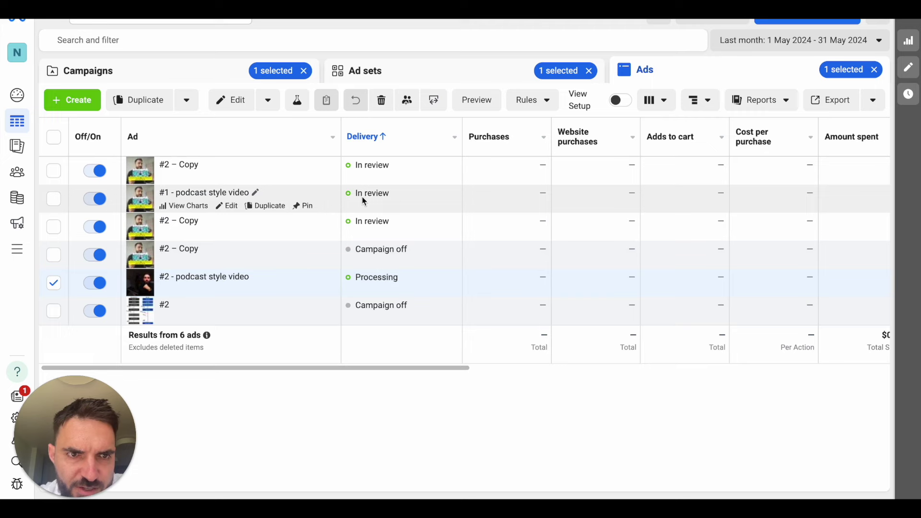
# Step: Open the "#2 – Copy" ad marked Campaign off for editing and rename it "#3 – podcast style video"
pyautogui.click(367, 228)
pyautogui.click(360, 252)
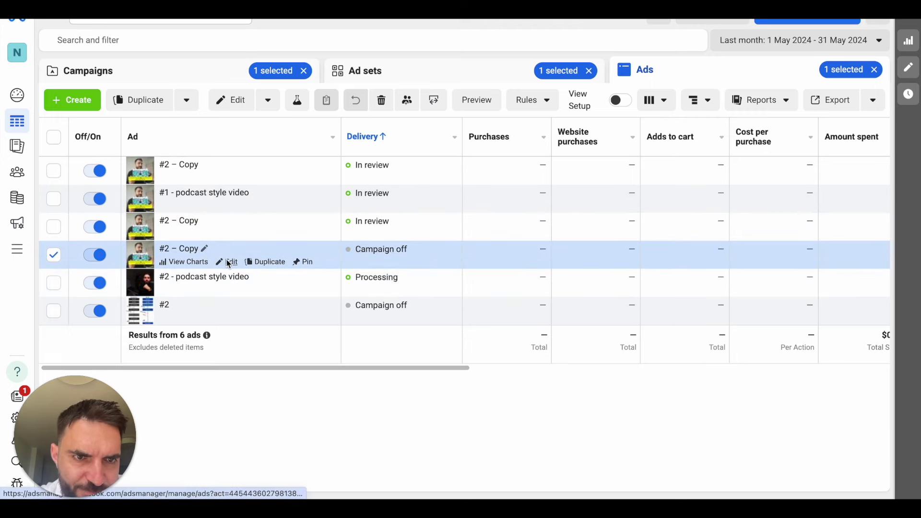
pyautogui.click(226, 261)
pyautogui.click(353, 102)
pyautogui.press('BackSpace')
pyautogui.write('3')
pyautogui.doubleClick(372, 101)
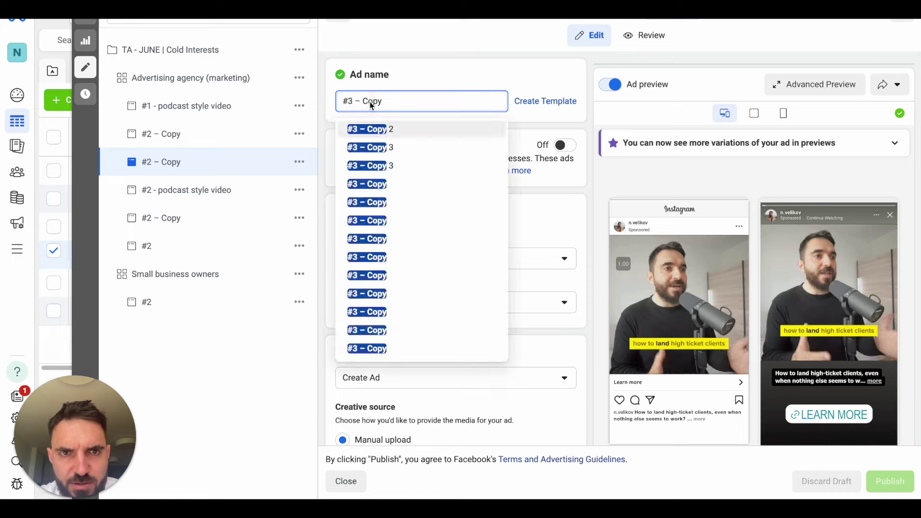
pyautogui.write('podcast')
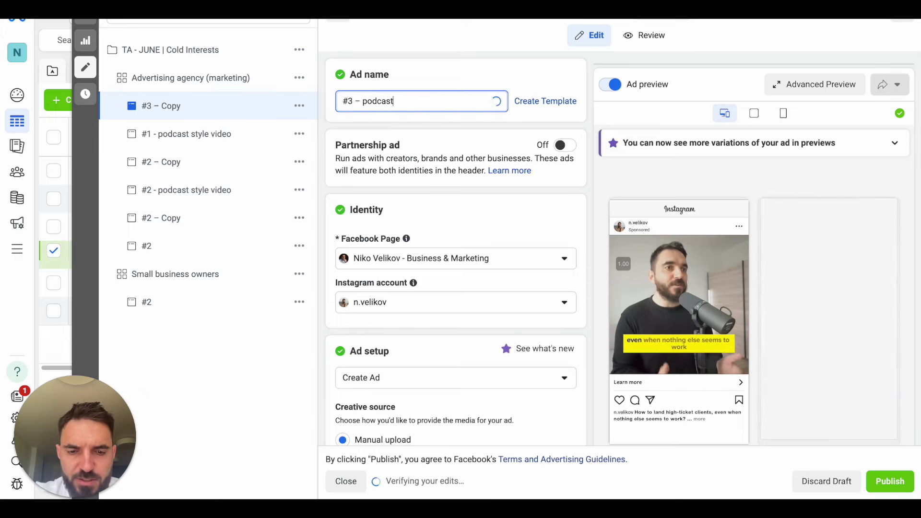
pyautogui.write(' style video')
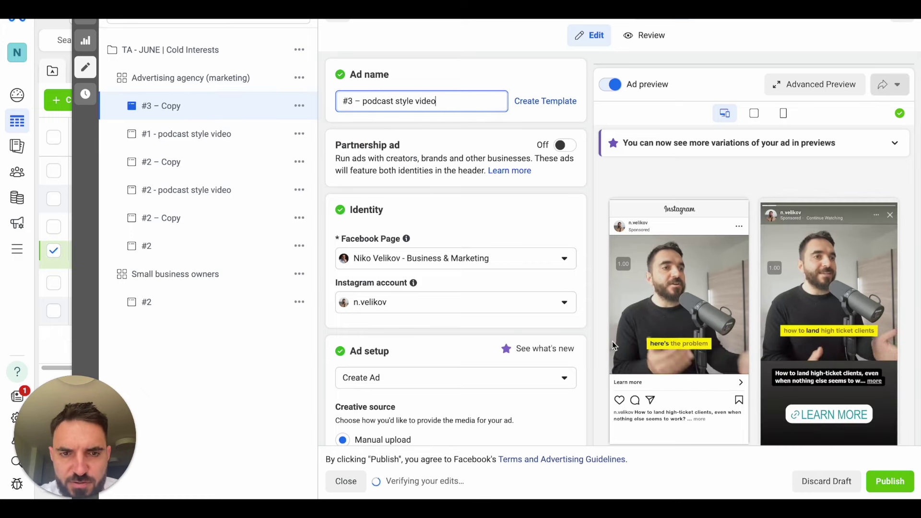
# Step: Copy the the-targeting-academy/special-offer link from the end of the primary text and set it as the ad source's website URL
pyautogui.scroll(-8, 504, 349)
pyautogui.scroll(6, 503, 349)
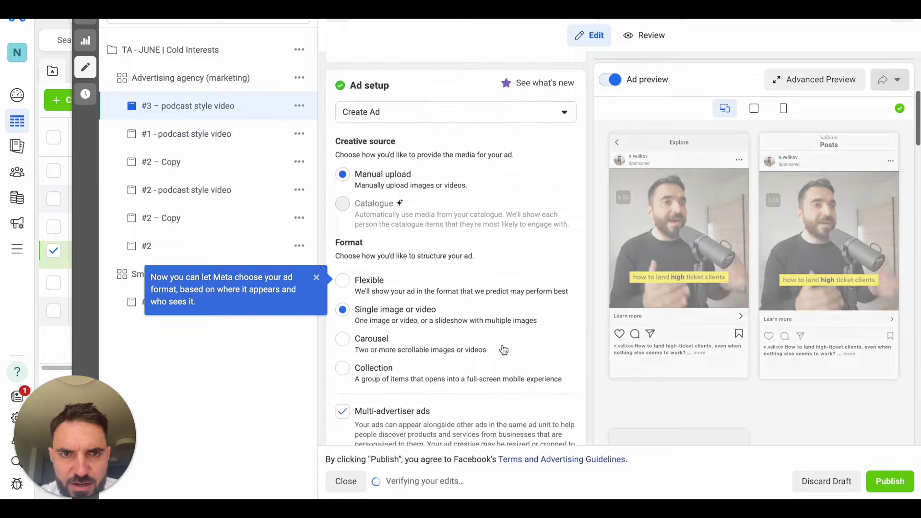
pyautogui.scroll(-6, 502, 349)
pyautogui.scroll(-10, 502, 349)
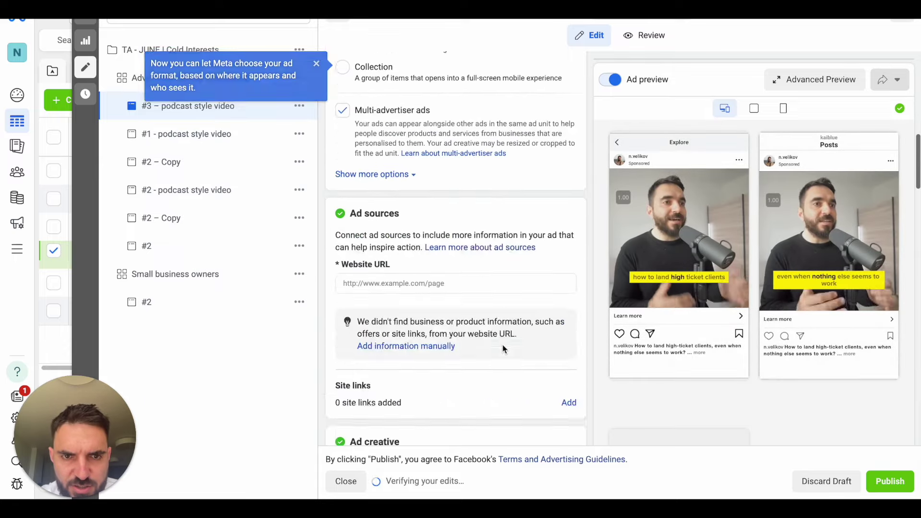
pyautogui.scroll(-2, 502, 344)
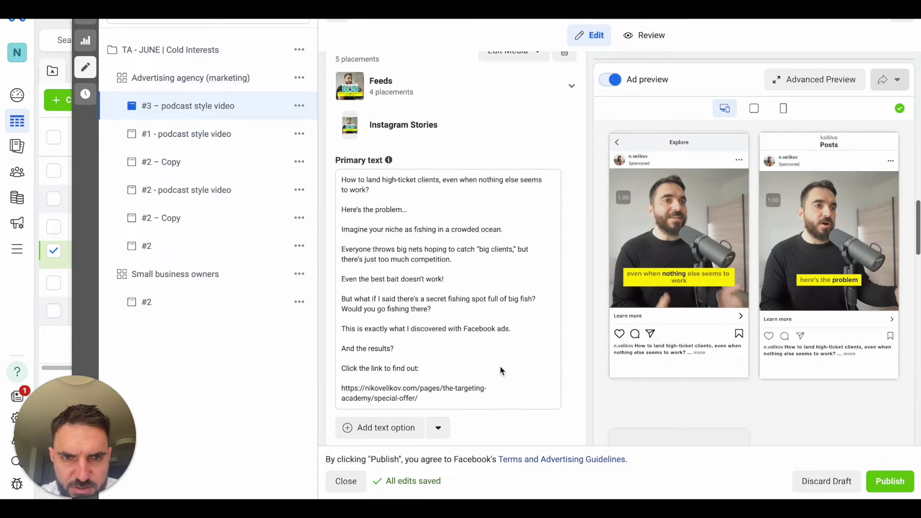
pyautogui.click(499, 368)
pyautogui.moveTo(445, 368); pyautogui.dragTo(539, 350)
pyautogui.scroll(-10, 538, 350)
pyautogui.hotkey('ctrl', 'v')
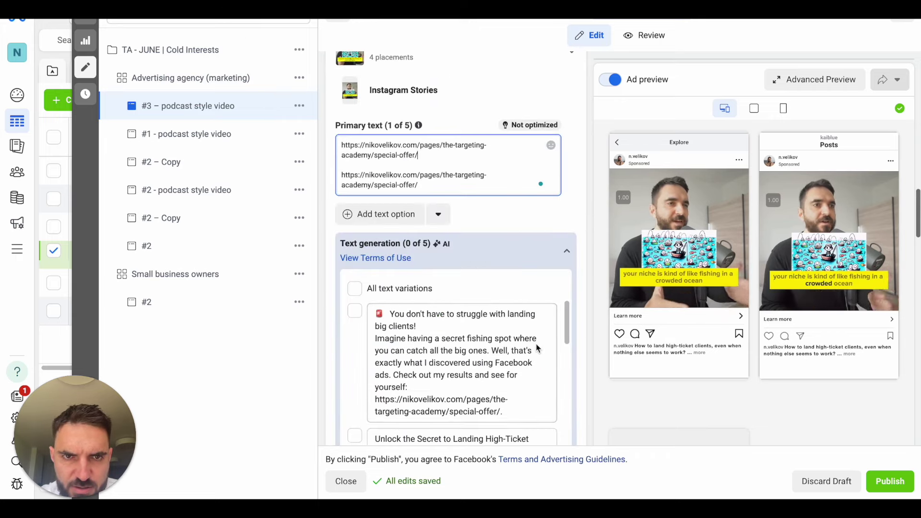
pyautogui.hotkey('ctrl', 'z')
pyautogui.scroll(10, 537, 348)
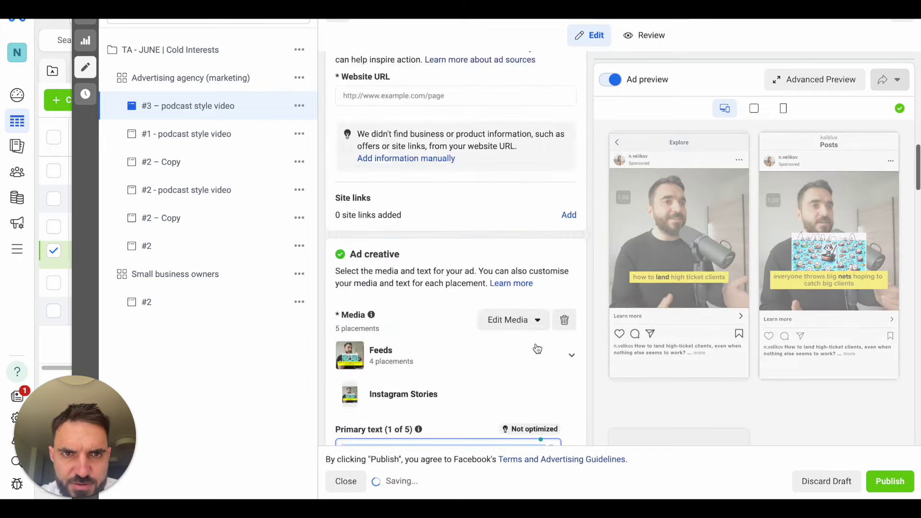
pyautogui.click(458, 333)
pyautogui.hotkey('ctrl', 'v')
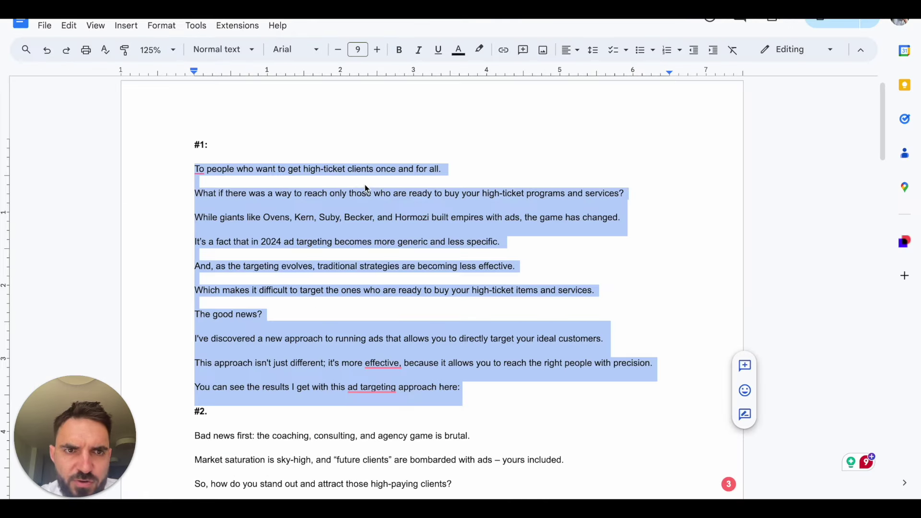
# Step: Copy the #1 ad copy from the Google Docs document and replace the ad's primary text with it, without a leading blank line
pyautogui.click(359, 200)
pyautogui.moveTo(471, 393); pyautogui.dragTo(196, 164)
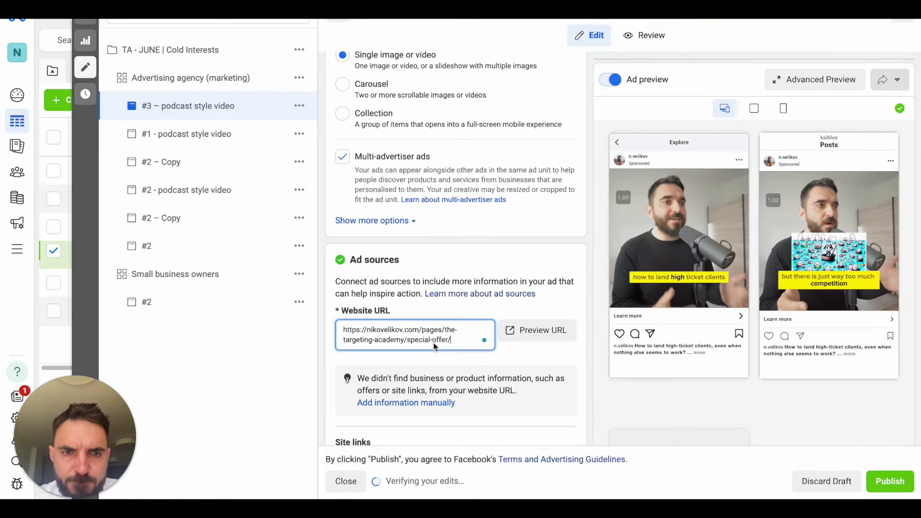
pyautogui.scroll(8, 433, 343)
pyautogui.scroll(-14, 412, 305)
pyautogui.click(412, 302)
pyautogui.hotkey('ctrl', 'a')
pyautogui.hotkey('ctrl', 'v')
pyautogui.click(342, 261)
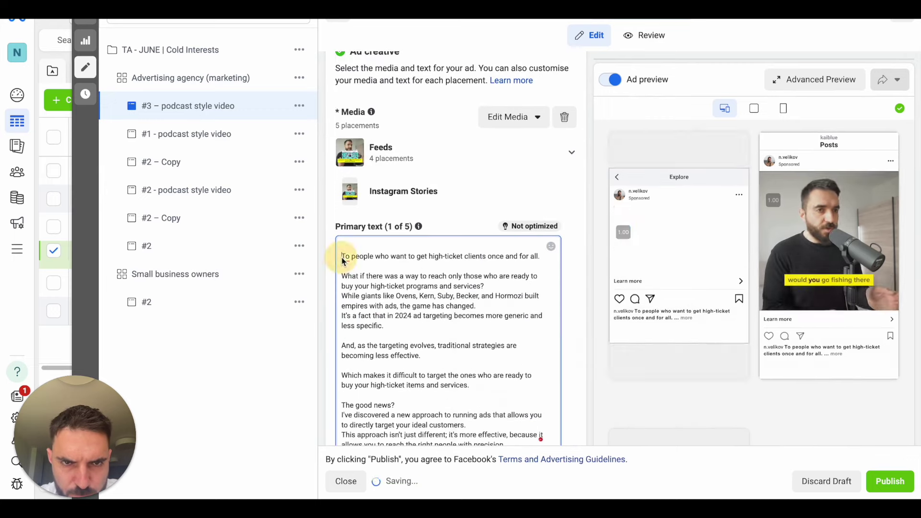
pyautogui.press('BackSpace')
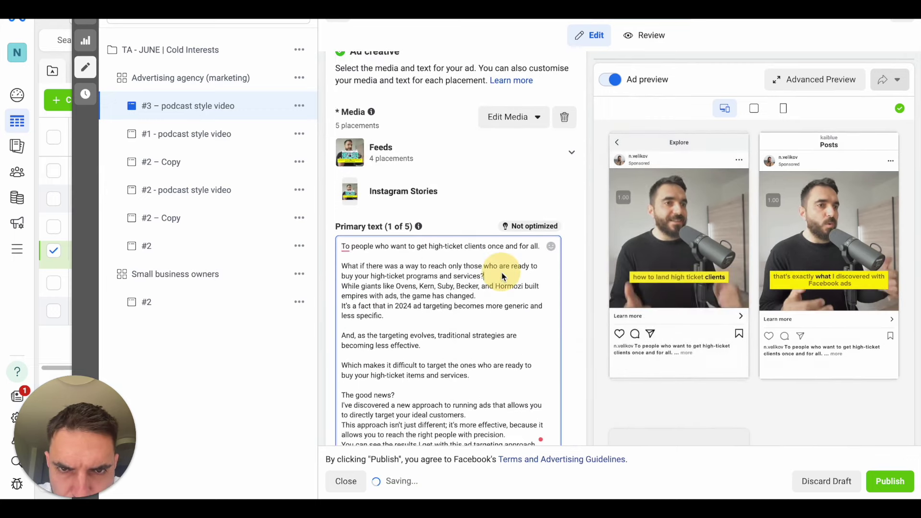
# Step: Insert blank lines before the "While giants like" and "It's a fact that in 2024" paragraphs of the primary text
pyautogui.press('Return')
pyautogui.click(499, 302)
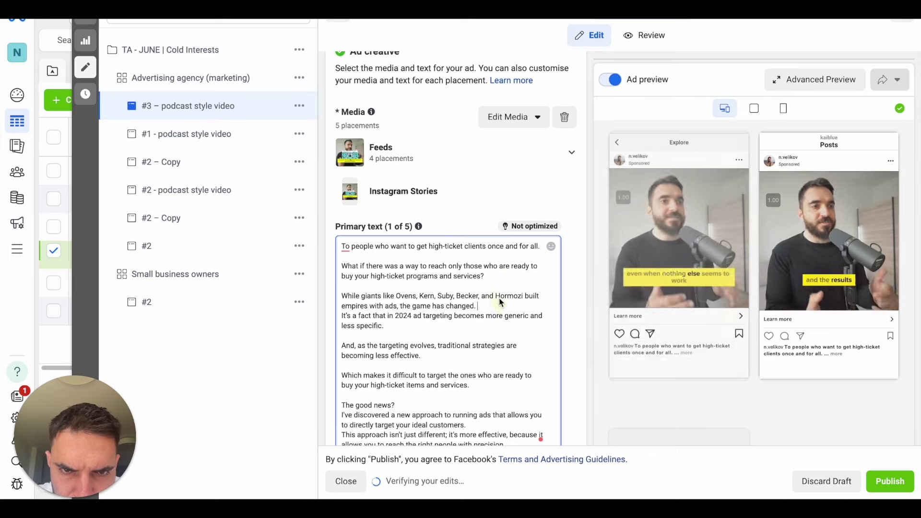
pyautogui.press('Return')
# Step: Delete the first two paragraphs of the primary text so it starts with "While giants like"
pyautogui.moveTo(489, 286); pyautogui.dragTo(341, 214)
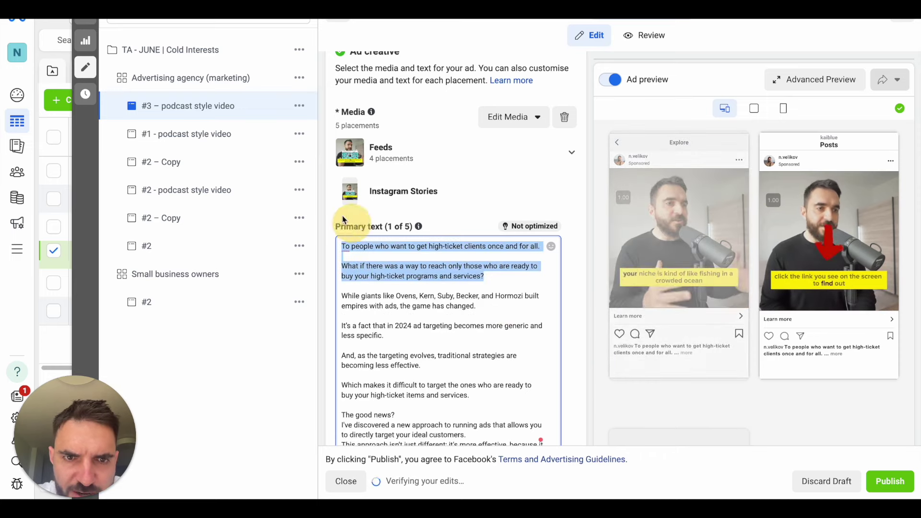
pyautogui.press('BackSpace')
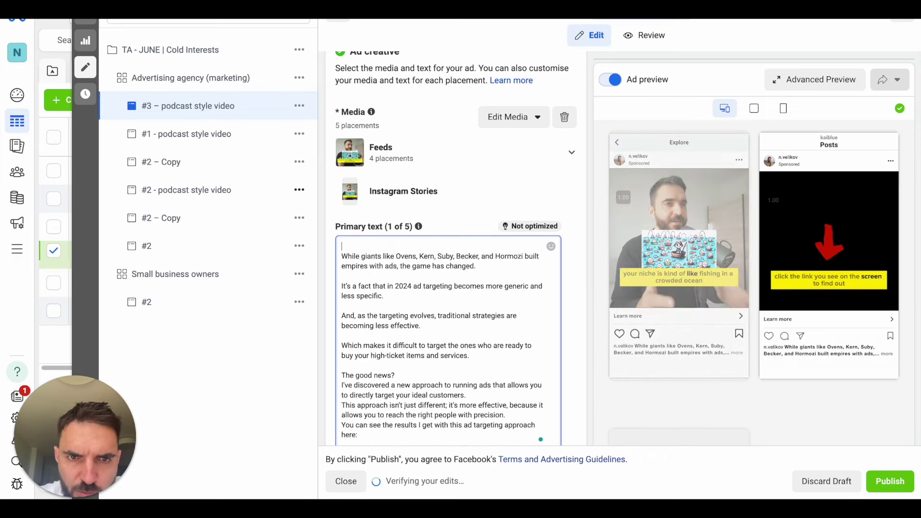
pyautogui.click(342, 276)
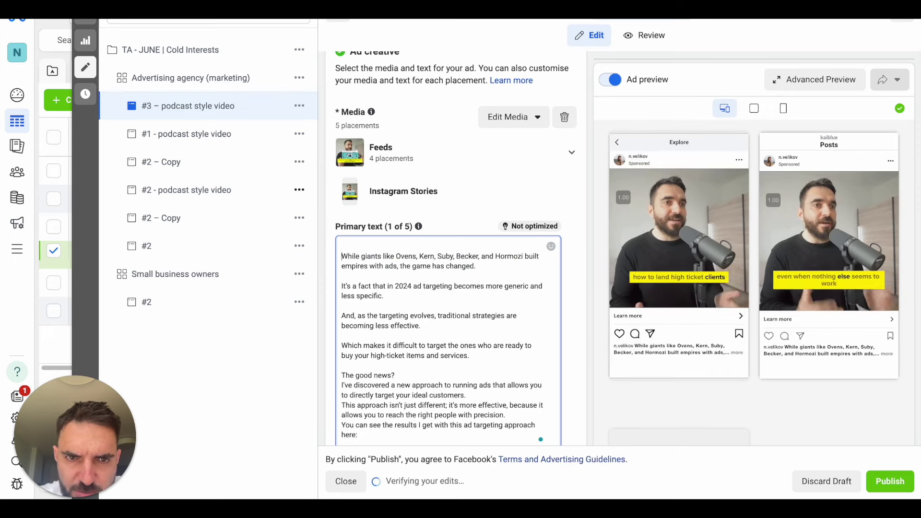
pyautogui.press('BackSpace')
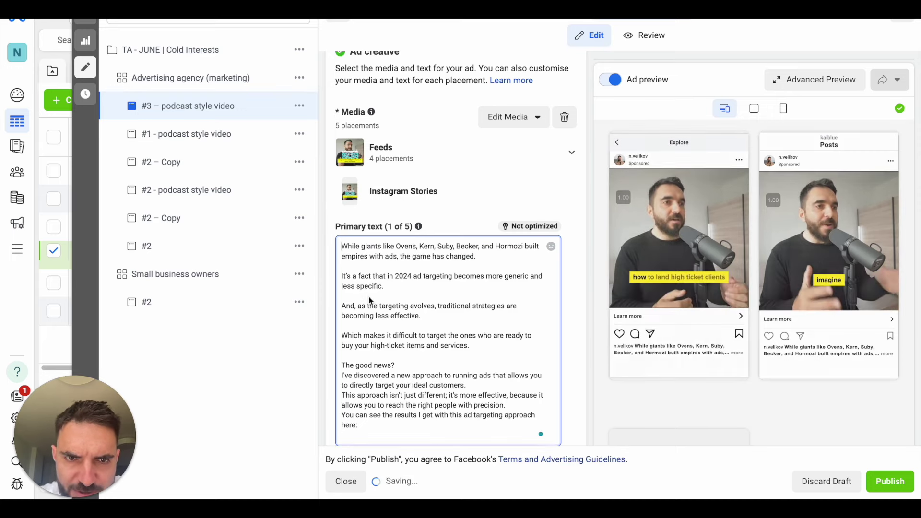
# Step: Insert blank lines after "The good news?" and between the remaining paragraphs at the end of the primary text
pyautogui.click(402, 366)
pyautogui.press('Return')
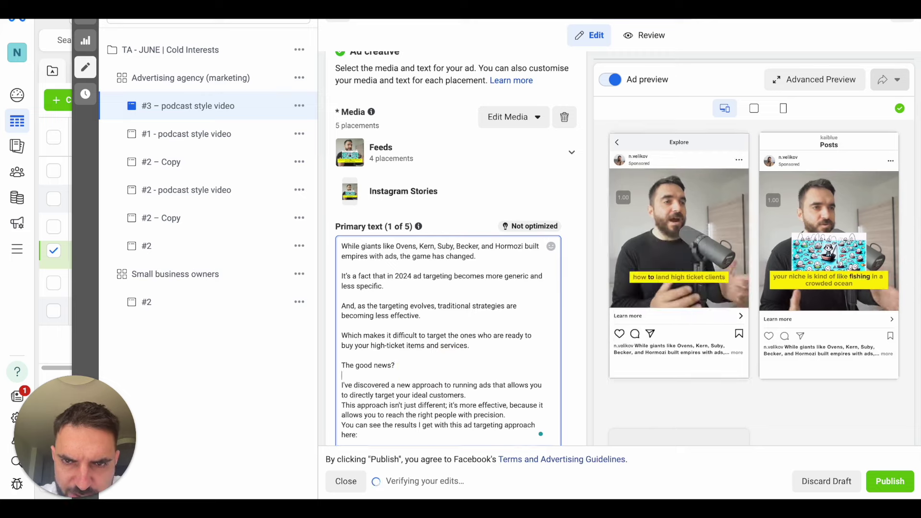
pyautogui.click(470, 395)
pyautogui.press('Return')
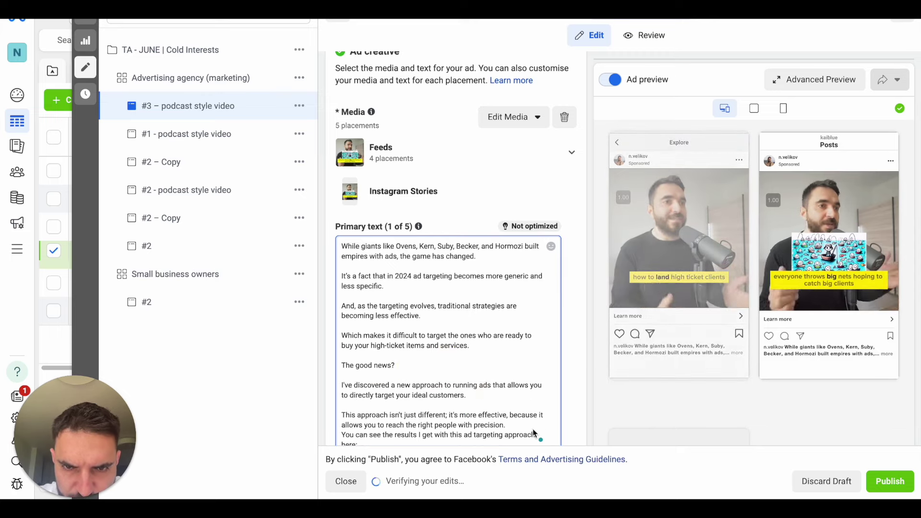
pyautogui.click(518, 428)
pyautogui.press('Return')
pyautogui.scroll(-2, 518, 428)
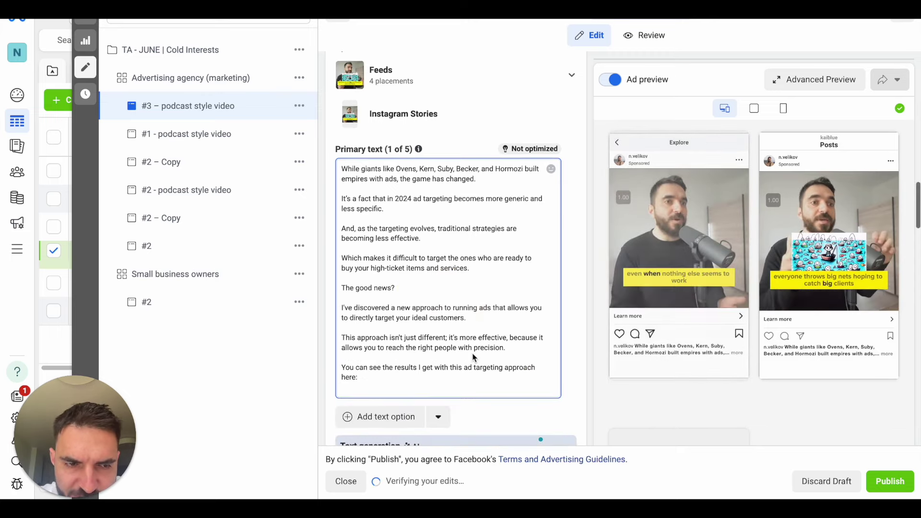
# Step: Copy the destination's website URL and add it on its own line at the end of the primary text
pyautogui.scroll(-10, 473, 355)
pyautogui.scroll(-8, 473, 357)
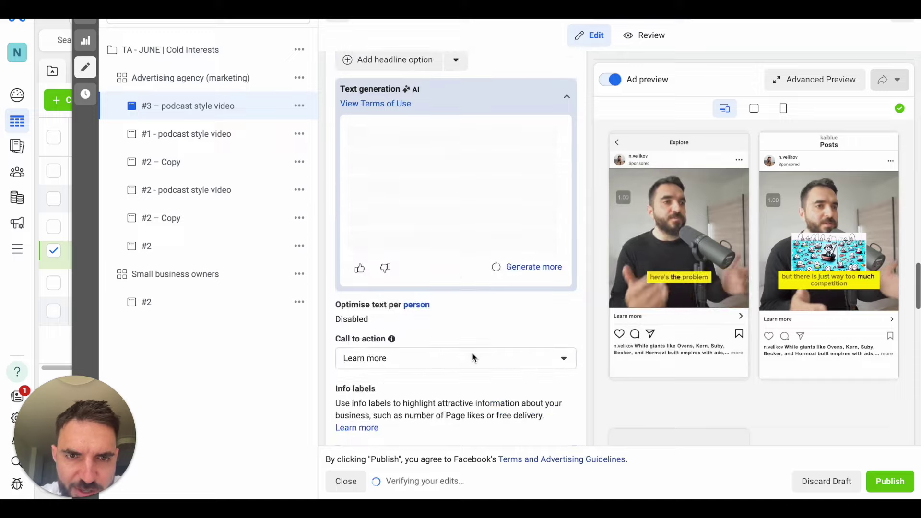
pyautogui.scroll(-6, 473, 355)
pyautogui.scroll(-7, 382, 257)
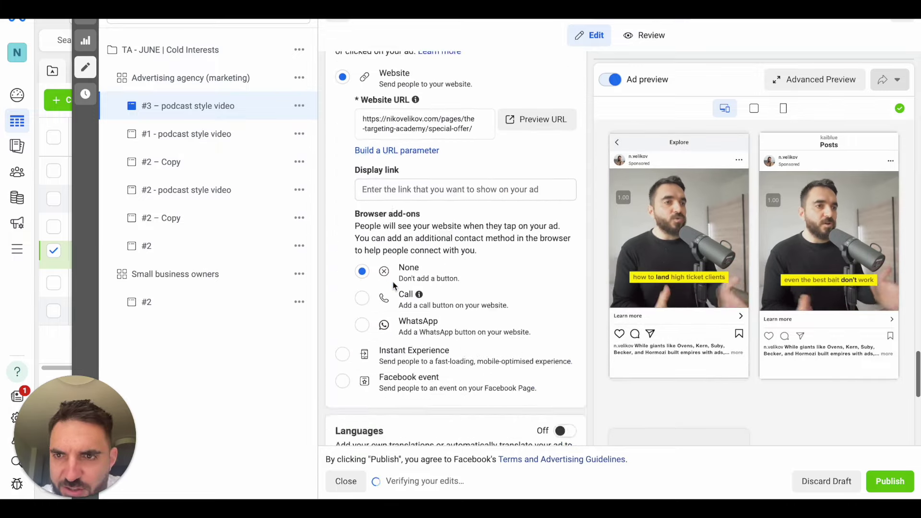
pyautogui.scroll(5, 392, 282)
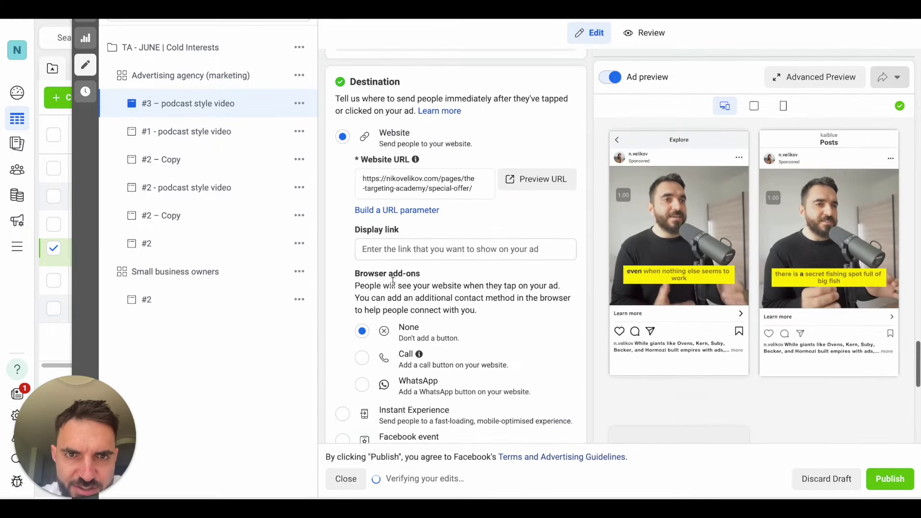
pyautogui.tripleClick(402, 185)
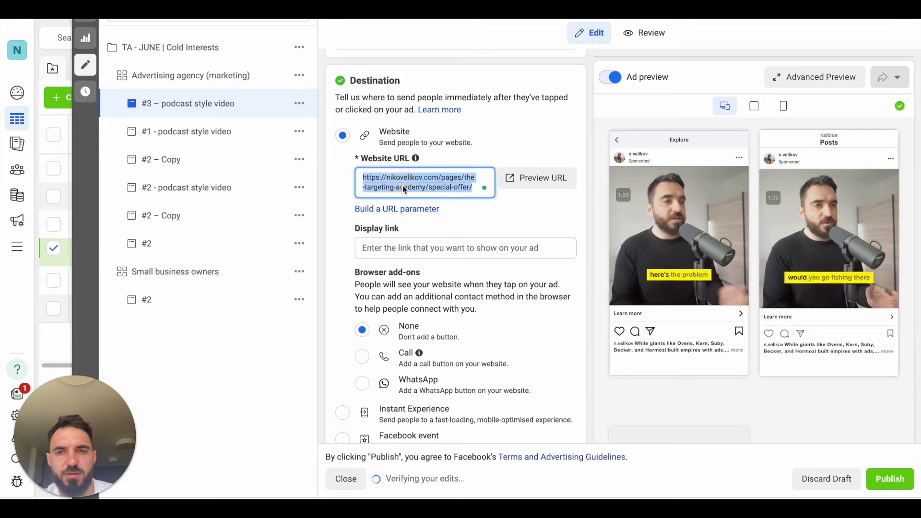
pyautogui.scroll(10, 402, 185)
pyautogui.scroll(5, 402, 185)
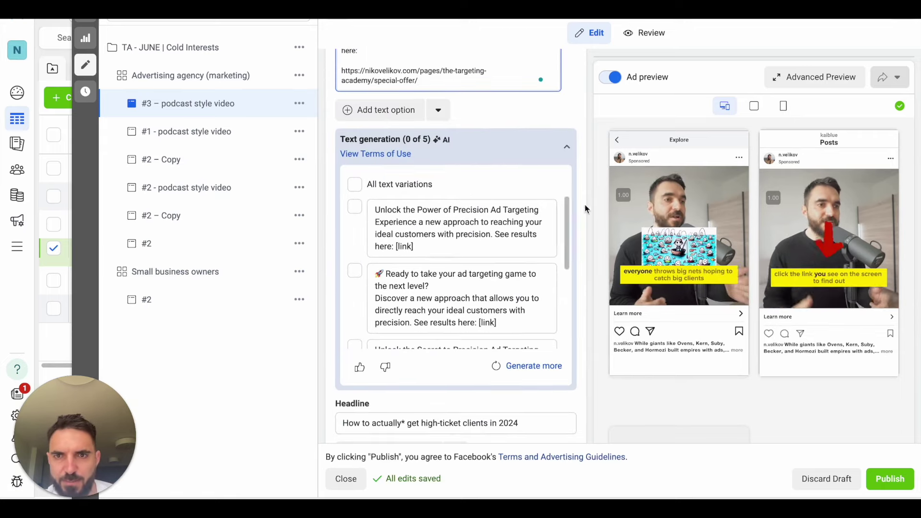
# Step: Remove the ad's current media and start adding a new video to the ad creative
pyautogui.scroll(5, 497, 157)
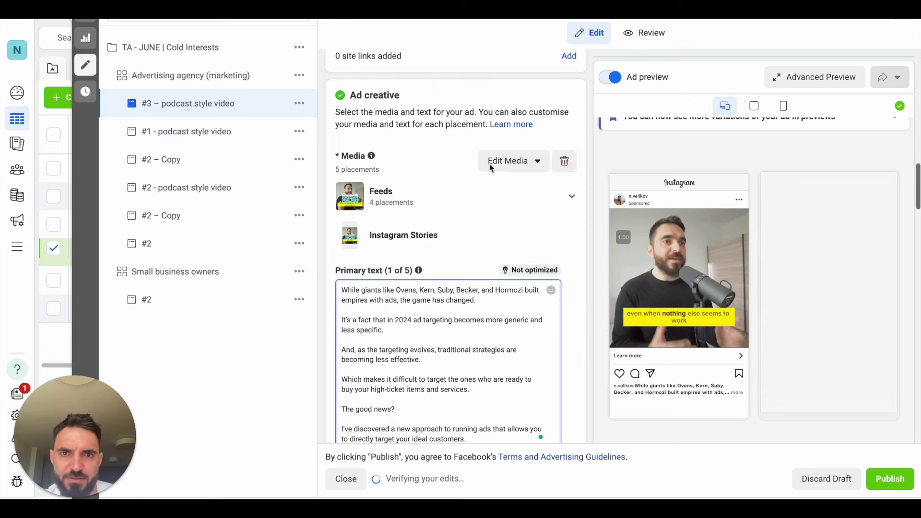
pyautogui.click(565, 161)
pyautogui.click(398, 171)
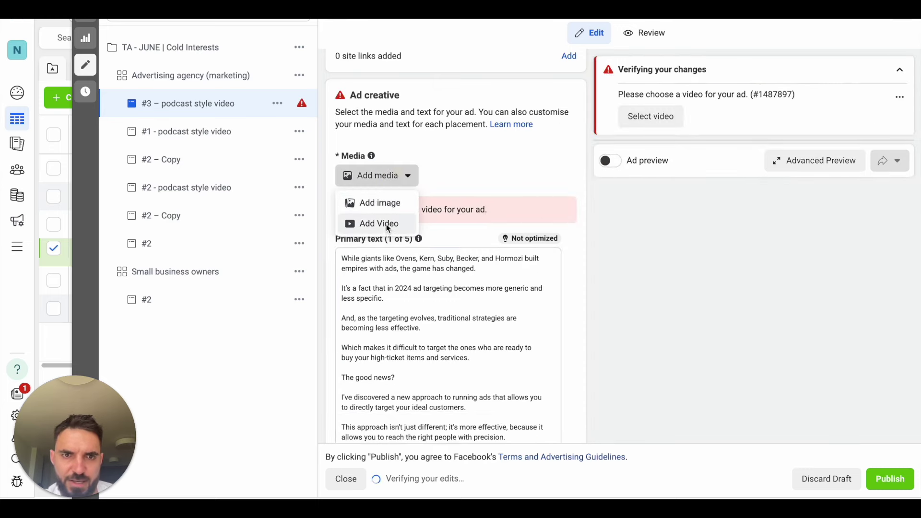
pyautogui.click(388, 225)
# Step: Choose the second account video in the first row, keeping its full length and the original crops for Stories and Feeds
pyautogui.click(336, 187)
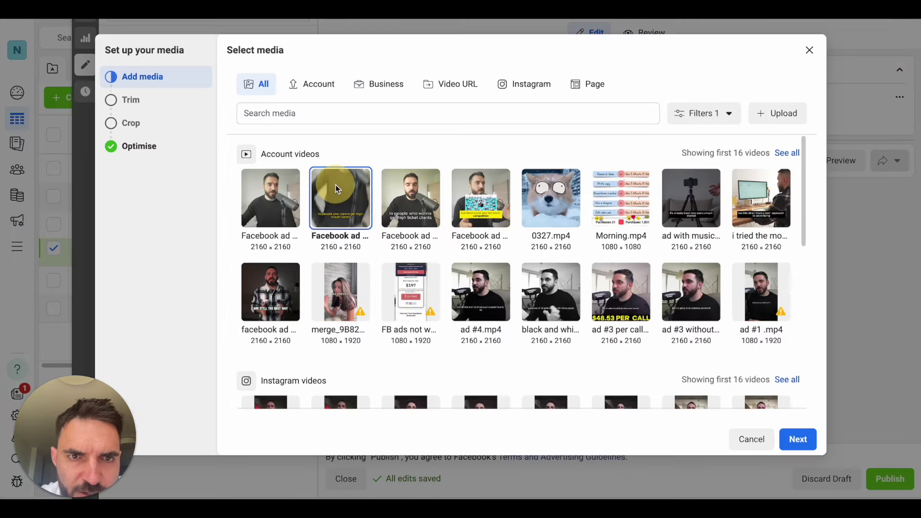
pyautogui.click(798, 439)
pyautogui.click(241, 358)
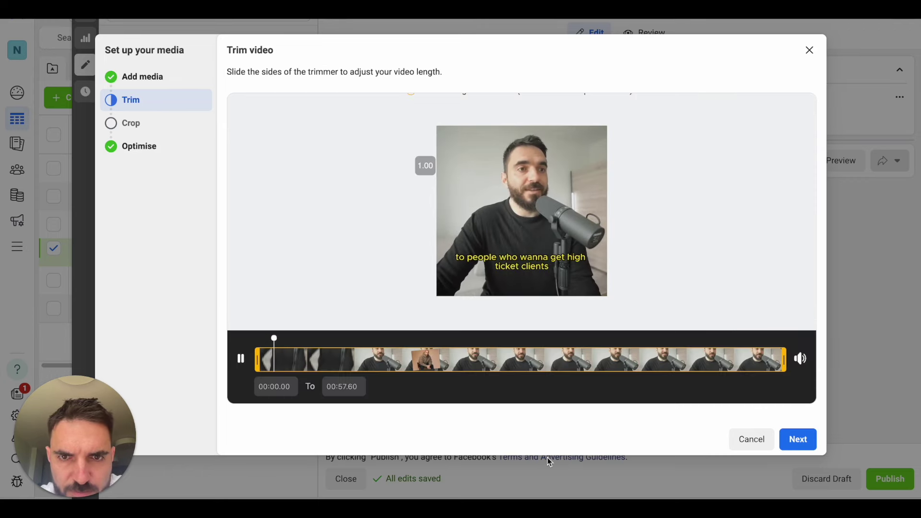
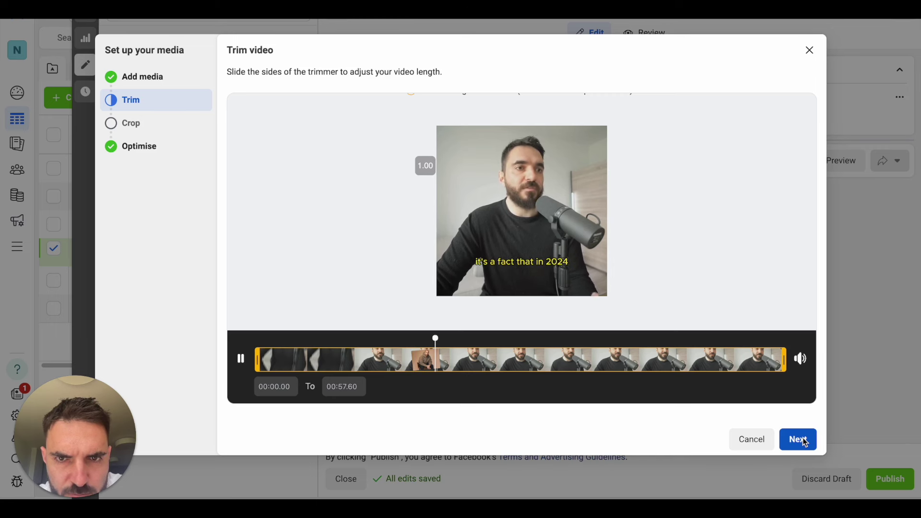
pyautogui.click(806, 443)
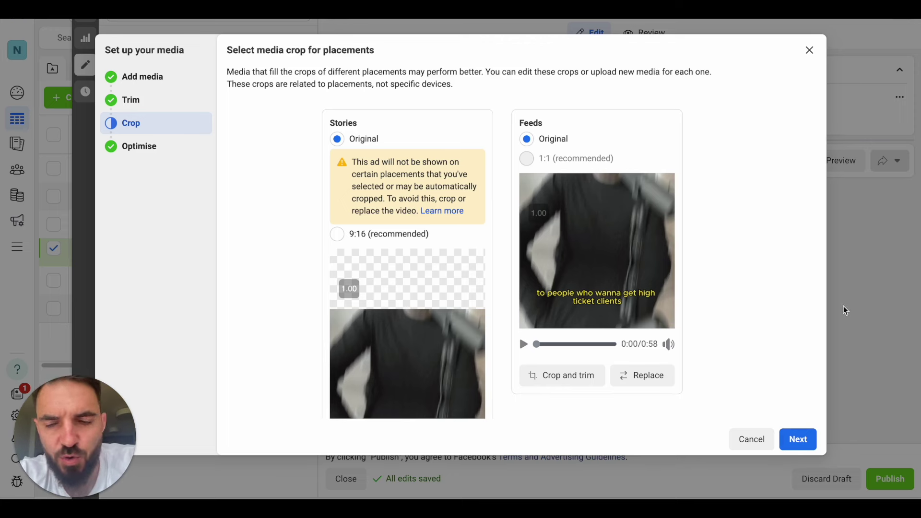
pyautogui.click(806, 438)
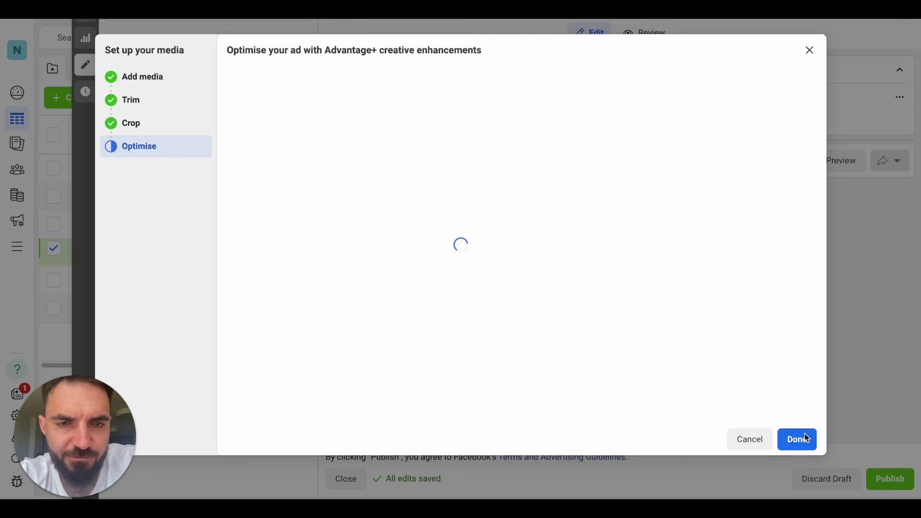
# Step: Turn off all Advantage+ creative optimisations and finish the media setup
pyautogui.click(239, 160)
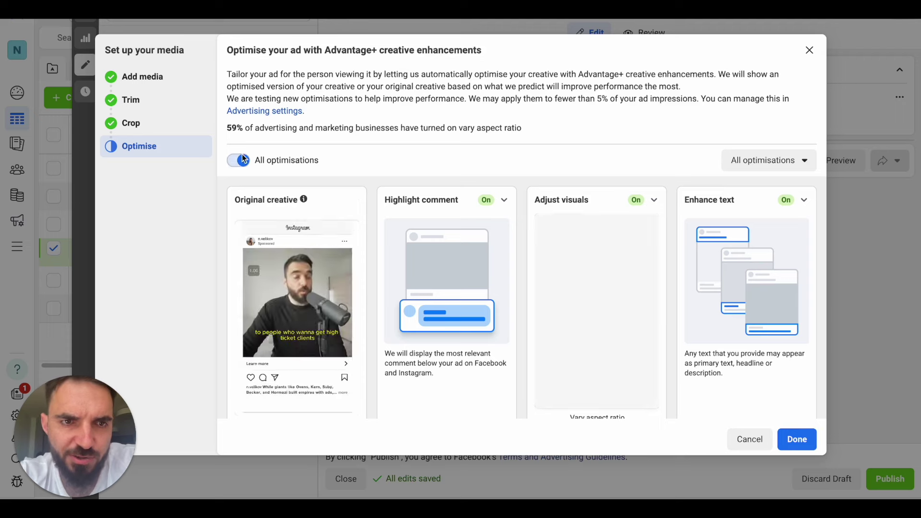
pyautogui.scroll(-3, 378, 243)
pyautogui.scroll(3, 409, 243)
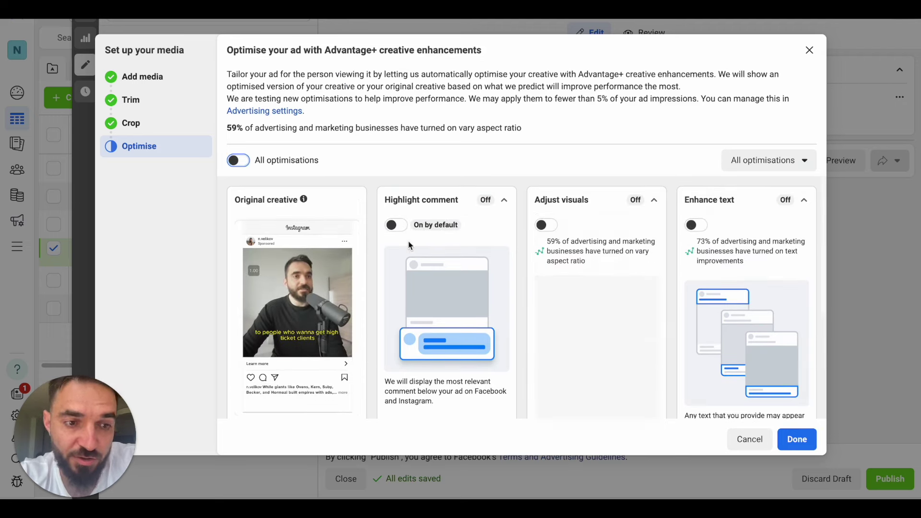
pyautogui.click(808, 439)
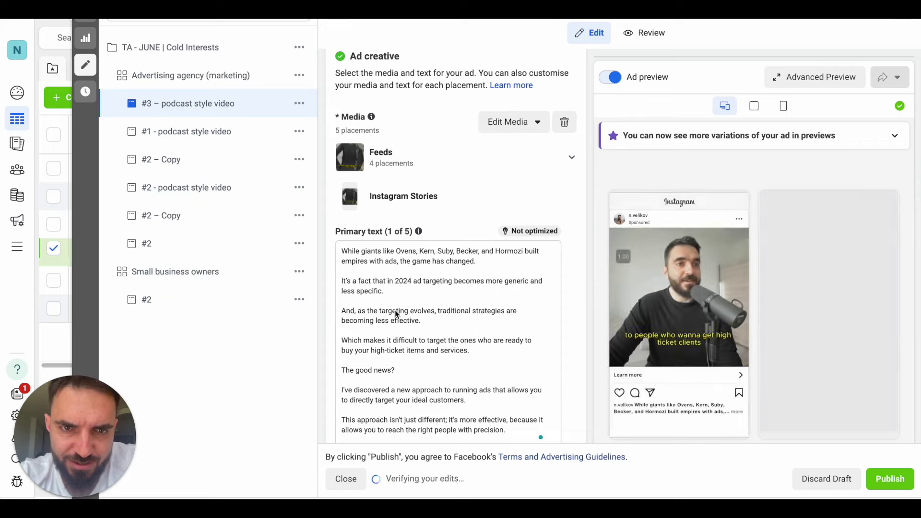
# Step: Review the primary text, the AI-generated text variations and the headline of the ad
pyautogui.scroll(-5, 386, 275)
pyautogui.scroll(-7, 387, 279)
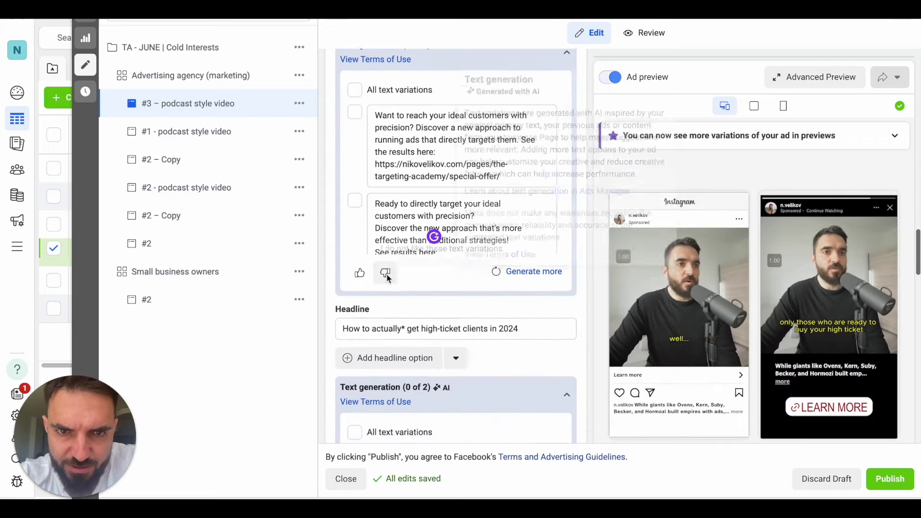
pyautogui.scroll(5, 429, 184)
pyautogui.scroll(3, 430, 184)
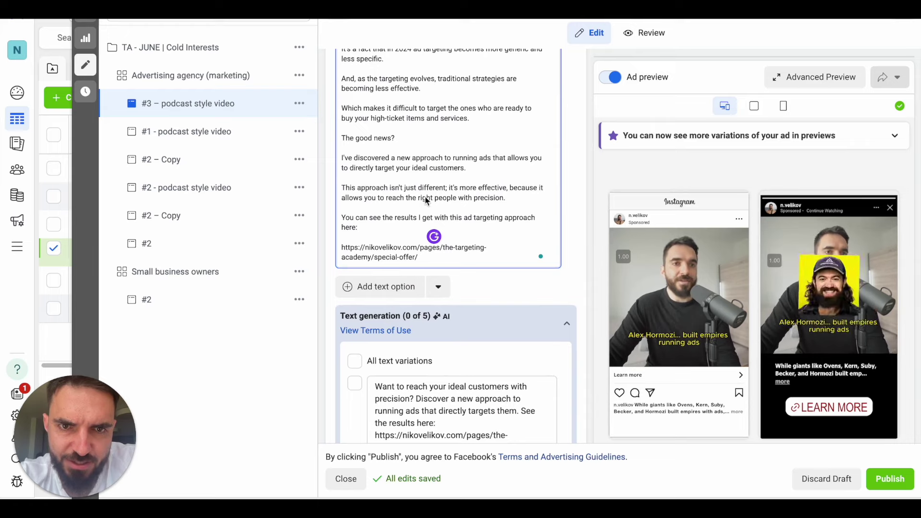
pyautogui.tripleClick(332, 166)
pyautogui.scroll(-8, 421, 225)
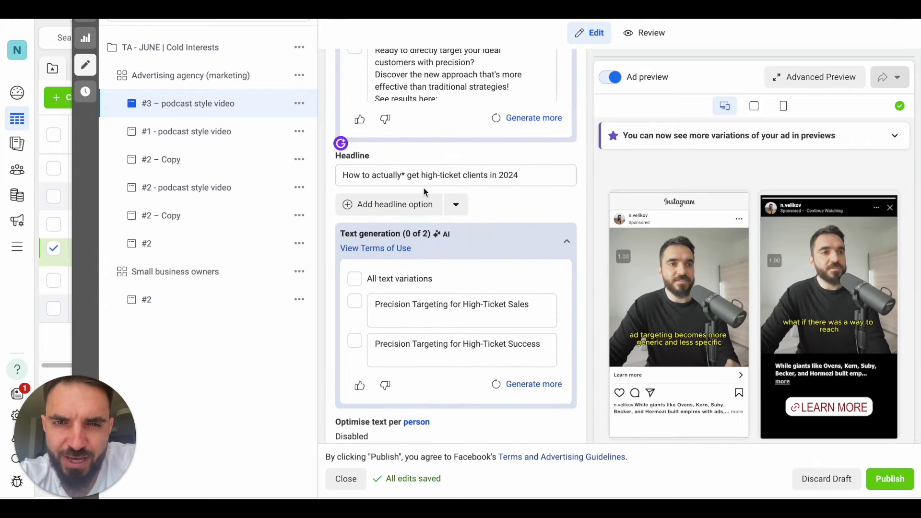
pyautogui.scroll(4, 509, 184)
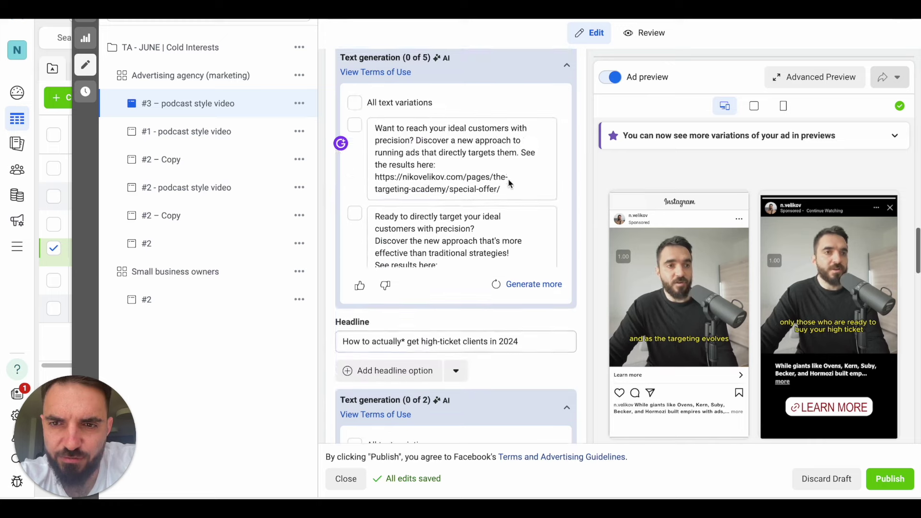
pyautogui.scroll(8, 510, 184)
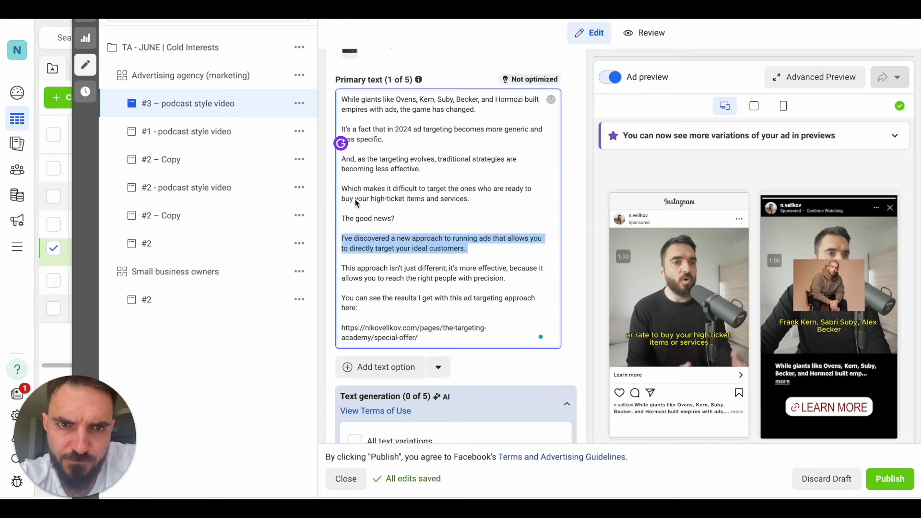
pyautogui.scroll(-2, 354, 200)
pyautogui.scroll(-8, 355, 200)
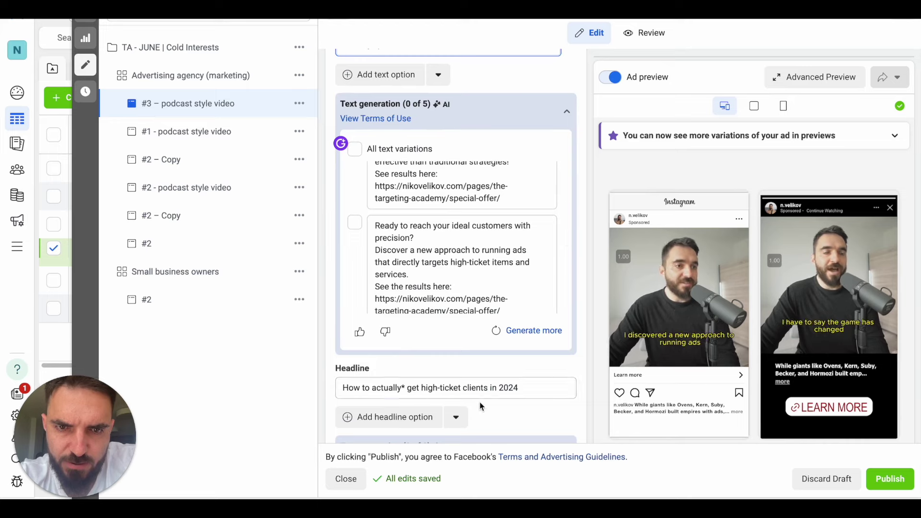
# Step: Change the headline to "Get high-ticket clients once and for all (2024 edition)"
pyautogui.click(411, 392)
pyautogui.moveTo(411, 390); pyautogui.dragTo(320, 387)
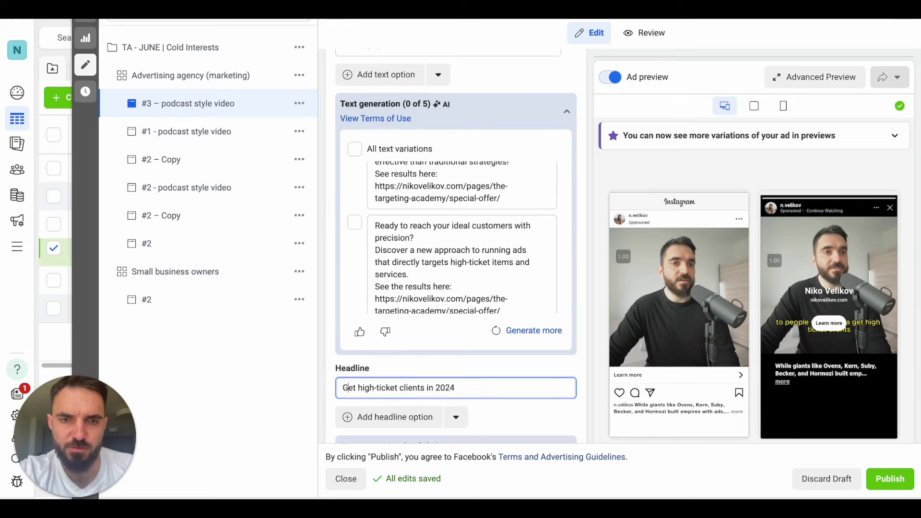
pyautogui.click(426, 391)
pyautogui.write('once and for a ')
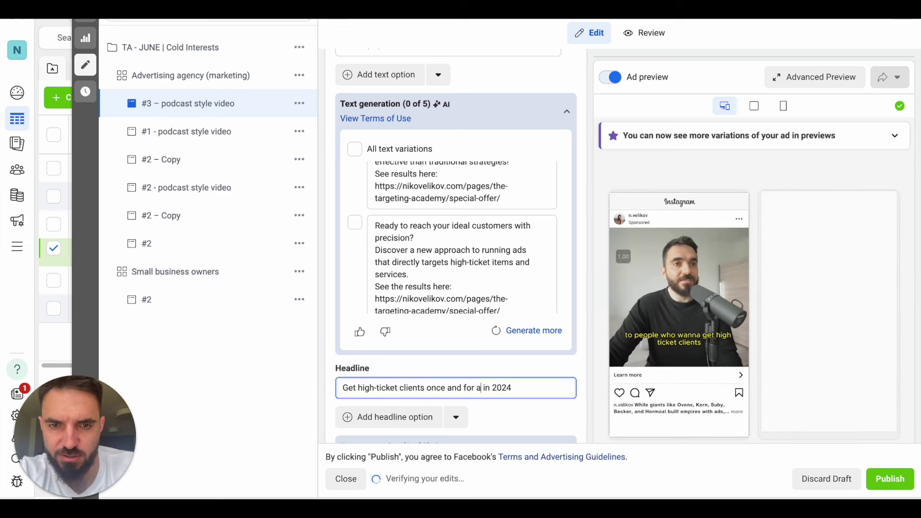
pyautogui.write('ll')
pyautogui.doubleClick(490, 388)
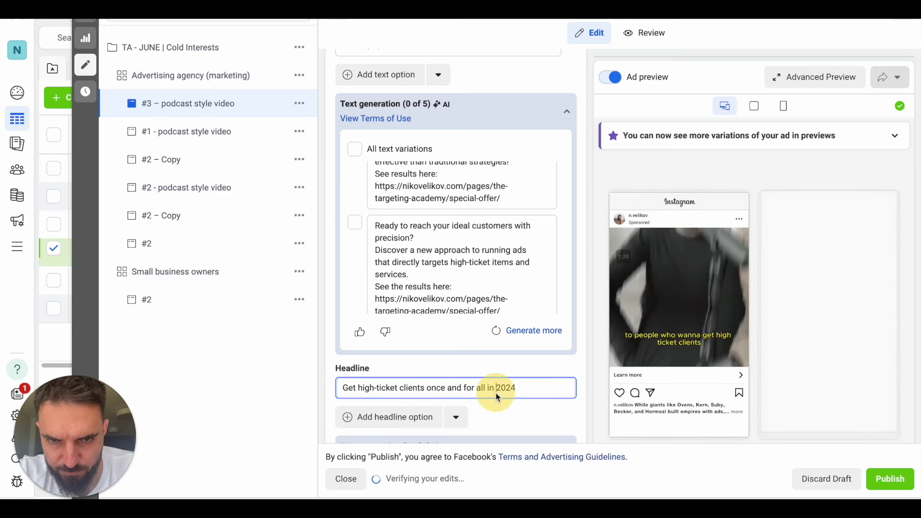
pyautogui.press('BackSpace')
pyautogui.write('(')
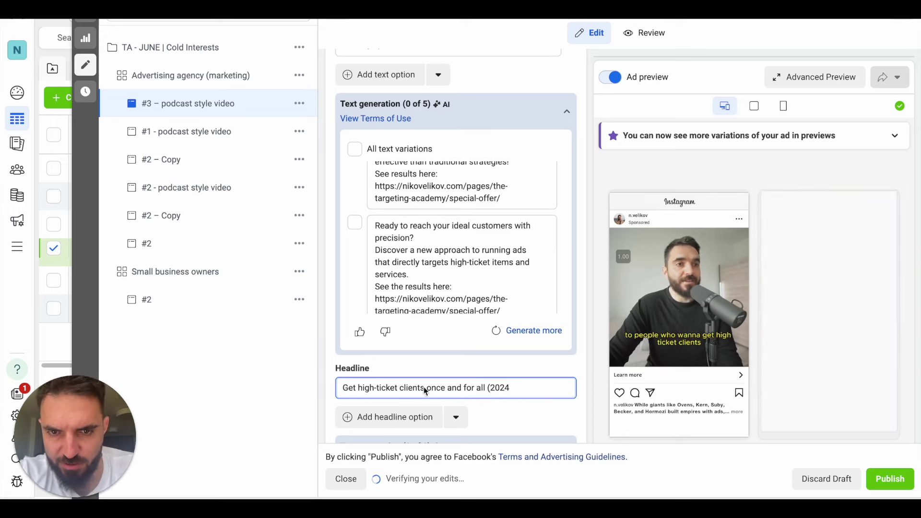
pyautogui.click(532, 396)
pyautogui.write('edition')
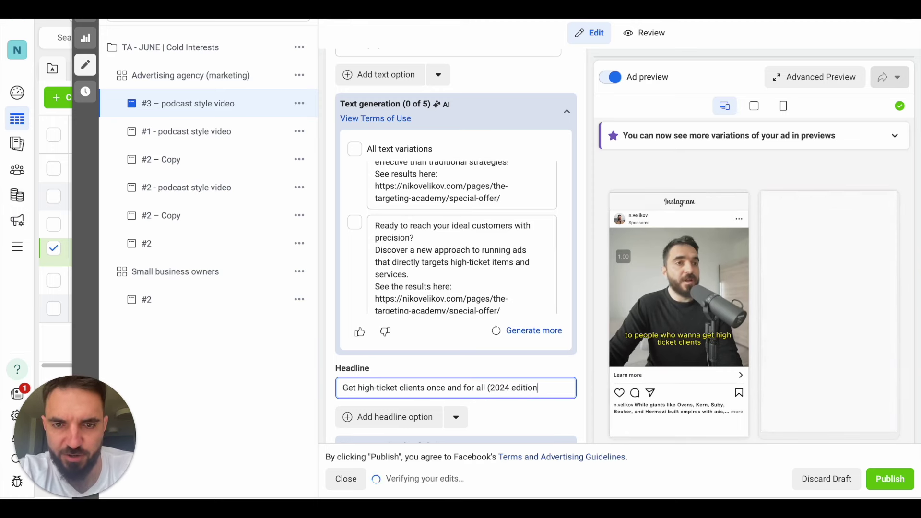
pyautogui.write(')')
# Step: Check the remaining text variations and publish the #3 – podcast style video ad
pyautogui.scroll(1, 468, 267)
pyautogui.scroll(-3, 462, 263)
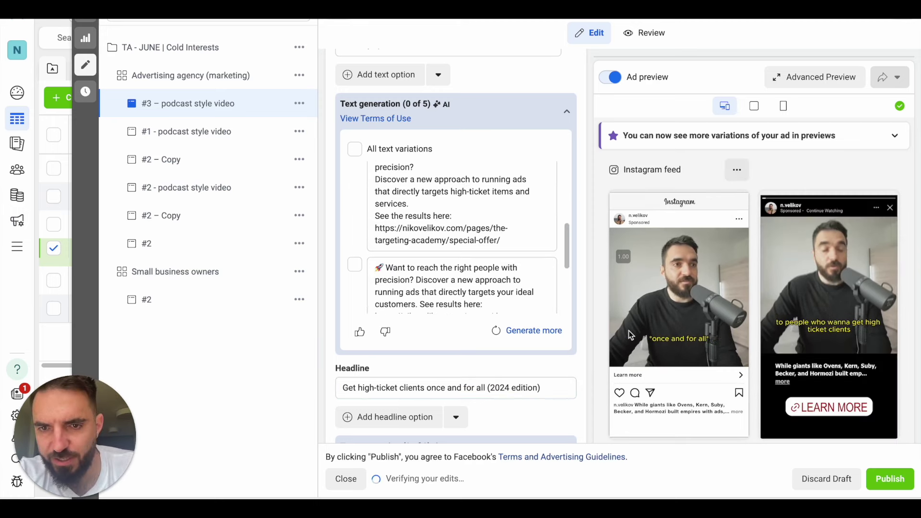
pyautogui.scroll(-10, 468, 301)
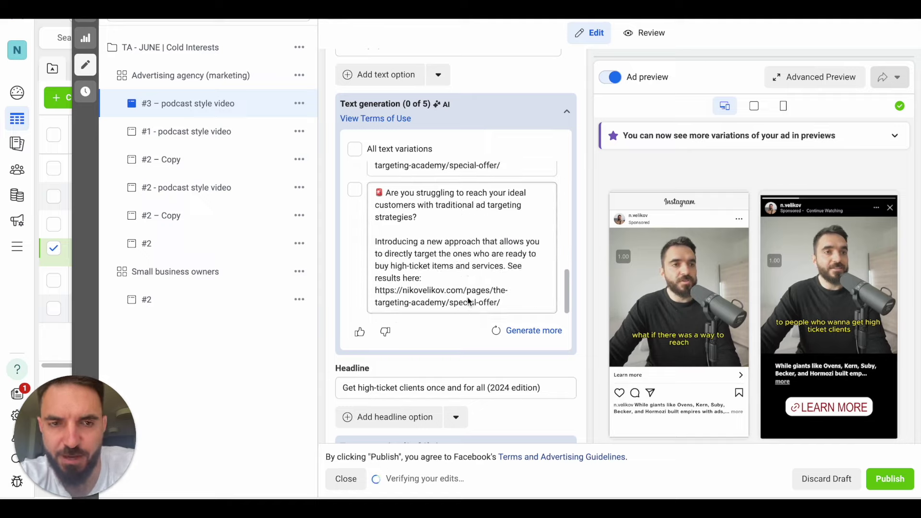
pyautogui.scroll(10, 548, 362)
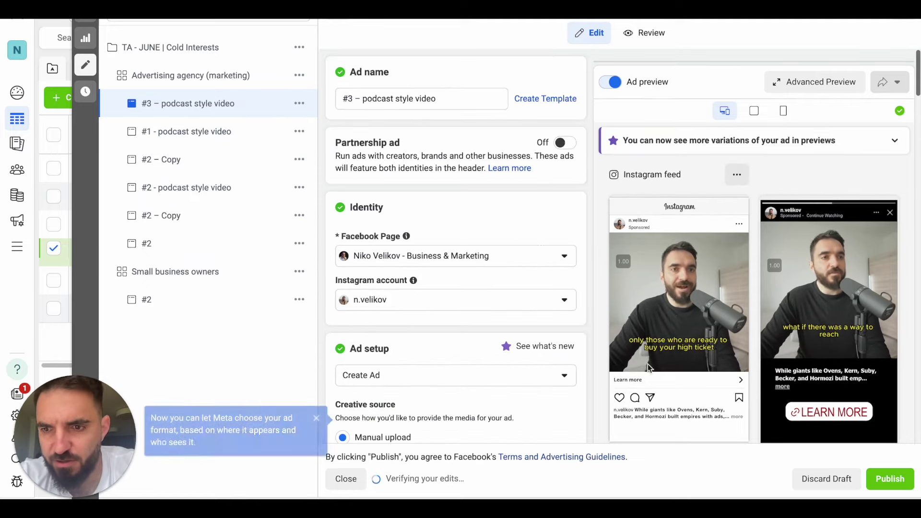
pyautogui.click(893, 480)
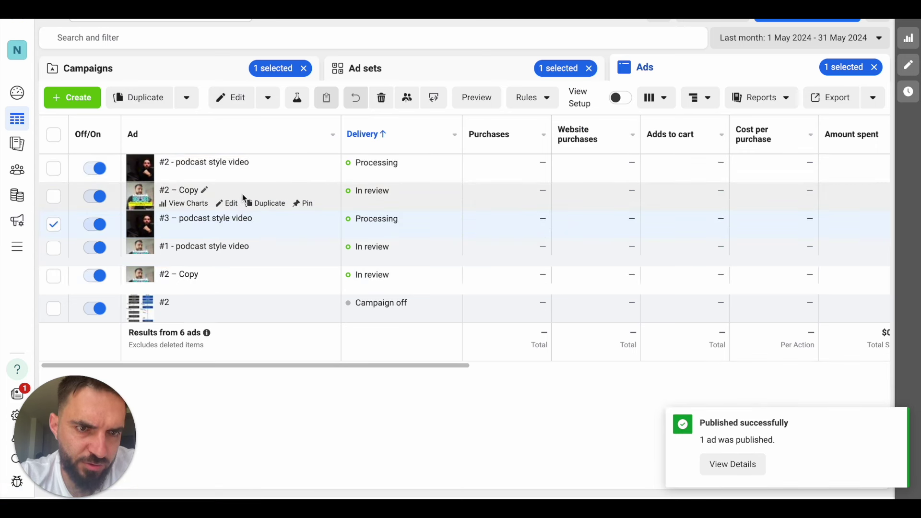
# Step: Open the upper "#2 – Copy" ad for editing and rename it "#4 - image and video"
pyautogui.click(243, 196)
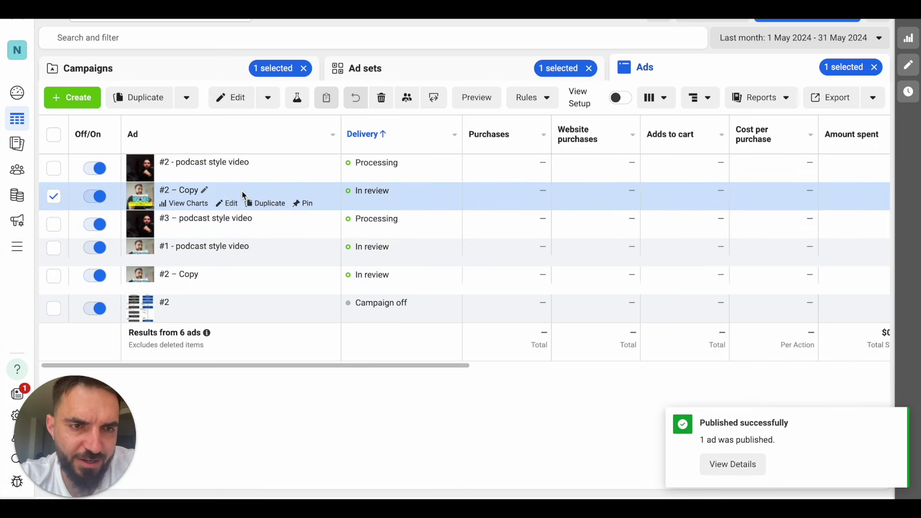
pyautogui.click(229, 203)
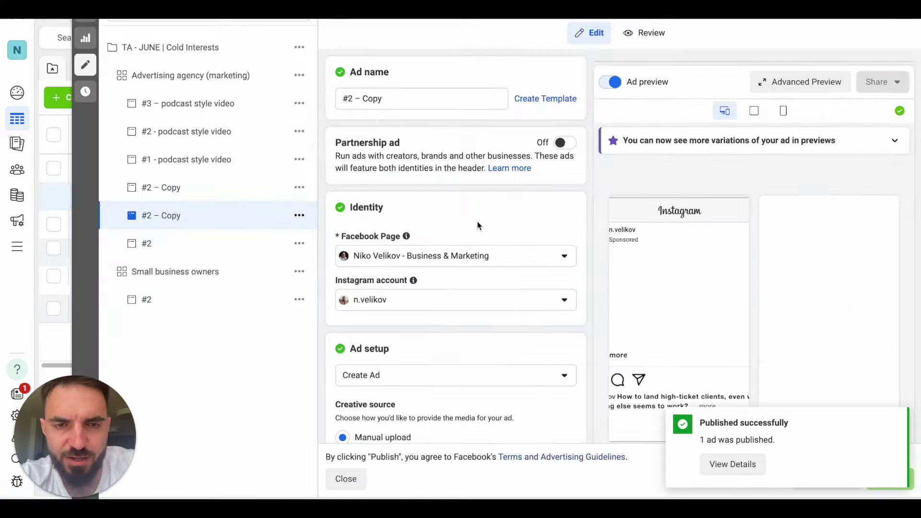
pyautogui.doubleClick(374, 99)
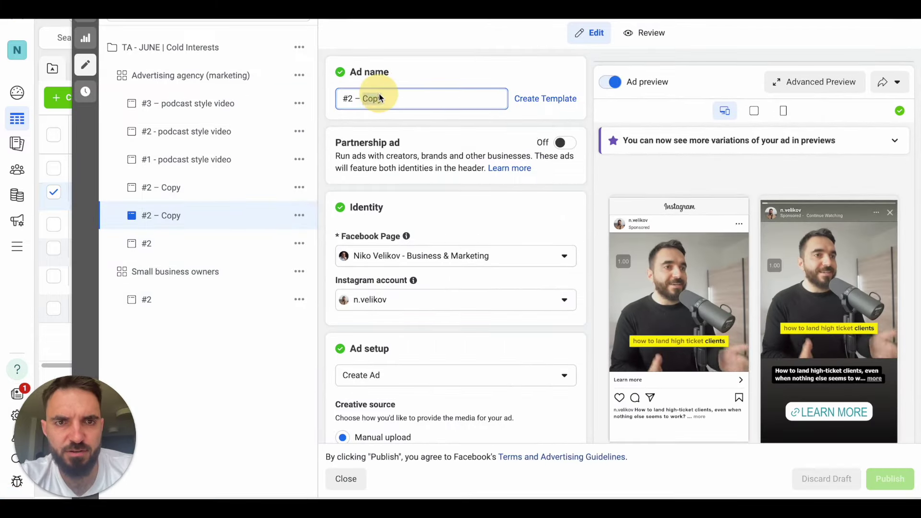
pyautogui.press('BackSpace')
pyautogui.press('BackSpace')
pyautogui.press('BackSpace')
pyautogui.press('BackSpace')
pyautogui.press('BackSpace')
pyautogui.write('4 - o')
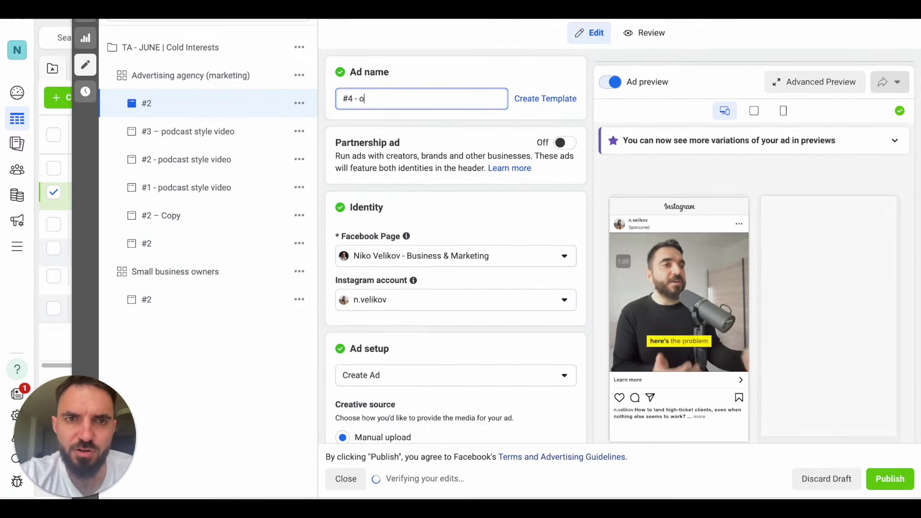
pyautogui.press('BackSpace')
pyautogui.write('image and')
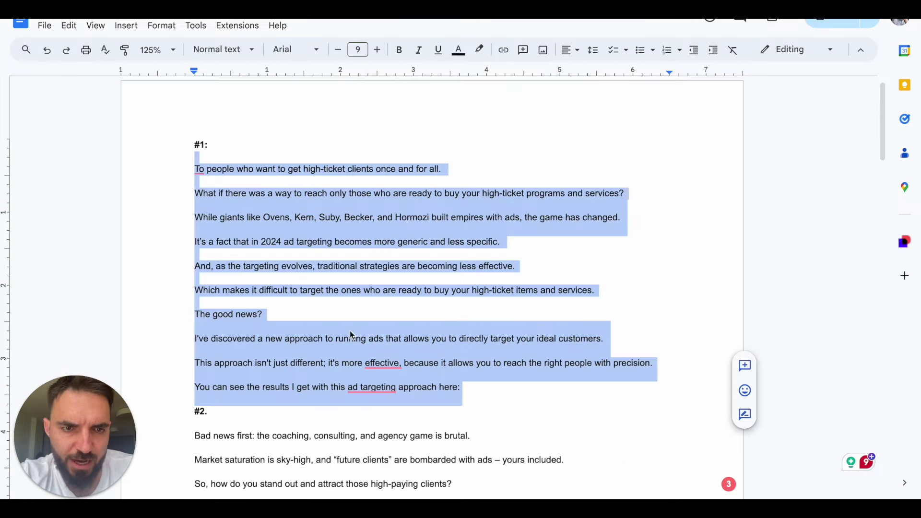
# Step: Copy the #1 ad text from the Google Docs document and replace the ad's primary text with it
pyautogui.click(350, 335)
pyautogui.moveTo(478, 394); pyautogui.dragTo(201, 240)
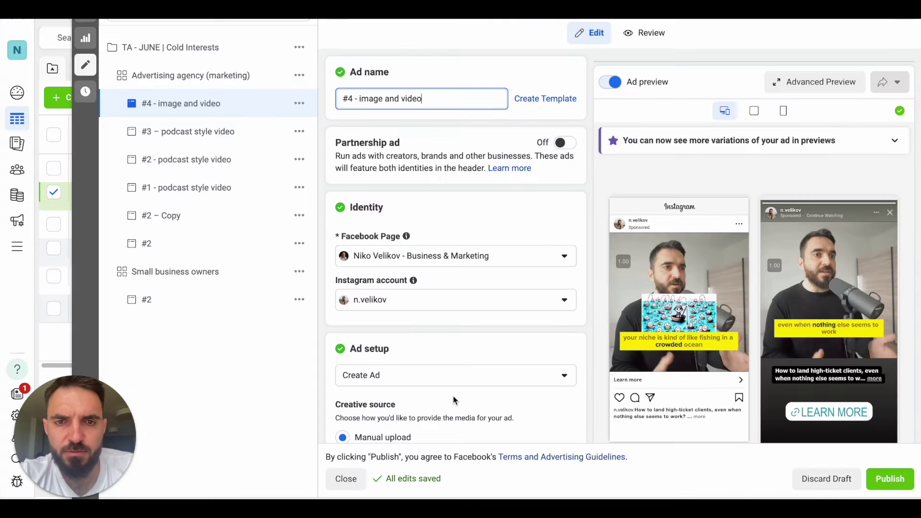
pyautogui.scroll(-15, 392, 355)
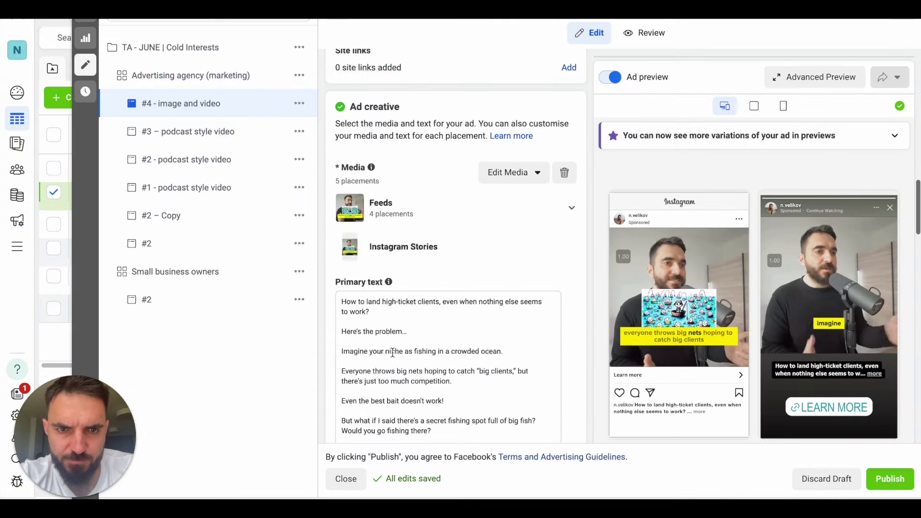
pyautogui.hotkey('ctrl', 'a')
pyautogui.press('BackSpace')
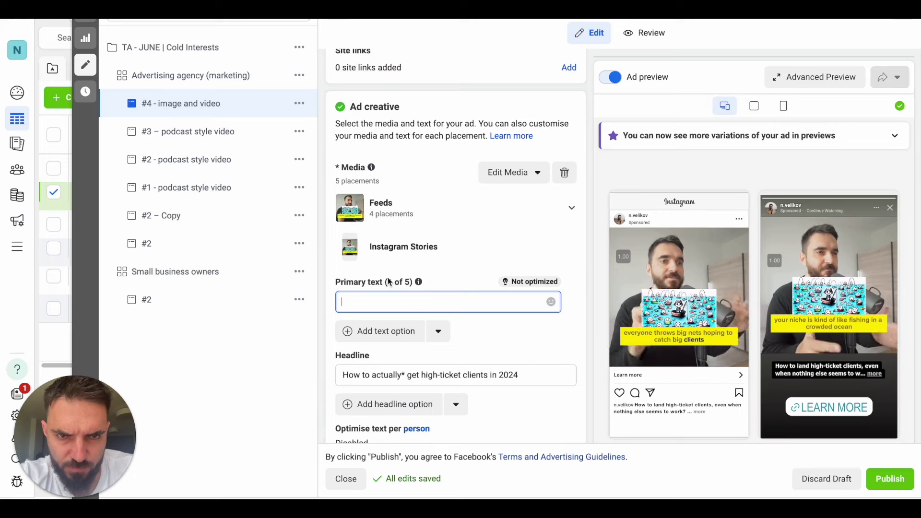
pyautogui.hotkey('ctrl', 'v')
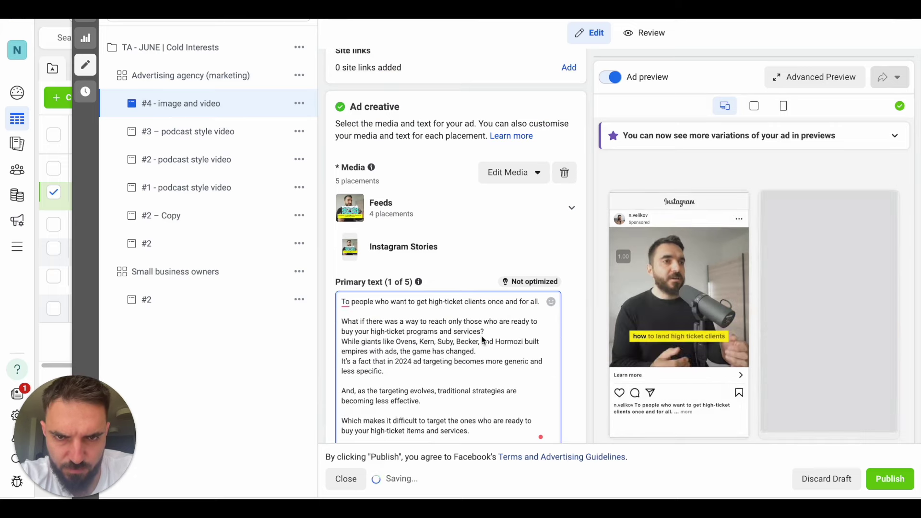
# Step: Separate the opening paragraphs of the primary text with blank lines and delete its first line addressing people who want high-ticket clients
pyautogui.click(485, 331)
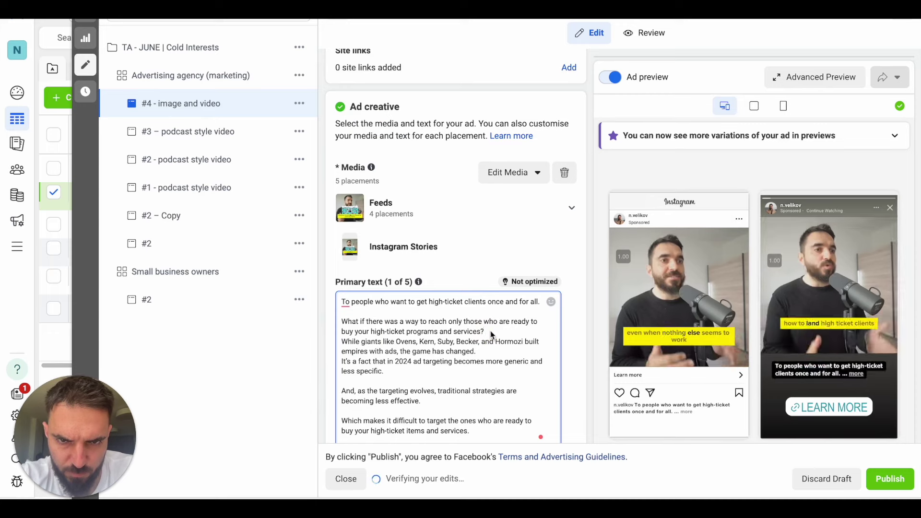
pyautogui.press('Return')
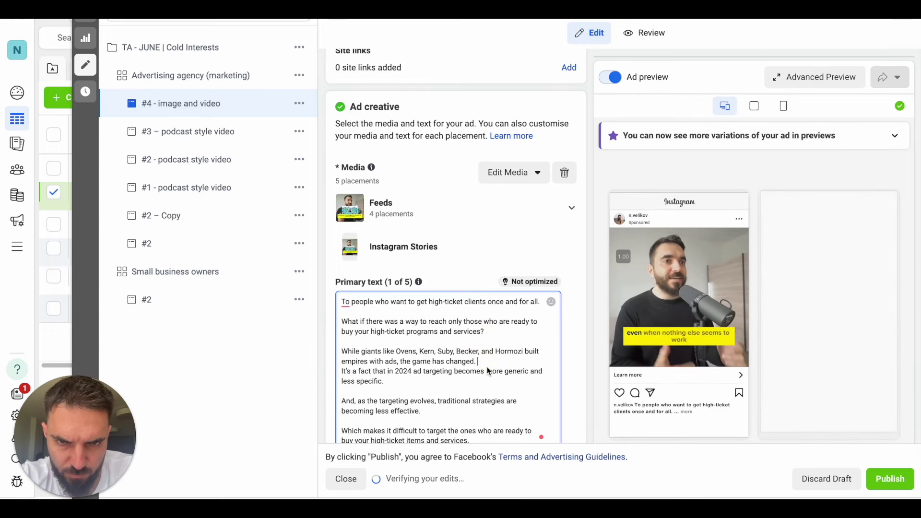
pyautogui.press('Return')
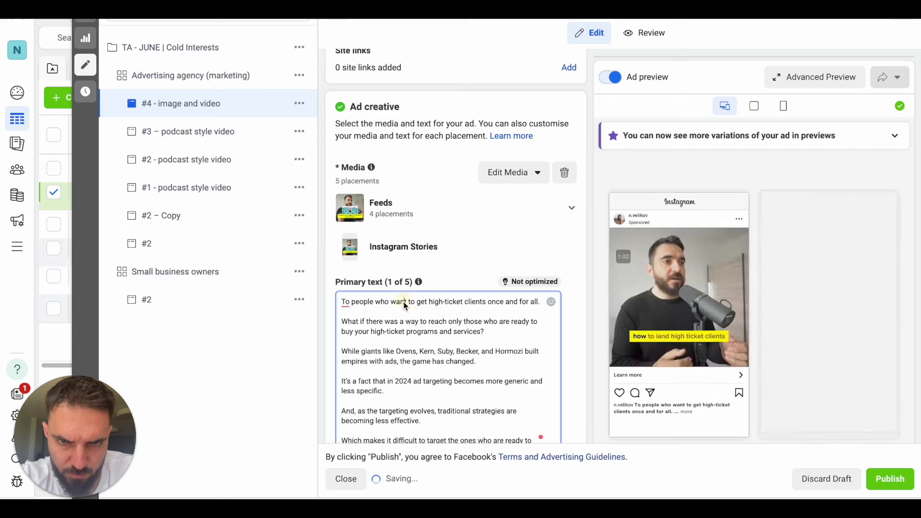
pyautogui.tripleClick(404, 301)
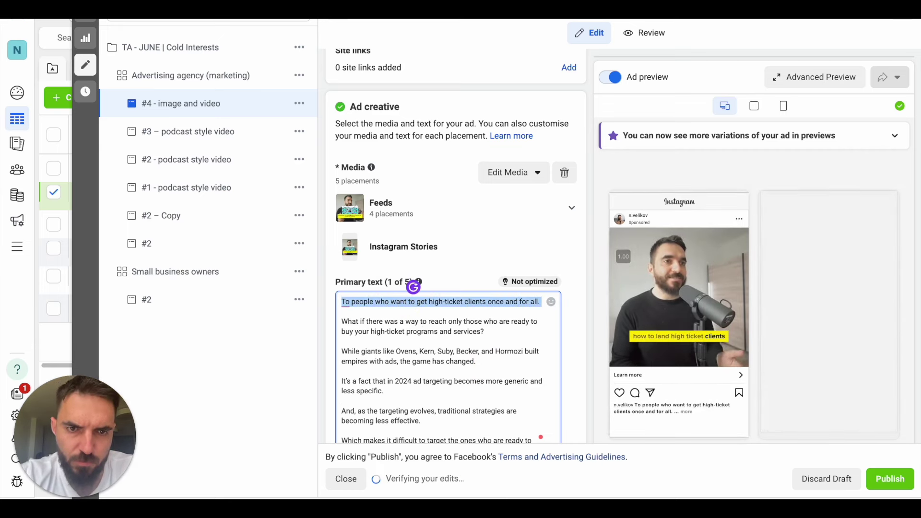
pyautogui.press('BackSpace')
pyautogui.press('BackSpace')
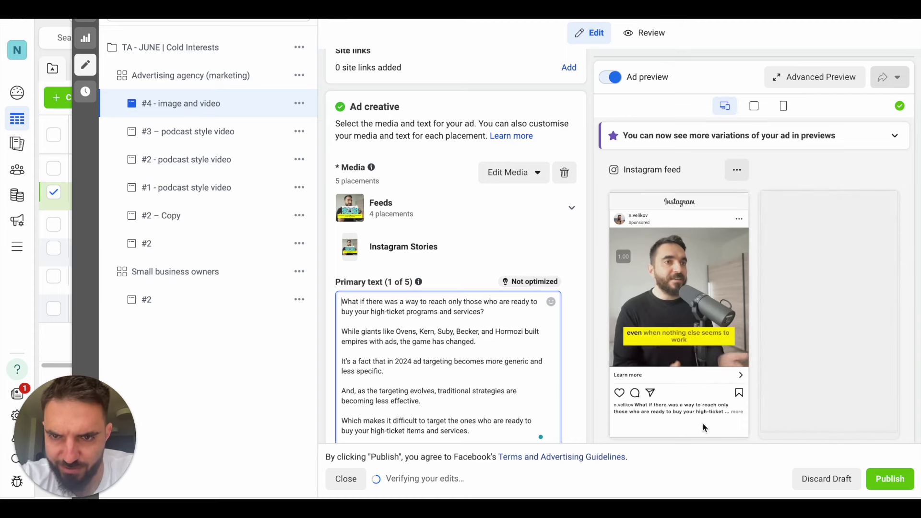
# Step: Add blank lines around the paragraph starting "I've discovered a new approach" in the primary text
pyautogui.scroll(-3, 534, 381)
pyautogui.click(431, 334)
pyautogui.press('Return')
pyautogui.click(470, 366)
pyautogui.press('Return')
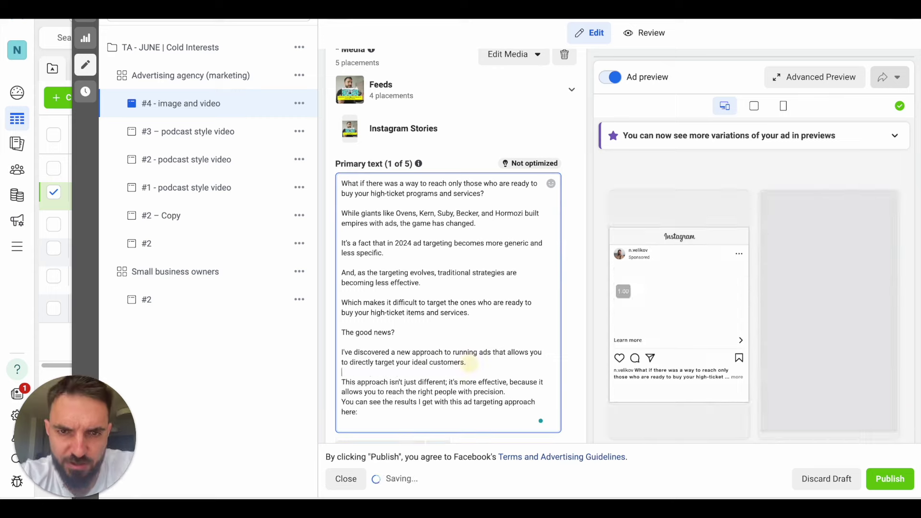
# Step: Copy the targeting-academy special-offer URL from the ad's destination and paste it as the website URL under Ad sources
pyautogui.scroll(-10, 477, 355)
pyautogui.scroll(-5, 477, 352)
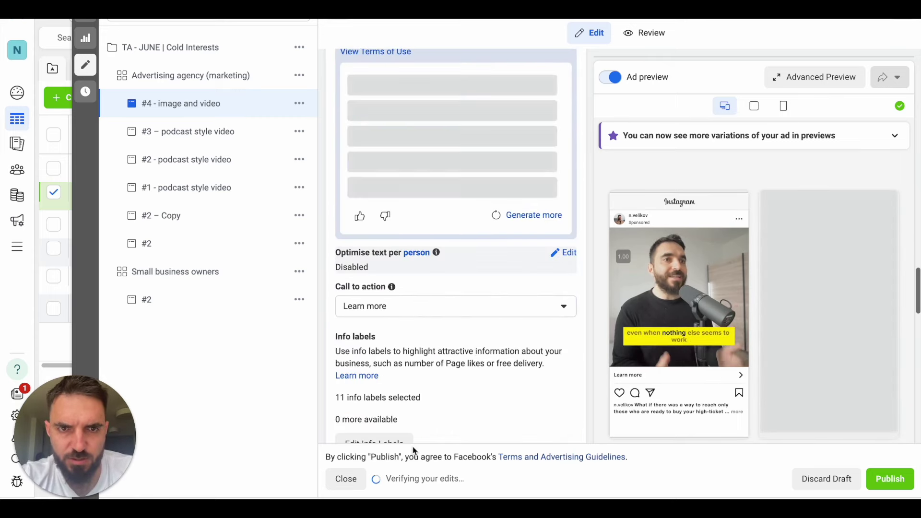
pyautogui.scroll(-8, 422, 336)
pyautogui.click(427, 238)
pyautogui.hotkey('ctrl', 'a')
pyautogui.hotkey('ctrl', 'c')
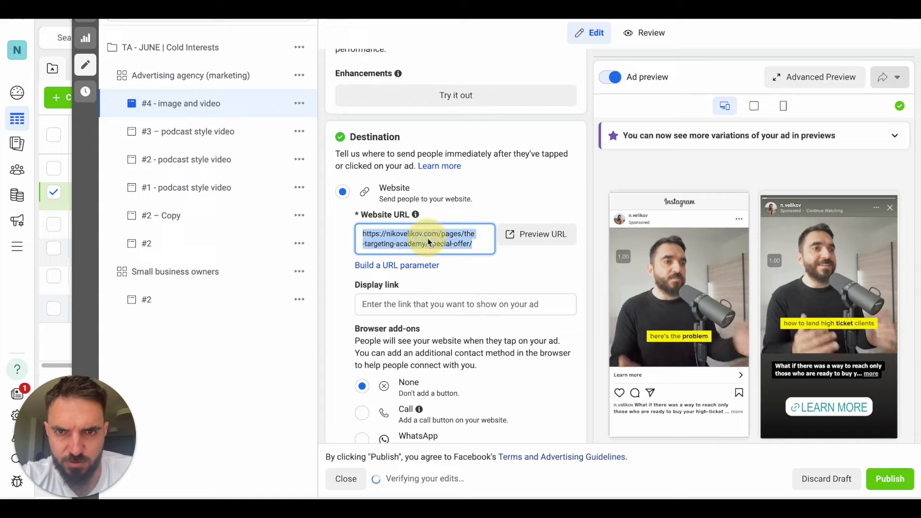
pyautogui.scroll(15, 427, 237)
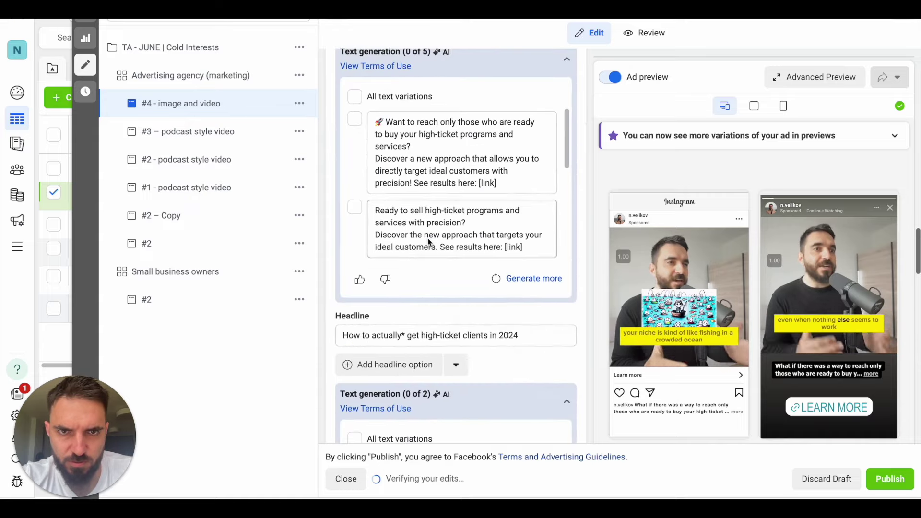
pyautogui.scroll(10, 481, 96)
pyautogui.scroll(10, 481, 96)
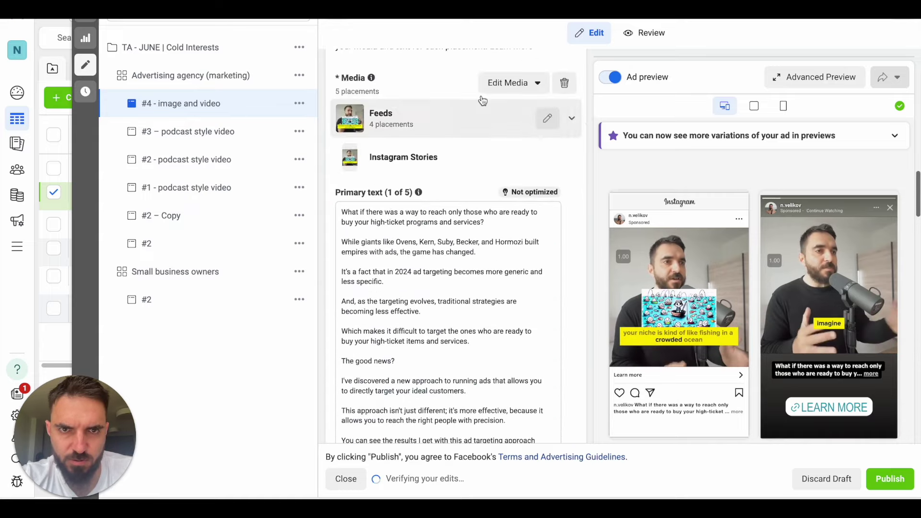
pyautogui.click(375, 266)
pyautogui.hotkey('ctrl', 'v')
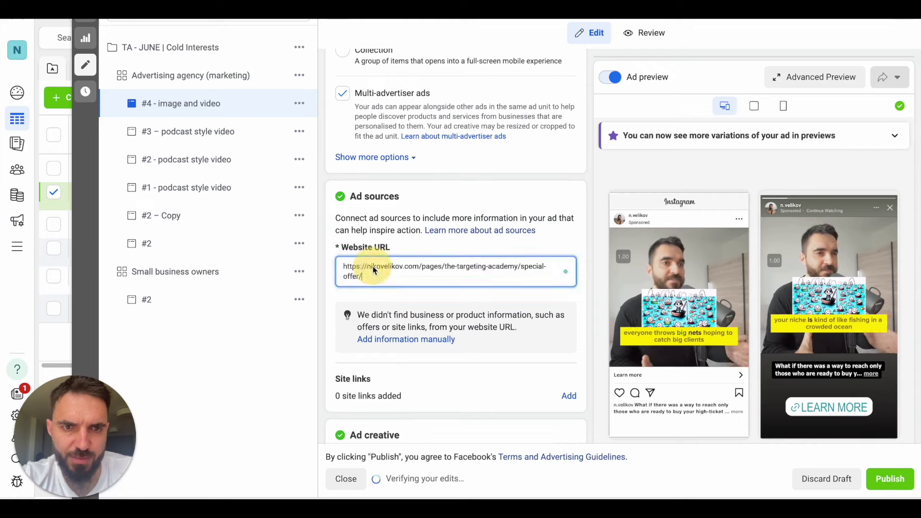
# Step: Append the copied special-offer URL on its own line at the end of the primary text
pyautogui.scroll(-3, 487, 191)
pyautogui.scroll(-8, 487, 191)
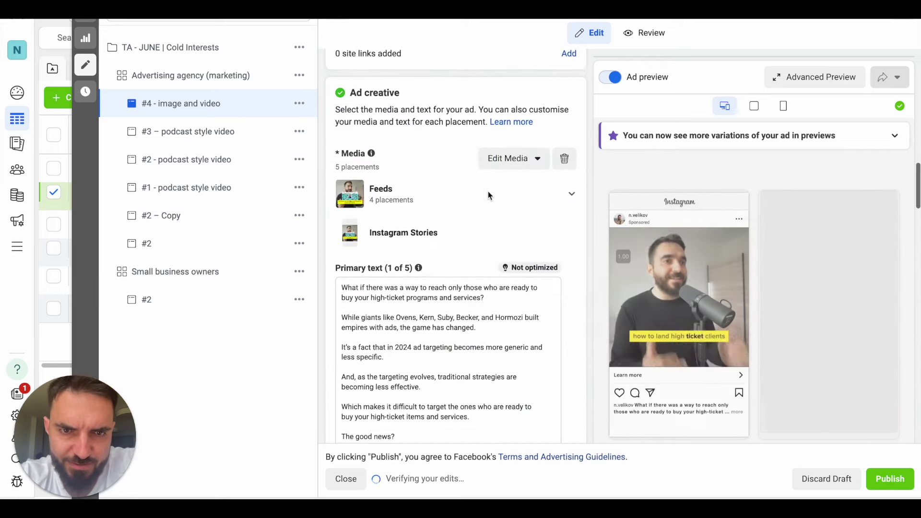
pyautogui.click(488, 191)
pyautogui.click(373, 358)
pyautogui.press('Return')
pyautogui.press('Return')
pyautogui.hotkey('ctrl', 'v')
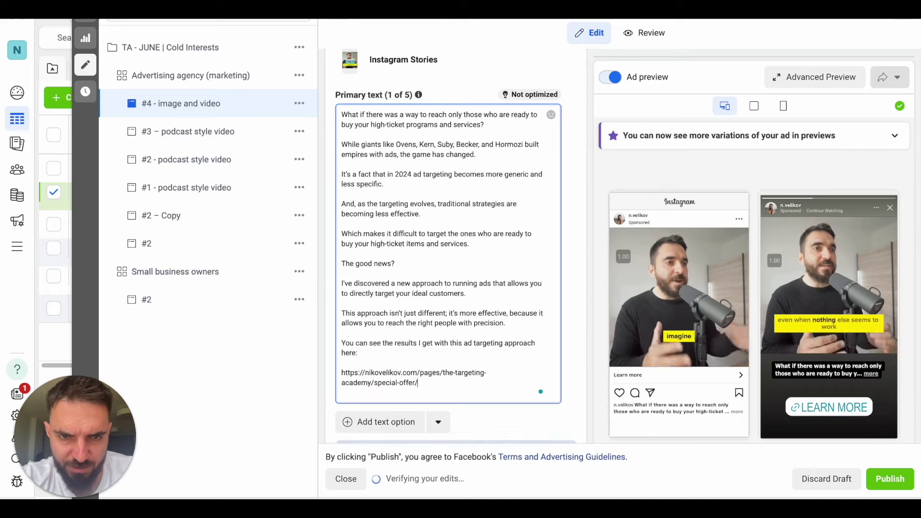
pyautogui.click(329, 323)
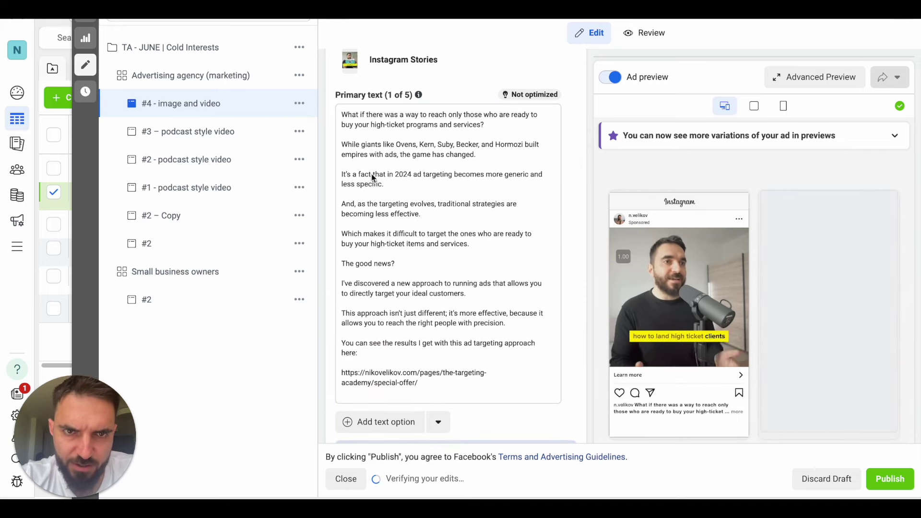
# Step: Reuse the primary text's opening question for the headline "How to reach only those who are ready to buy your high-ticket programs and services?"
pyautogui.tripleClick(424, 121)
pyautogui.hotkey('ctrl', 'c')
pyautogui.scroll(-5, 411, 295)
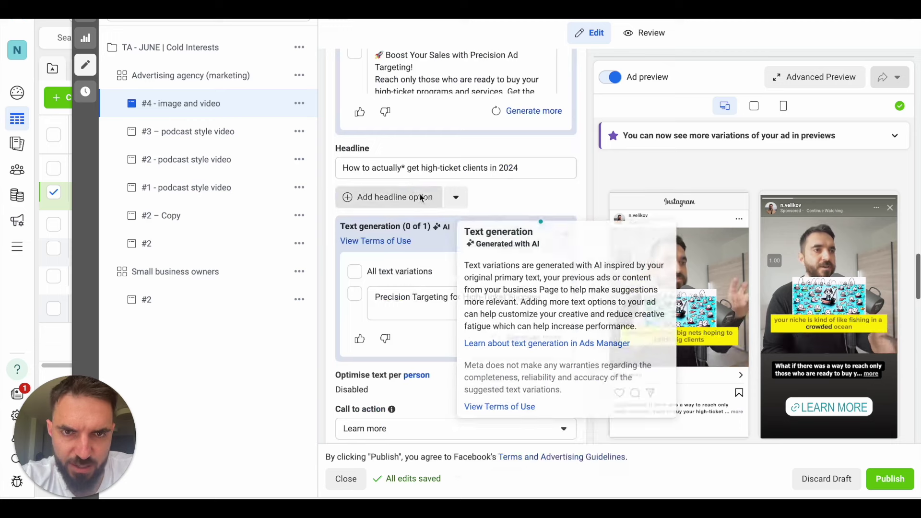
pyautogui.tripleClick(403, 172)
pyautogui.hotkey('ctrl', 'v')
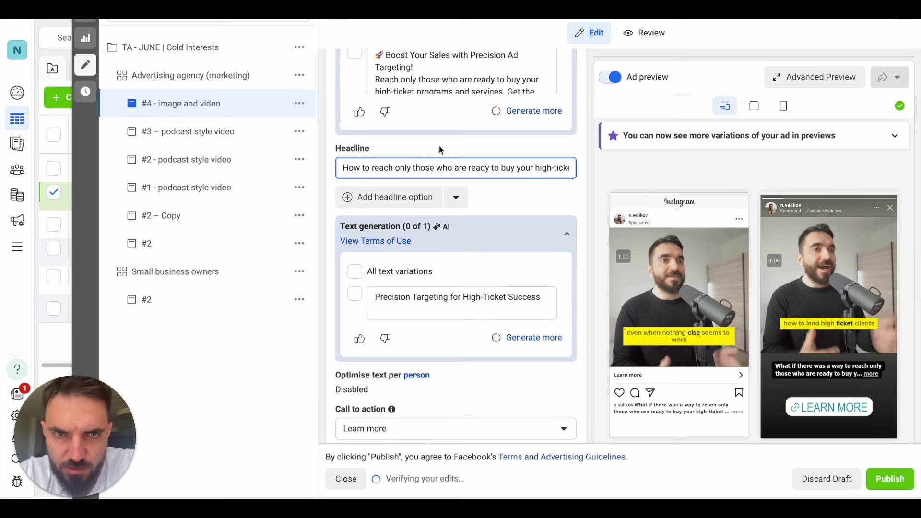
pyautogui.doubleClick(406, 169)
pyautogui.press('BackSpace')
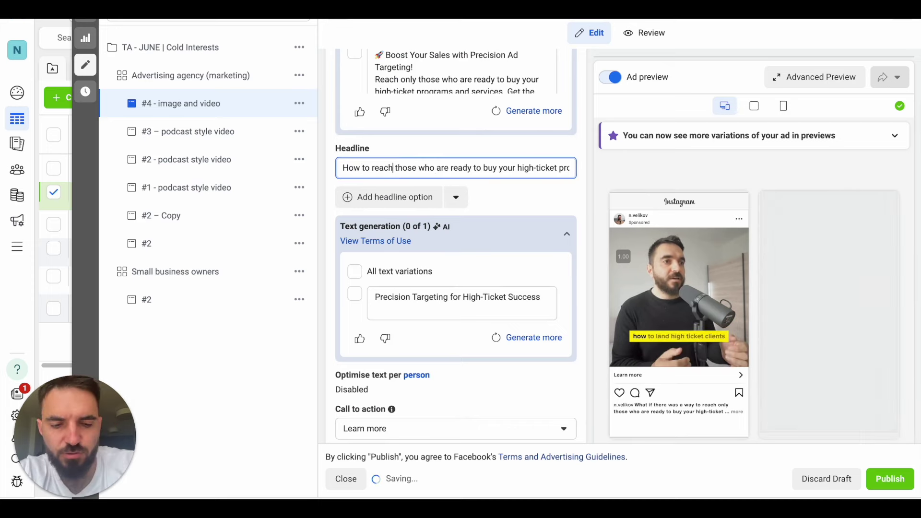
pyautogui.hotkey('ctrl', 'z')
# Step: Read through the new headline to its end to check the wording
pyautogui.click(561, 167)
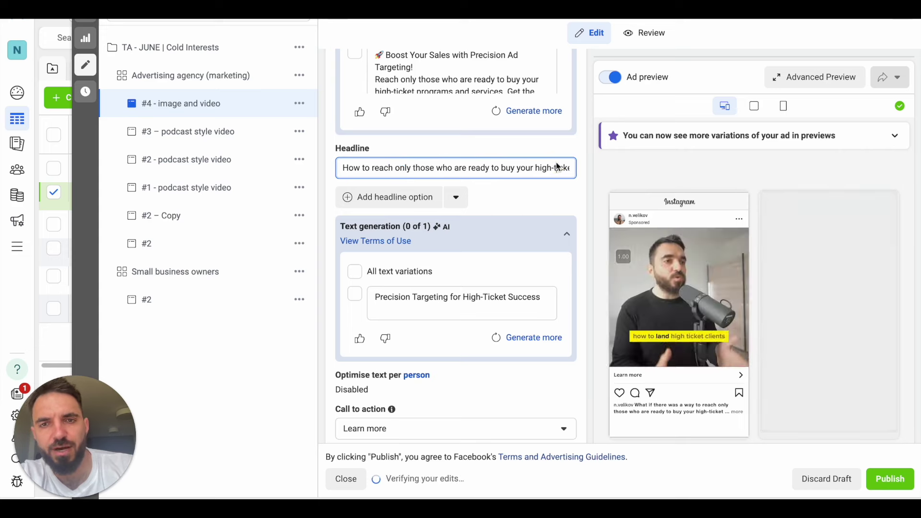
pyautogui.scroll(1, 556, 164)
pyautogui.press('Right')
pyautogui.press('Right')
pyautogui.press('Right')
pyautogui.press('Right')
pyautogui.press('Right')
pyautogui.press('Right')
pyautogui.press('Right')
pyautogui.press('Right')
pyautogui.press('Right')
pyautogui.press('Right')
pyautogui.press('Right')
pyautogui.press('Right')
pyautogui.press('Right')
pyautogui.press('Right')
pyautogui.press('Right')
pyautogui.press('Right')
pyautogui.press('Right')
pyautogui.press('Right')
pyautogui.press('Right')
pyautogui.press('Right')
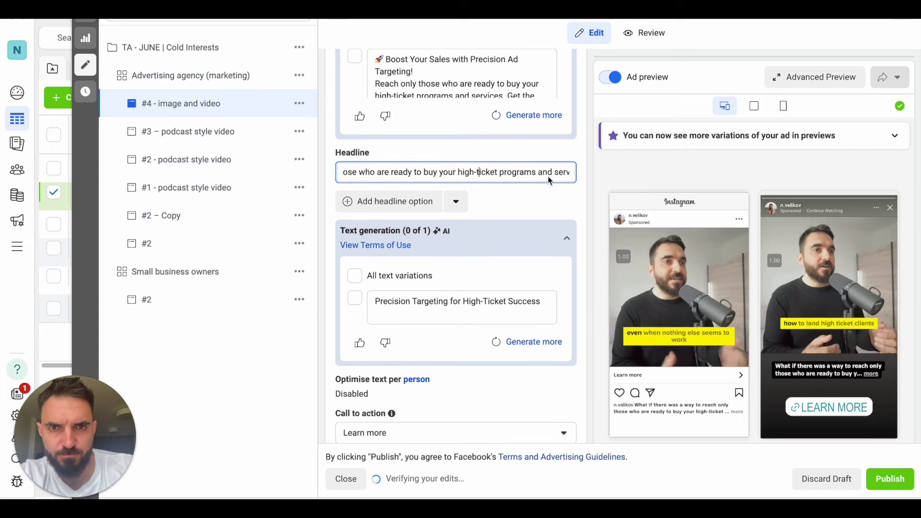
pyautogui.click(469, 175)
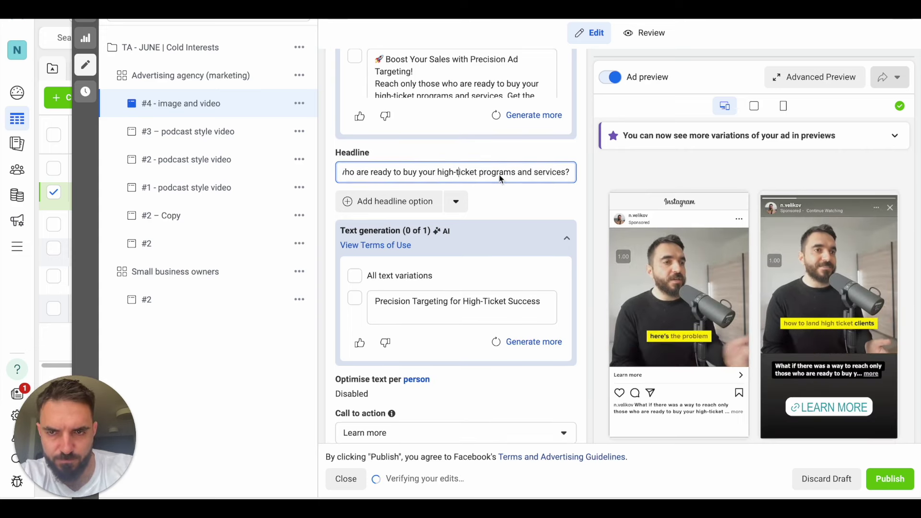
# Step: Remove the existing video media from the #4 ad's creative
pyautogui.scroll(5, 505, 277)
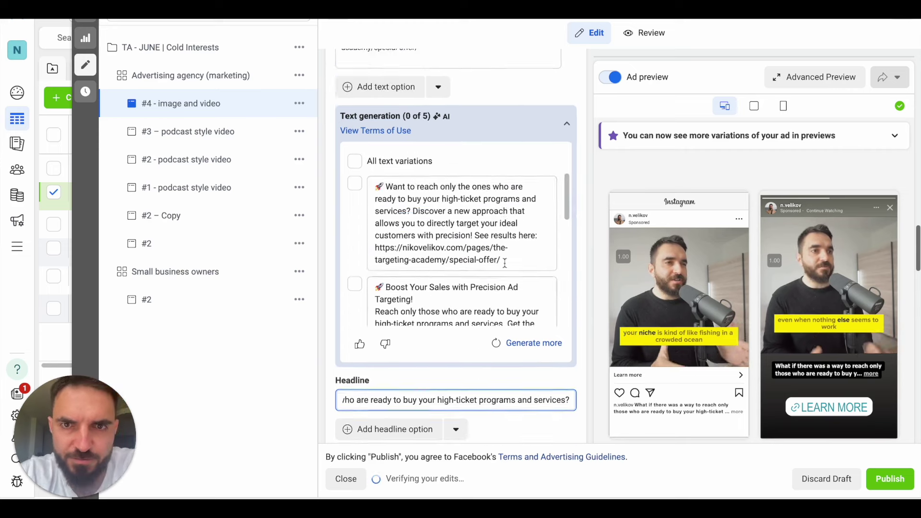
pyautogui.scroll(2, 505, 263)
pyautogui.scroll(8, 505, 210)
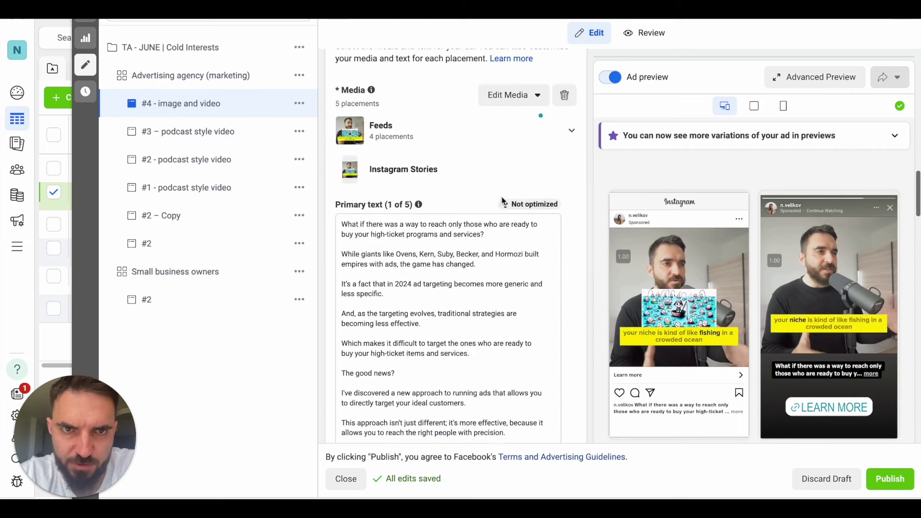
pyautogui.scroll(1, 504, 200)
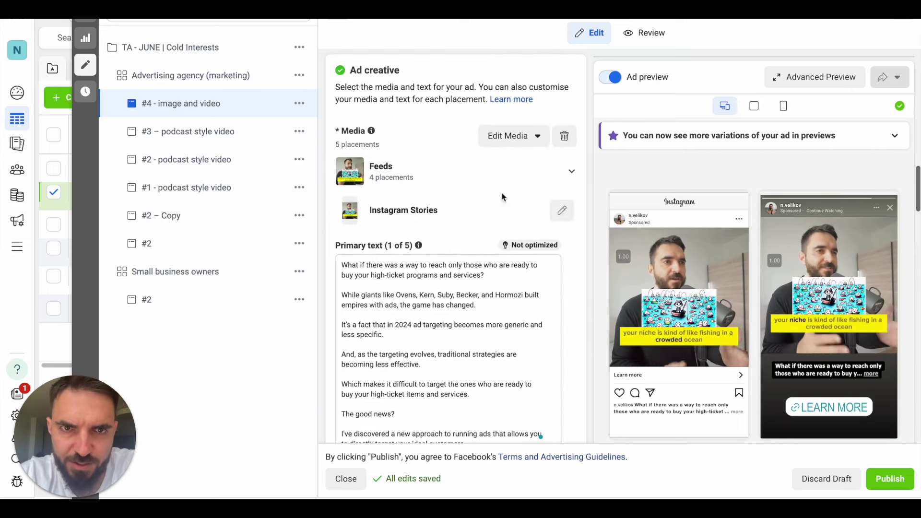
pyautogui.click(569, 142)
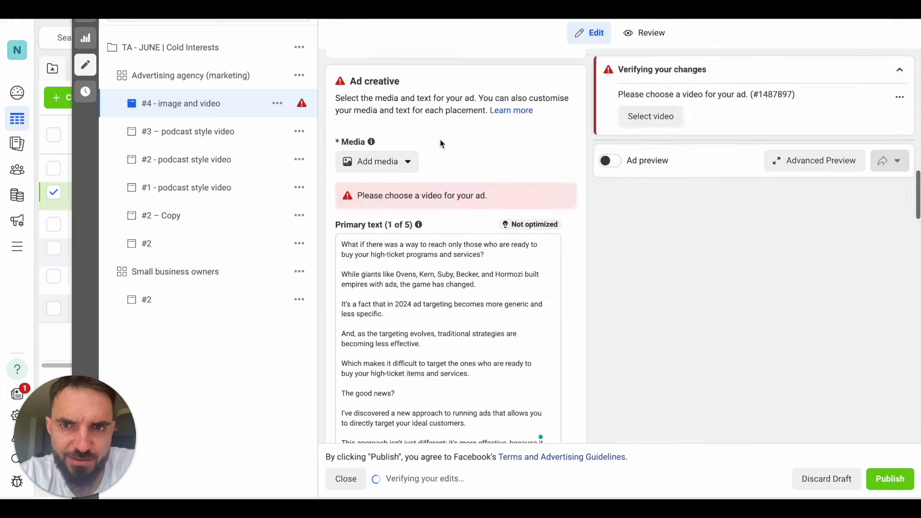
# Step: Change the ad format to Carousel and open the image selection for its cards
pyautogui.scroll(7, 440, 140)
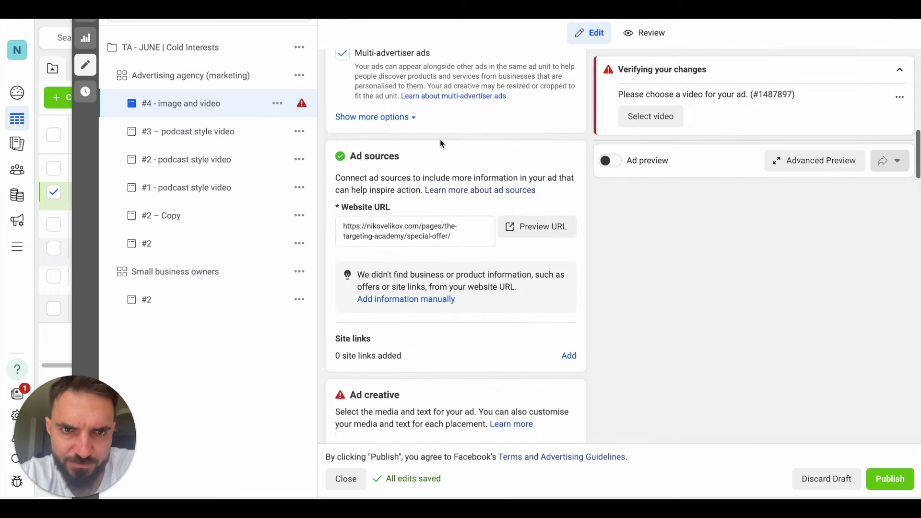
pyautogui.scroll(4, 440, 141)
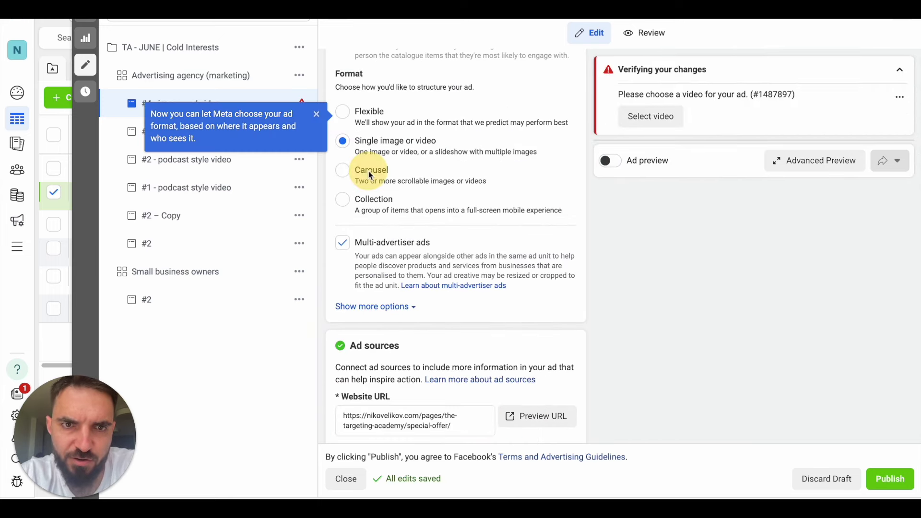
pyautogui.click(370, 175)
pyautogui.scroll(-8, 453, 221)
pyautogui.click(376, 75)
pyautogui.click(379, 96)
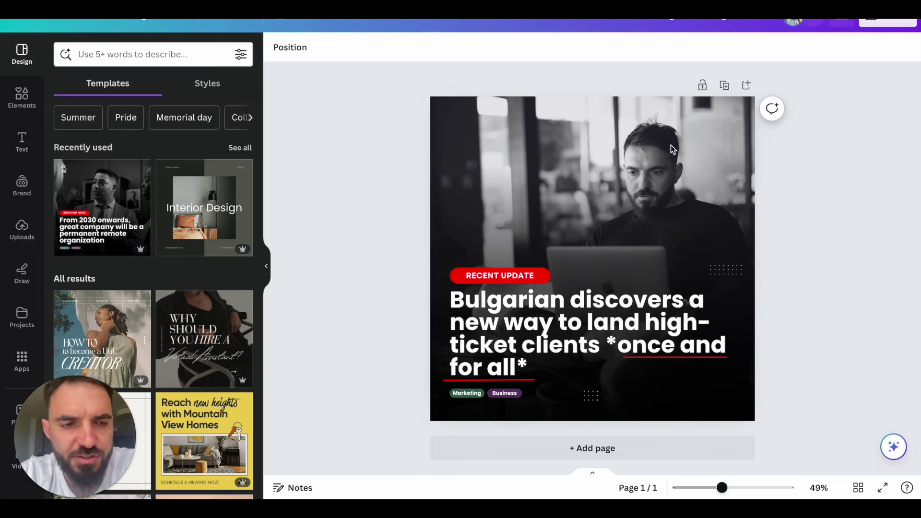
# Step: Switch to Canva and download the "Bulgarian discovers a new way to land high-ticket clients" design as a PNG
pyautogui.click(882, 21)
pyautogui.click(751, 316)
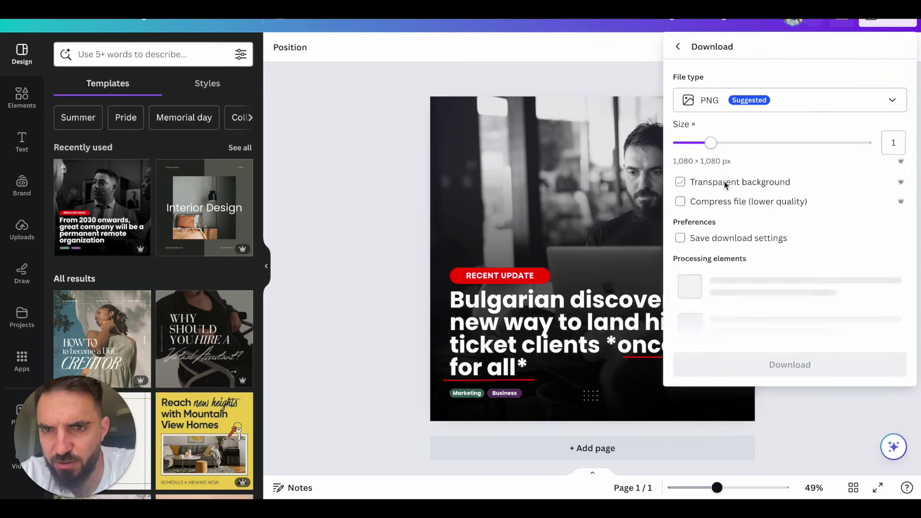
pyautogui.click(754, 264)
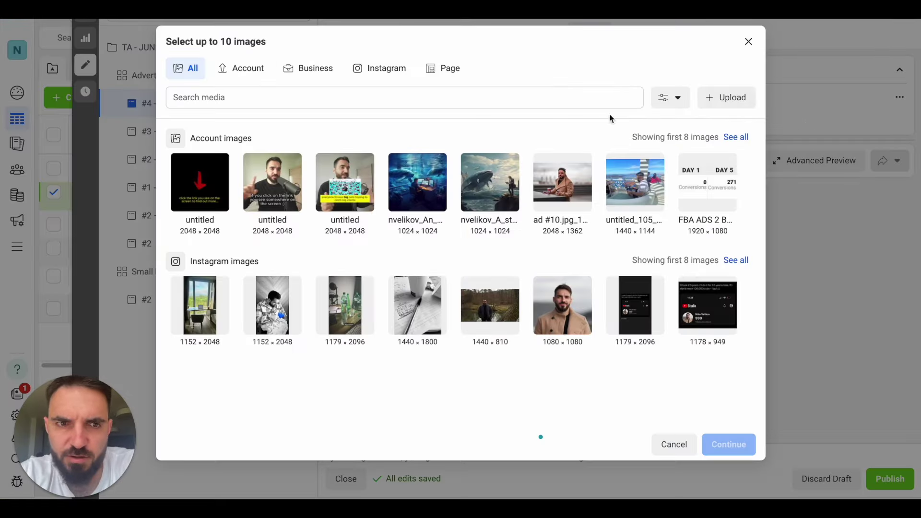
# Step: Upload "Modern Breaking News Instagram Post .png" from the Downloads folder in Ads Manager and add it as the first carousel card
pyautogui.click(715, 103)
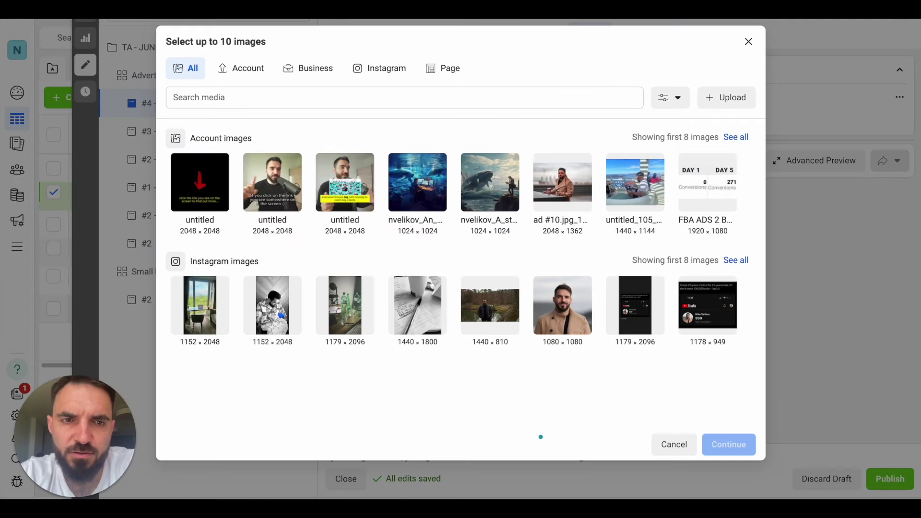
pyautogui.click(729, 96)
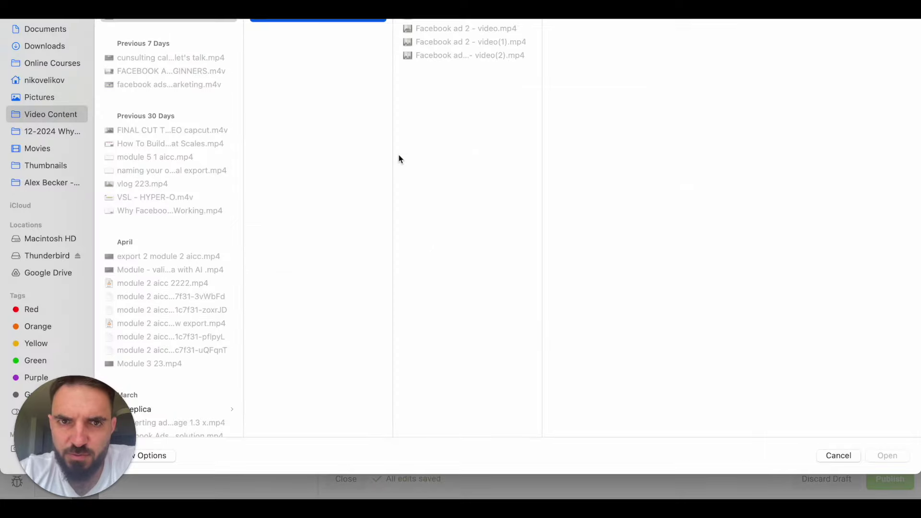
pyautogui.click(62, 29)
pyautogui.click(57, 45)
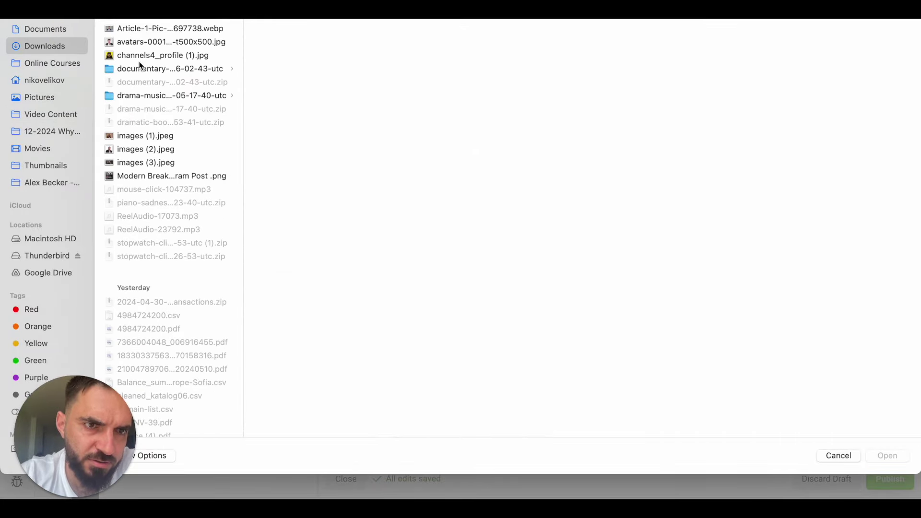
pyautogui.doubleClick(142, 176)
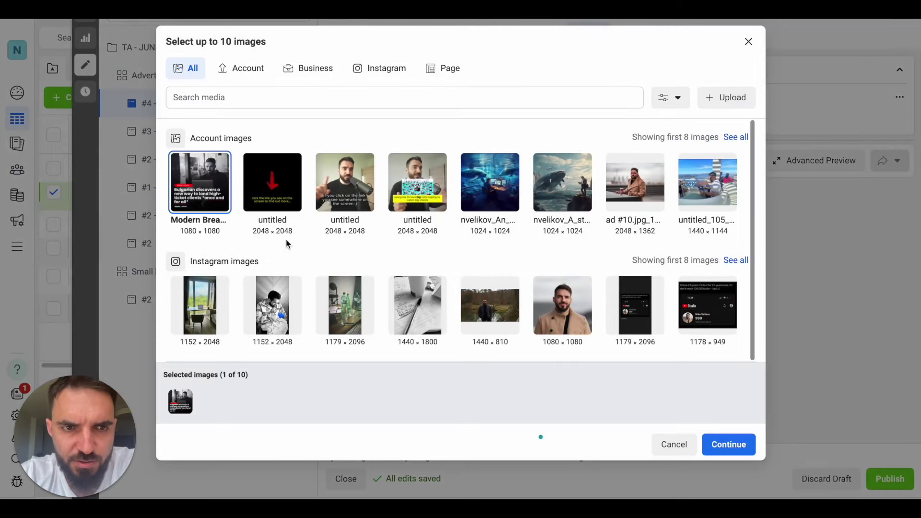
pyautogui.press('Return')
pyautogui.scroll(1, 450, 372)
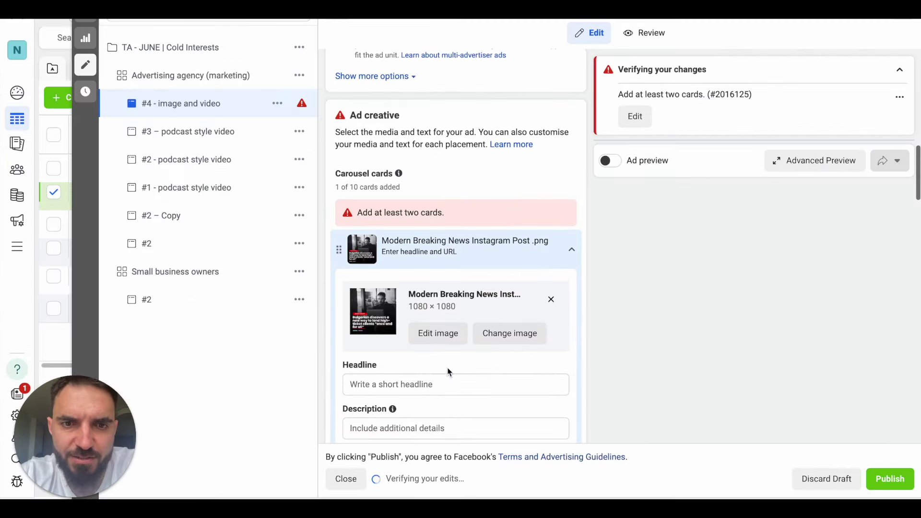
pyautogui.scroll(-9, 450, 372)
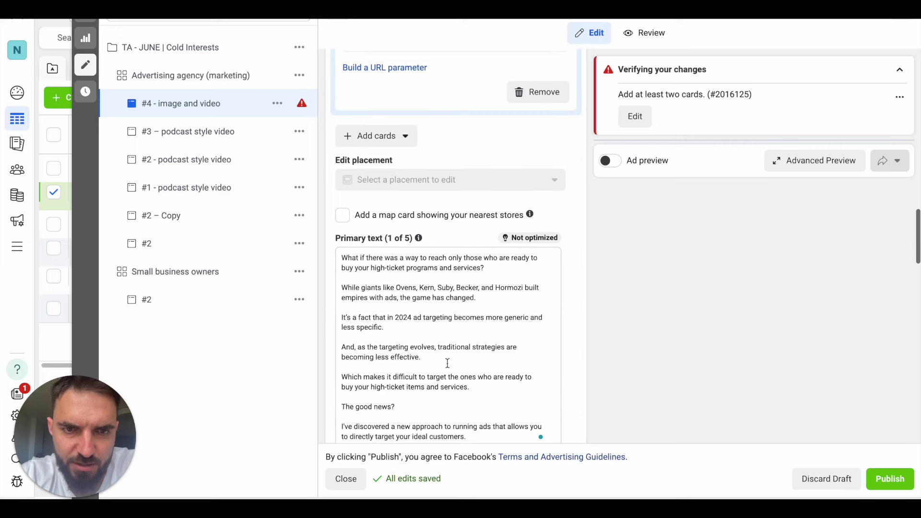
# Step: Set the first carousel card's headline to "A new way to reach only those who are ready to buy your high-ticket programs and services"
pyautogui.click(403, 262)
pyautogui.moveTo(401, 262); pyautogui.dragTo(487, 278)
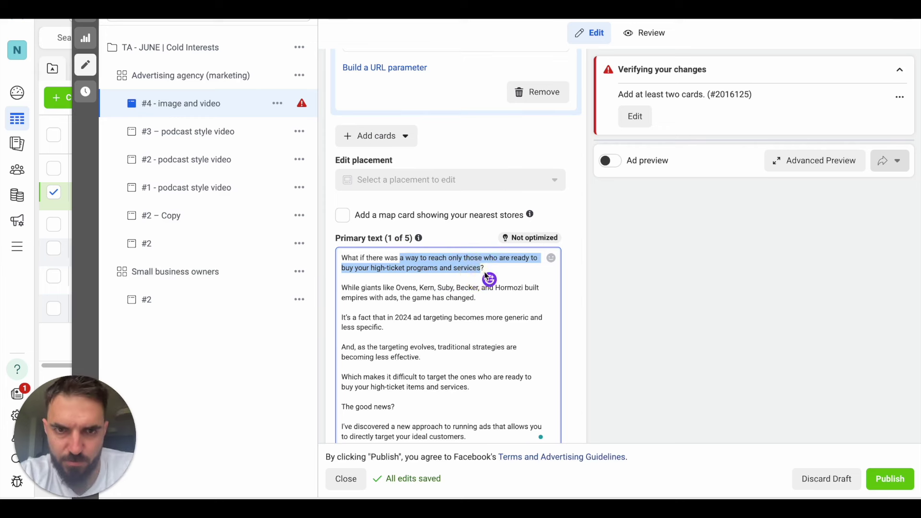
pyautogui.scroll(4, 446, 263)
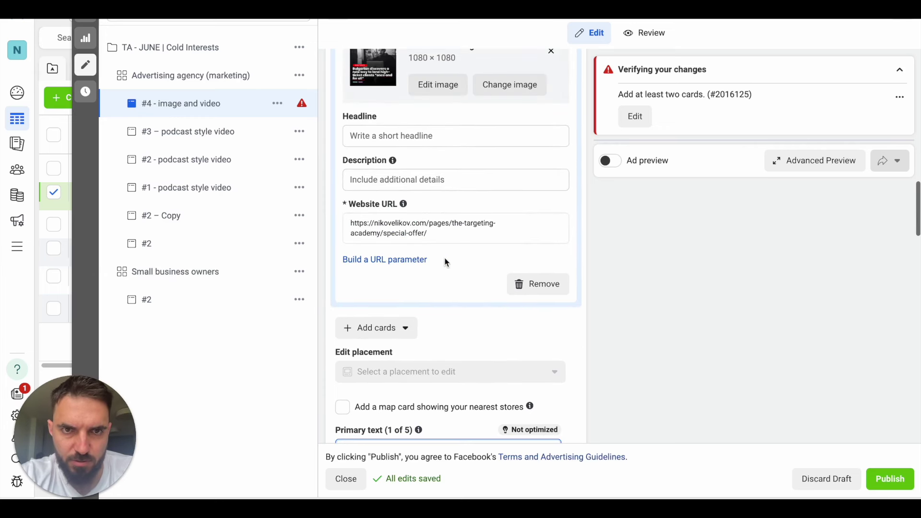
pyautogui.click(386, 137)
pyautogui.hotkey('ctrl', 'v')
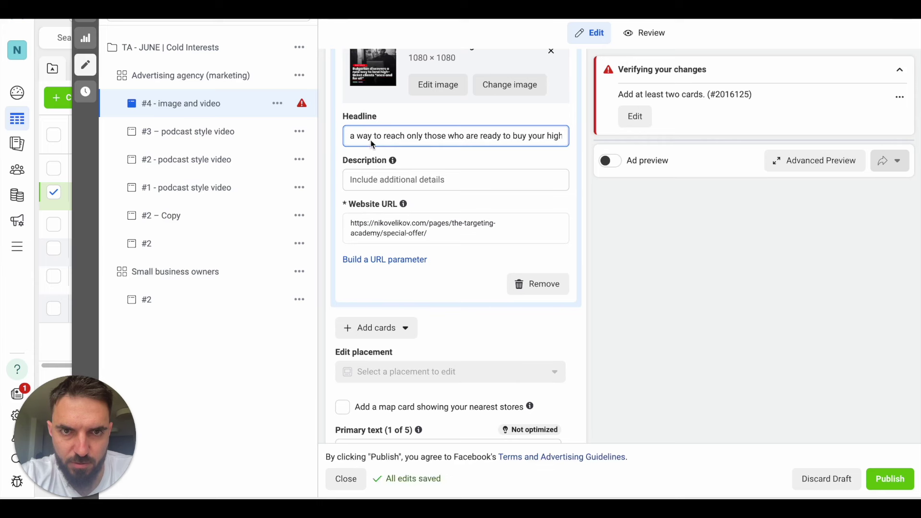
pyautogui.click(353, 136)
pyautogui.press('BackSpace')
pyautogui.write('A new')
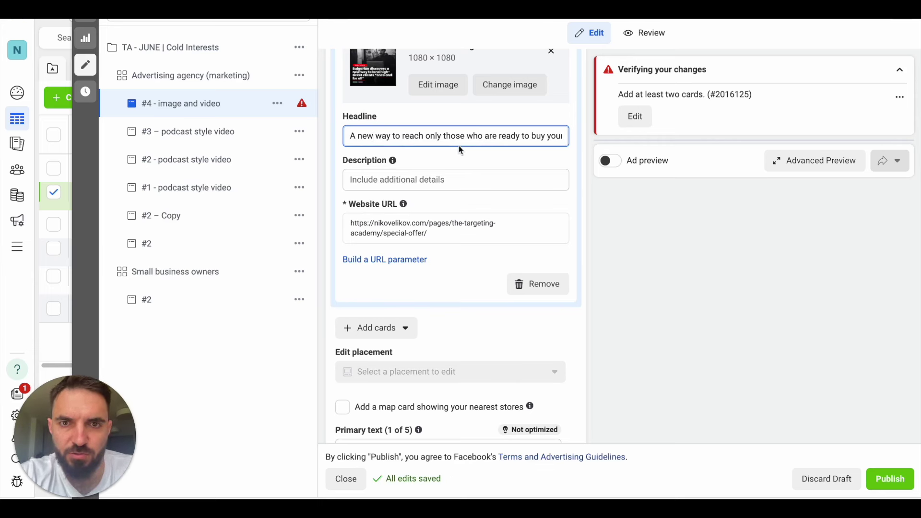
# Step: Copy the primary text's "While giants like Ovens, Kern, Suby, Becker, and Hormozi…" sentence into the first card's description
pyautogui.scroll(6, 409, 188)
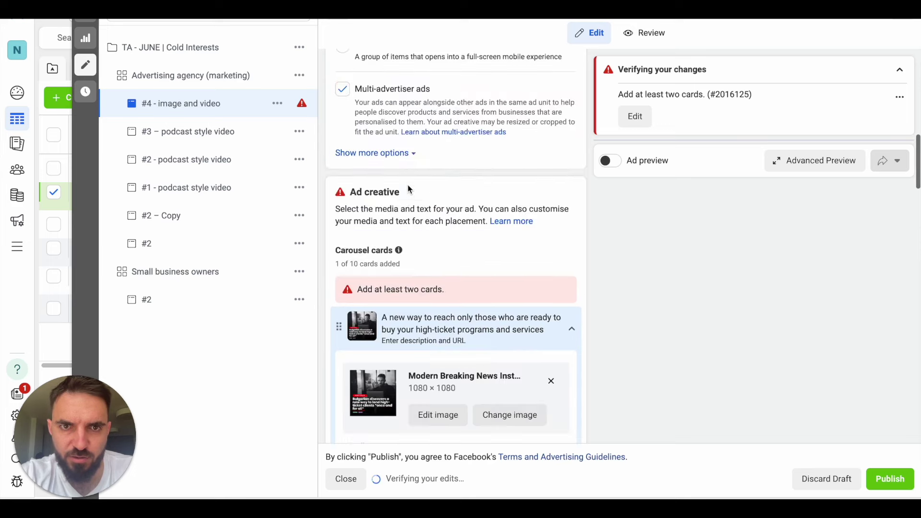
pyautogui.scroll(-10, 410, 196)
pyautogui.scroll(-2, 409, 196)
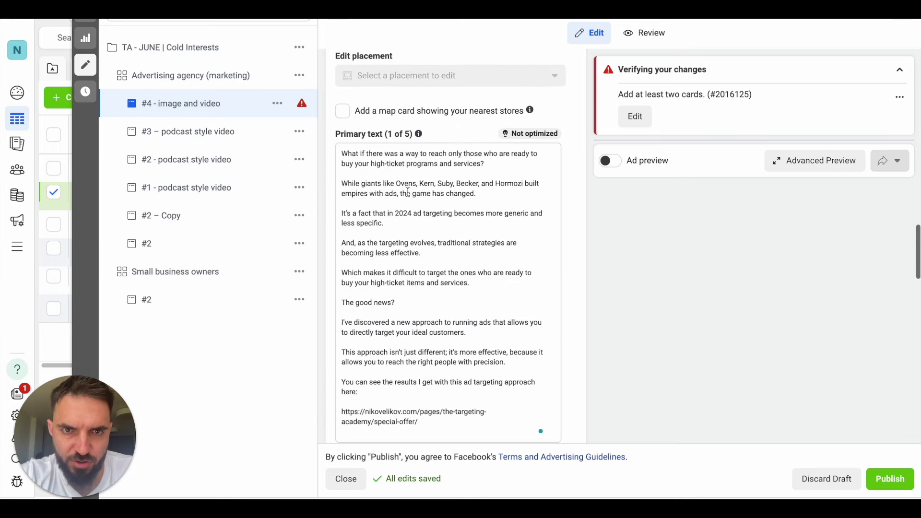
pyautogui.tripleClick(406, 196)
pyautogui.hotkey('ctrl', 'c')
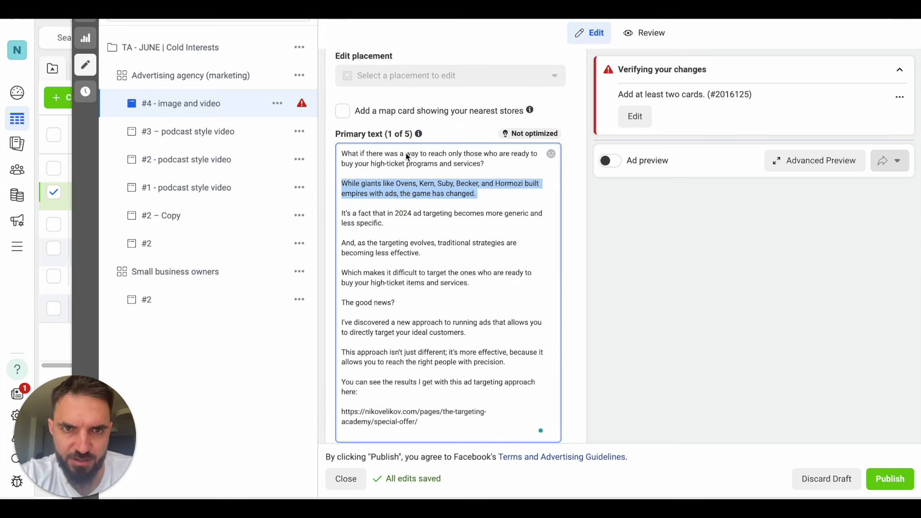
pyautogui.scroll(5, 408, 153)
pyautogui.click(389, 127)
pyautogui.hotkey('ctrl', 'v')
pyautogui.press('End')
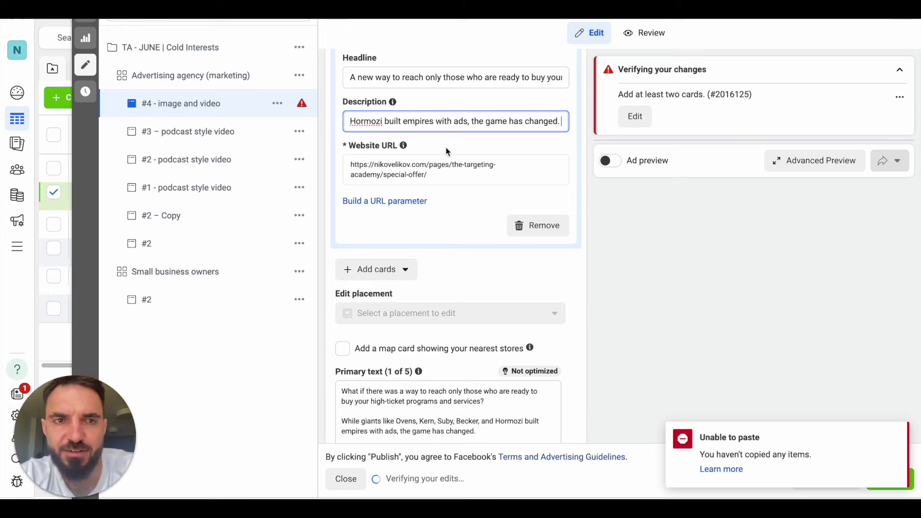
# Step: Turn on the ad preview and review the first carousel card's image, text and website URL
pyautogui.click(609, 160)
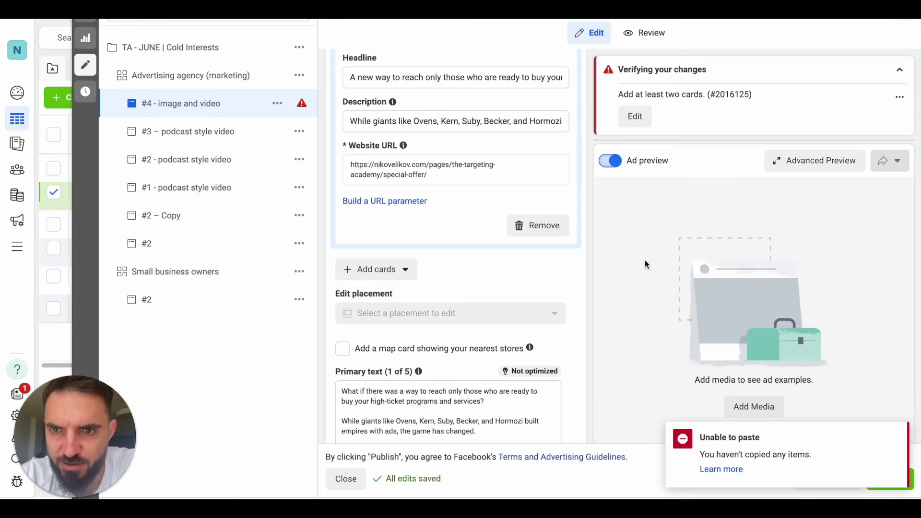
pyautogui.scroll(5, 493, 237)
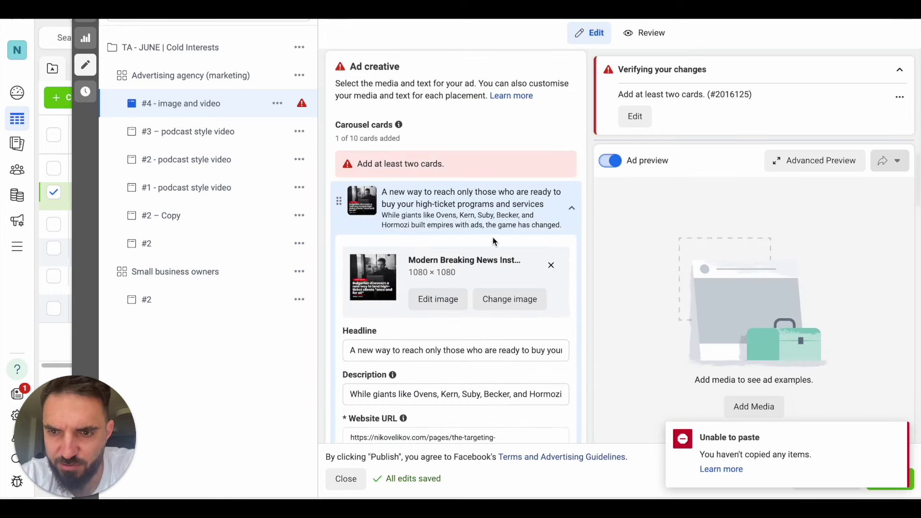
pyautogui.scroll(5, 493, 237)
pyautogui.scroll(-10, 492, 237)
pyautogui.scroll(3, 493, 237)
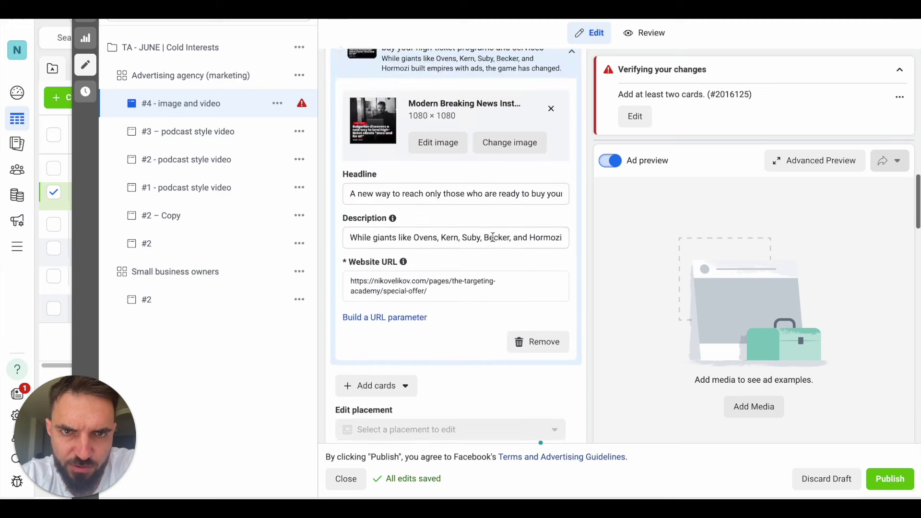
pyautogui.scroll(-2, 493, 237)
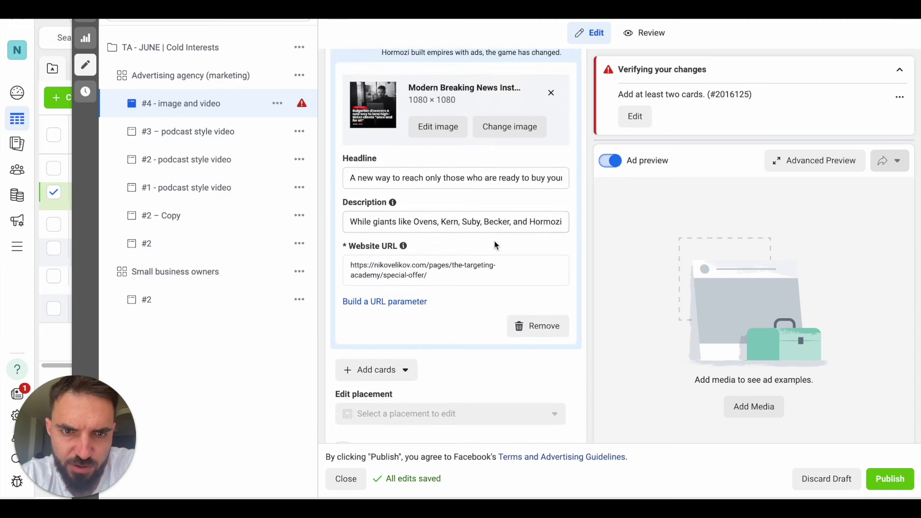
pyautogui.scroll(3, 405, 371)
pyautogui.scroll(-3, 407, 372)
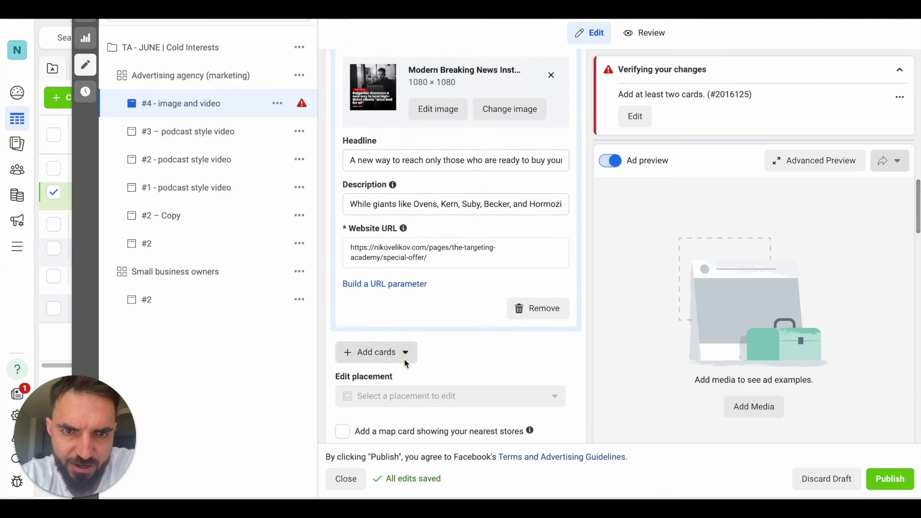
# Step: Add the account video "Facebook ad 2 - video(2).mp4" as the second carousel card
pyautogui.click(405, 358)
pyautogui.click(400, 404)
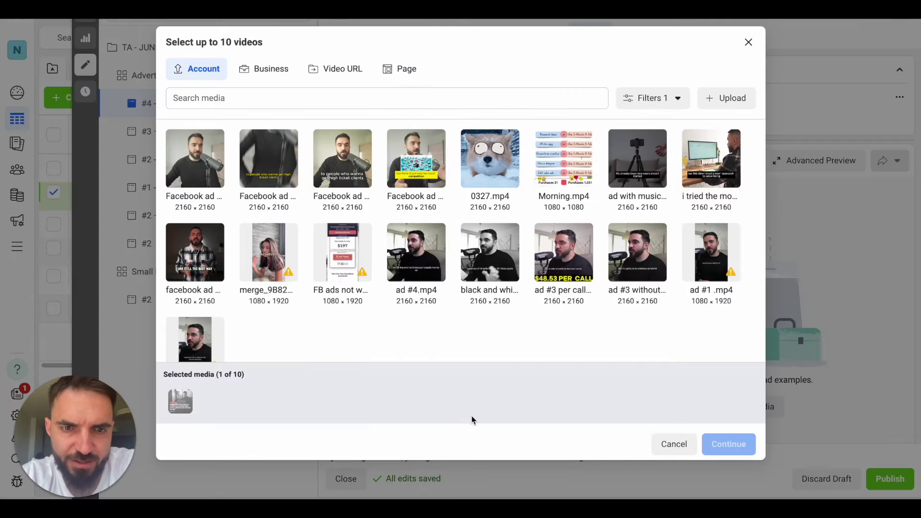
pyautogui.click(205, 177)
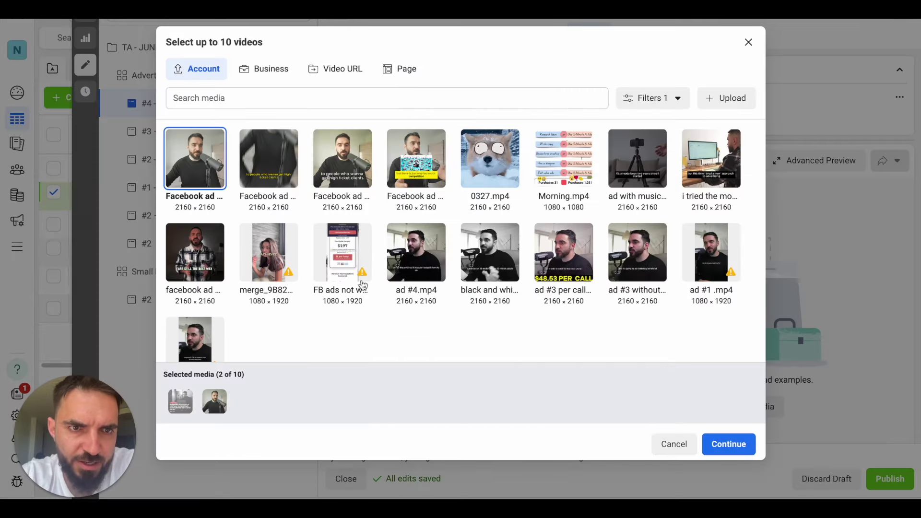
pyautogui.click(728, 444)
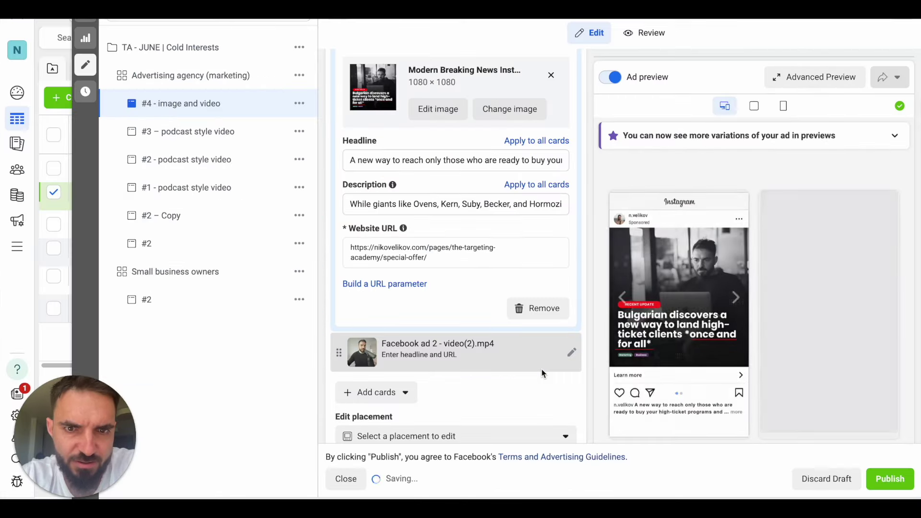
pyautogui.scroll(-2, 405, 331)
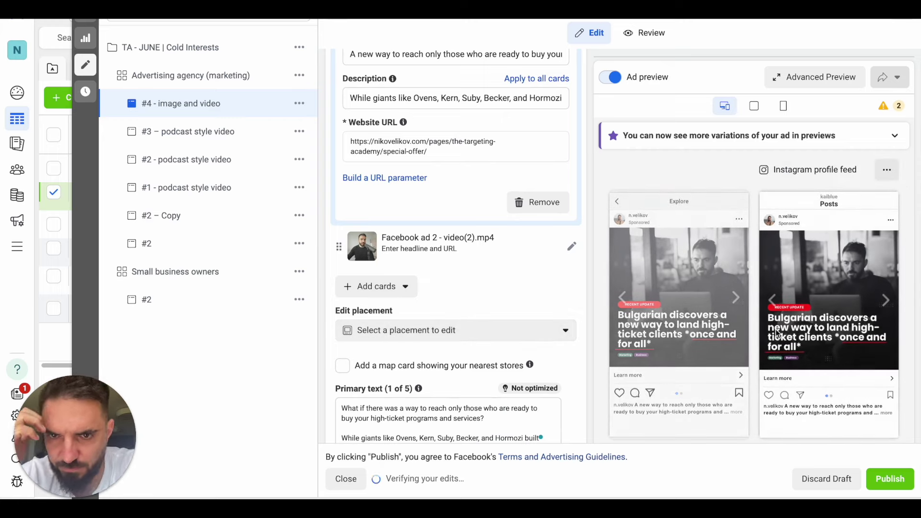
pyautogui.scroll(-2, 557, 322)
pyautogui.scroll(3, 537, 312)
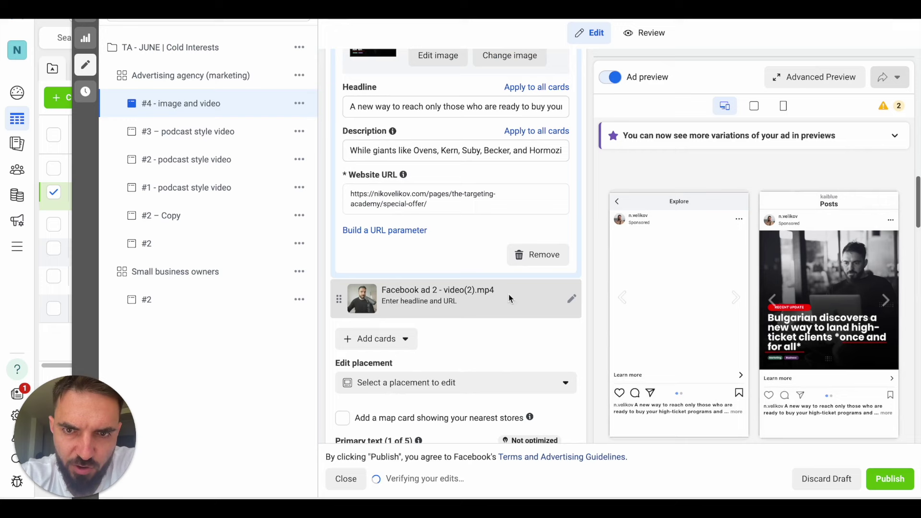
# Step: Expand the video card for editing, and copy "I found a better way to attract those high-ticket clients everyone chases." from section #2 in Google Docs
pyautogui.click(571, 299)
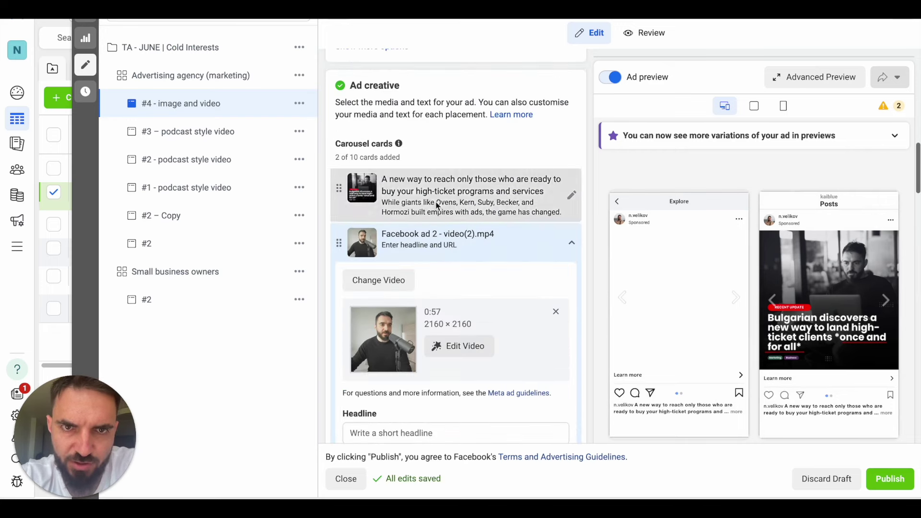
pyautogui.scroll(-10, 435, 202)
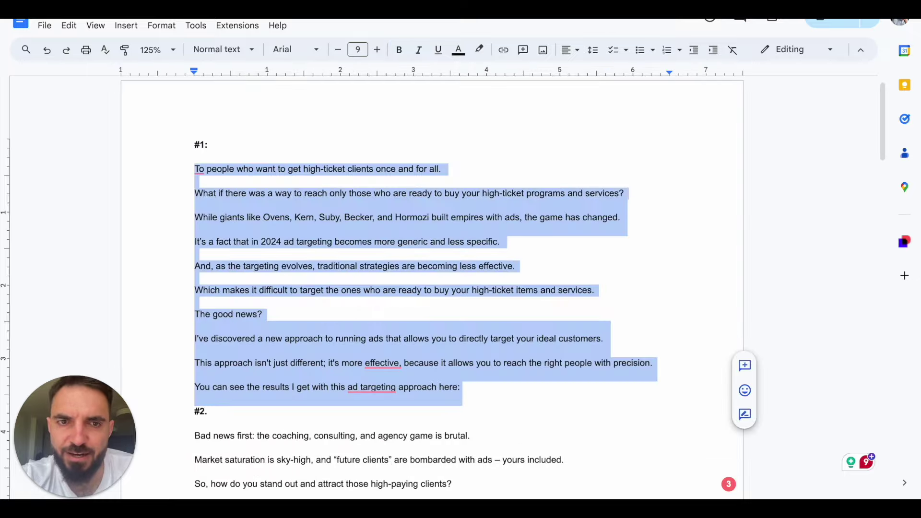
pyautogui.scroll(-3, 376, 259)
pyautogui.scroll(-1, 377, 257)
pyautogui.scroll(-2, 279, 287)
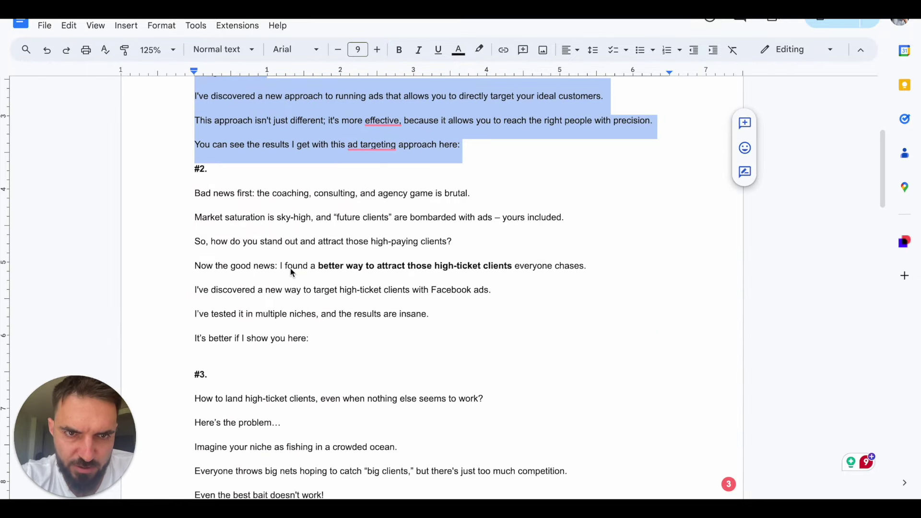
pyautogui.moveTo(279, 269); pyautogui.dragTo(594, 279)
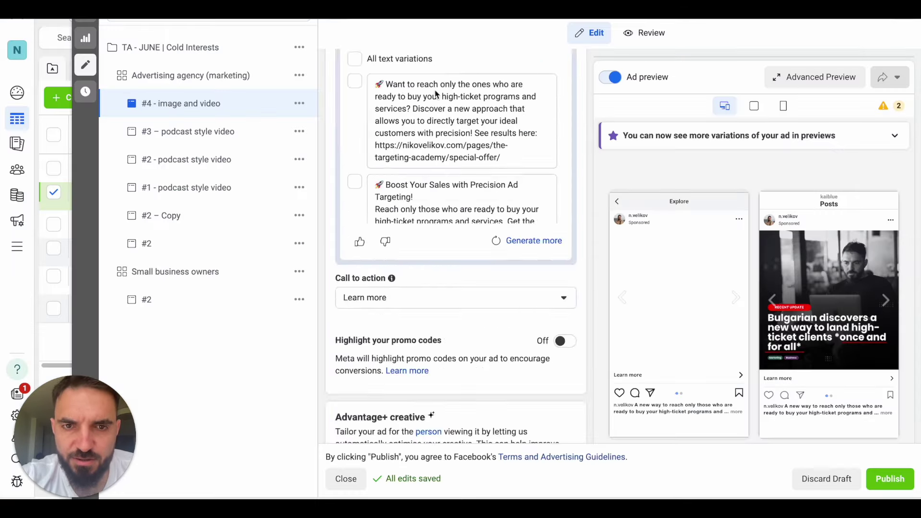
# Step: Back in Ads Manager, set the video card's headline to "I found a better way to attract those high-ticket clients everyone chases."
pyautogui.scroll(3, 404, 263)
pyautogui.scroll(-4, 404, 263)
pyautogui.scroll(-10, 481, 154)
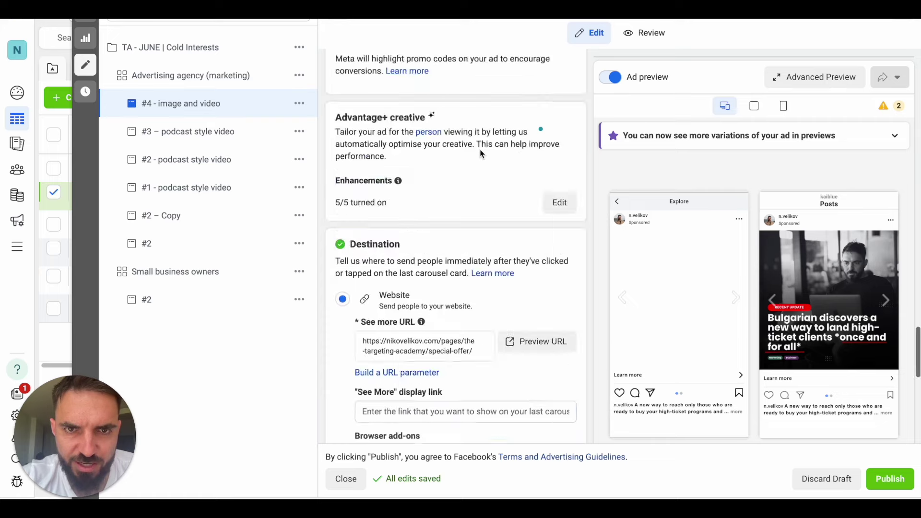
pyautogui.scroll(15, 481, 145)
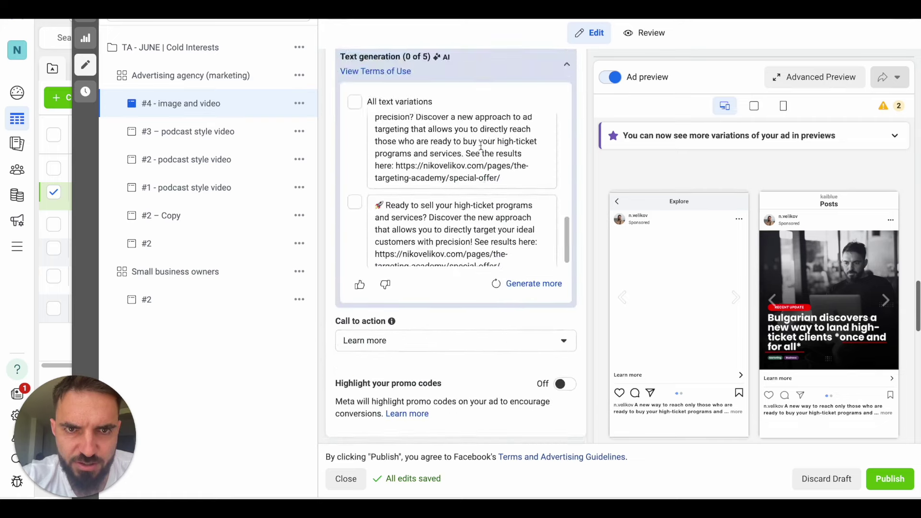
pyautogui.click(382, 217)
pyautogui.hotkey('ctrl', 'v')
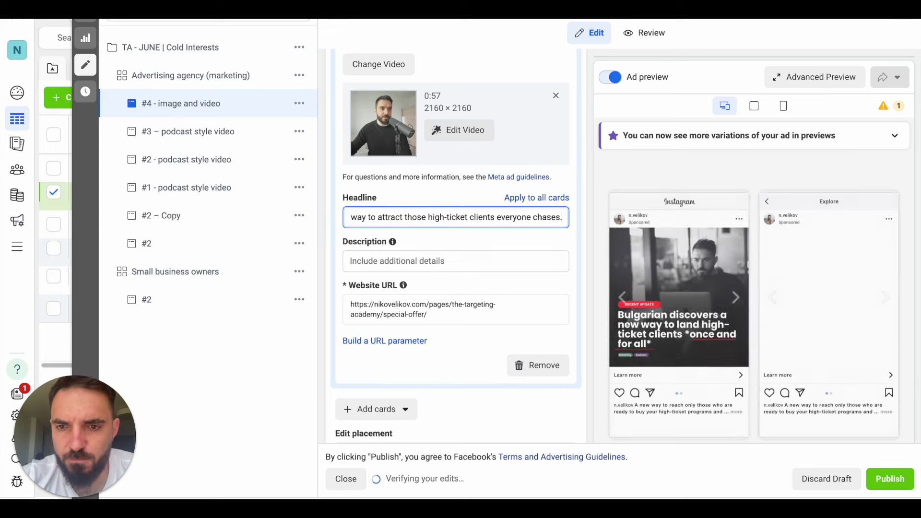
# Step: Copy the "Think about showing your ads right in front of people…" sentence above #5 in Google Docs into the video card's description
pyautogui.hotkey('ctrl', 'Tab')
pyautogui.scroll(-1, 363, 232)
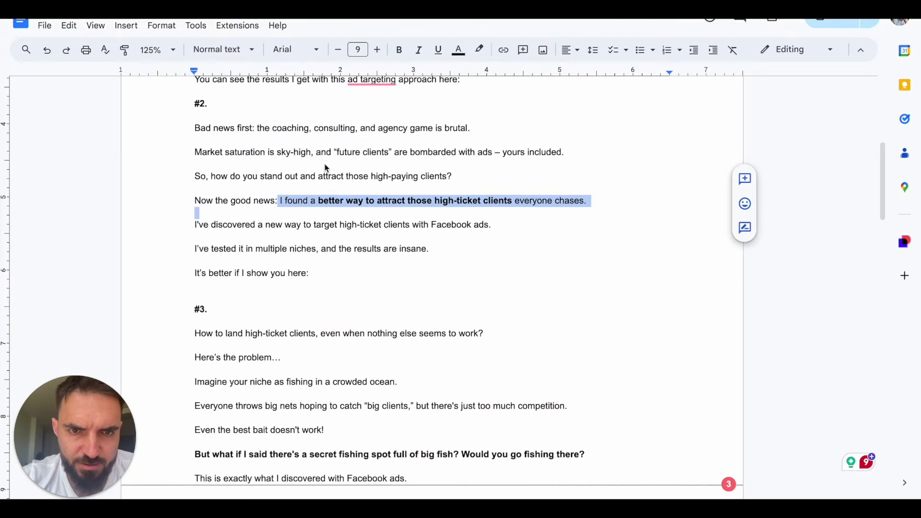
pyautogui.scroll(-6, 333, 447)
pyautogui.scroll(-1, 232, 347)
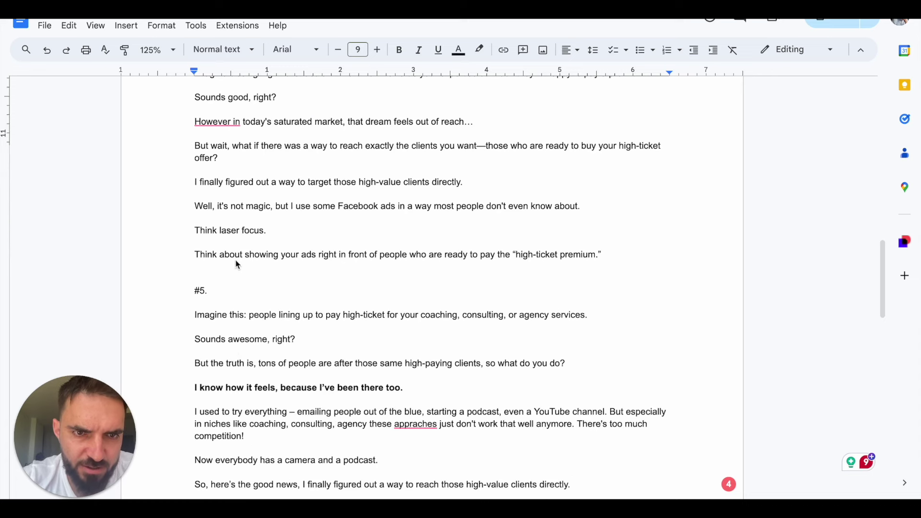
pyautogui.tripleClick(235, 262)
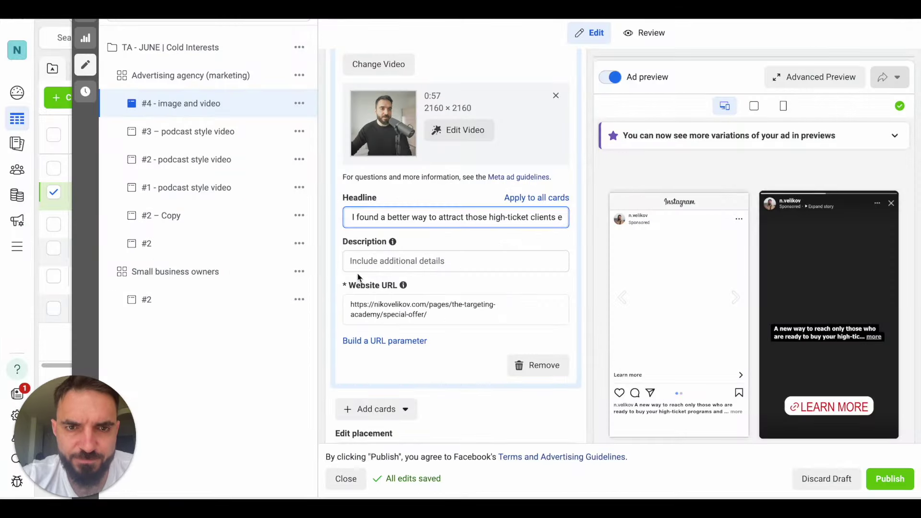
pyautogui.click(364, 263)
pyautogui.hotkey('ctrl', 'v')
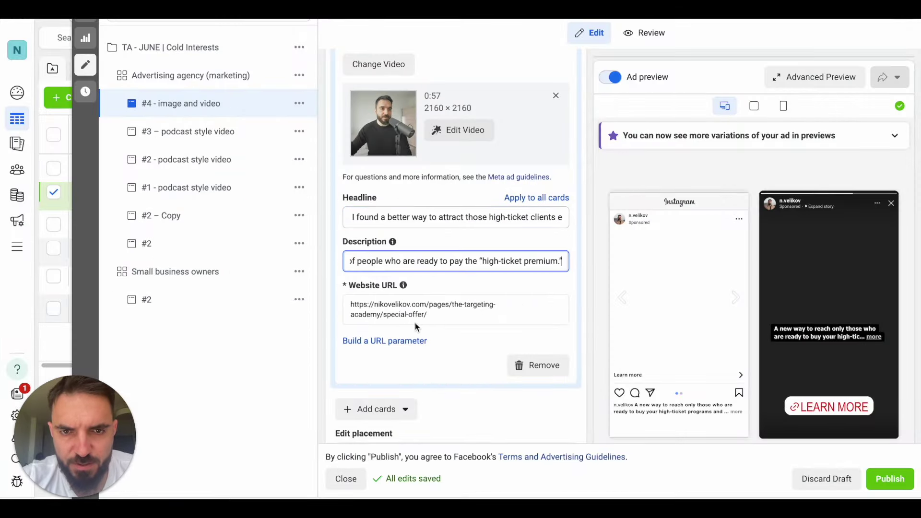
pyautogui.click(451, 335)
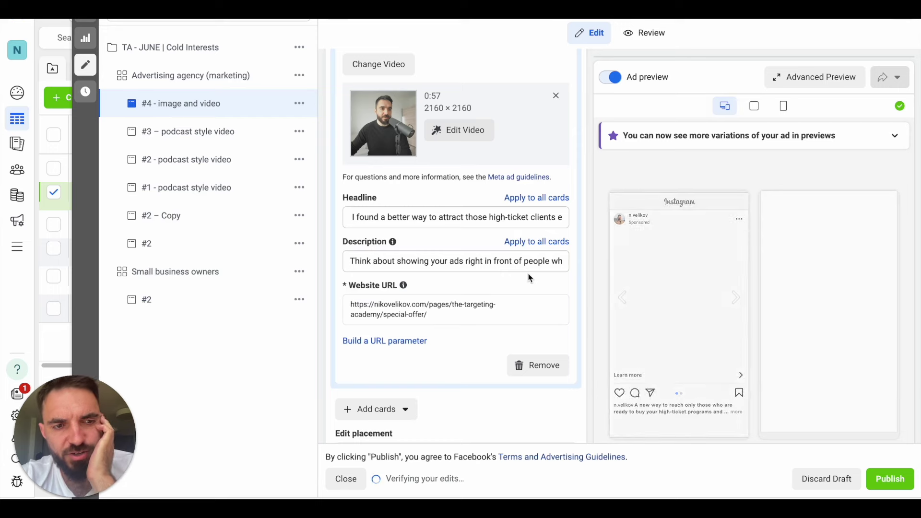
# Step: Review both carousel cards' text and check the second card in the Instagram feed preview
pyautogui.scroll(-2, 530, 277)
pyautogui.scroll(6, 529, 277)
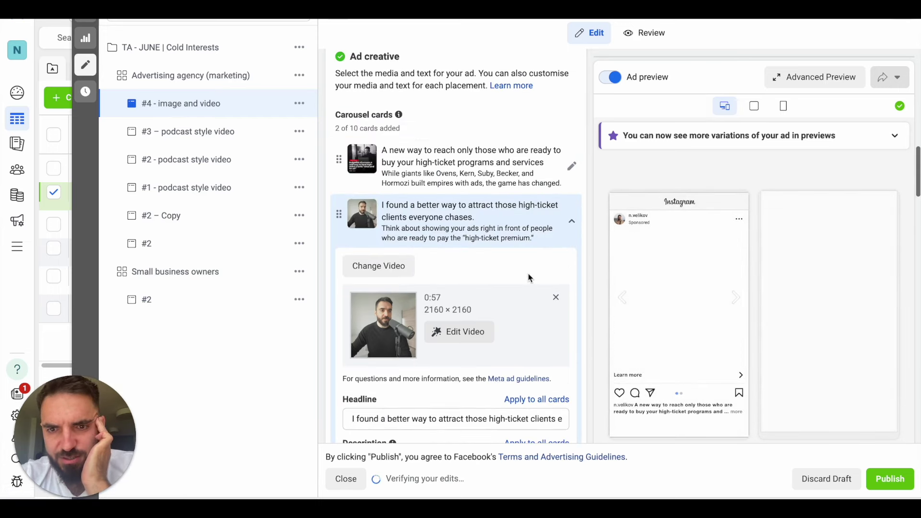
pyautogui.click(734, 297)
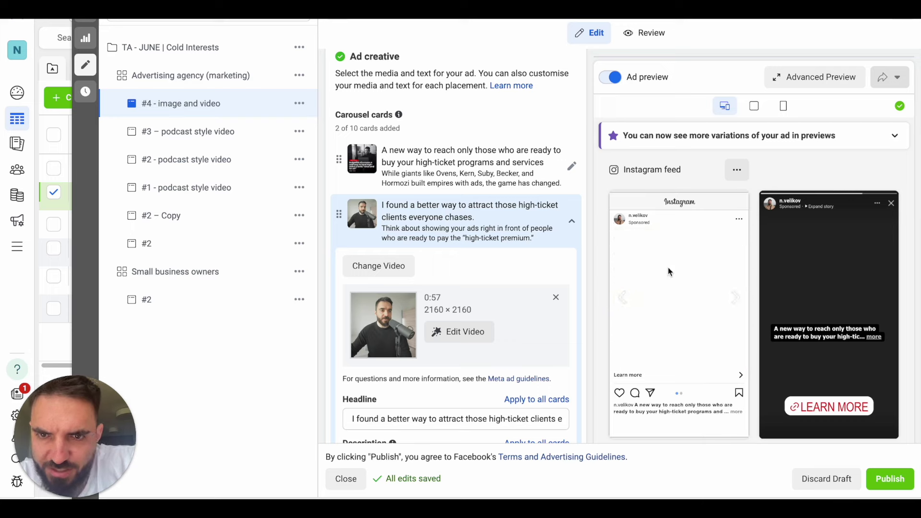
pyautogui.scroll(-1, 652, 288)
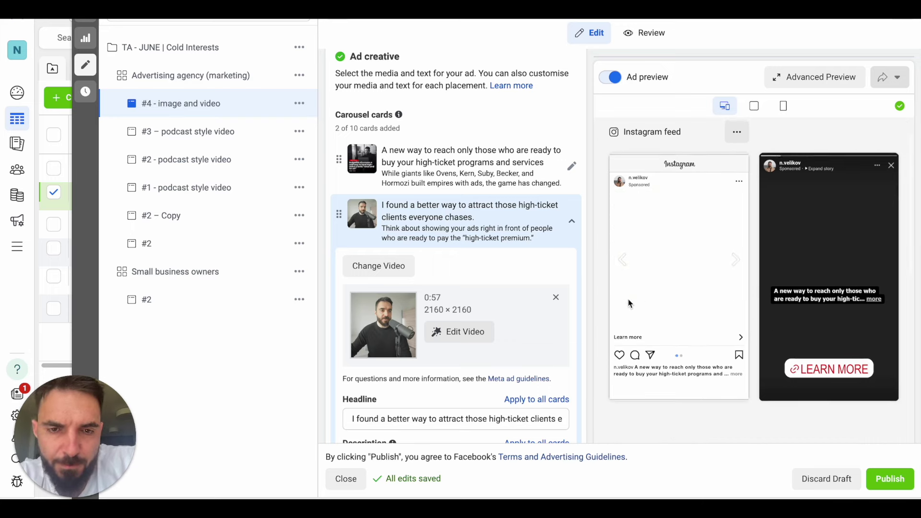
pyautogui.click(732, 263)
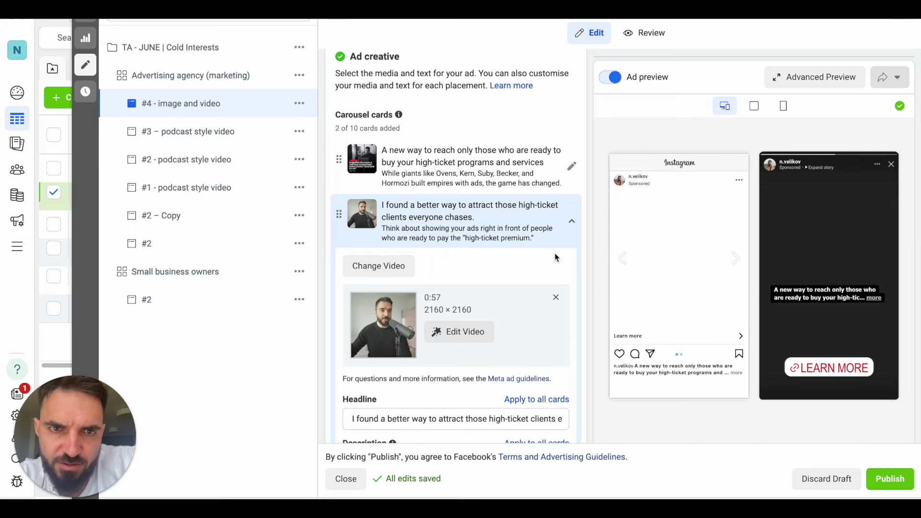
pyautogui.scroll(-5, 554, 257)
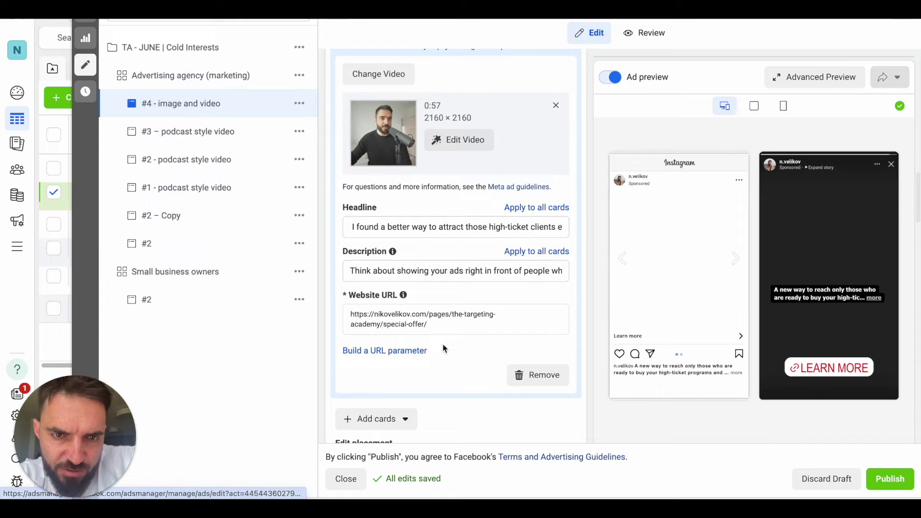
# Step: Review the #4 - image and video ad's cards, primary text, call to action and destination, and publish it
pyautogui.scroll(-6, 442, 344)
pyautogui.scroll(4, 442, 343)
pyautogui.scroll(15, 442, 344)
pyautogui.scroll(-3, 445, 239)
pyautogui.scroll(-10, 445, 239)
pyautogui.scroll(-15, 446, 243)
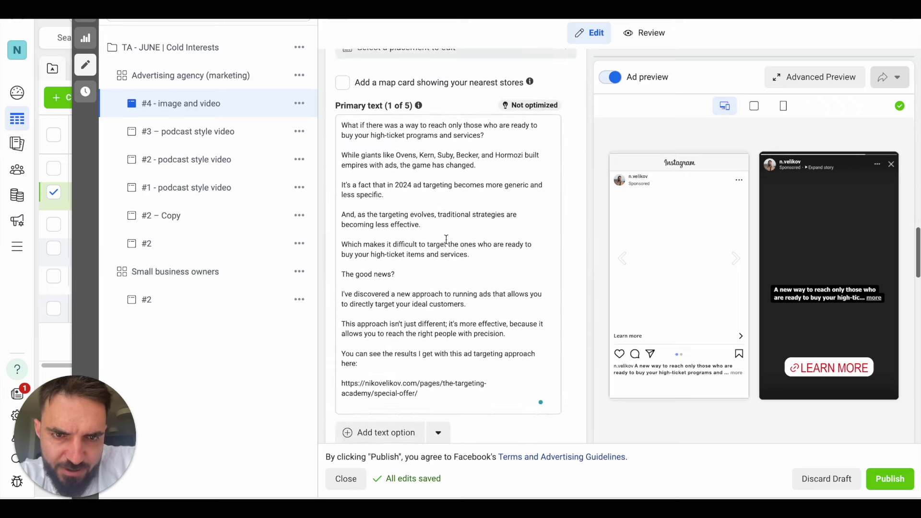
pyautogui.scroll(-3, 446, 238)
pyautogui.scroll(-1, 381, 241)
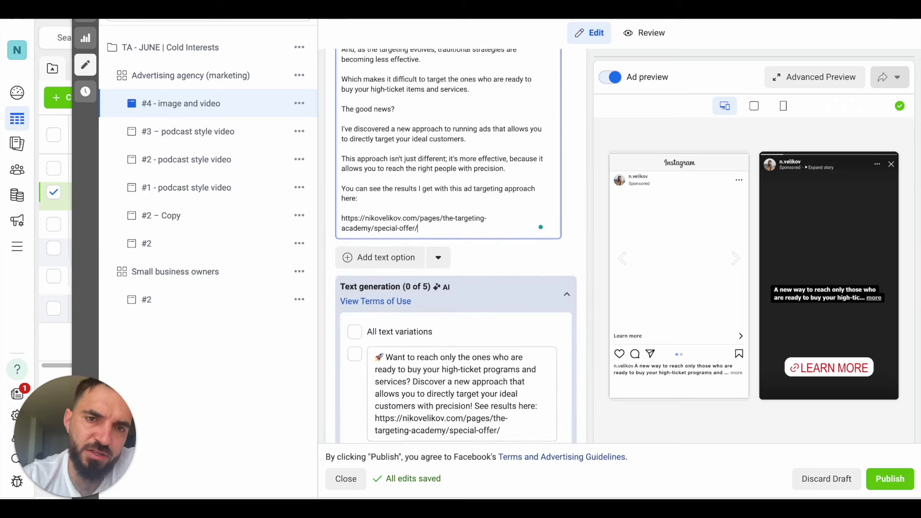
pyautogui.scroll(-10, 443, 258)
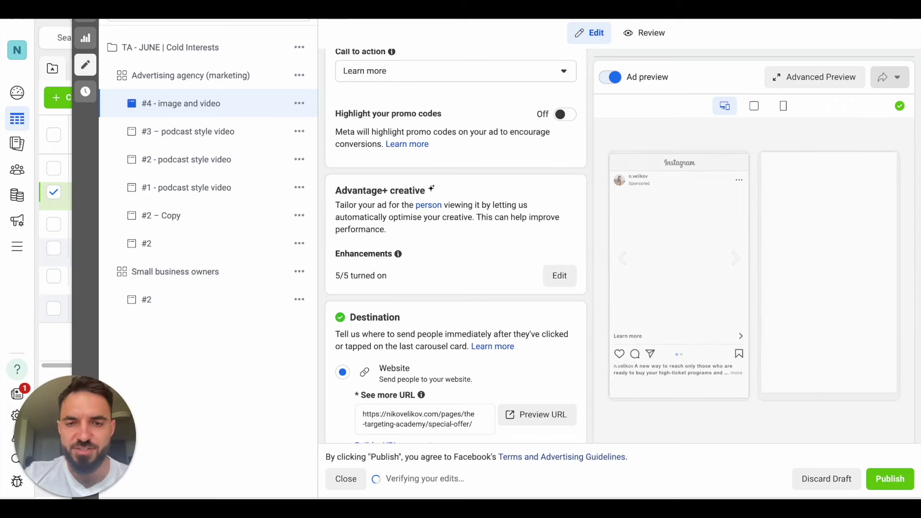
pyautogui.click(887, 477)
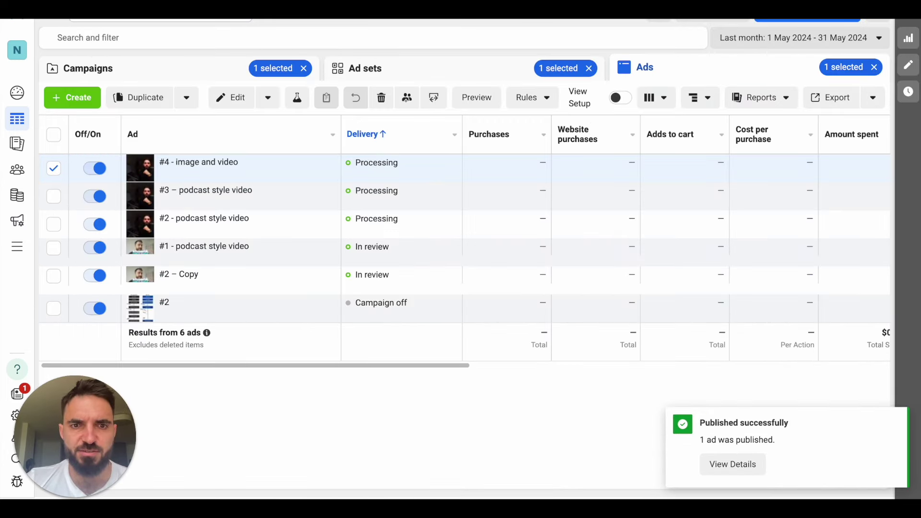
# Step: Look through the ads inside the campaign's existing ad sets, including Small business owners, and return to the ad set list
pyautogui.press('F5')
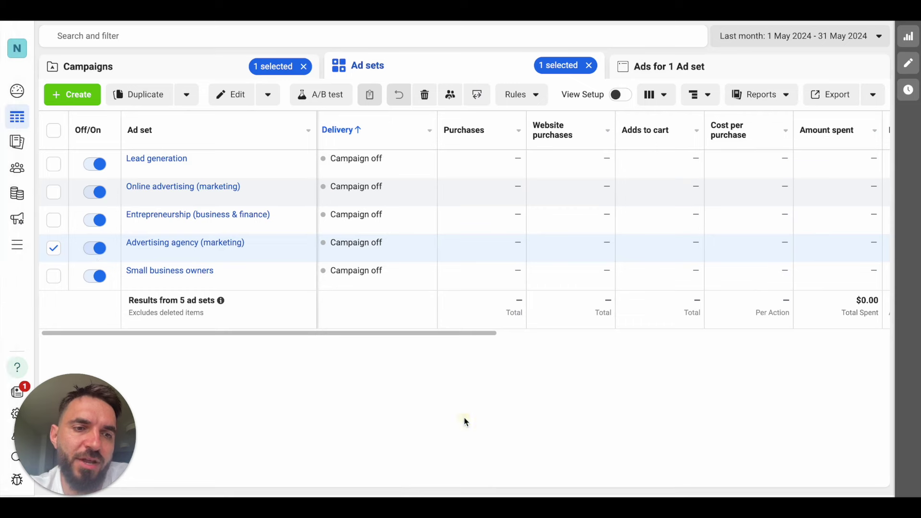
pyautogui.moveTo(225, 249)
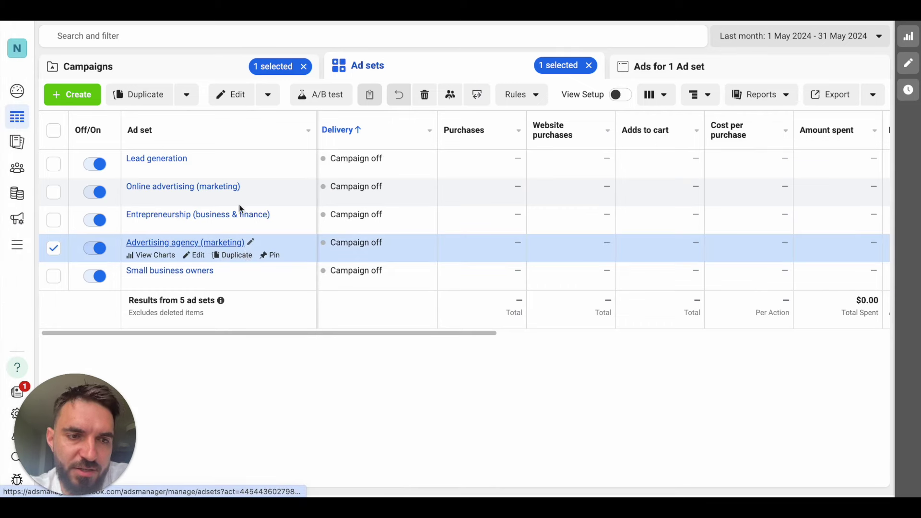
pyautogui.moveTo(166, 174)
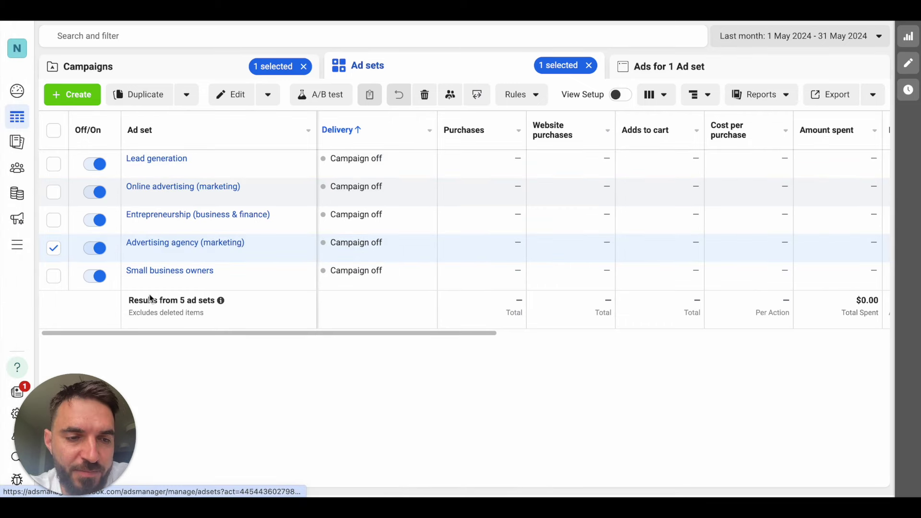
pyautogui.moveTo(176, 258)
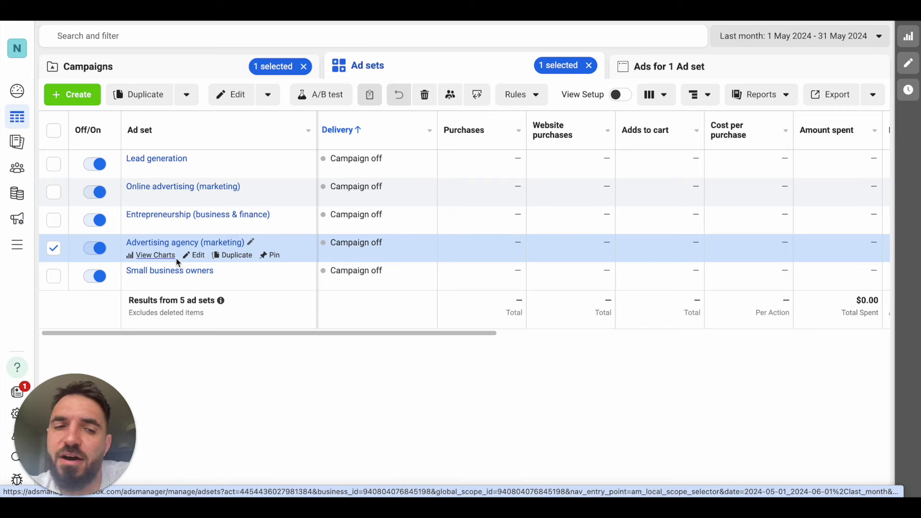
pyautogui.moveTo(229, 219)
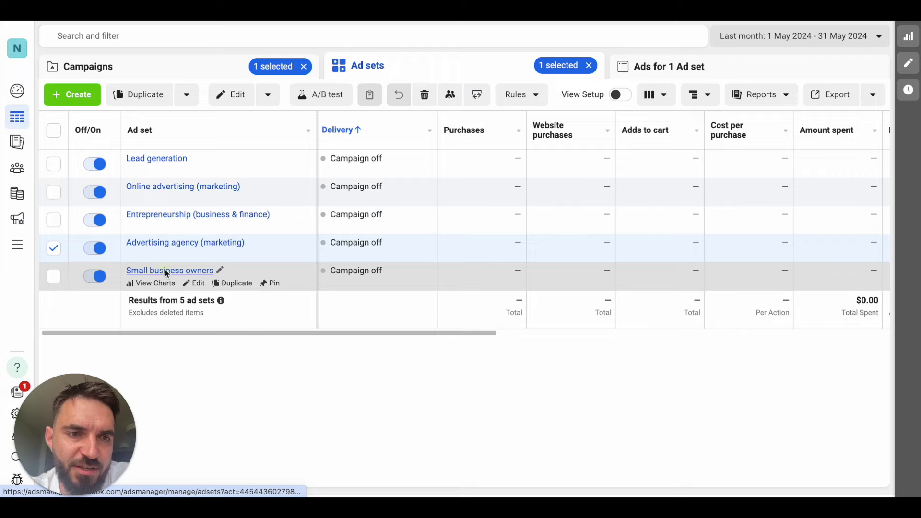
pyautogui.click(166, 271)
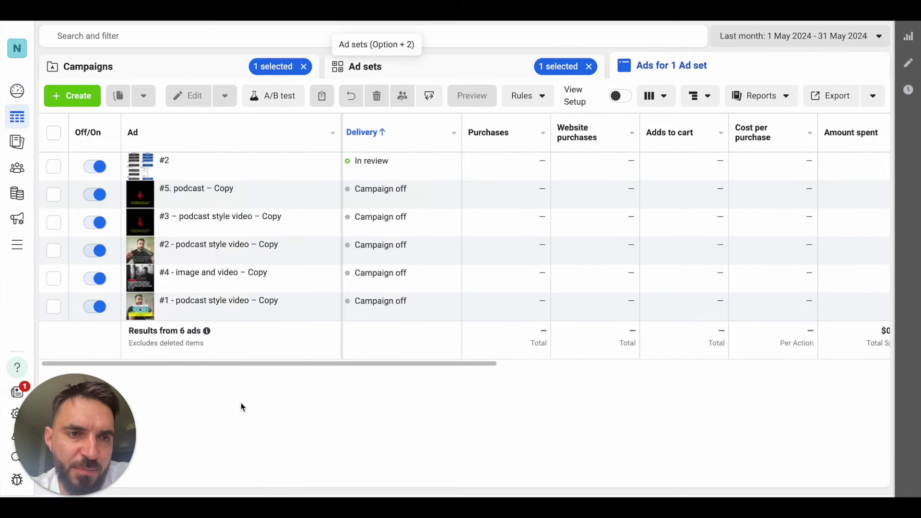
pyautogui.click(438, 64)
pyautogui.hotkey('alt', '3')
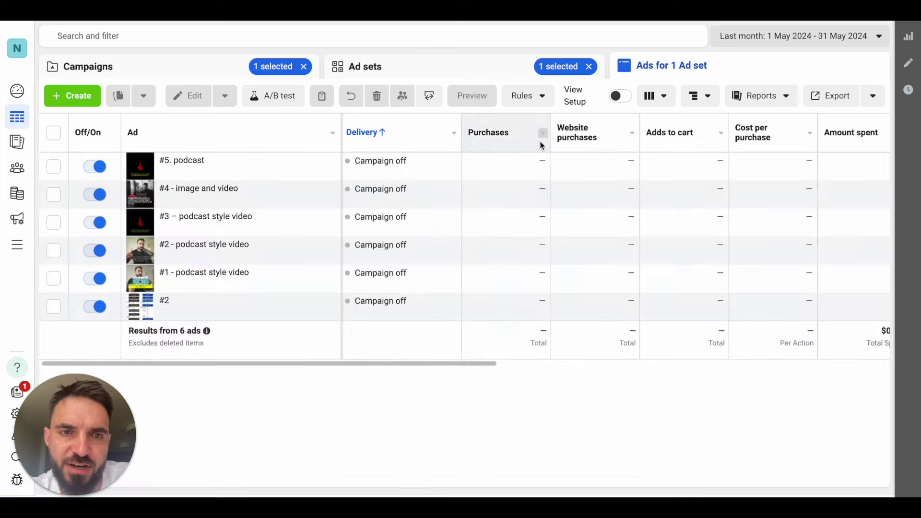
pyautogui.click(402, 57)
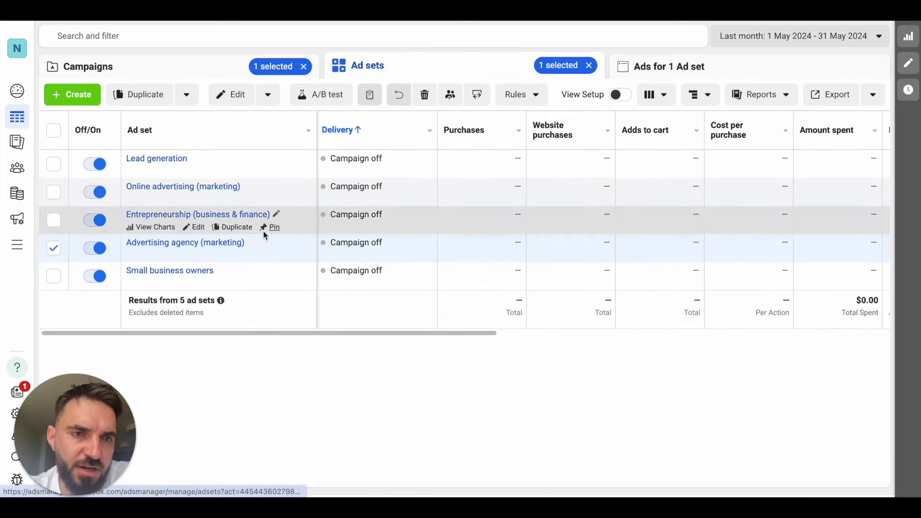
# Step: Duplicate the Advertising agency (marketing) ad set once with current settings into its original campaign
pyautogui.click(242, 255)
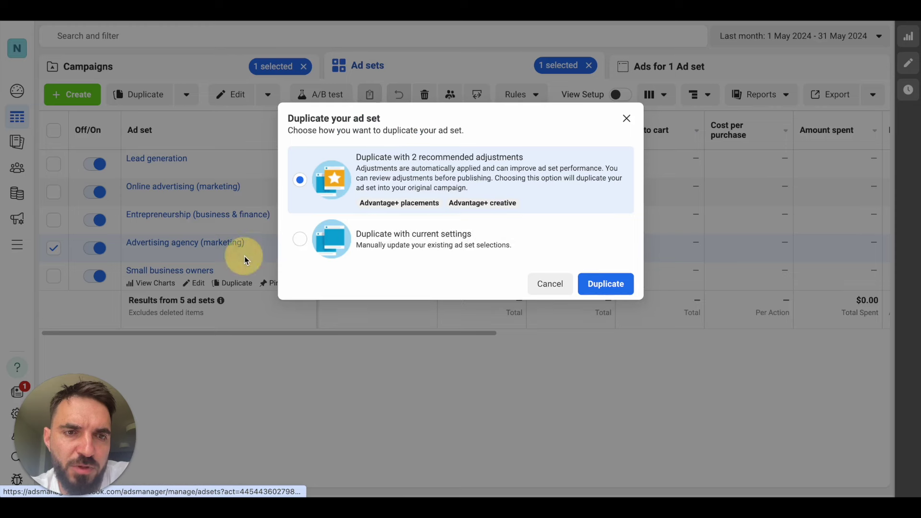
pyautogui.click(451, 245)
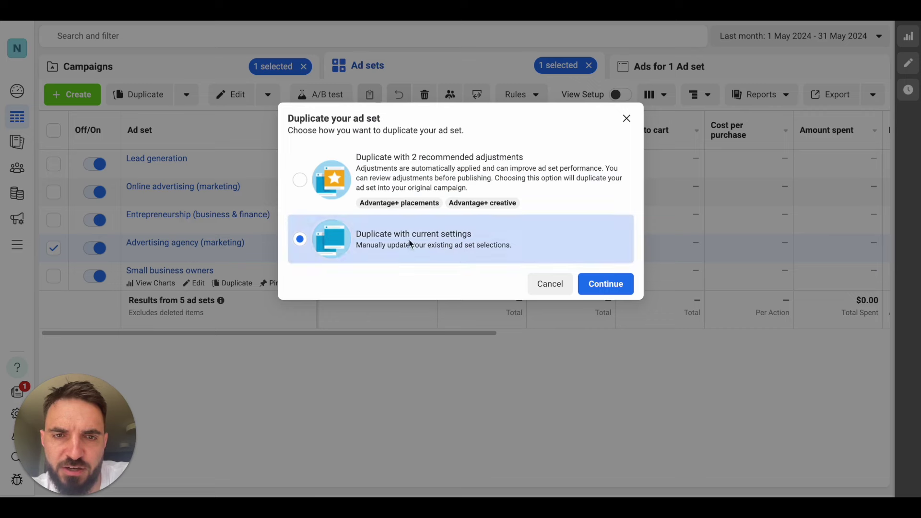
pyautogui.click(596, 282)
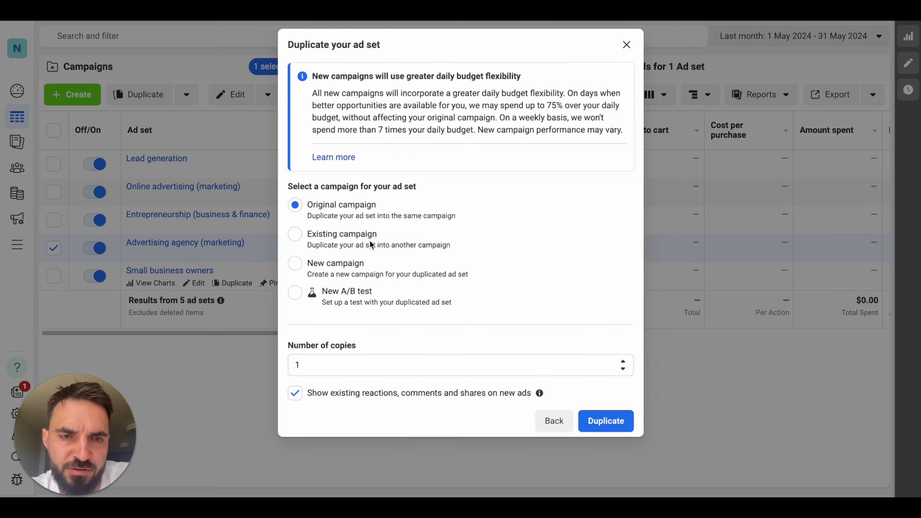
pyautogui.click(372, 245)
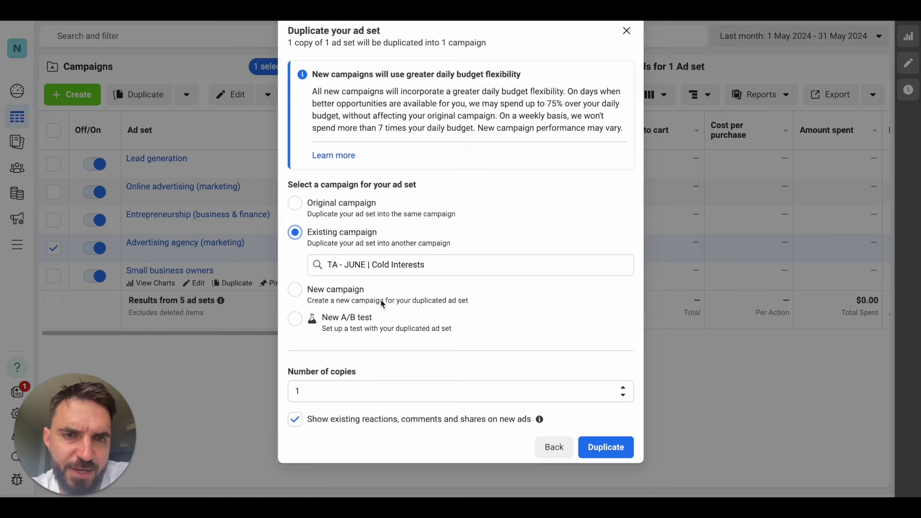
pyautogui.click(369, 217)
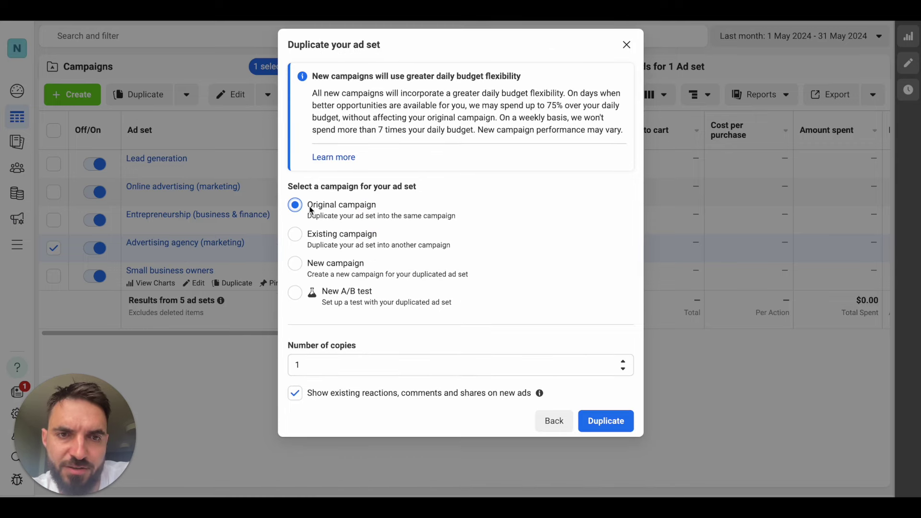
pyautogui.click(617, 424)
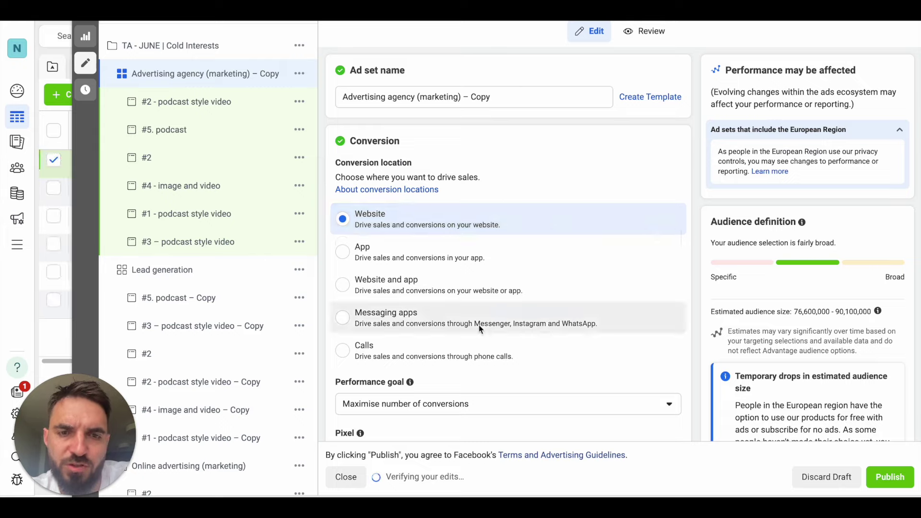
# Step: In the duplicated ad set's detailed targeting, add the suggested Advertising campaign interest and remove Advertising agency (marketing)
pyautogui.scroll(-12, 479, 326)
pyautogui.scroll(-20, 479, 329)
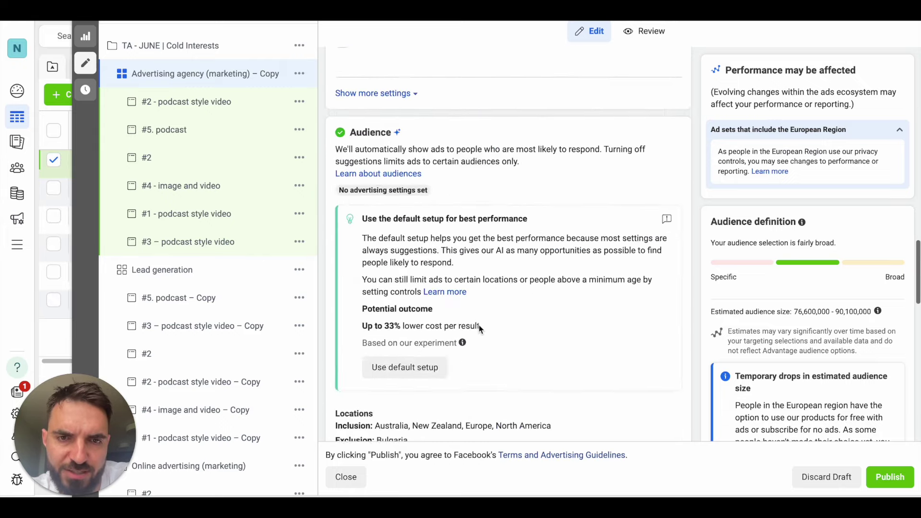
pyautogui.scroll(-1, 566, 317)
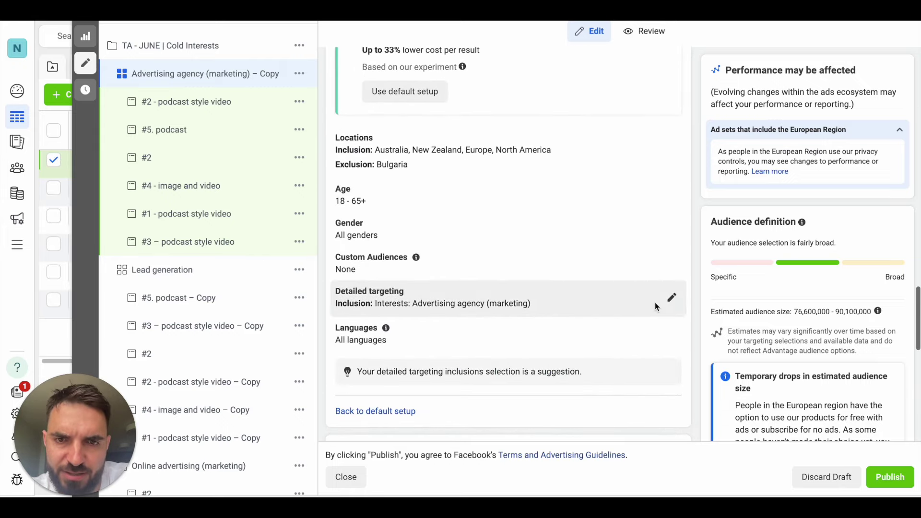
pyautogui.click(669, 298)
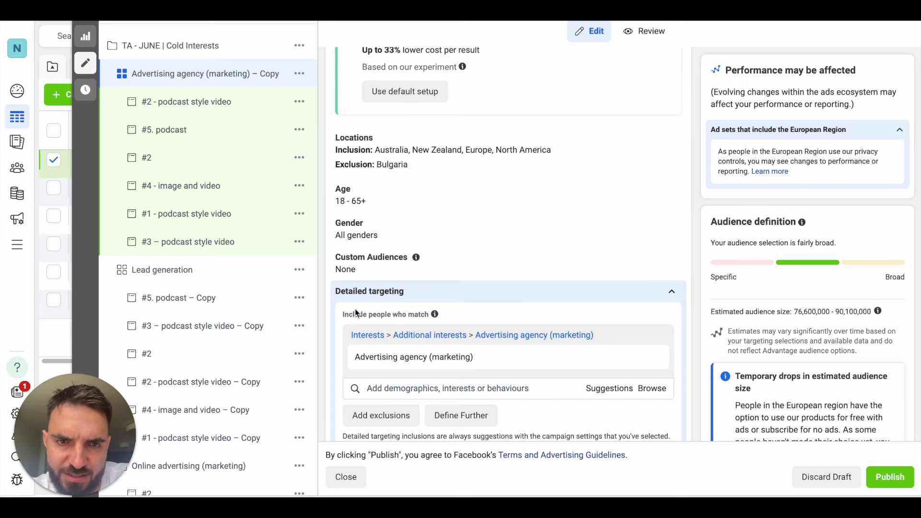
pyautogui.click(610, 389)
pyautogui.scroll(-2, 603, 291)
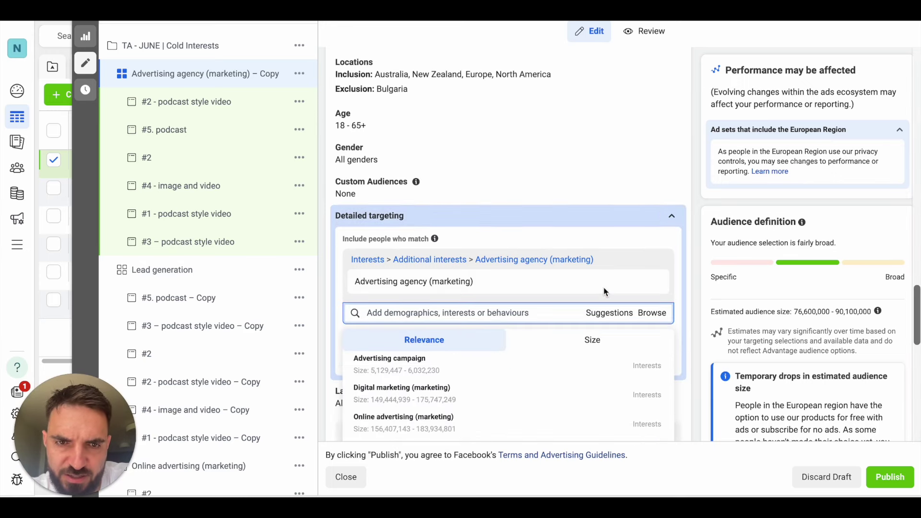
pyautogui.click(479, 357)
pyautogui.click(644, 328)
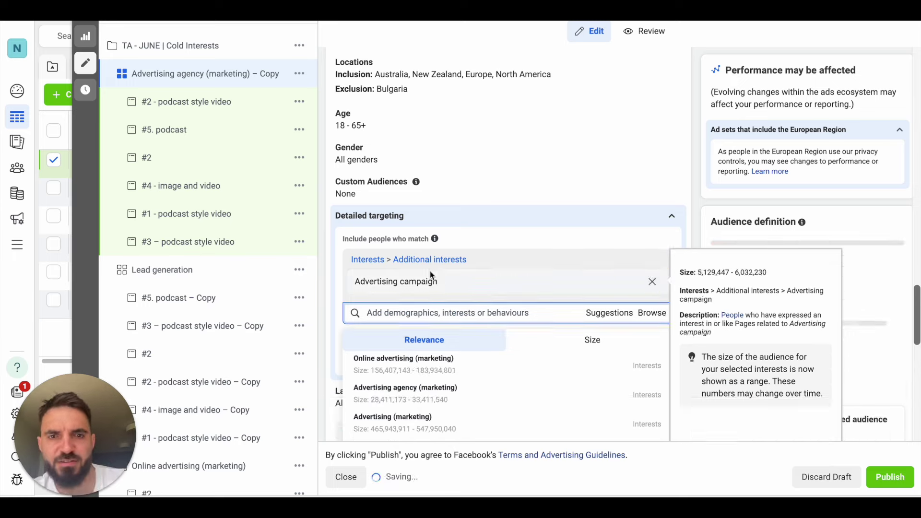
# Step: Rename the duplicated ad set "Advertising campaign", publish it with its ads, and close the editor
pyautogui.scroll(10, 360, 283)
pyautogui.scroll(1, 360, 281)
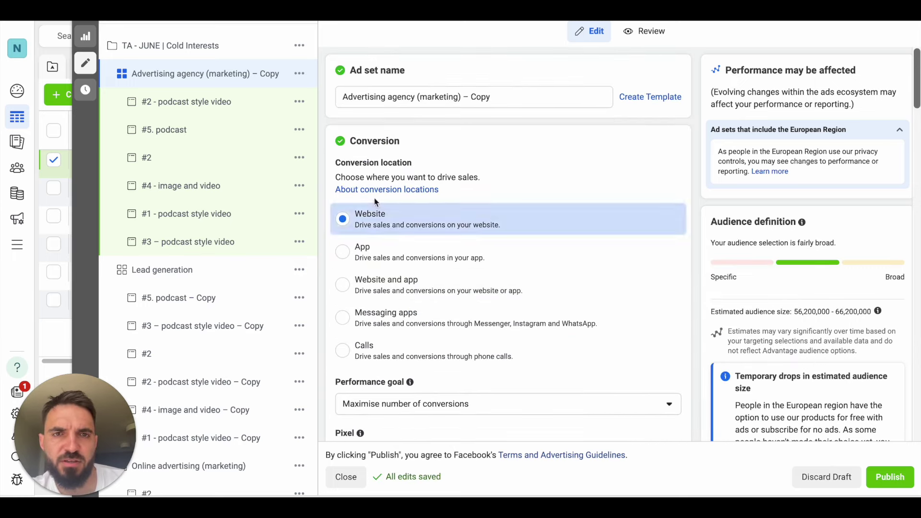
pyautogui.tripleClick(399, 101)
pyautogui.write('Advertising campaign')
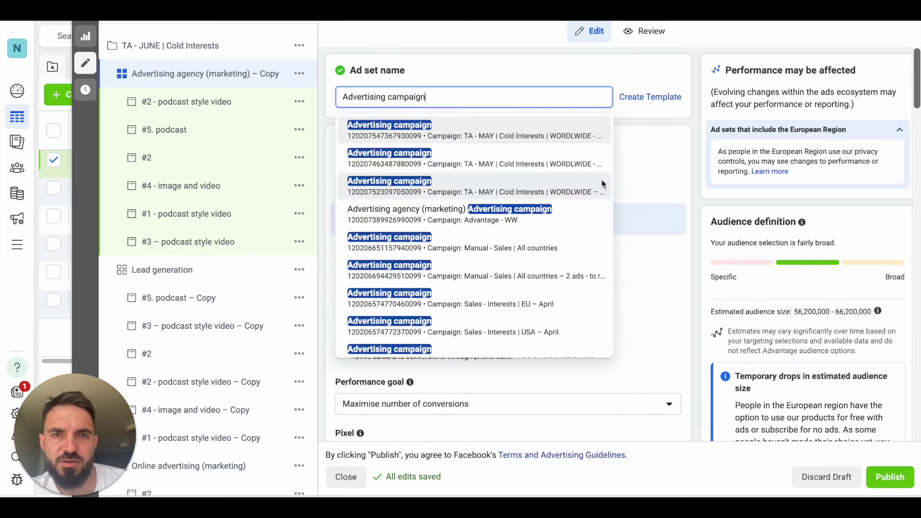
pyautogui.click(890, 476)
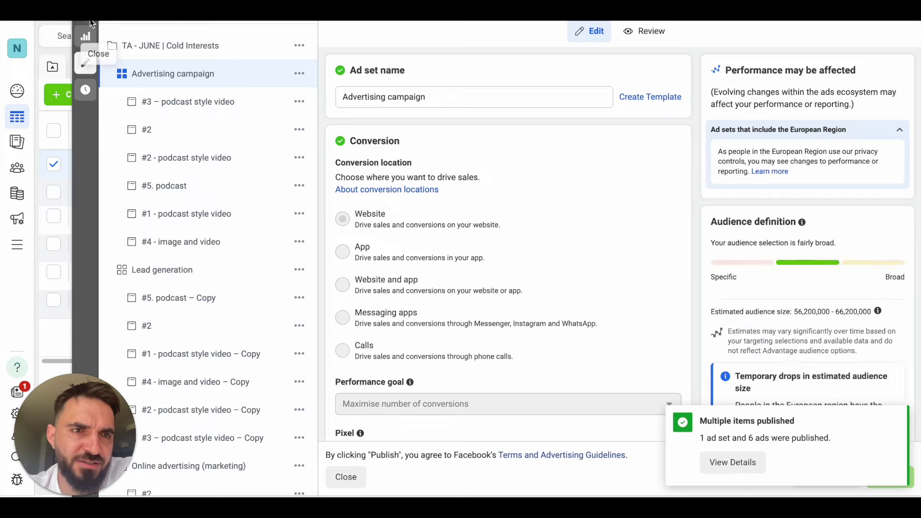
pyautogui.click(86, 63)
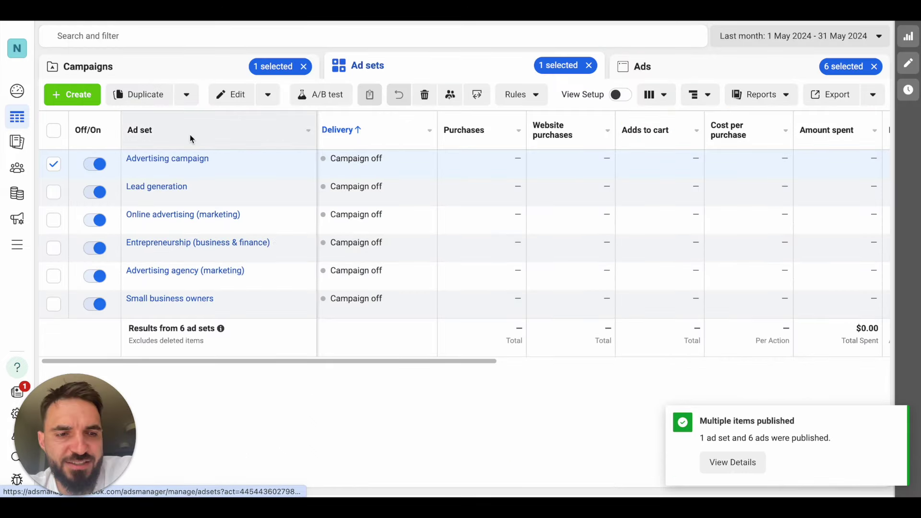
# Step: Reopen the Advertising campaign ad set in TA - JUNE | Cold Interests and examine its bid control, bid strategy and daily budget
pyautogui.click(177, 62)
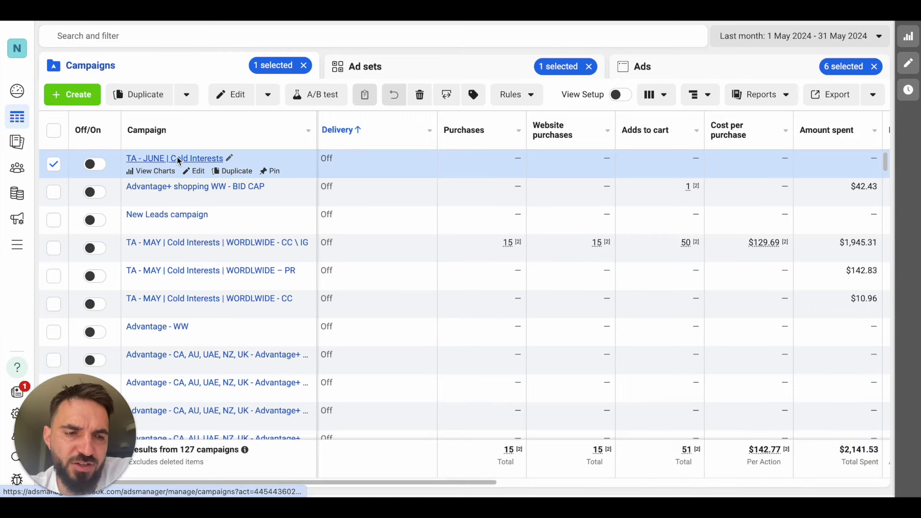
pyautogui.click(179, 158)
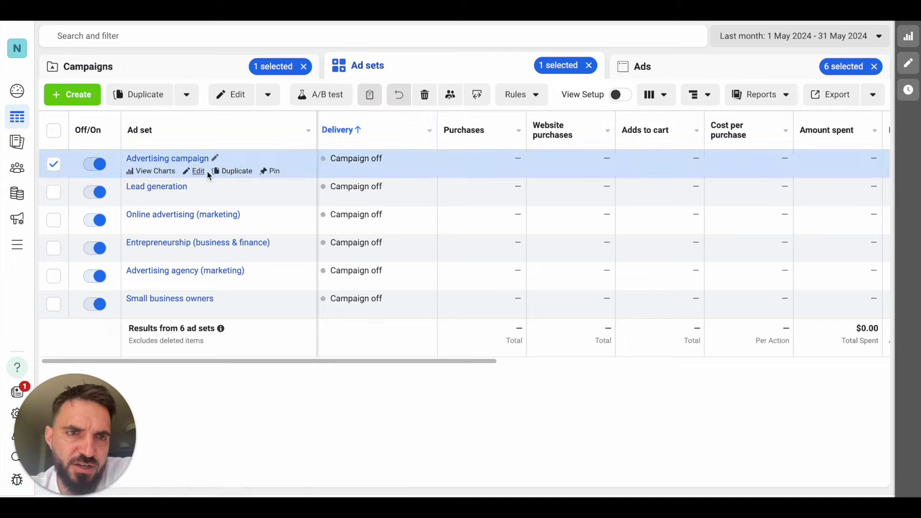
pyautogui.click(200, 171)
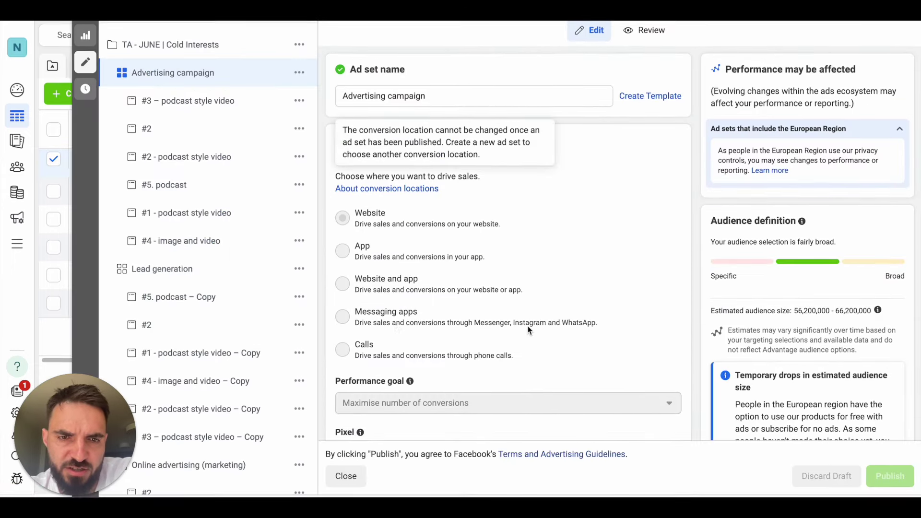
pyautogui.scroll(-5, 527, 327)
pyautogui.scroll(-5, 396, 313)
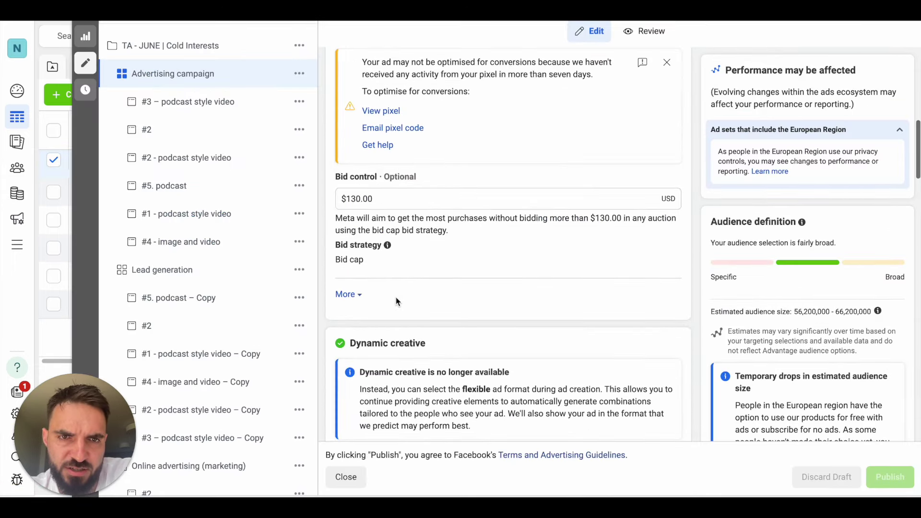
pyautogui.click(370, 199)
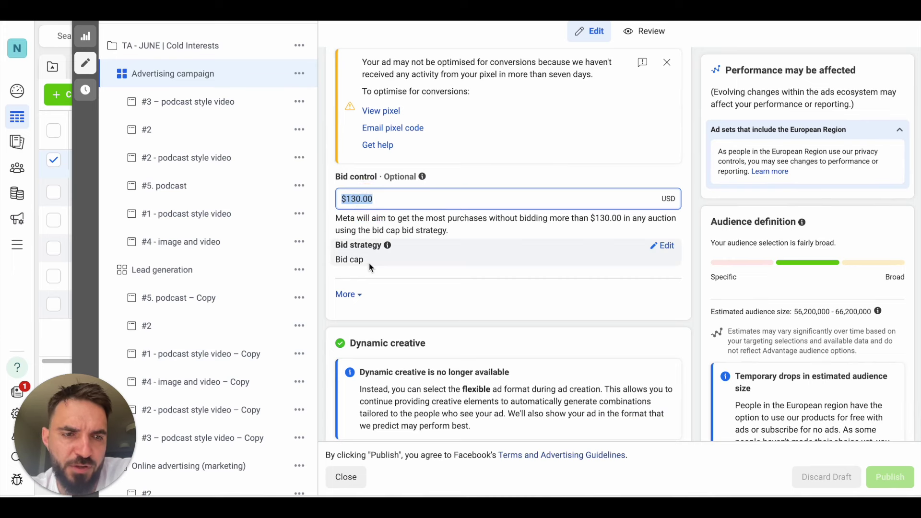
pyautogui.scroll(-4, 370, 267)
pyautogui.click(341, 319)
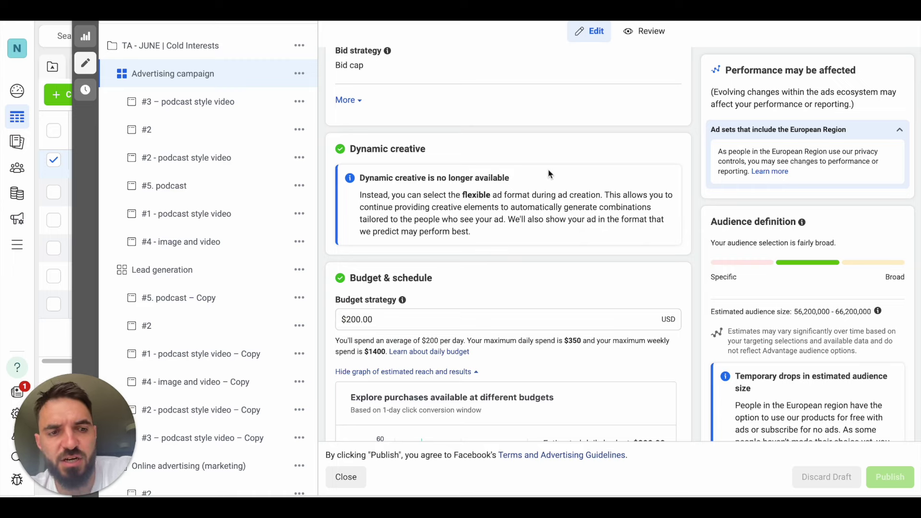
pyautogui.scroll(5, 550, 173)
pyautogui.moveTo(384, 245); pyautogui.dragTo(357, 263)
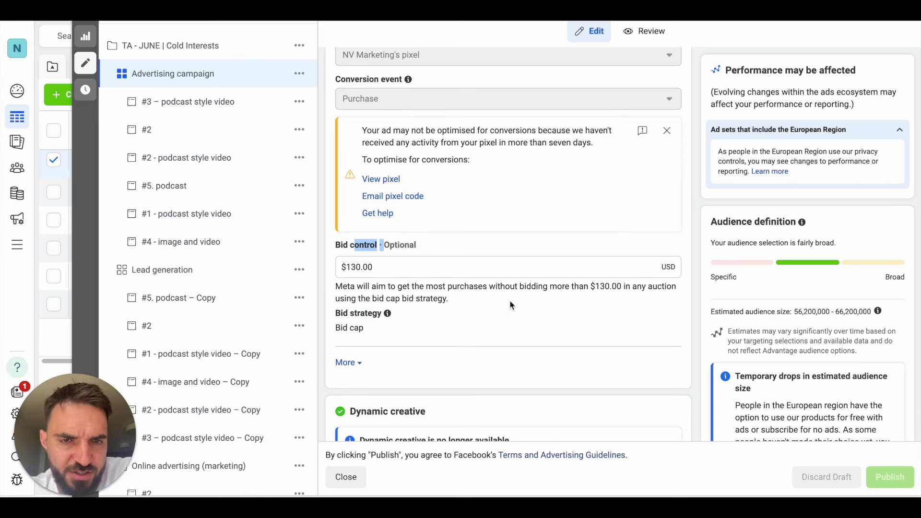
pyautogui.moveTo(420, 299); pyautogui.dragTo(324, 283)
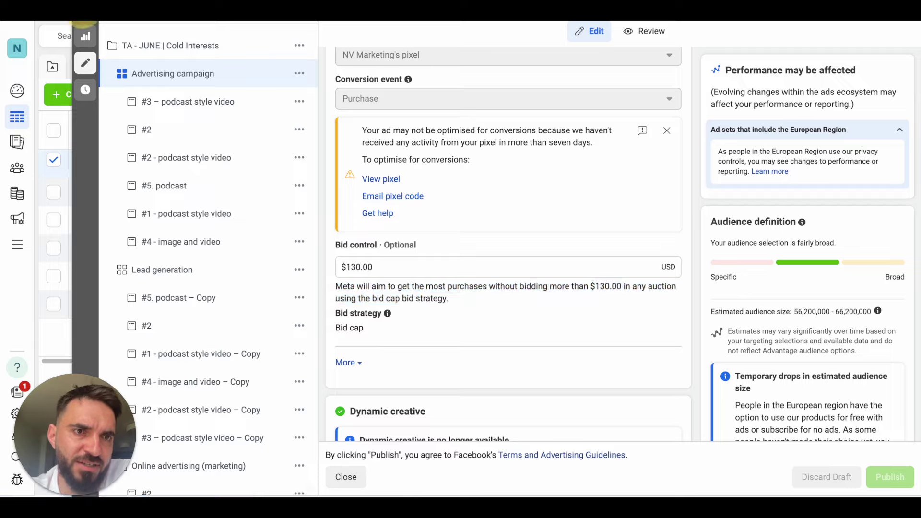
# Step: Close the ad set editor and duplicate the TA - JUNE | Cold Interests campaign as an Advantage+ shopping campaign
pyautogui.press('Escape')
pyautogui.click(53, 130)
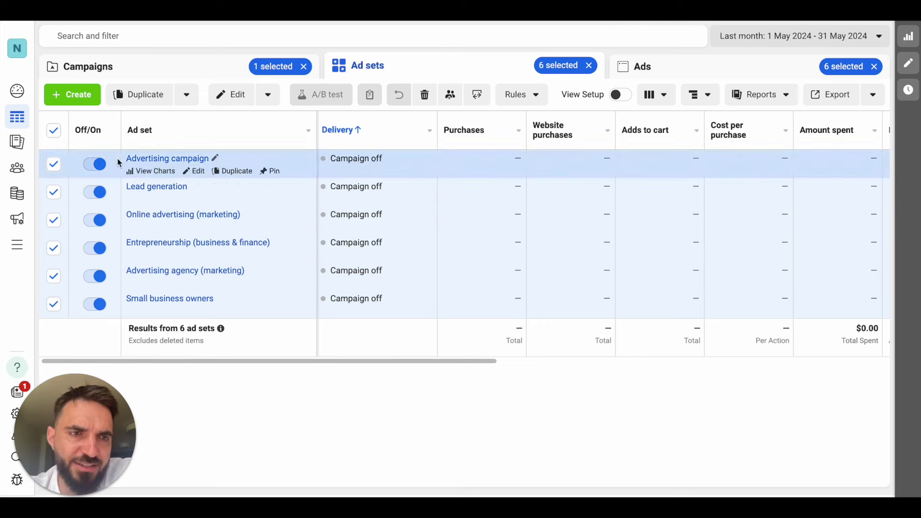
pyautogui.click(53, 130)
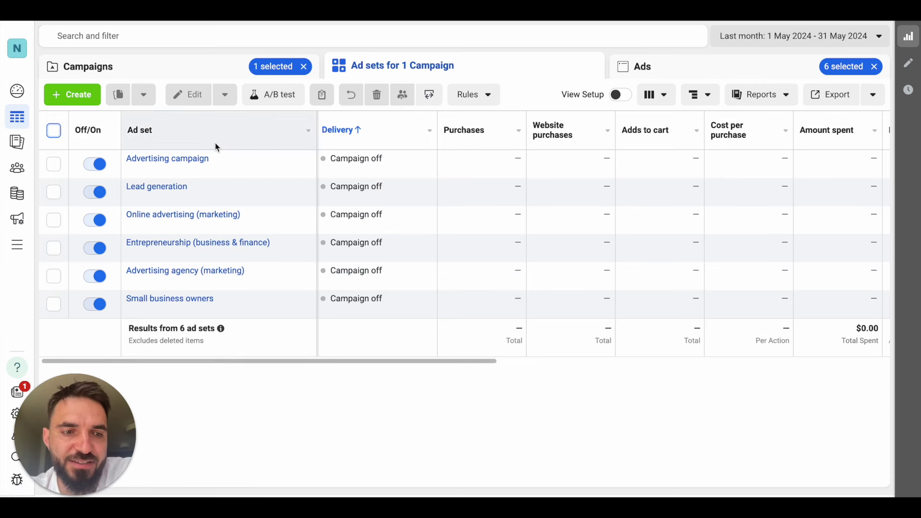
pyautogui.click(139, 59)
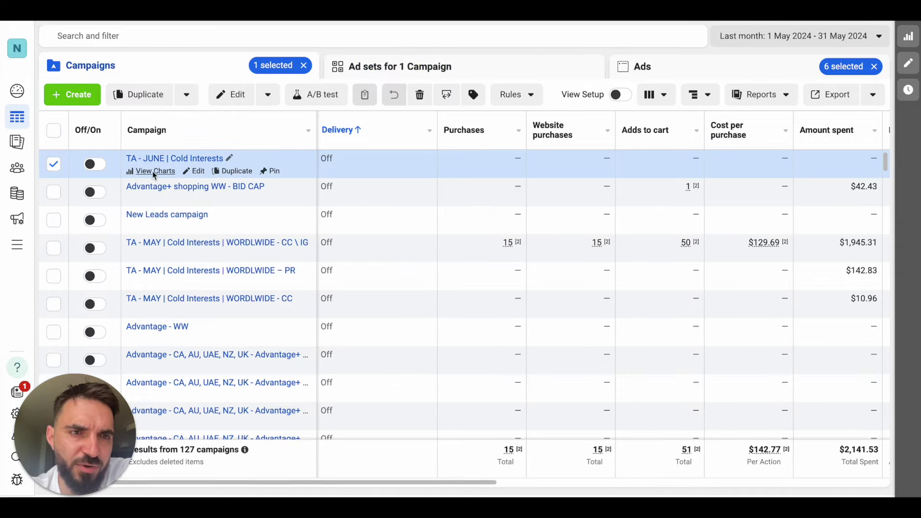
pyautogui.click(240, 171)
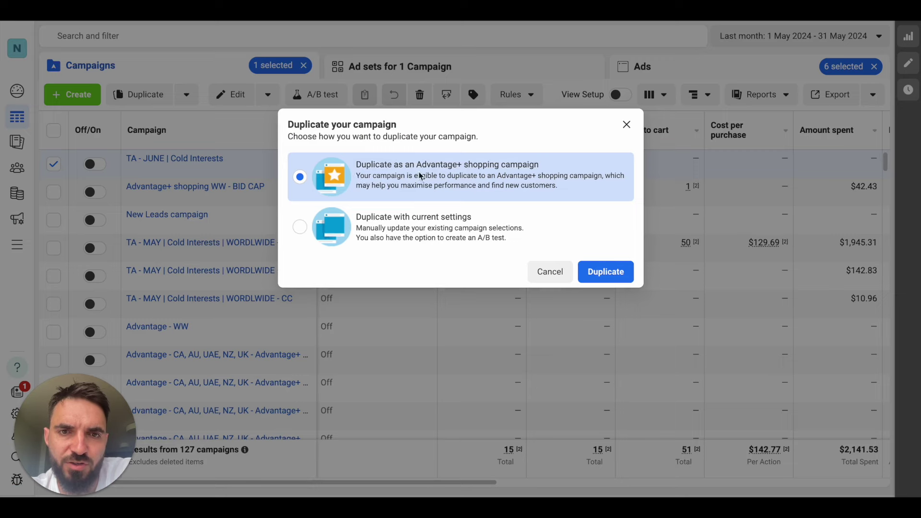
pyautogui.click(597, 271)
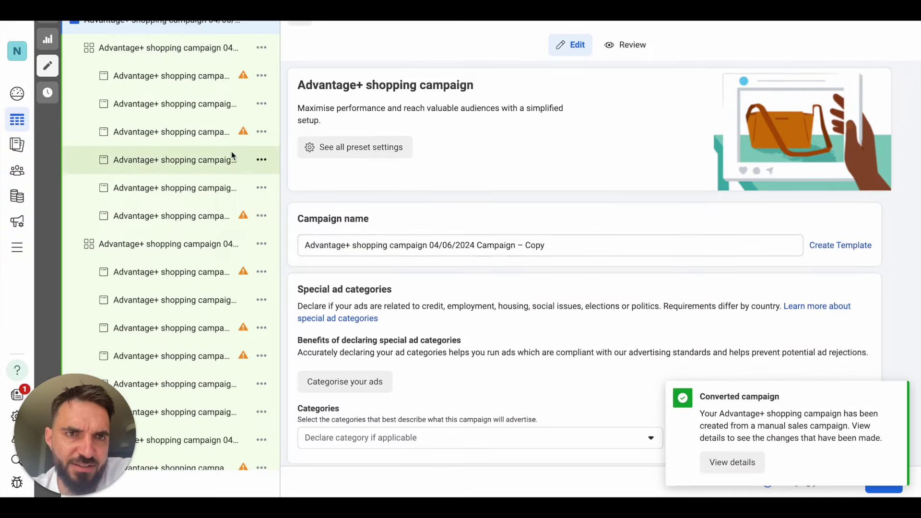
# Step: Look over the converted campaign's ad sets and ads, dismiss the conversion notice, and continue to the ad set settings
pyautogui.scroll(-5, 203, 310)
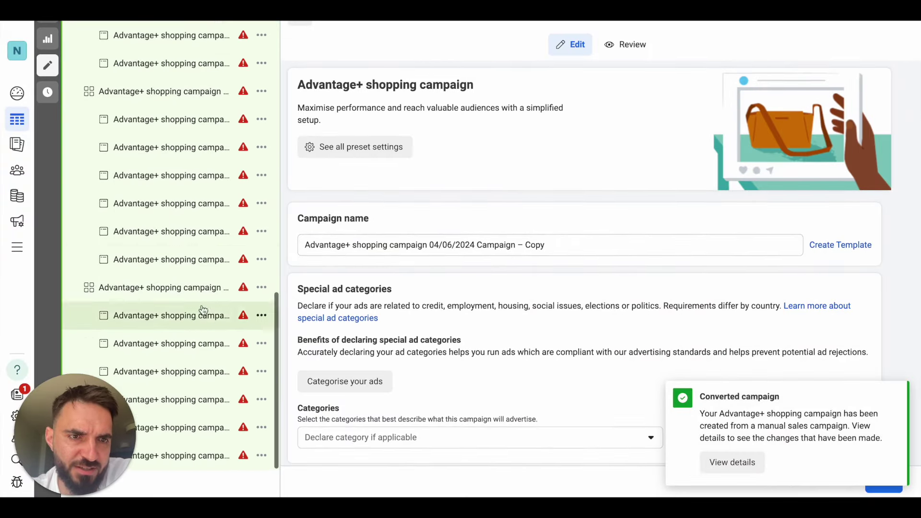
pyautogui.moveTo(623, 251); pyautogui.dragTo(480, 249)
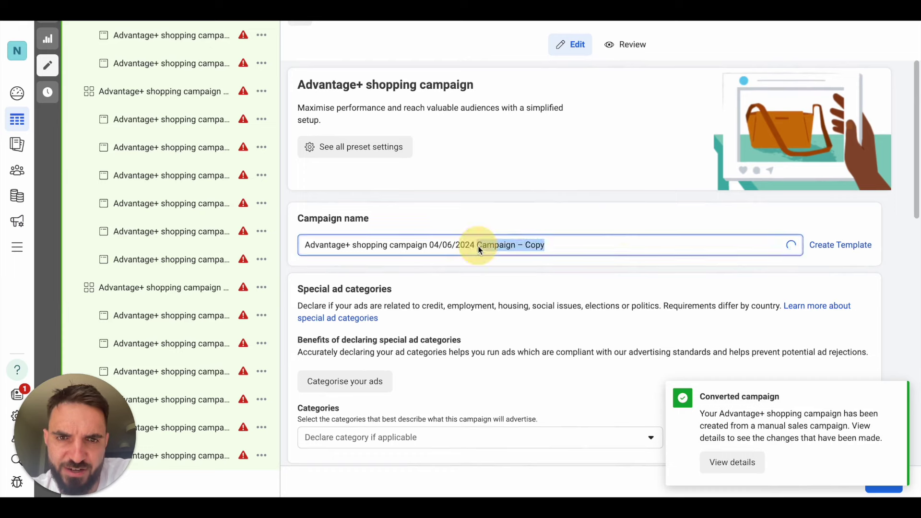
pyautogui.moveTo(734, 426)
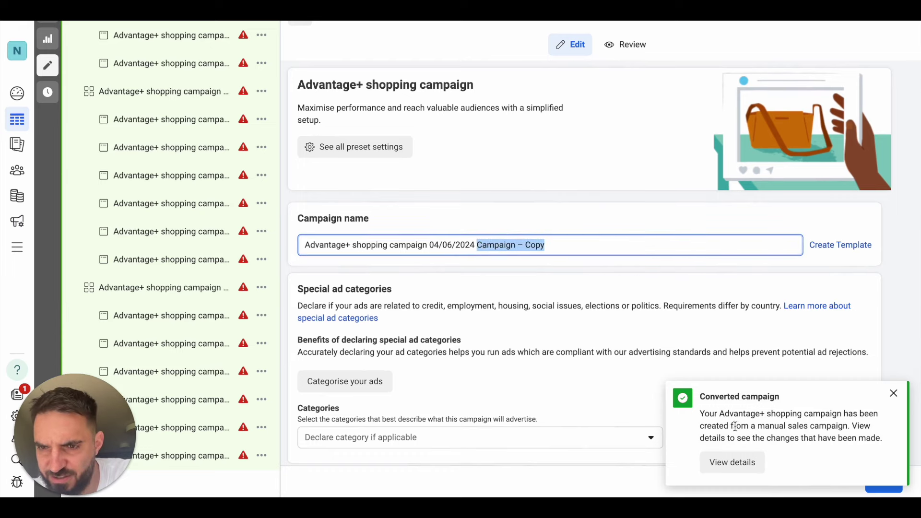
pyautogui.click(893, 395)
pyautogui.scroll(10, 69, 179)
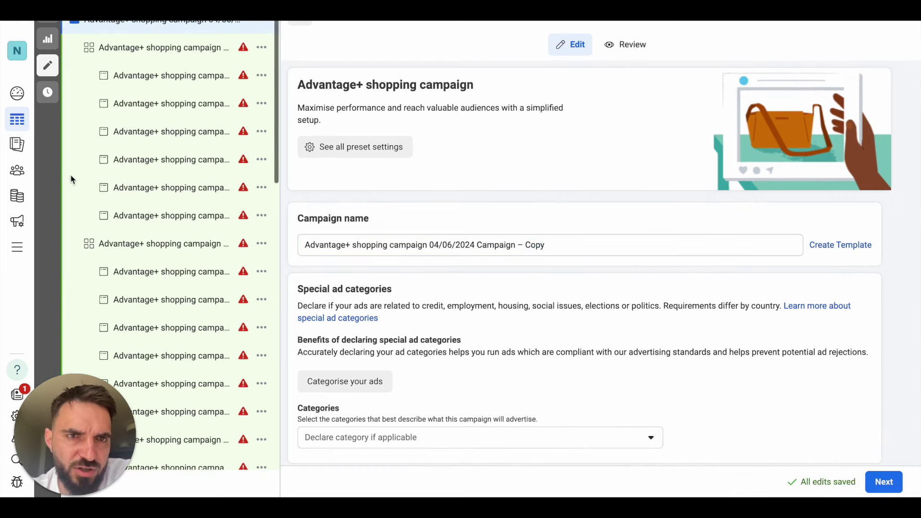
pyautogui.scroll(-5, 873, 397)
pyautogui.click(892, 489)
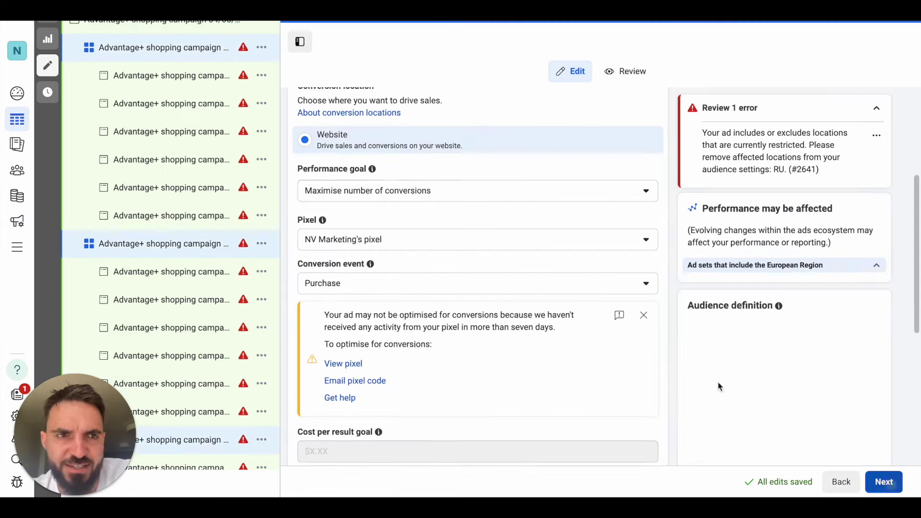
# Step: Examine the converted ad sets' cost per result goal, budget and schedule, audience, and beneficiary settings
pyautogui.scroll(-10, 416, 230)
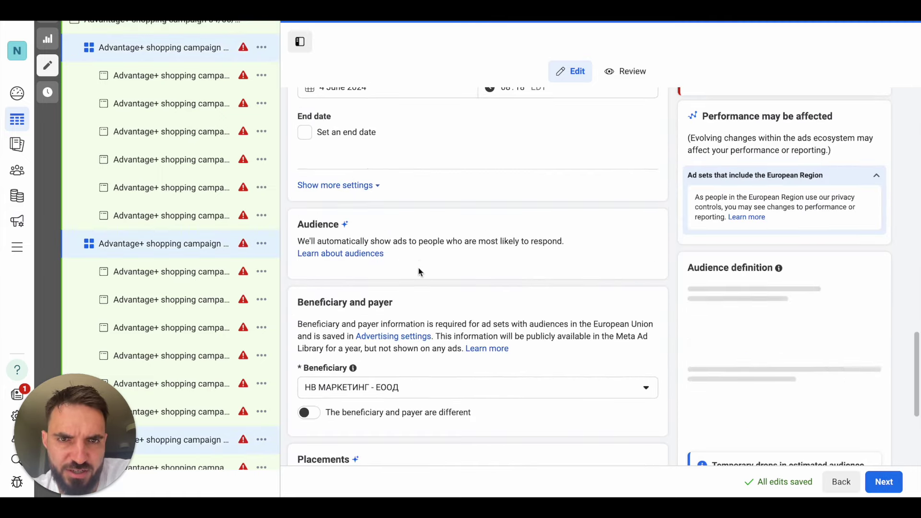
pyautogui.scroll(-4, 419, 268)
pyautogui.scroll(12, 419, 267)
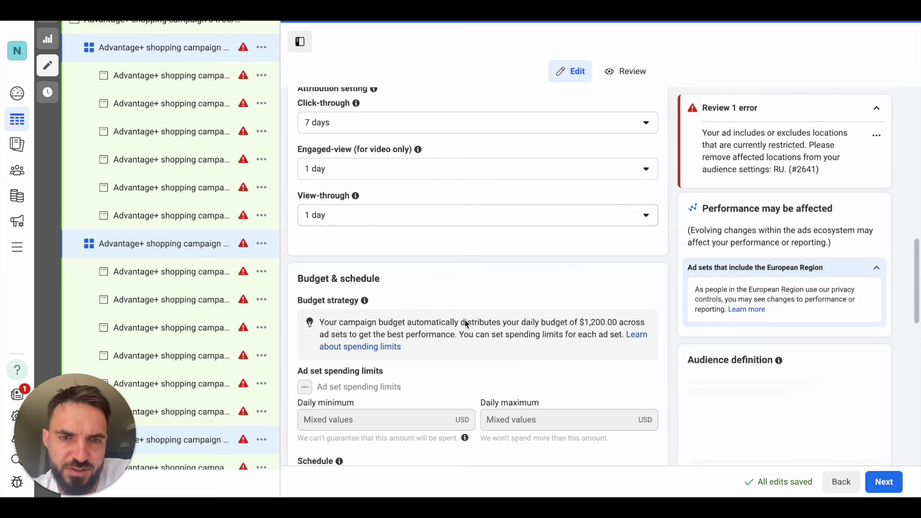
pyautogui.scroll(-1, 444, 398)
pyautogui.scroll(5, 444, 398)
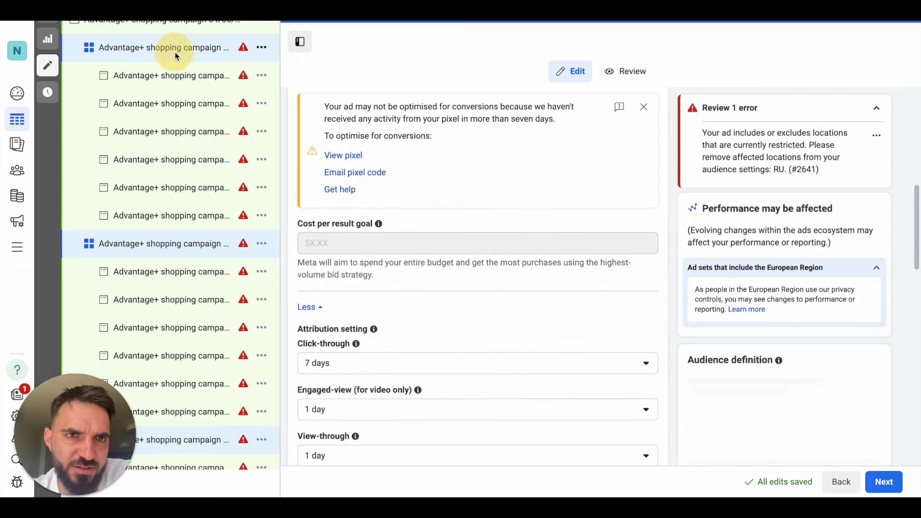
pyautogui.scroll(-10, 502, 258)
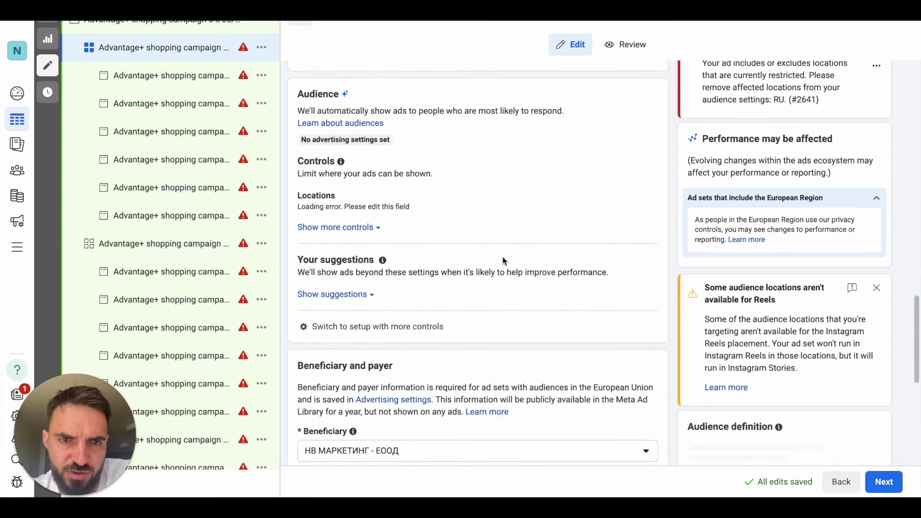
pyautogui.scroll(-8, 502, 256)
pyautogui.scroll(8, 502, 256)
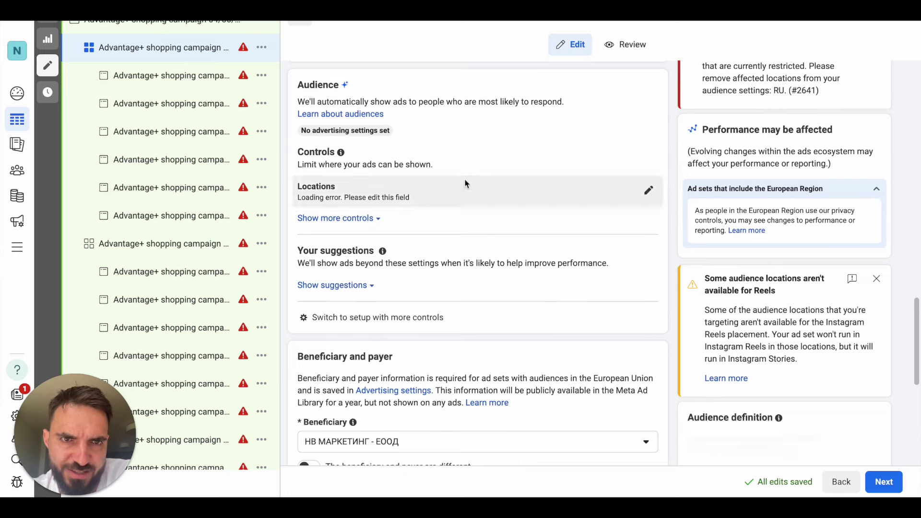
pyautogui.scroll(7, 464, 183)
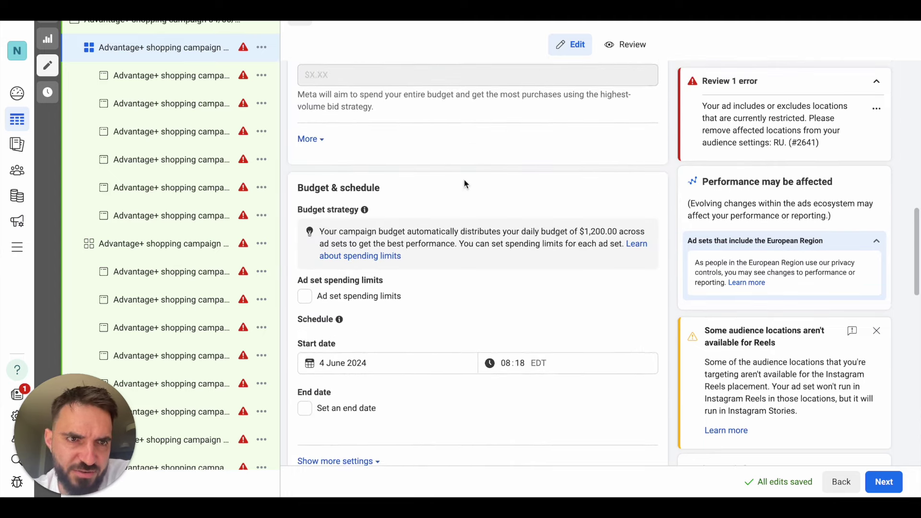
pyautogui.scroll(1, 464, 180)
# Step: Delete the five extra ad sets from the Advantage+ shopping campaign, keeping only the first ad set with its six ads
pyautogui.click(261, 243)
pyautogui.click(297, 346)
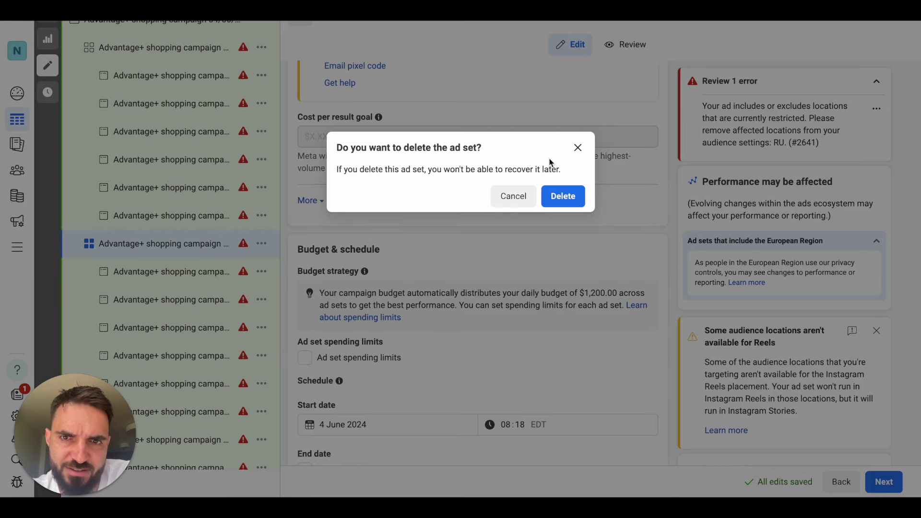
pyautogui.click(565, 197)
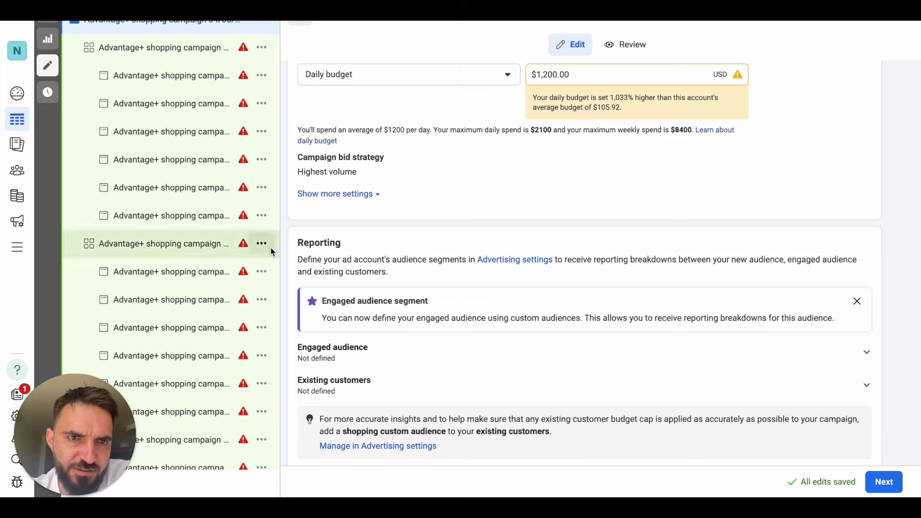
pyautogui.click(269, 246)
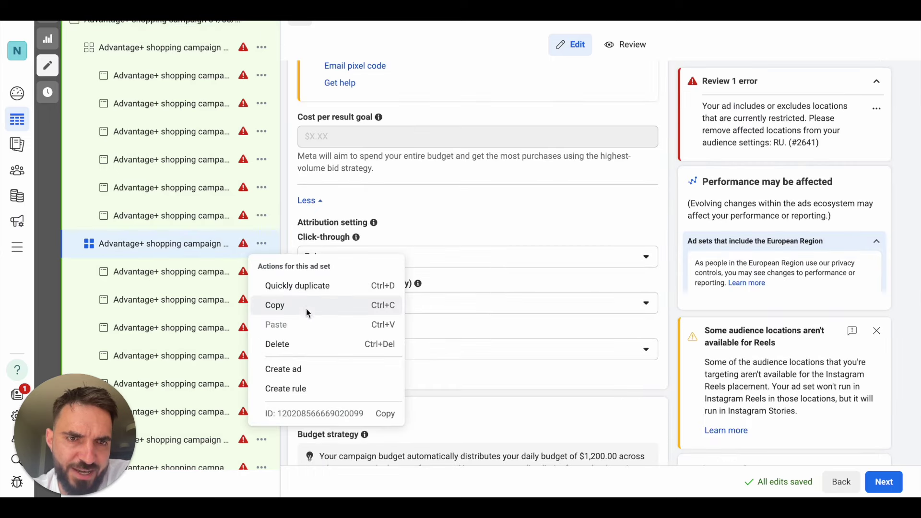
pyautogui.click(290, 344)
pyautogui.click(563, 197)
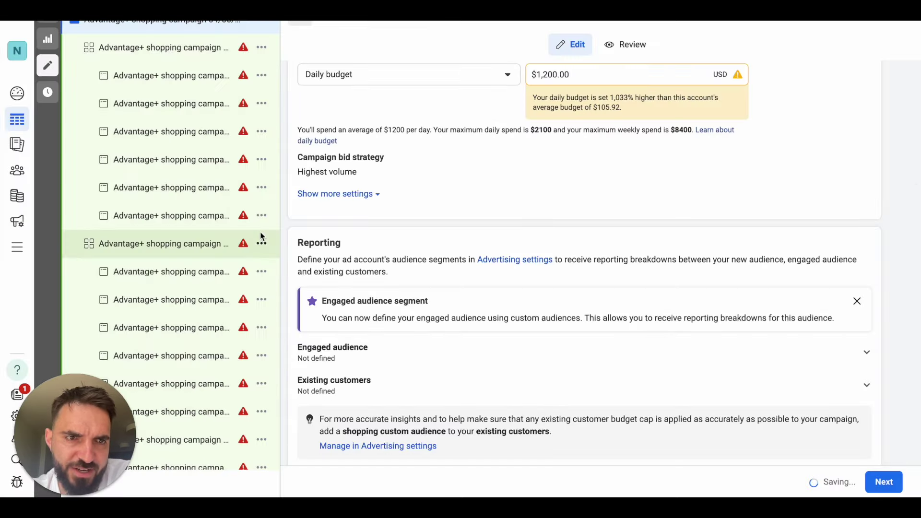
pyautogui.click(261, 243)
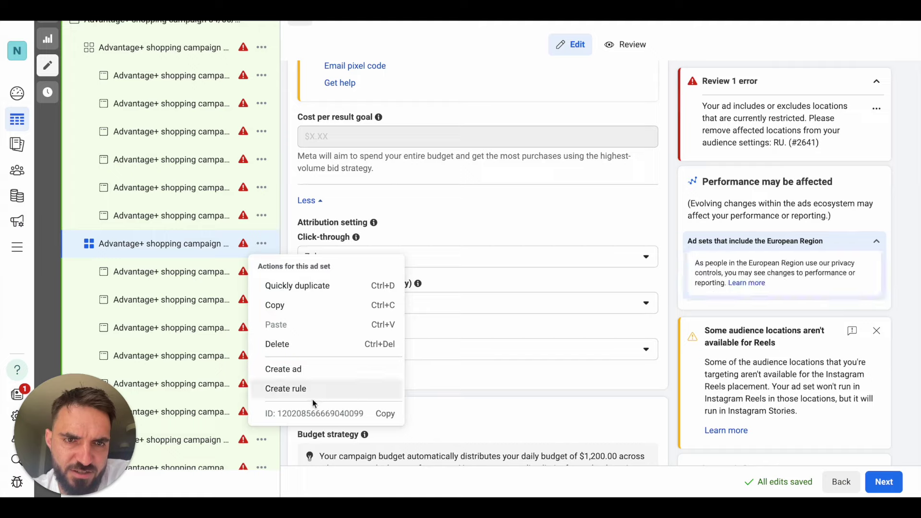
pyautogui.click(299, 340)
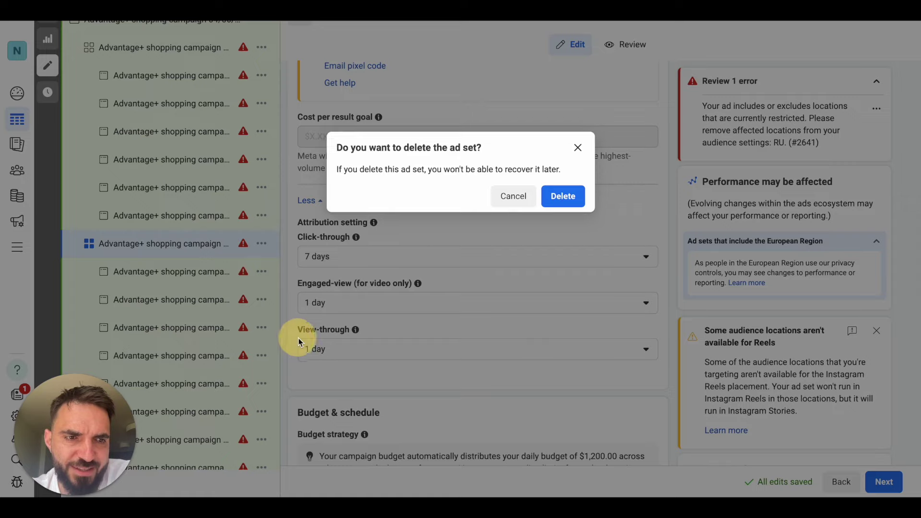
pyautogui.click(562, 197)
pyautogui.click(261, 243)
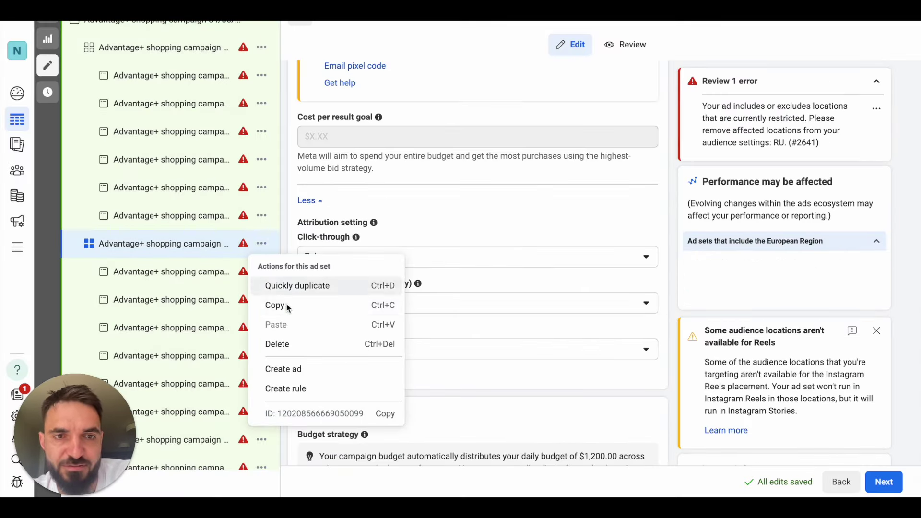
pyautogui.click(303, 348)
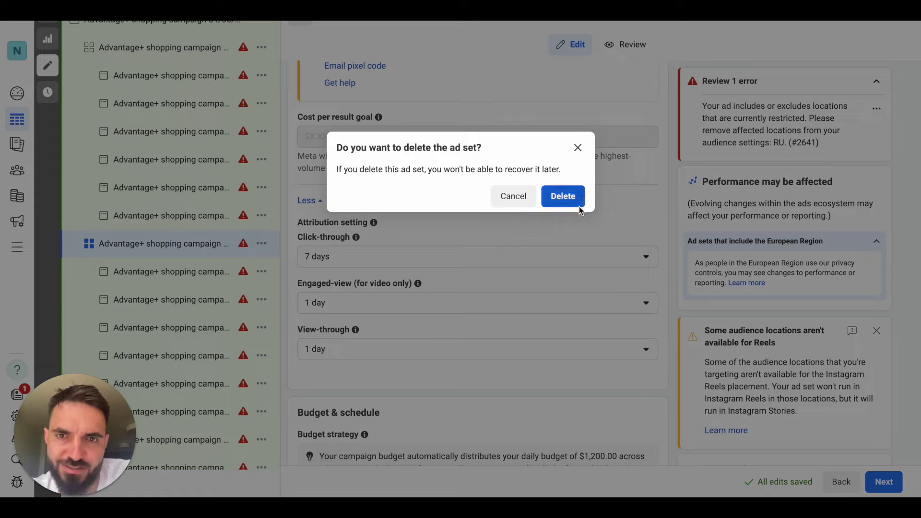
pyautogui.click(563, 197)
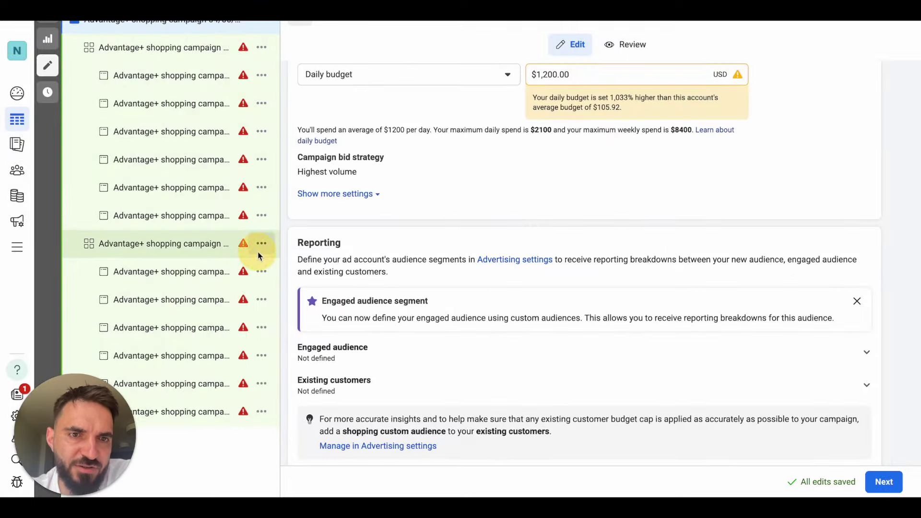
pyautogui.click(261, 244)
pyautogui.click(295, 342)
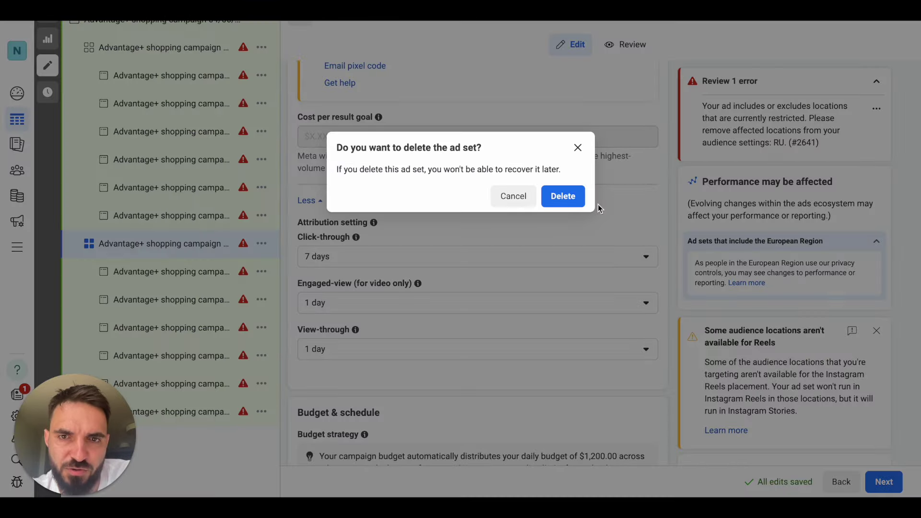
pyautogui.click(577, 197)
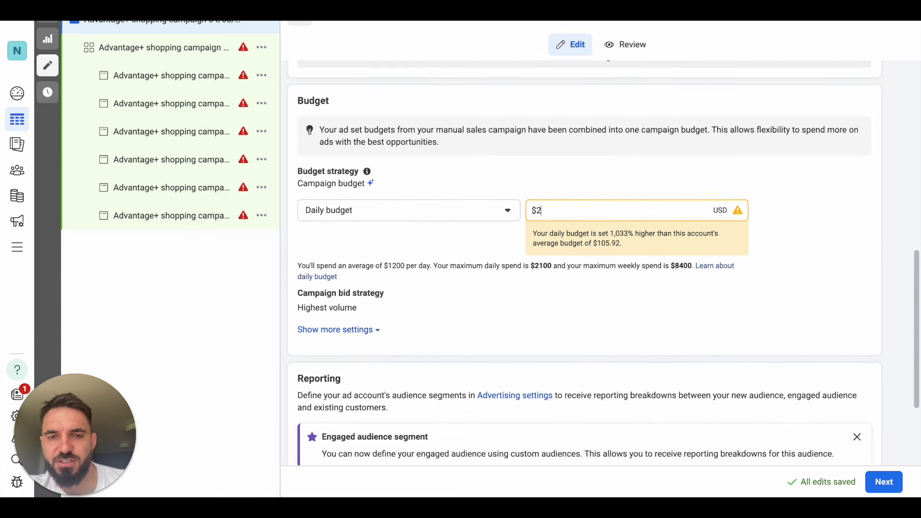
# Step: Set the Advantage+ campaign's daily budget to $200.00 and its campaign bid strategy to Cost per result goal
pyautogui.click(541, 307)
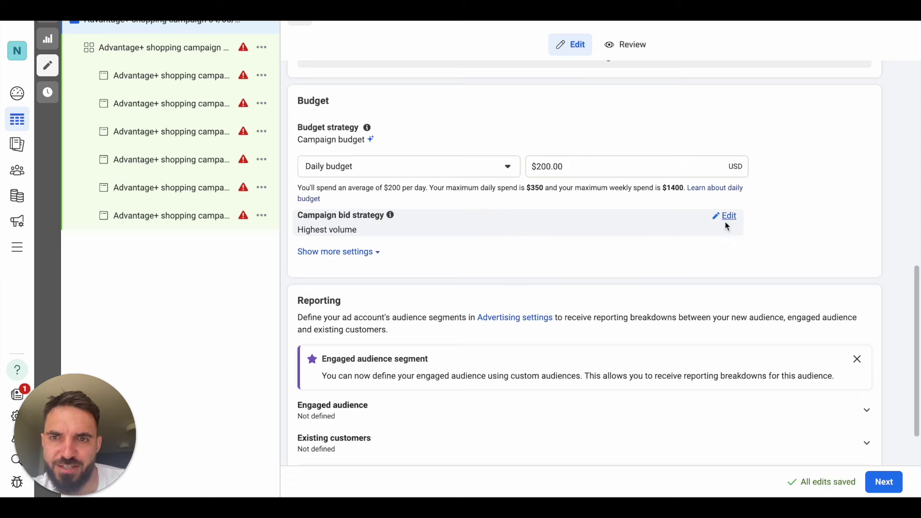
pyautogui.click(725, 216)
pyautogui.click(310, 241)
pyautogui.scroll(-1, 489, 283)
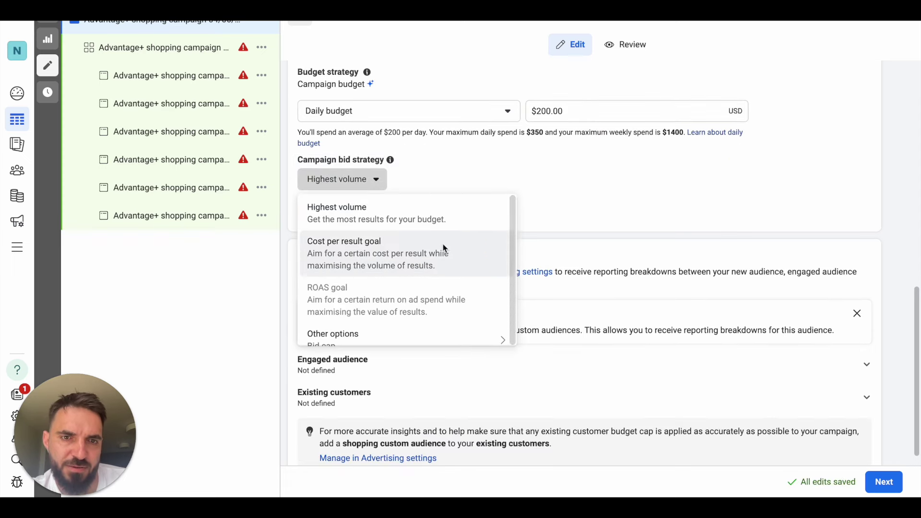
pyautogui.click(442, 244)
# Step: Recheck the Cost per result goal bid strategy, expand the additional budget settings, and look through the campaign's scheduling, reporting and category settings
pyautogui.click(361, 183)
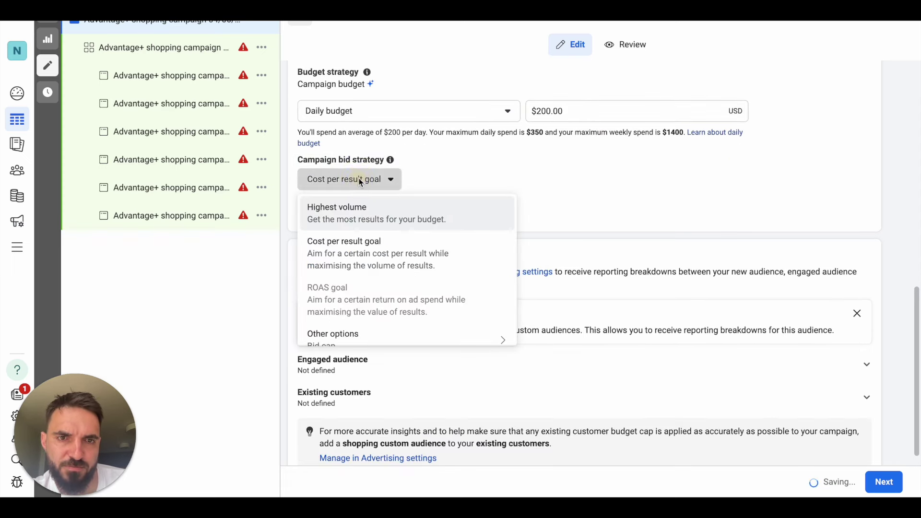
pyautogui.click(361, 183)
pyautogui.click(358, 206)
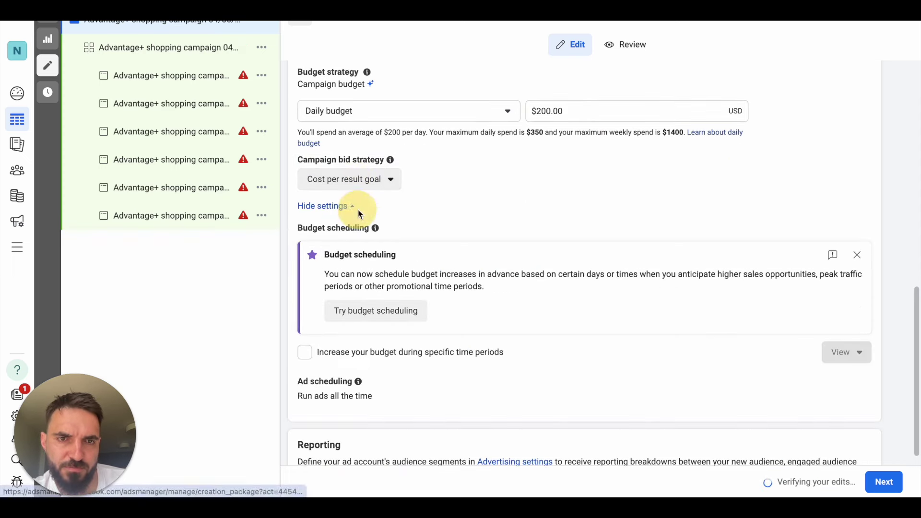
pyautogui.click(370, 181)
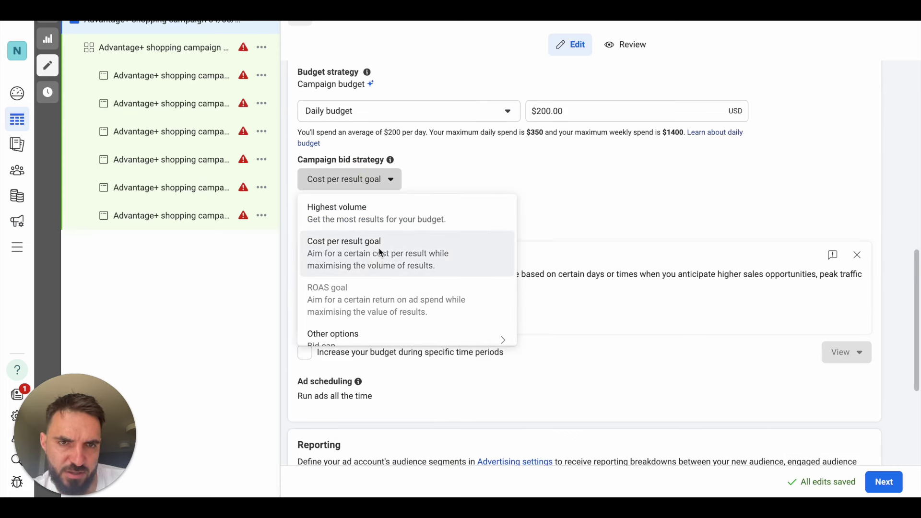
pyautogui.click(422, 255)
pyautogui.scroll(-5, 506, 235)
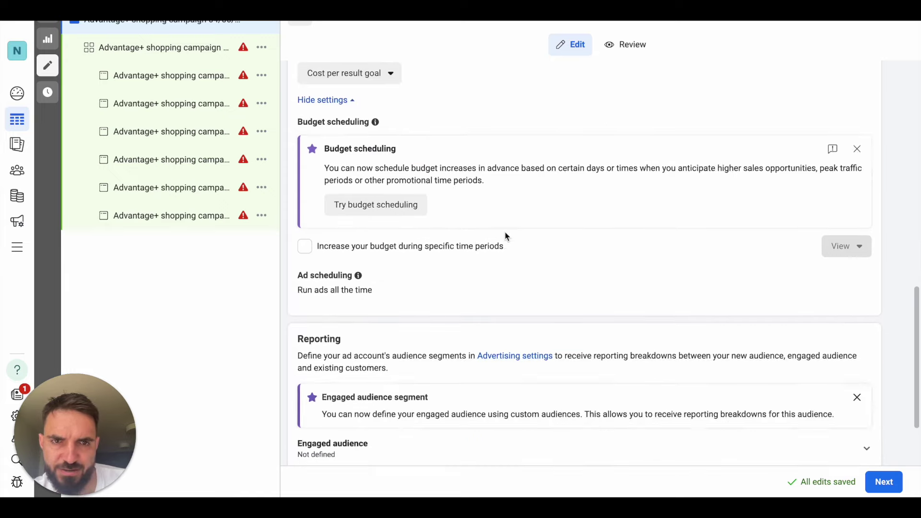
pyautogui.scroll(15, 490, 295)
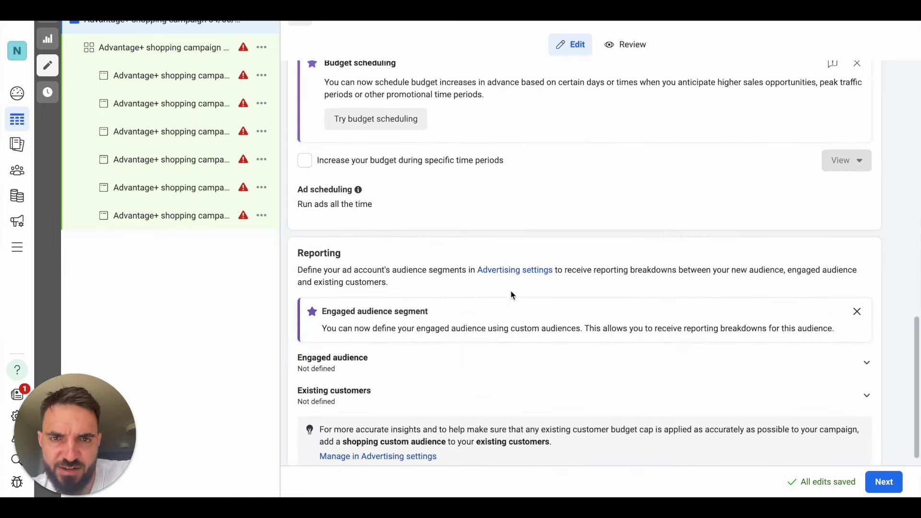
pyautogui.scroll(-10, 511, 294)
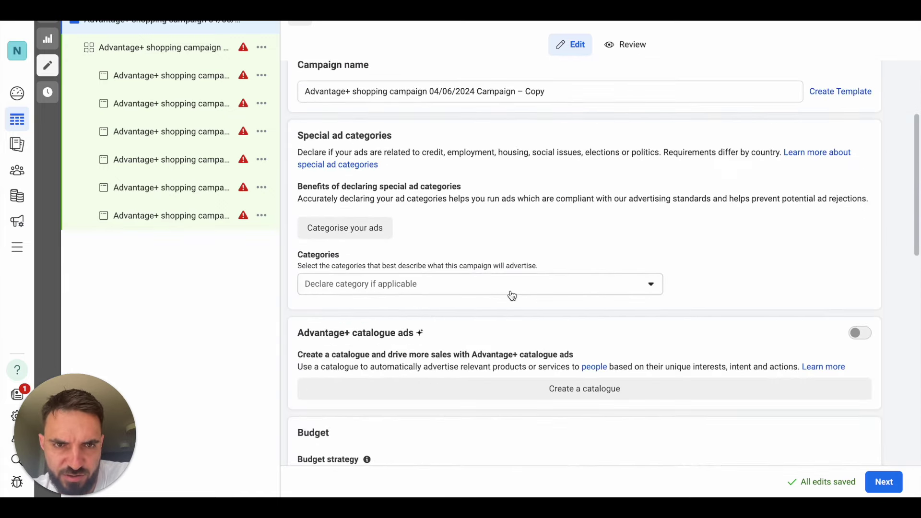
# Step: Set the cost per result goal of the Advantage+ shopping campaign's ad set to $100.00
pyautogui.click(884, 481)
pyautogui.doubleClick(388, 222)
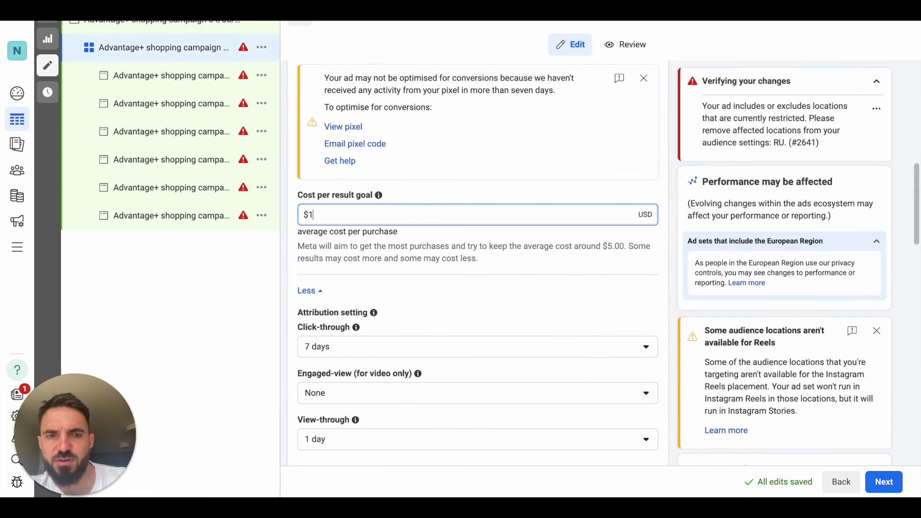
pyautogui.click(370, 259)
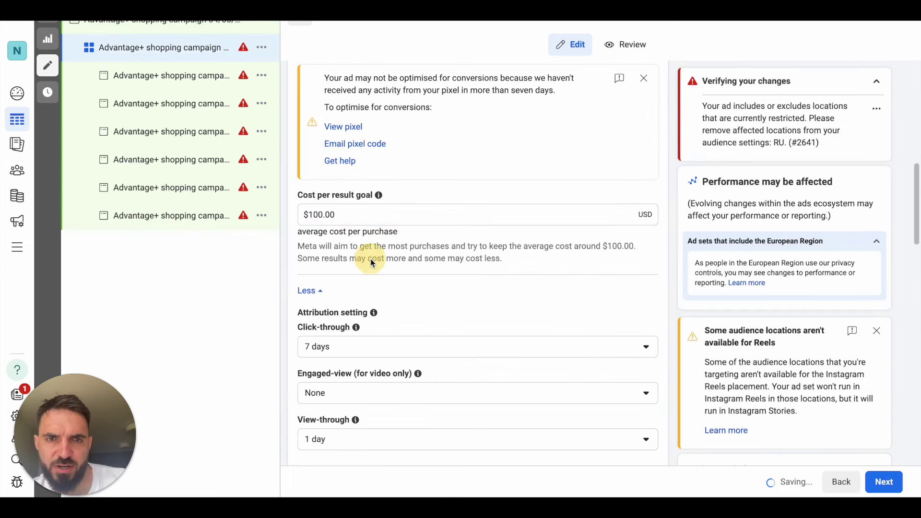
# Step: Find Russia among the ad set's included audience locations and remove it
pyautogui.scroll(-5, 440, 260)
pyautogui.scroll(-10, 440, 261)
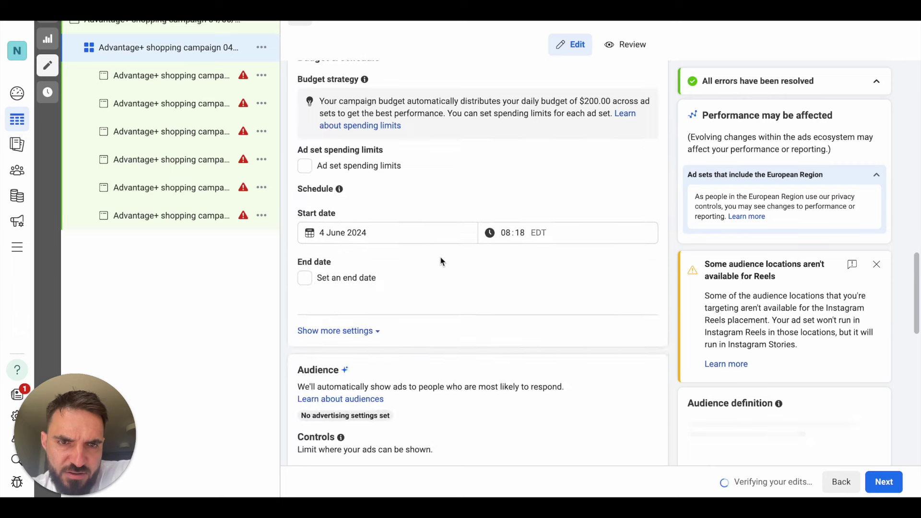
pyautogui.scroll(-10, 502, 284)
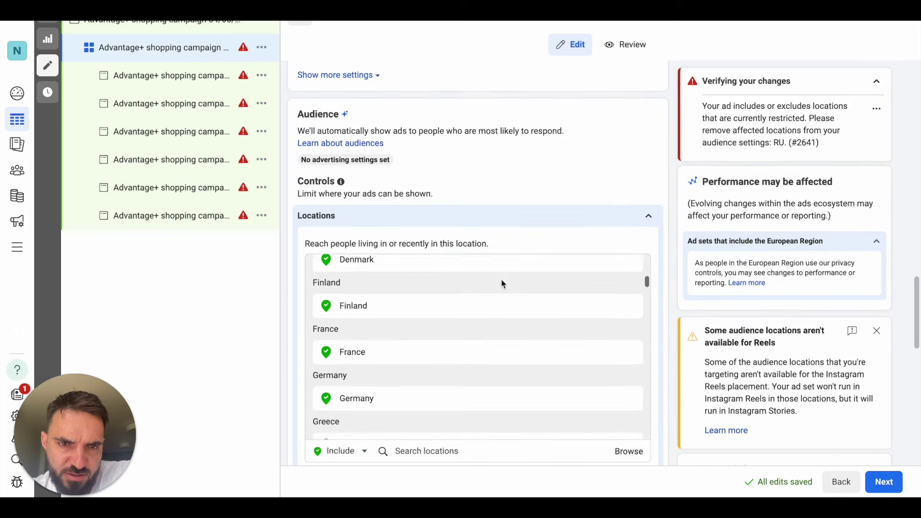
pyautogui.scroll(-2, 501, 284)
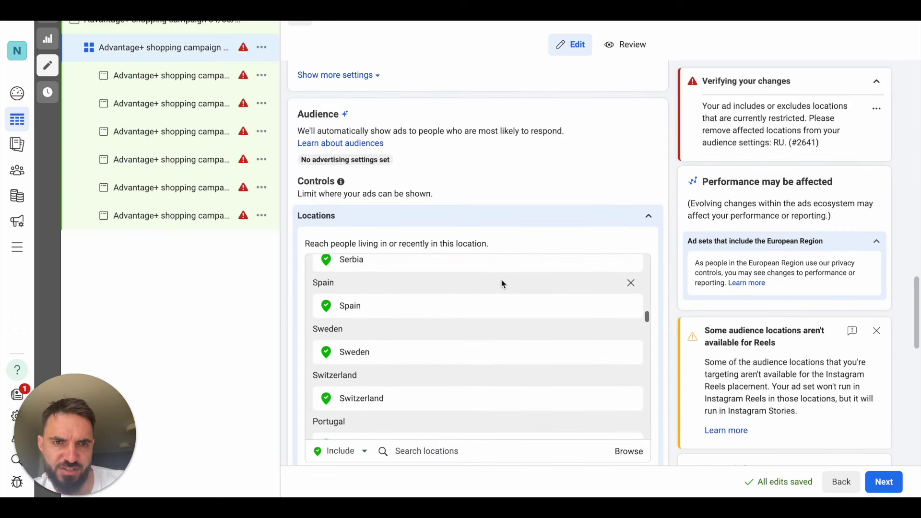
pyautogui.write('u')
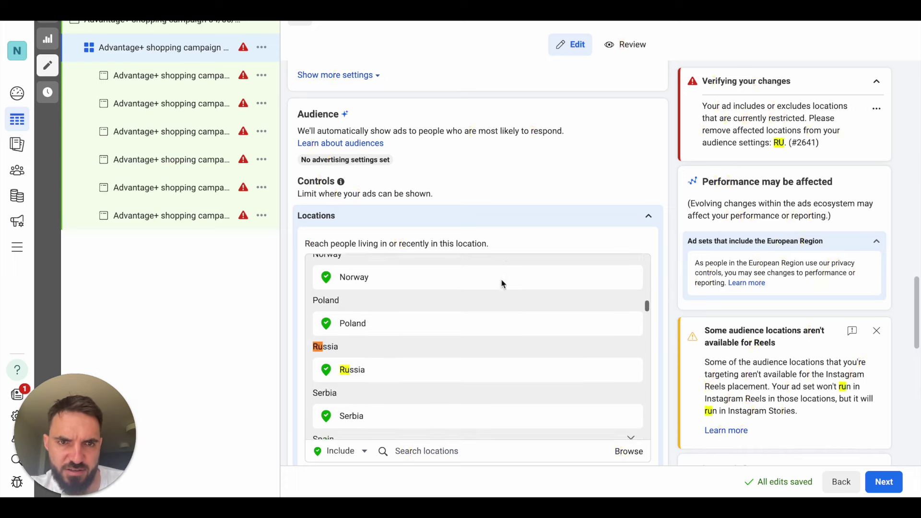
pyautogui.click(631, 369)
# Step: Review the ad set's schedule, expanded audience controls and attribution settings, and continue to its ads
pyautogui.scroll(-20, 597, 163)
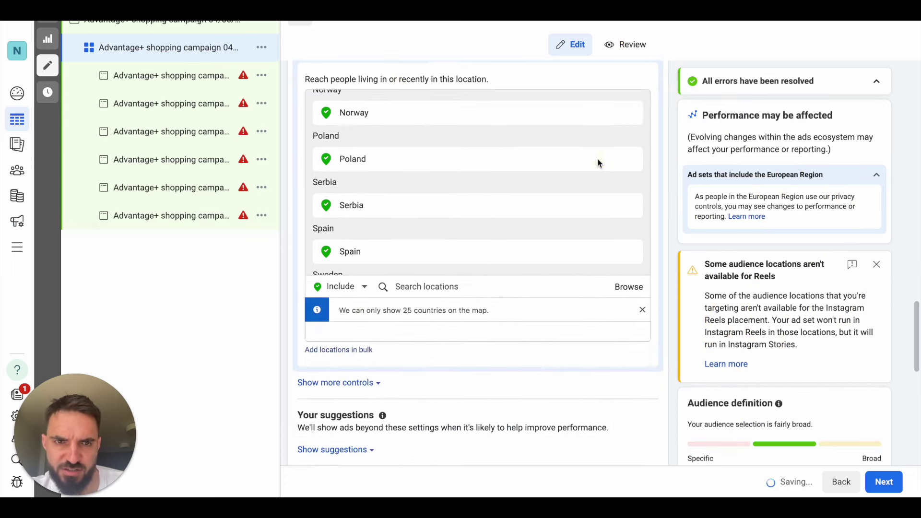
pyautogui.scroll(-8, 537, 285)
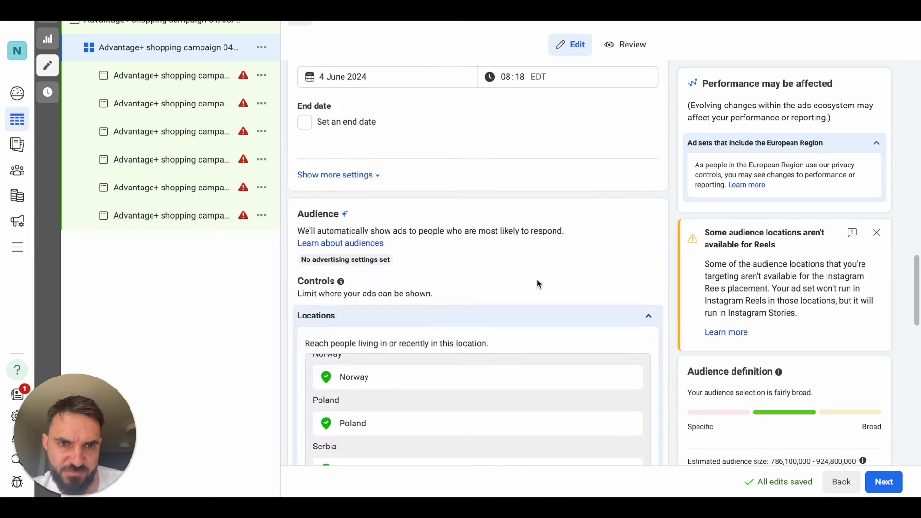
pyautogui.scroll(-15, 445, 267)
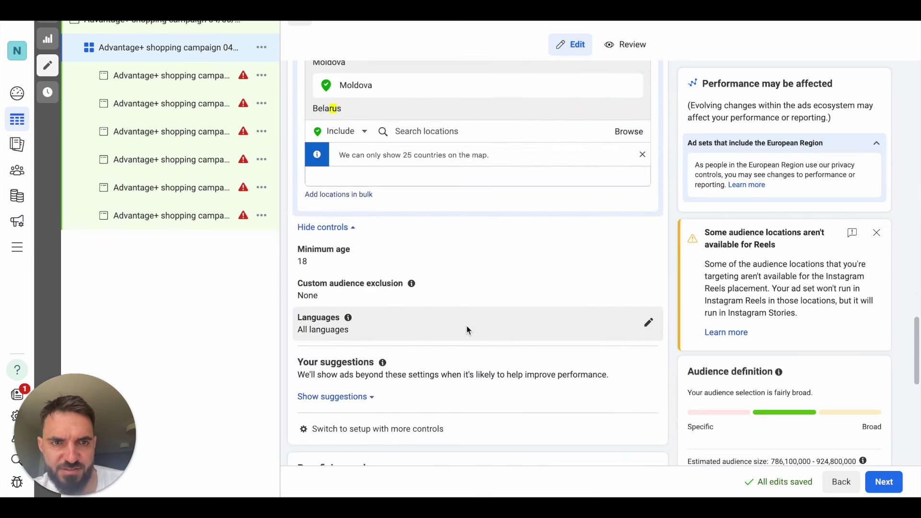
pyautogui.scroll(20, 357, 259)
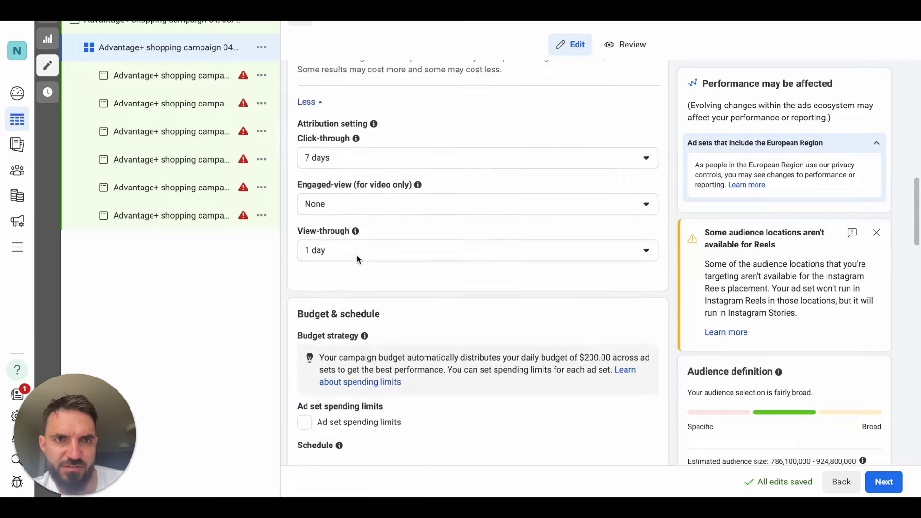
pyautogui.click(884, 481)
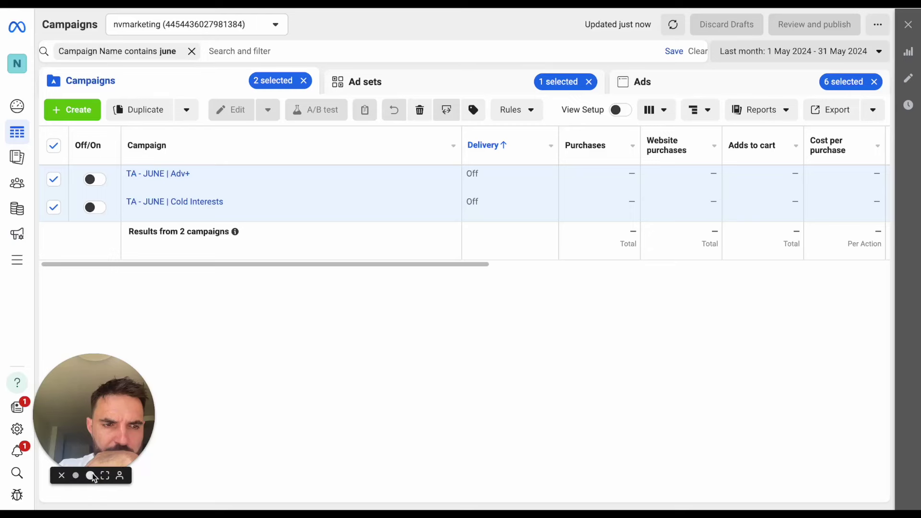
pyautogui.click(91, 475)
pyautogui.moveTo(142, 399); pyautogui.dragTo(315, 361)
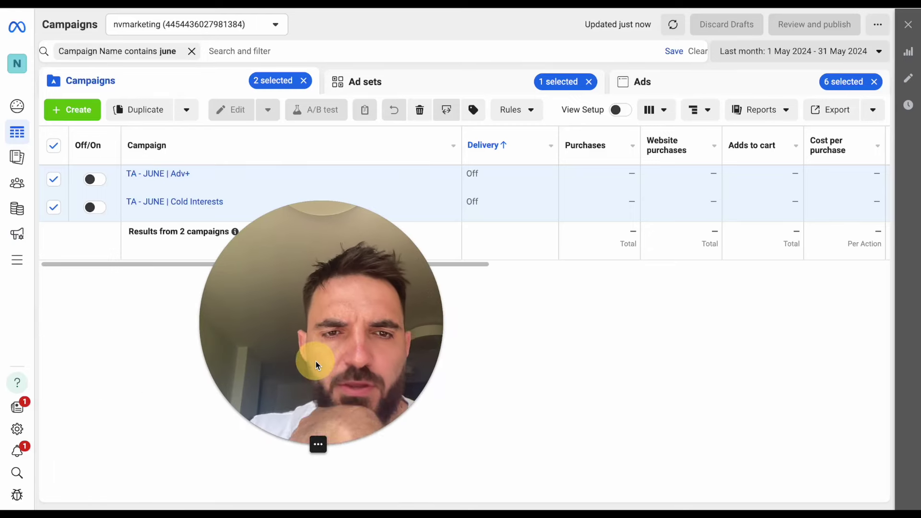
pyautogui.moveTo(372, 309); pyautogui.dragTo(516, 364)
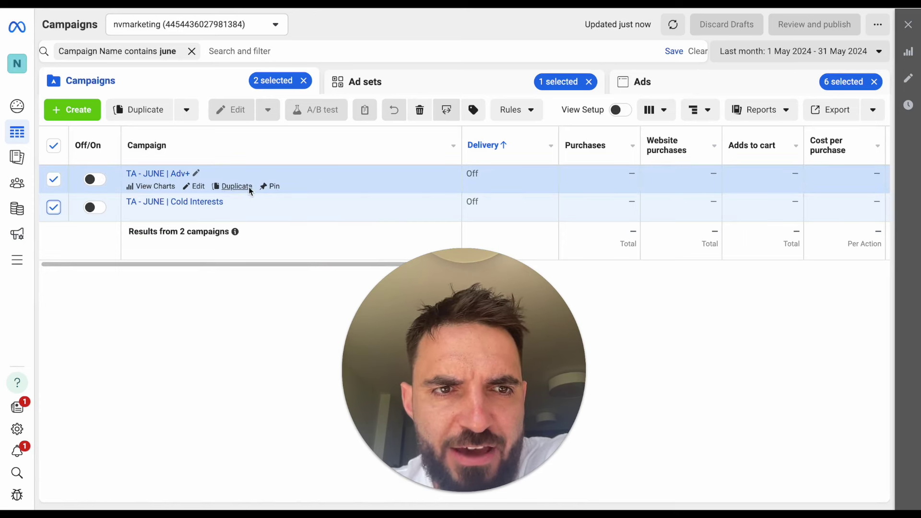
# Step: View the ad sets of TA - JUNE | Cold Interests and of TA - JUNE | Adv+, and return to the campaign list
pyautogui.click(244, 174)
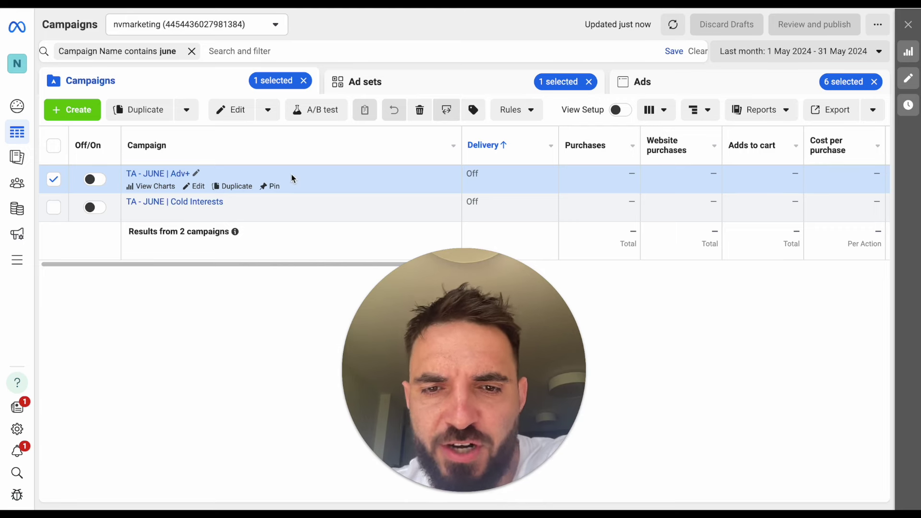
pyautogui.click(337, 202)
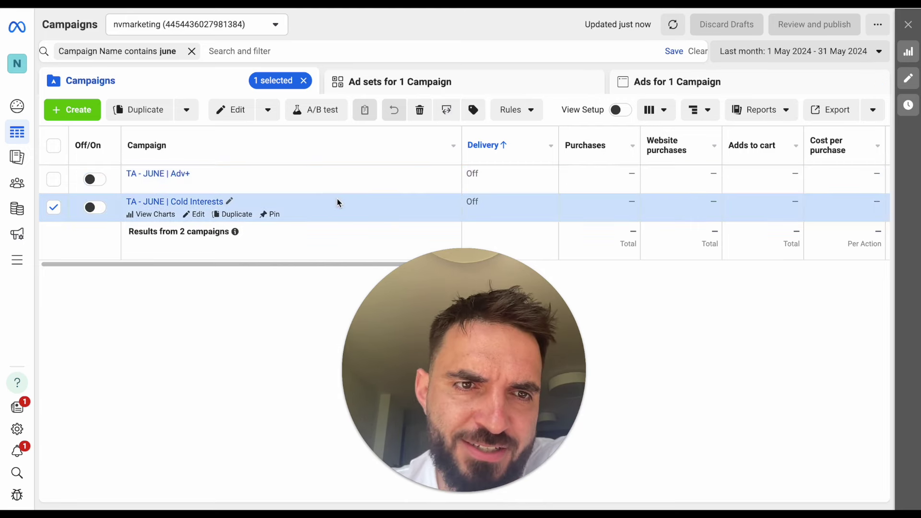
pyautogui.click(185, 207)
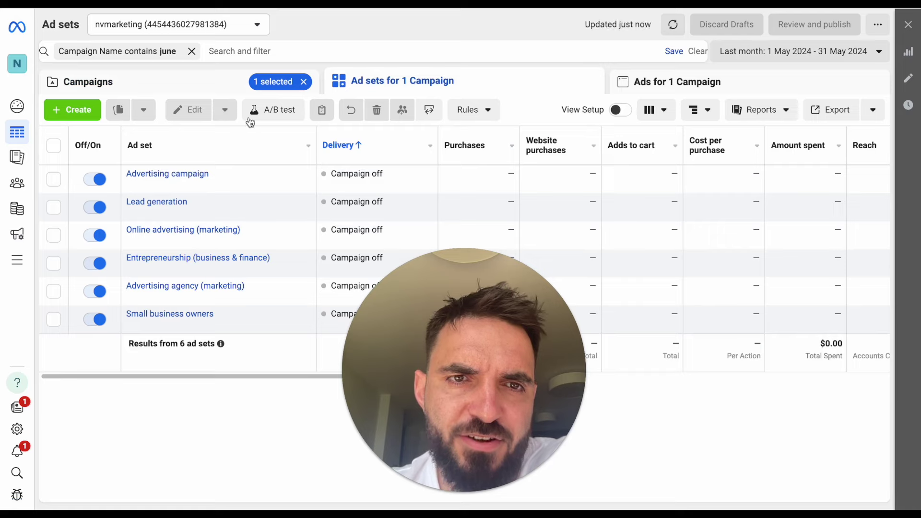
pyautogui.click(181, 79)
pyautogui.click(181, 175)
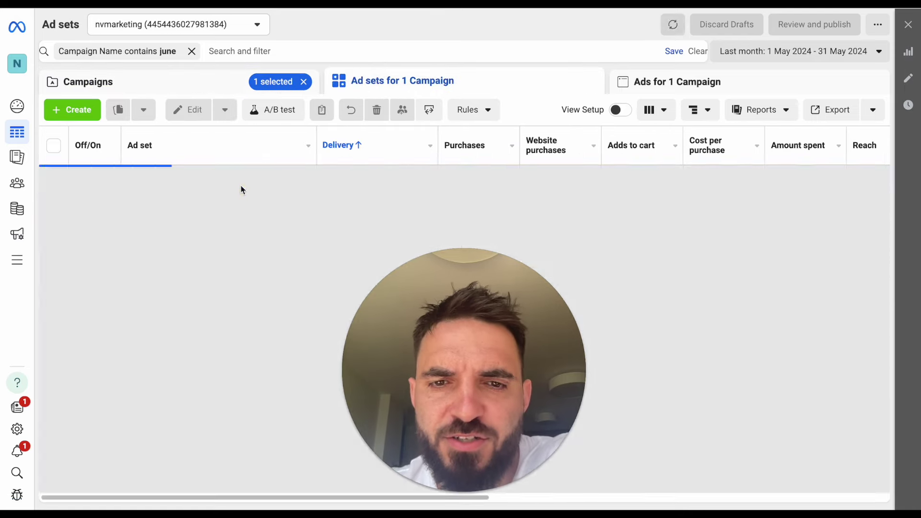
pyautogui.click(214, 84)
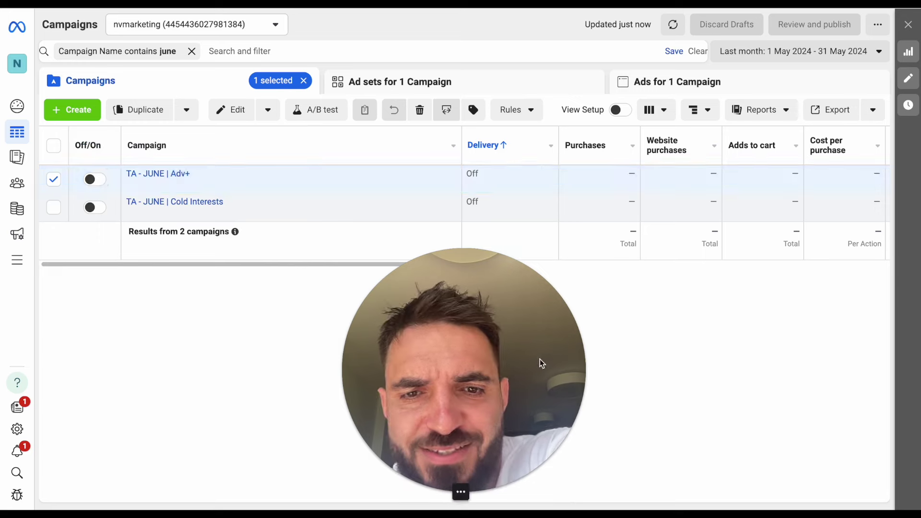
pyautogui.moveTo(540, 358); pyautogui.dragTo(513, 235)
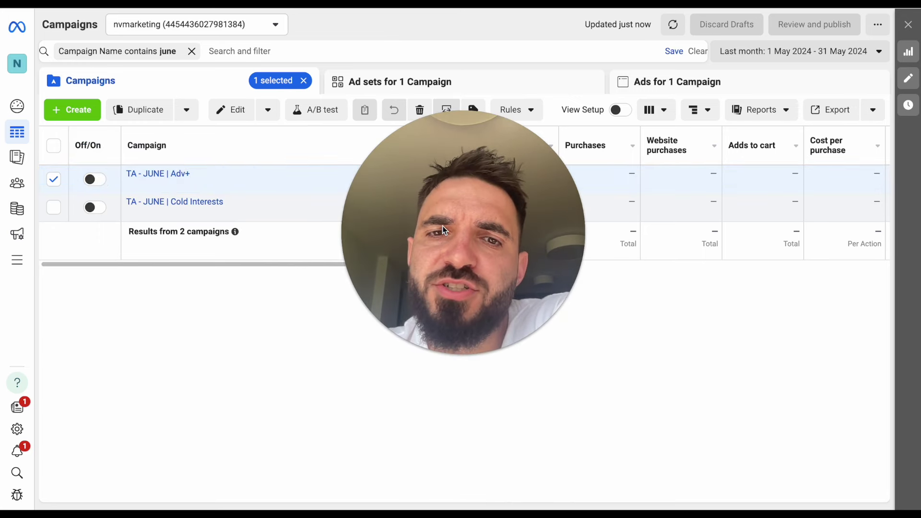
pyautogui.click(478, 353)
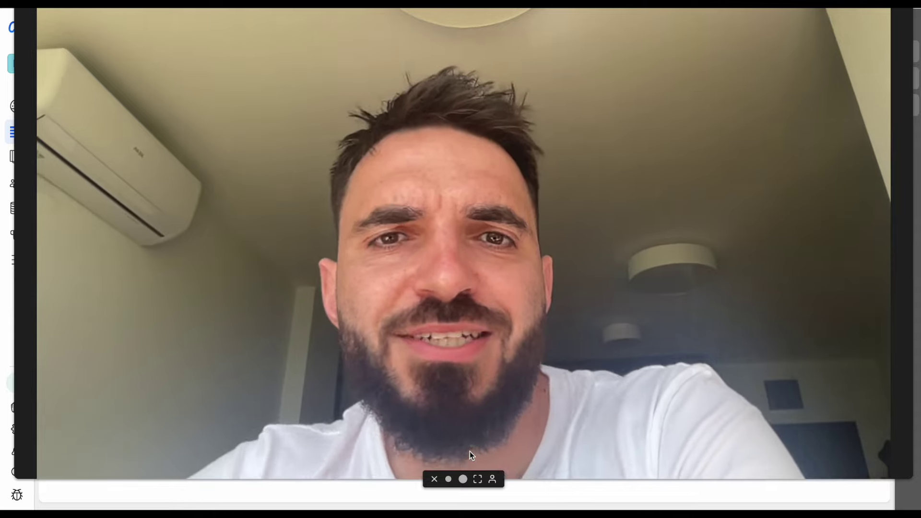